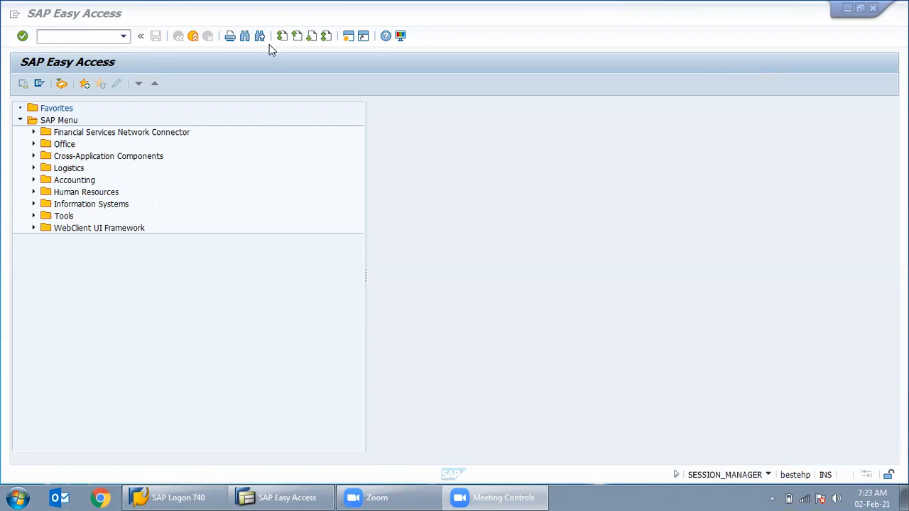
# Open the SAP Reference IMG through transaction SPRO, then return to the SAP Easy Access start screen.
pyautogui.click(102, 40)
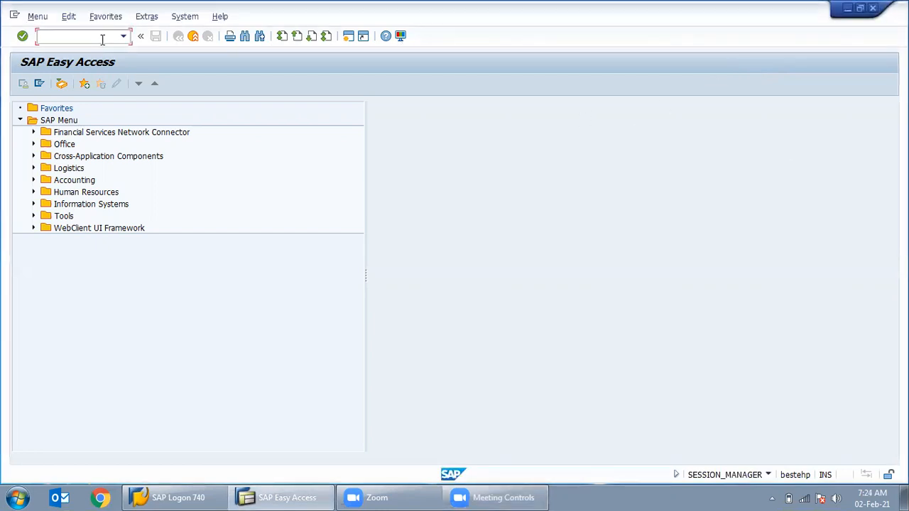
pyautogui.write('SPRO')
pyautogui.press('Return')
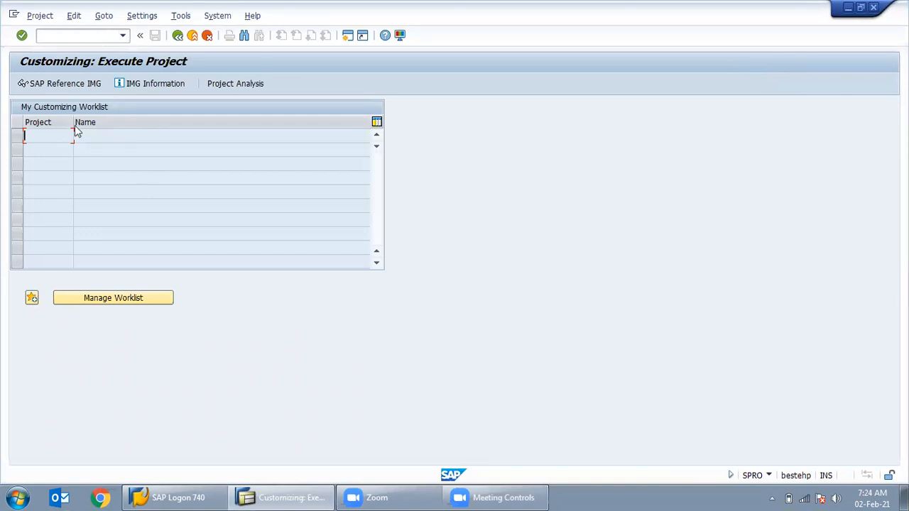
pyautogui.click(63, 86)
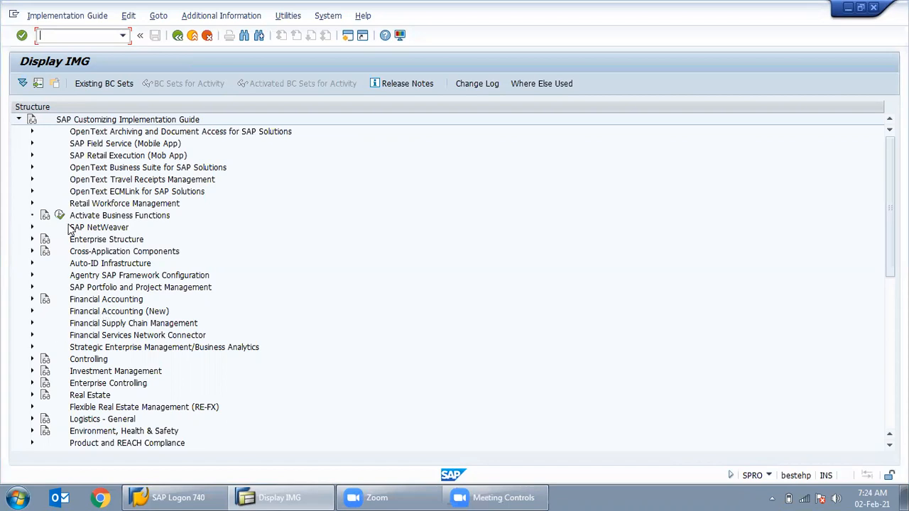
pyautogui.click(177, 37)
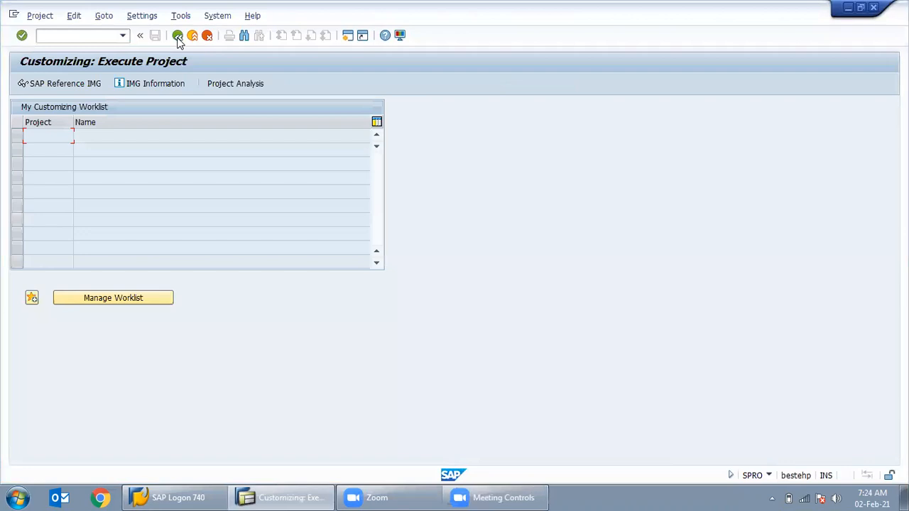
pyautogui.click(178, 37)
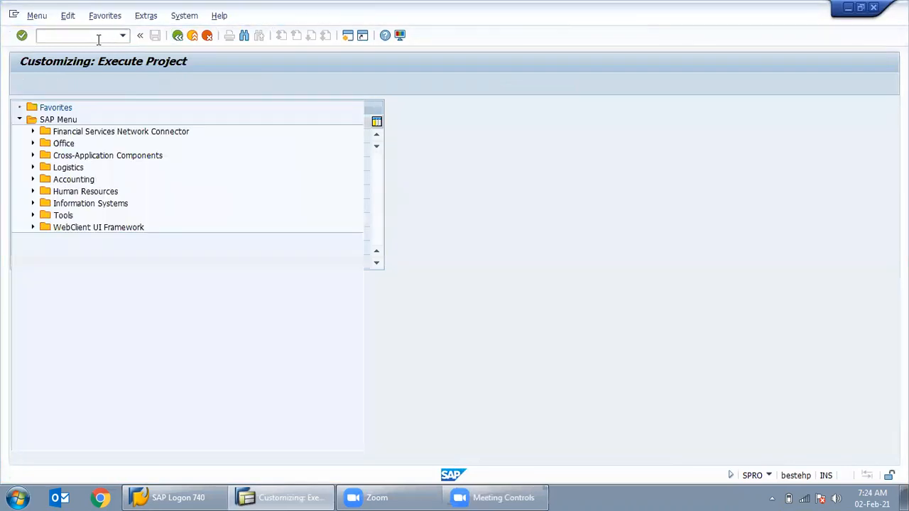
# Start transaction mm01 in a new session and view the industry sectors offered for creating a material.
pyautogui.write('oms3')
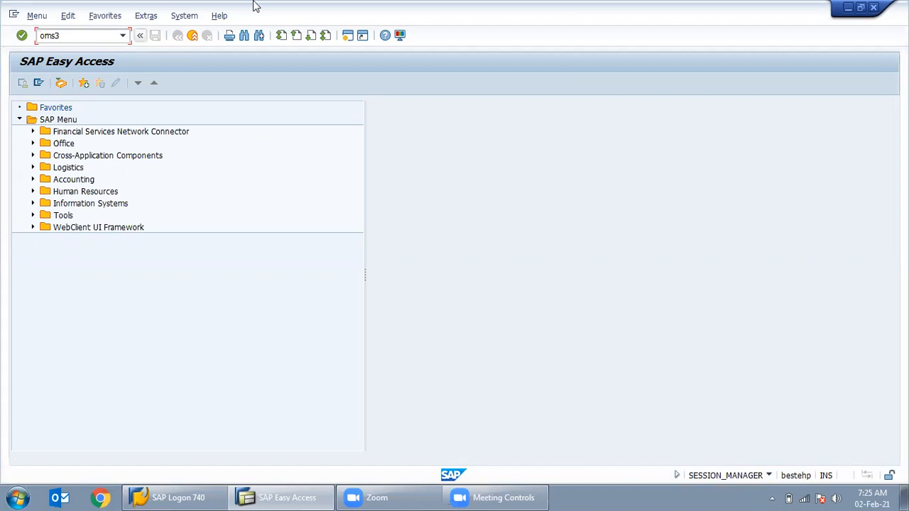
pyautogui.click(347, 34)
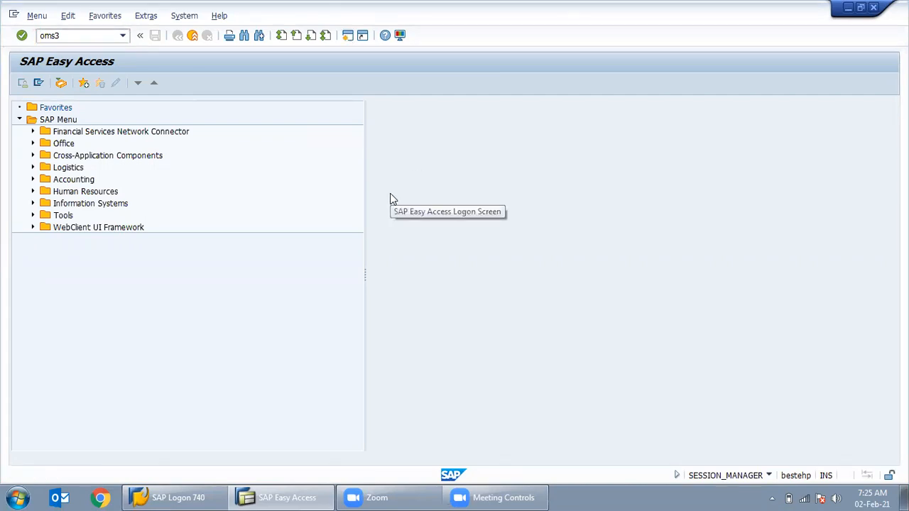
pyautogui.write('mm01')
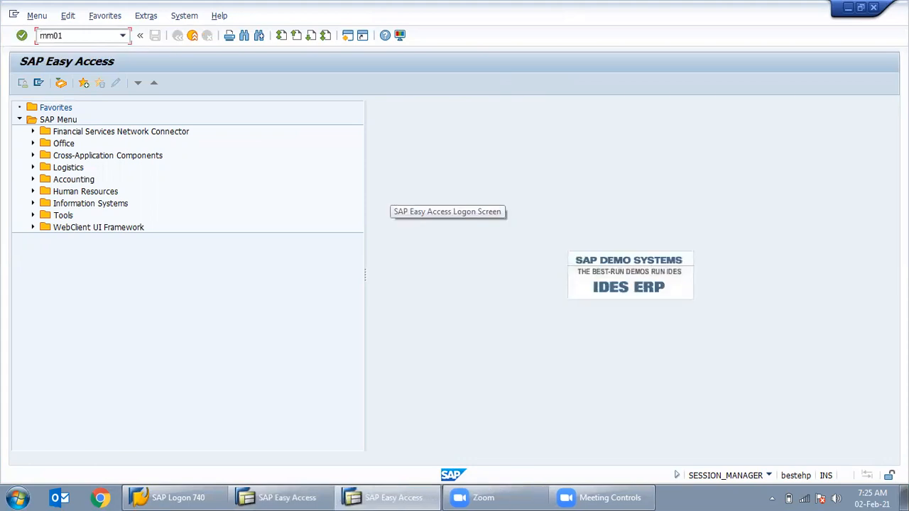
pyautogui.press('Return')
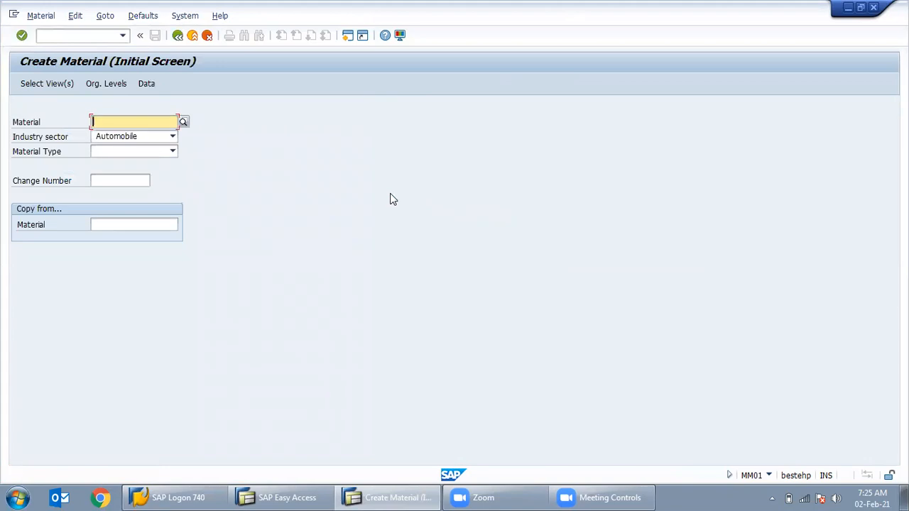
pyautogui.click(130, 140)
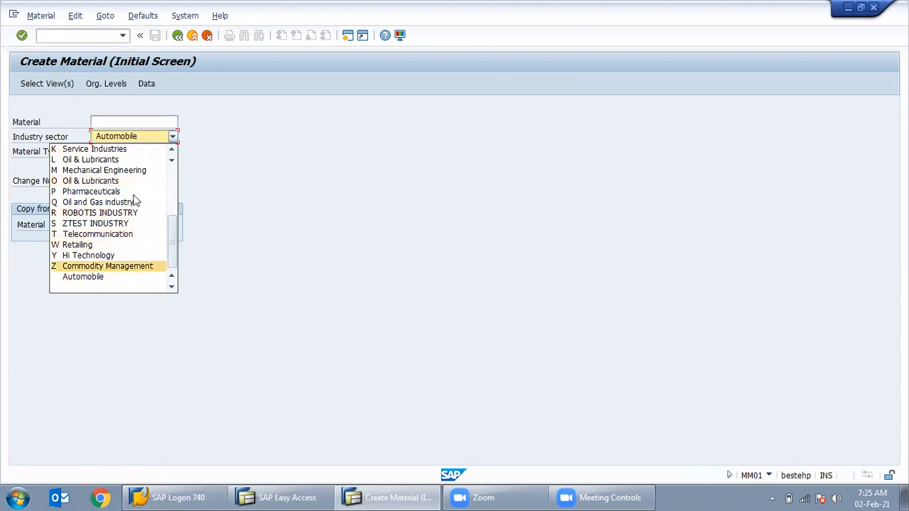
pyautogui.click(362, 303)
# Return to the first session and run transaction oms3 to look through the existing industry sectors.
pyautogui.moveTo(305, 497)
pyautogui.click(254, 445)
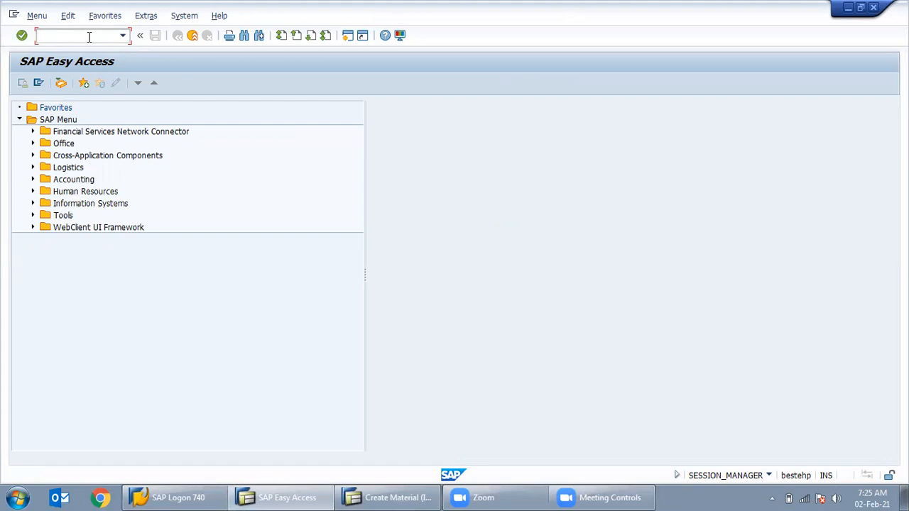
pyautogui.write('oms3')
pyautogui.press('Return')
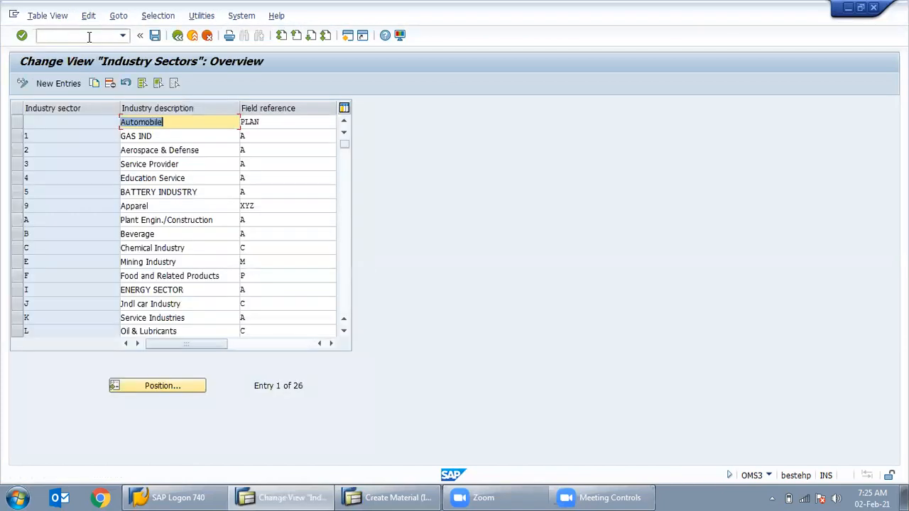
pyautogui.click(340, 260)
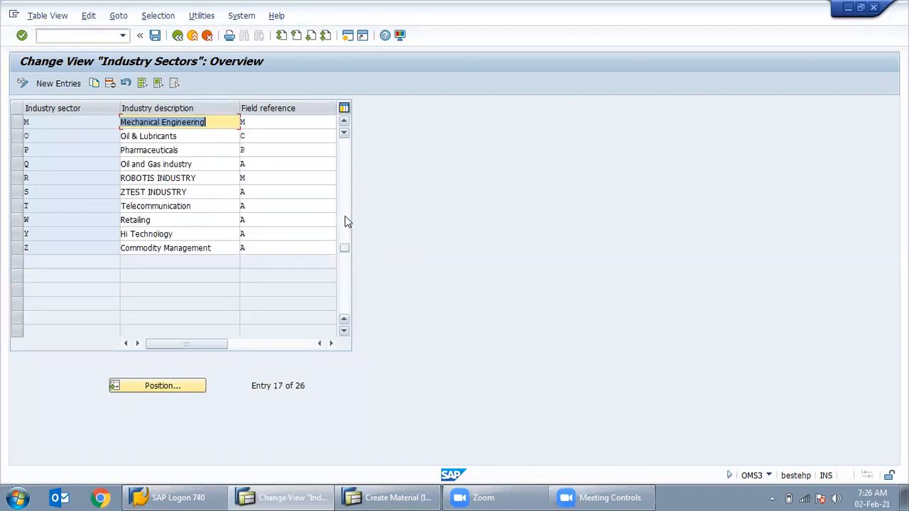
# Create a new industry sector entry X with the description Steel and Power.
pyautogui.click(67, 83)
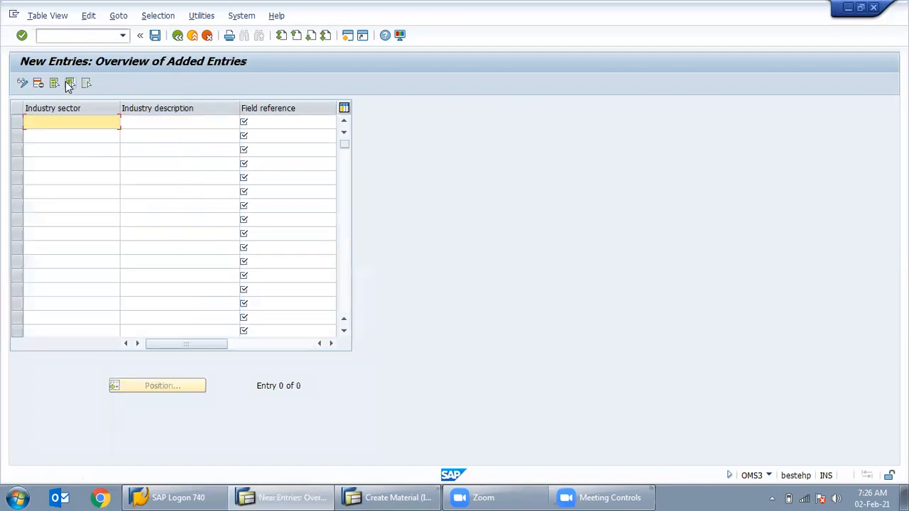
pyautogui.click(93, 134)
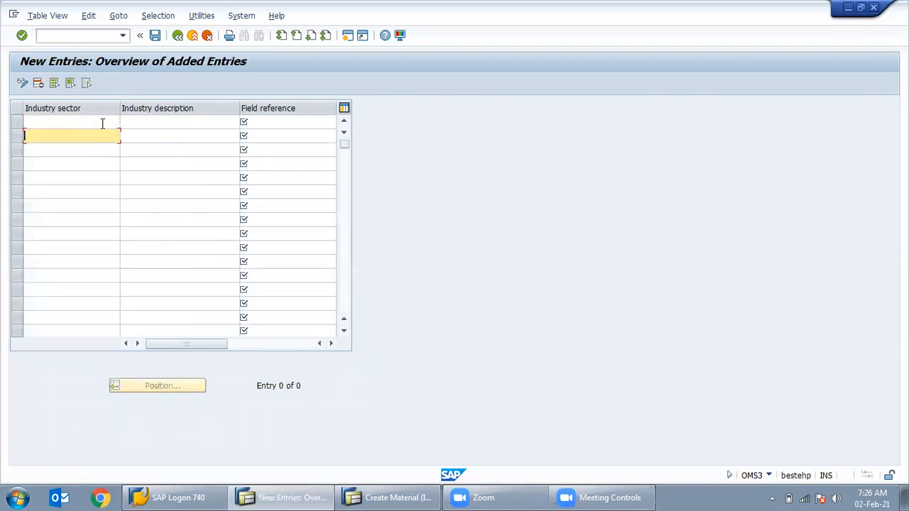
pyautogui.click(102, 123)
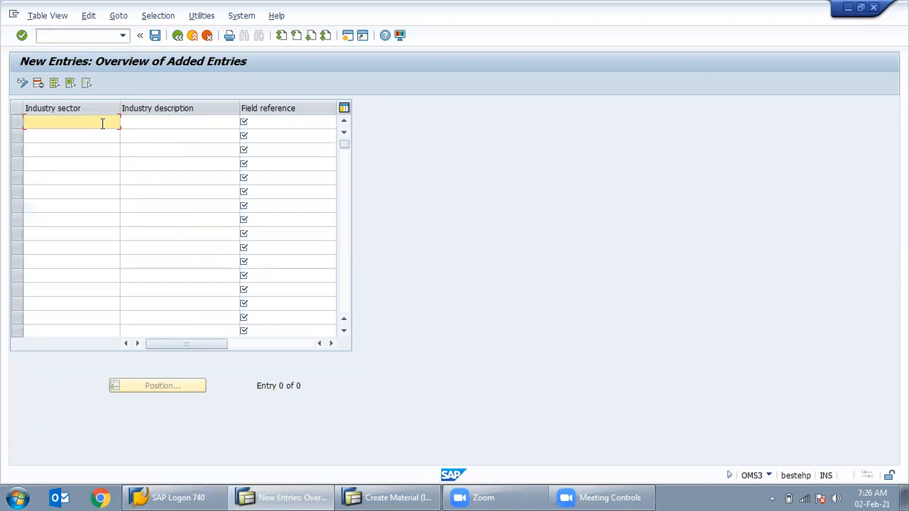
pyautogui.write('x')
pyautogui.click(181, 119)
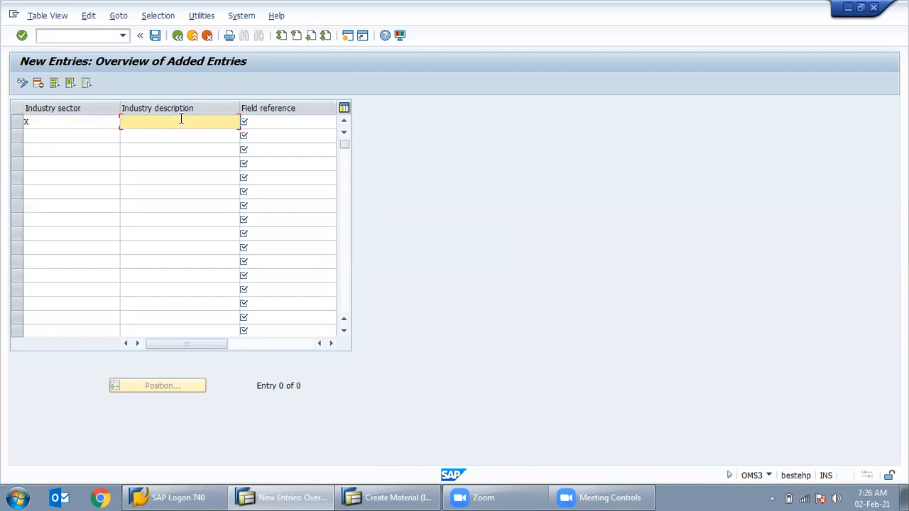
pyautogui.write('Steel and Power')
# Read the help on the field reference for the Steel and Power entry and close it.
pyautogui.click(264, 122)
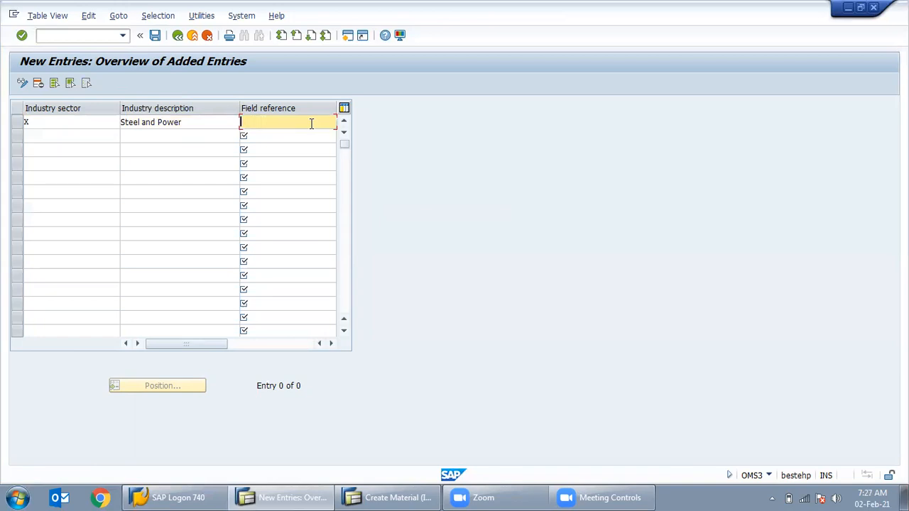
pyautogui.press('Return')
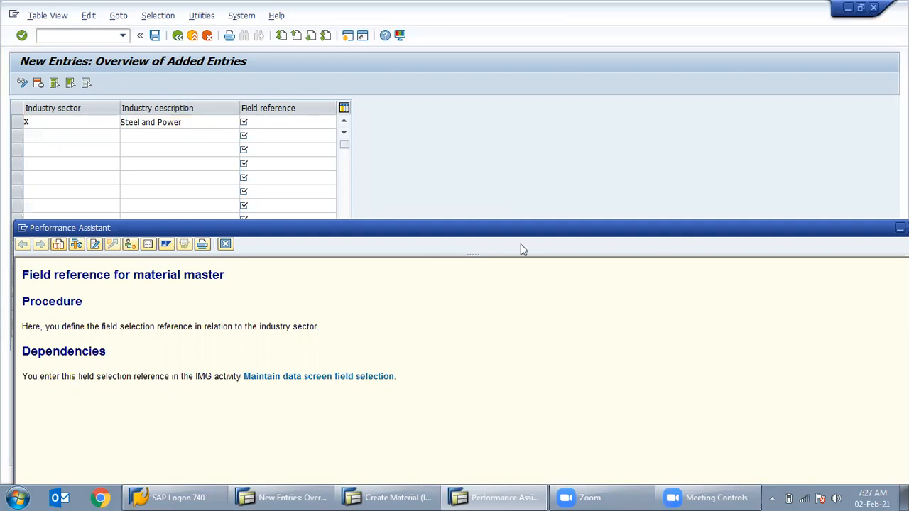
pyautogui.moveTo(622, 233); pyautogui.dragTo(435, 191)
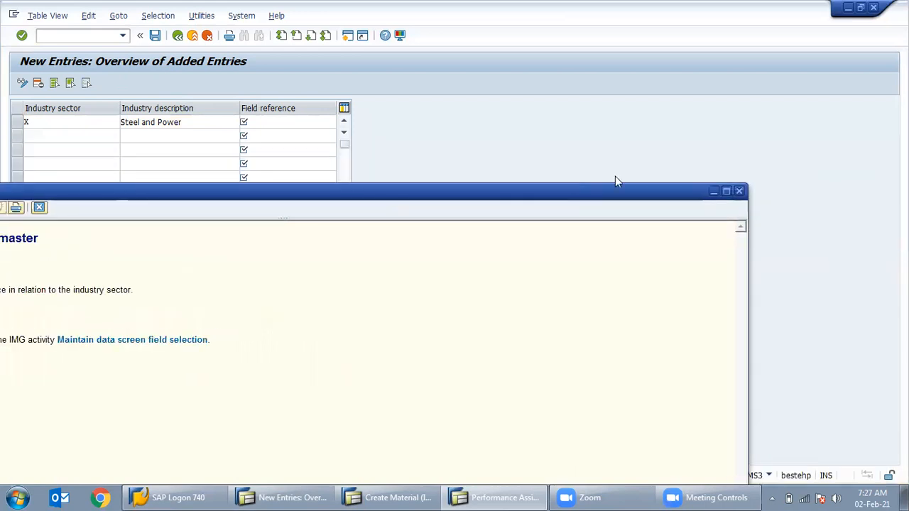
pyautogui.click(740, 190)
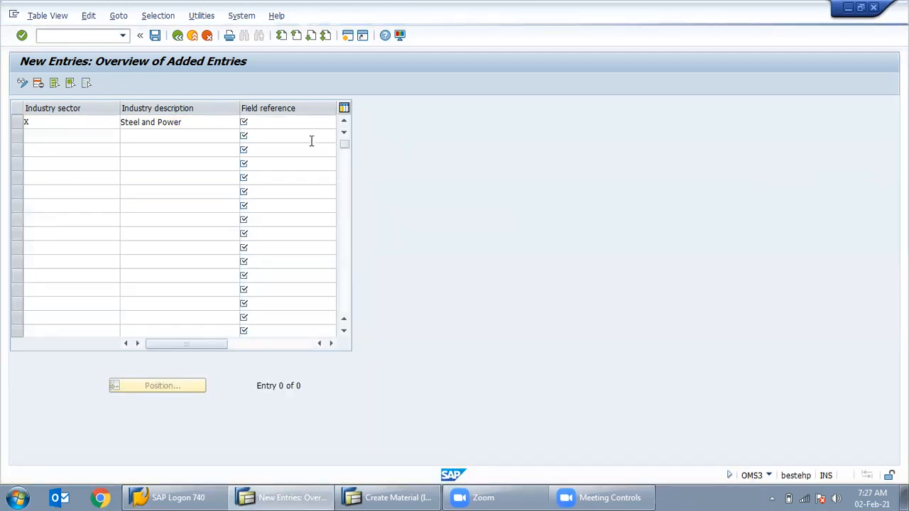
# Try to assign field reference 123 to the Steel and Power entry.
pyautogui.click(308, 126)
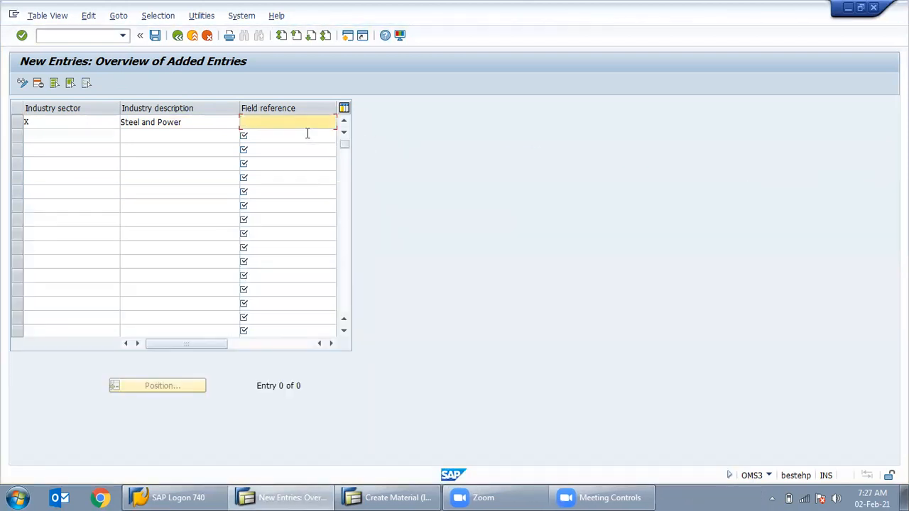
pyautogui.write('X')
pyautogui.press('Return')
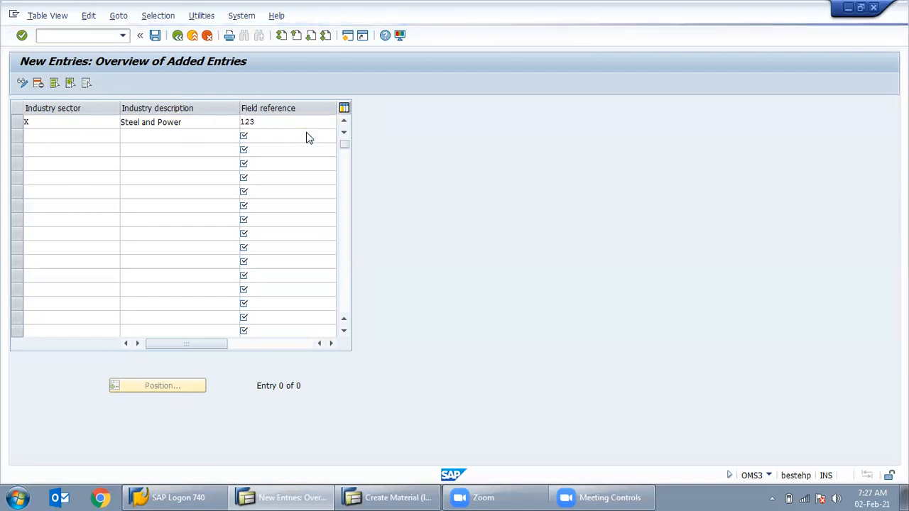
pyautogui.press('BackSpace')
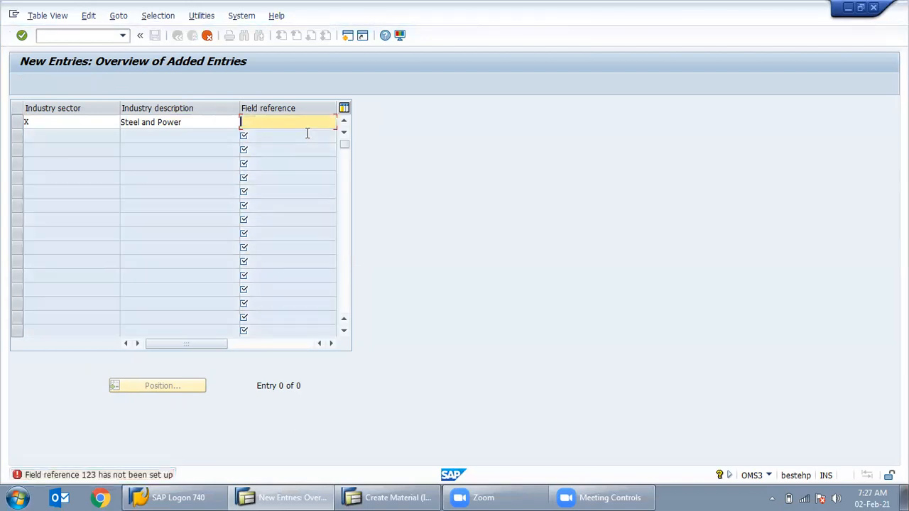
# Discard the unsaved Steel and Power entry and return to the industry sectors overview.
pyautogui.click(207, 36)
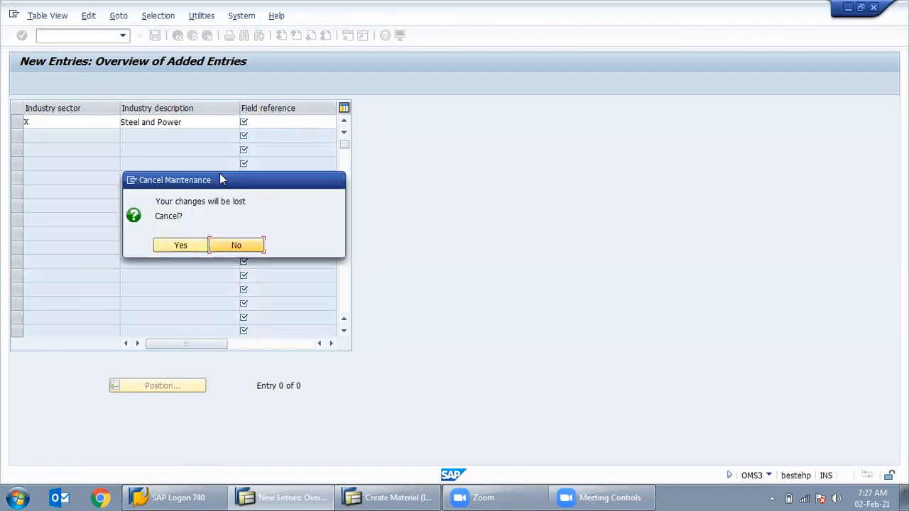
pyautogui.click(180, 245)
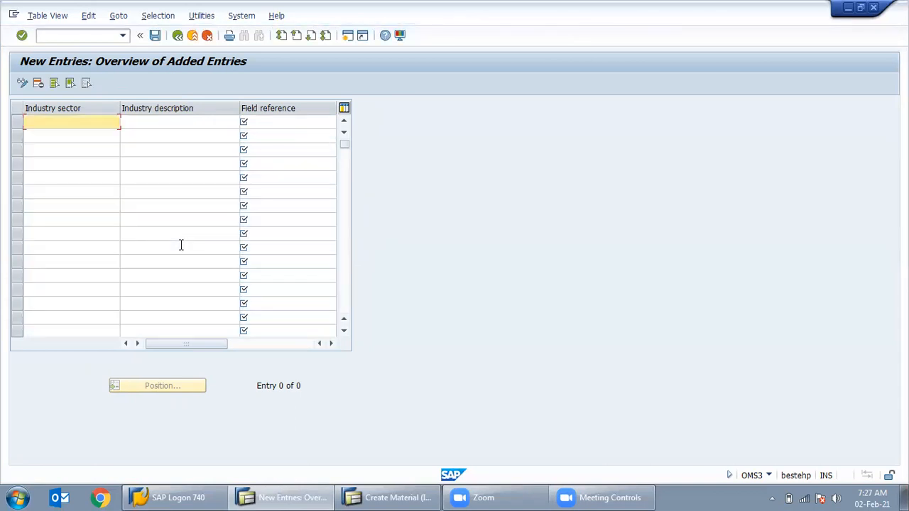
pyautogui.click(177, 37)
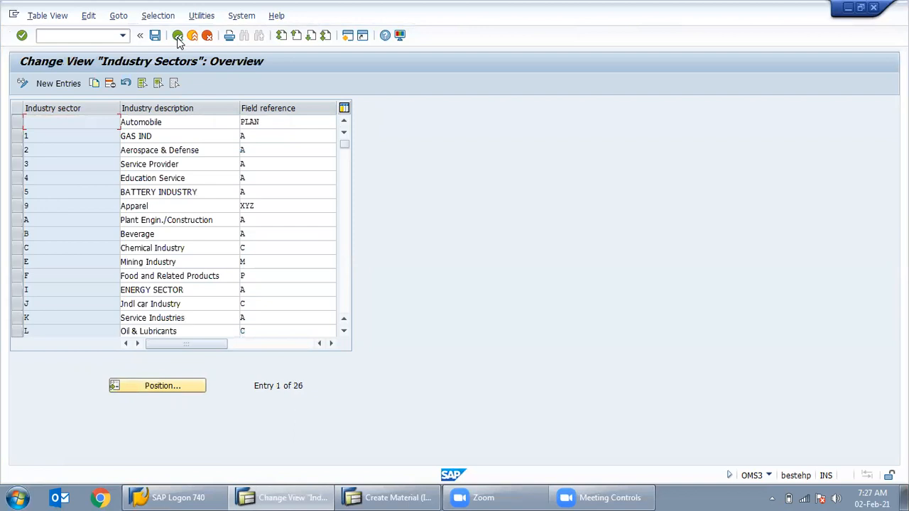
# Look through the field references available for the Automobile industry sector and close the list without choosing one.
pyautogui.click(292, 127)
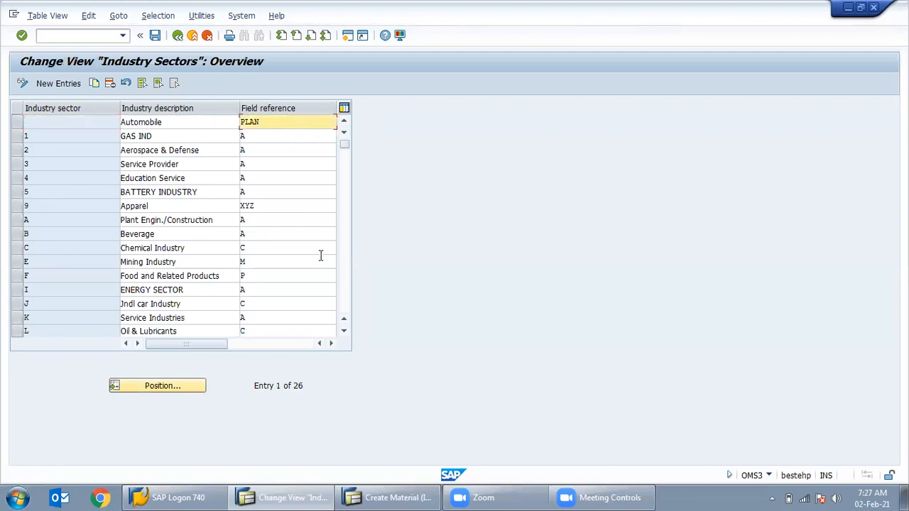
pyautogui.click(331, 343)
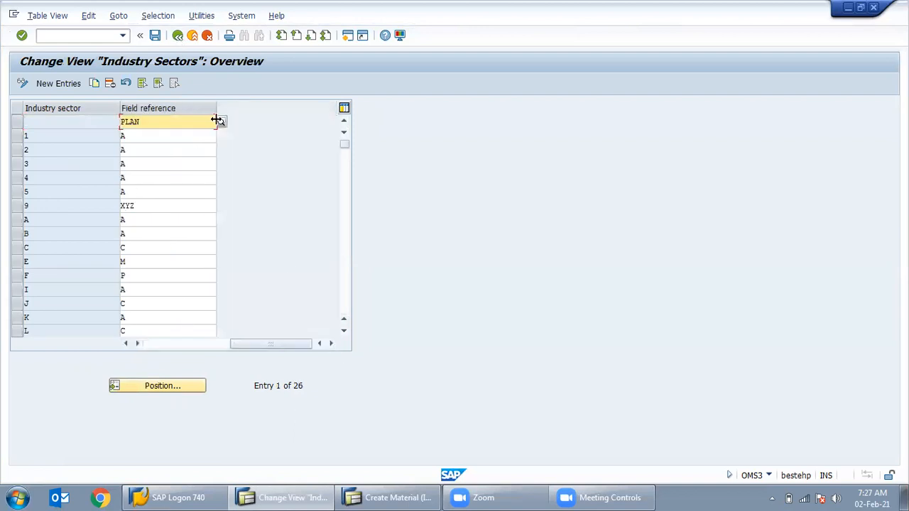
pyautogui.click(221, 125)
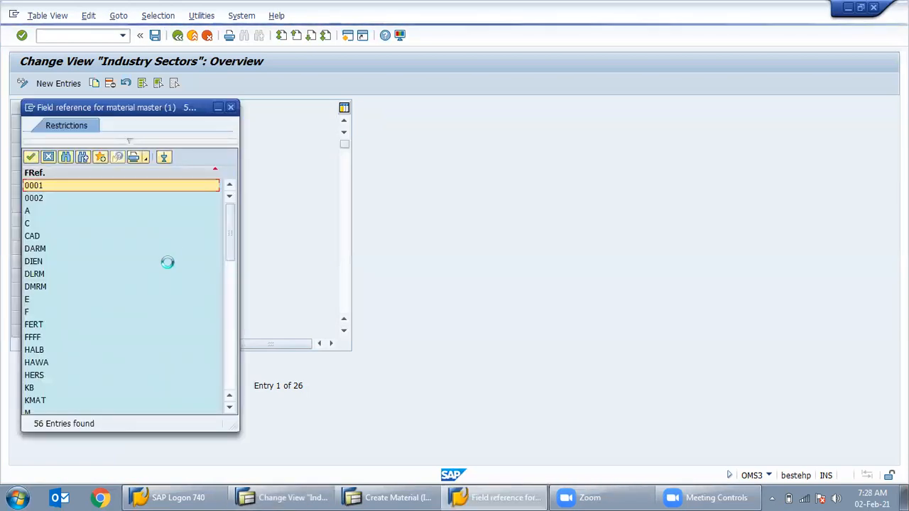
pyautogui.click(231, 291)
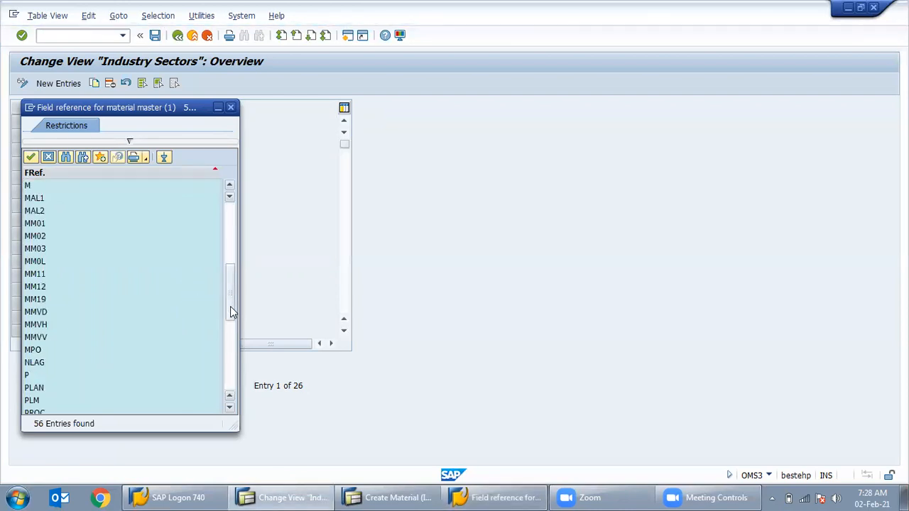
pyautogui.click(230, 306)
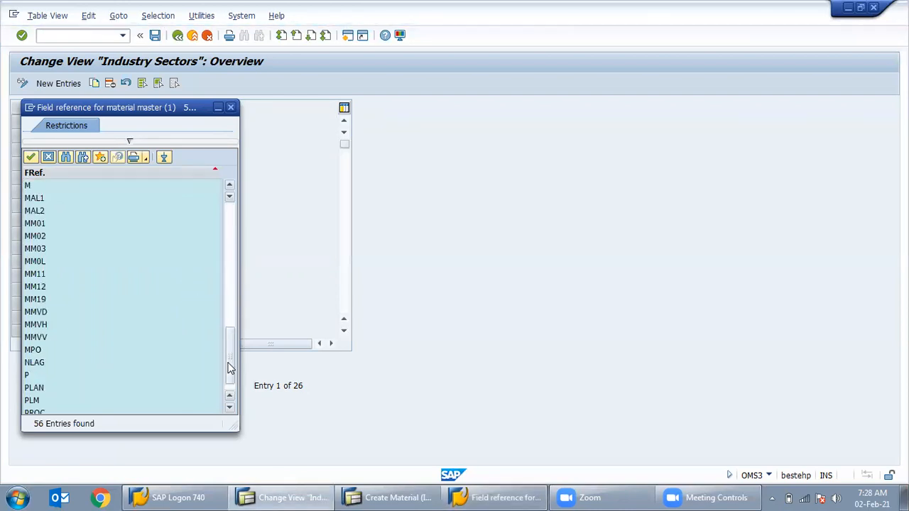
pyautogui.click(230, 309)
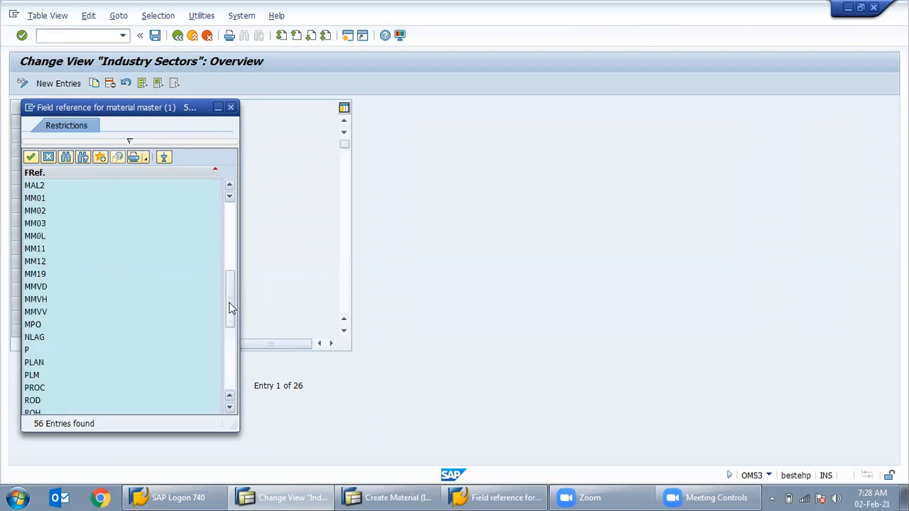
pyautogui.click(229, 229)
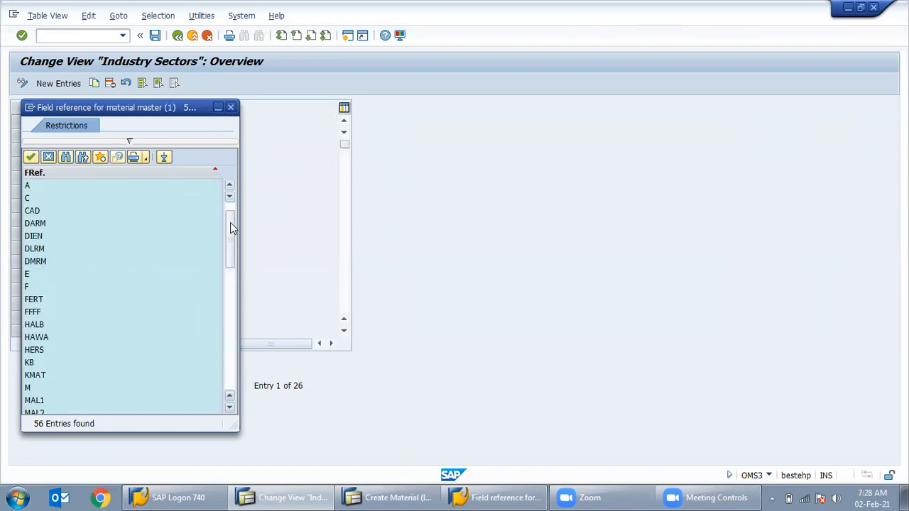
pyautogui.click(230, 107)
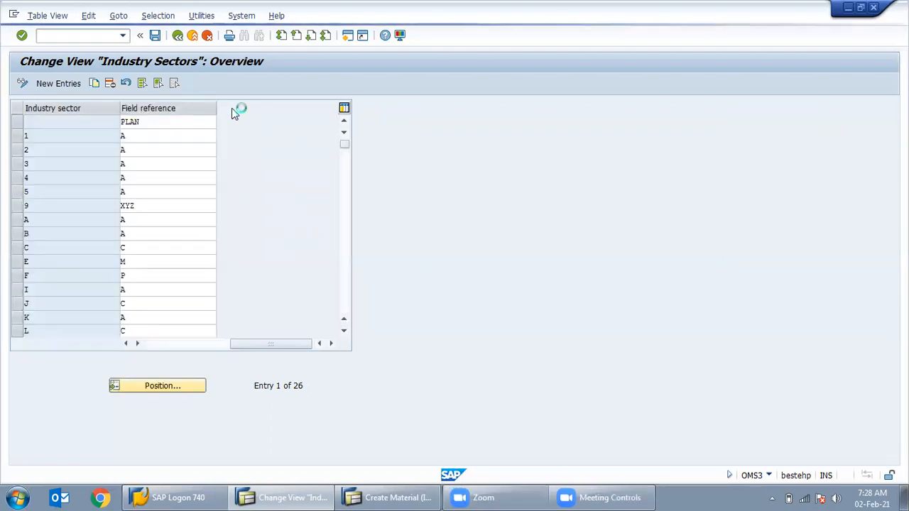
# Review the industry sector and material type lists on the Create Material initial screen without choosing a material type.
pyautogui.click(172, 343)
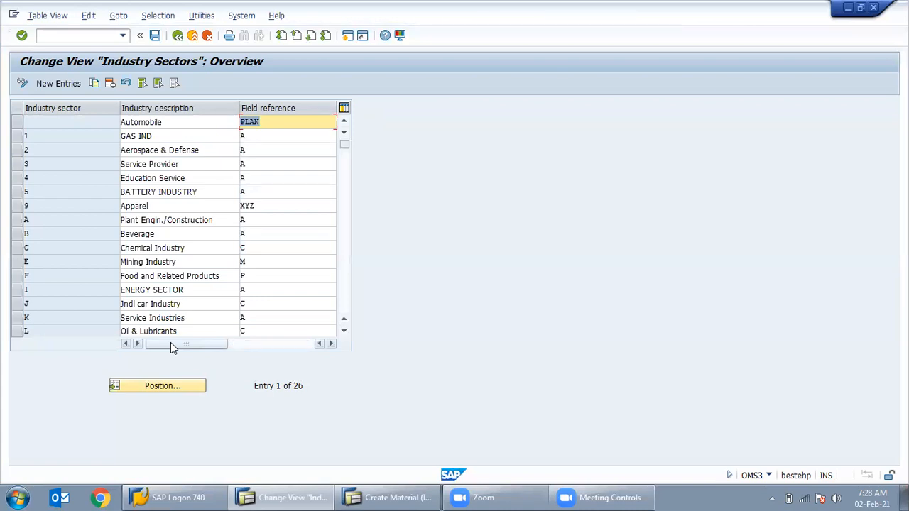
pyautogui.click(378, 495)
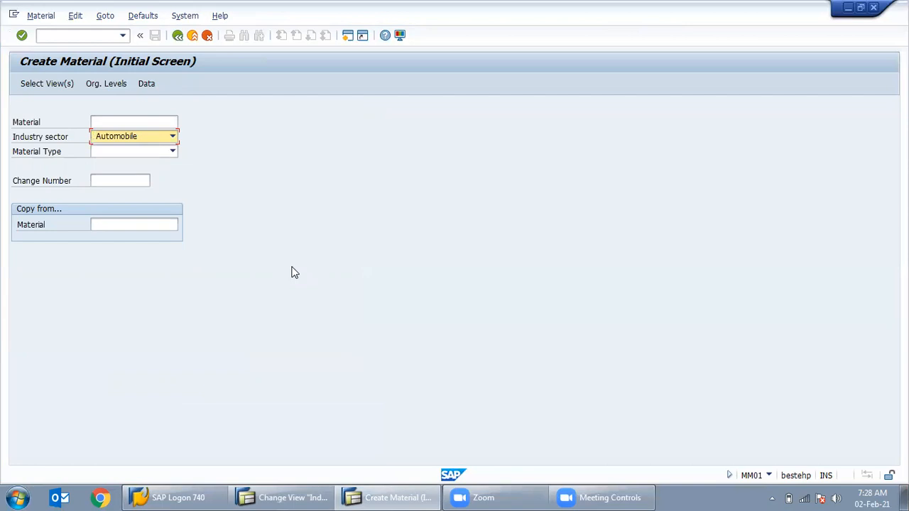
pyautogui.click(163, 140)
pyautogui.click(246, 183)
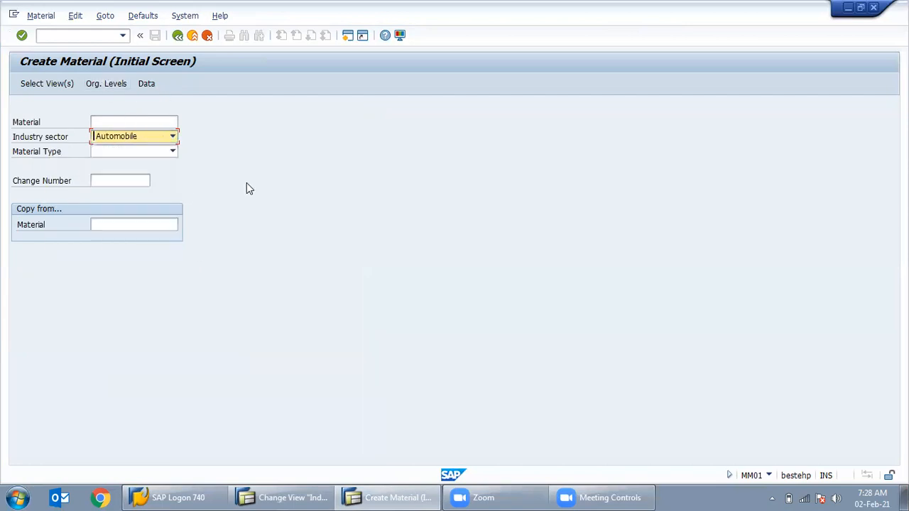
pyautogui.click(172, 151)
pyautogui.click(223, 214)
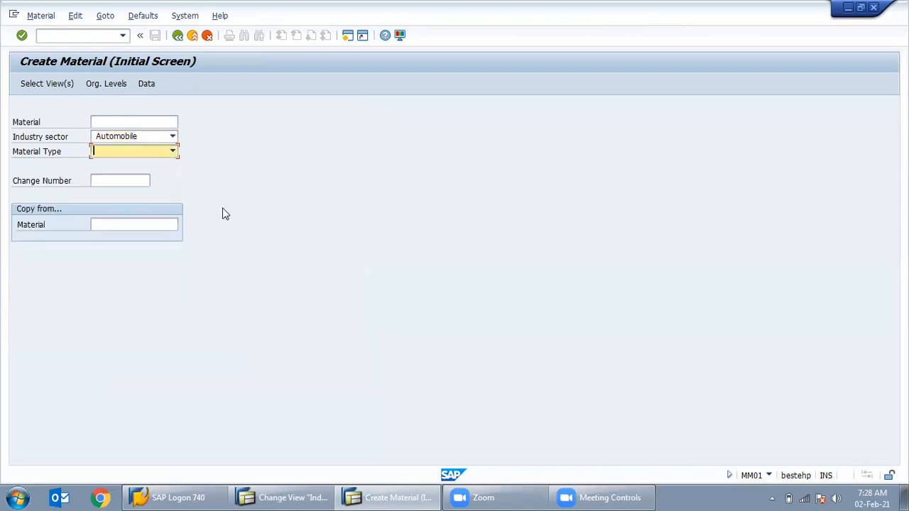
pyautogui.click(136, 153)
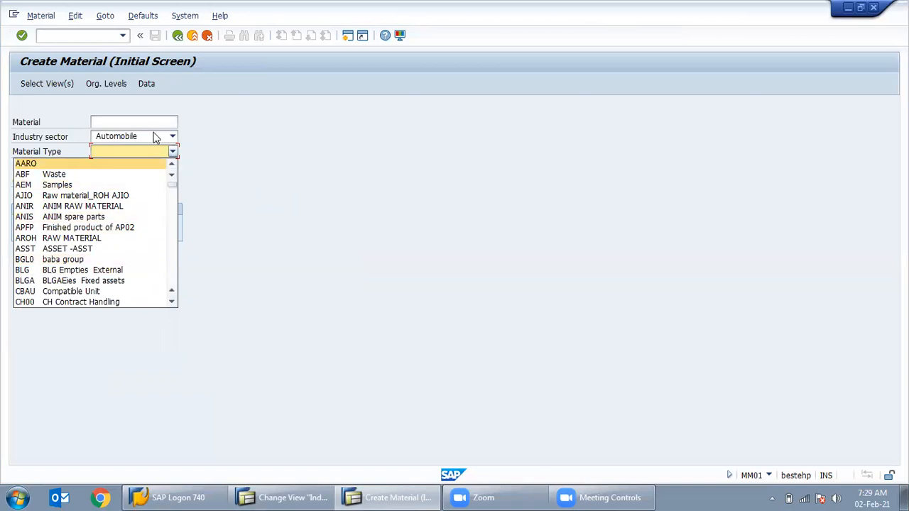
pyautogui.press('Escape')
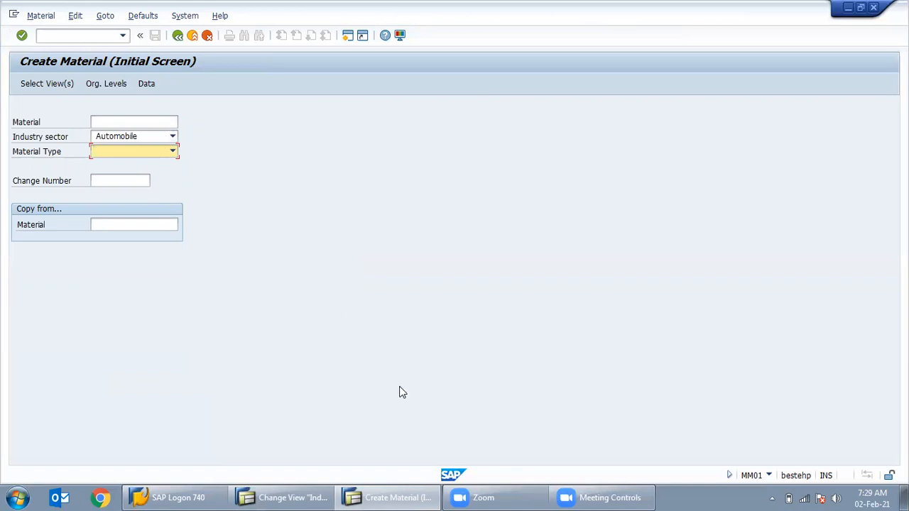
# Add a new industry sector entry with key P, description Power Plant and field reference A in the Industry Sectors view.
pyautogui.click(289, 497)
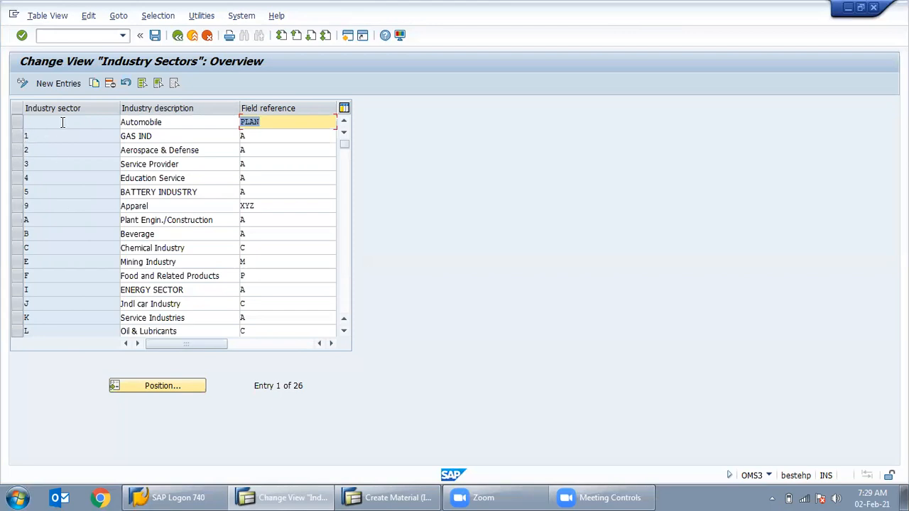
pyautogui.click(51, 83)
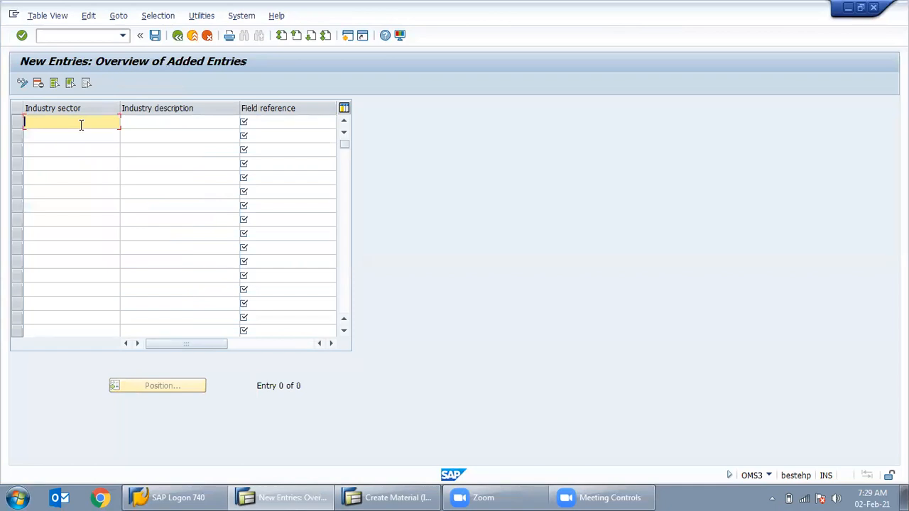
pyautogui.write('P')
pyautogui.press('Tab')
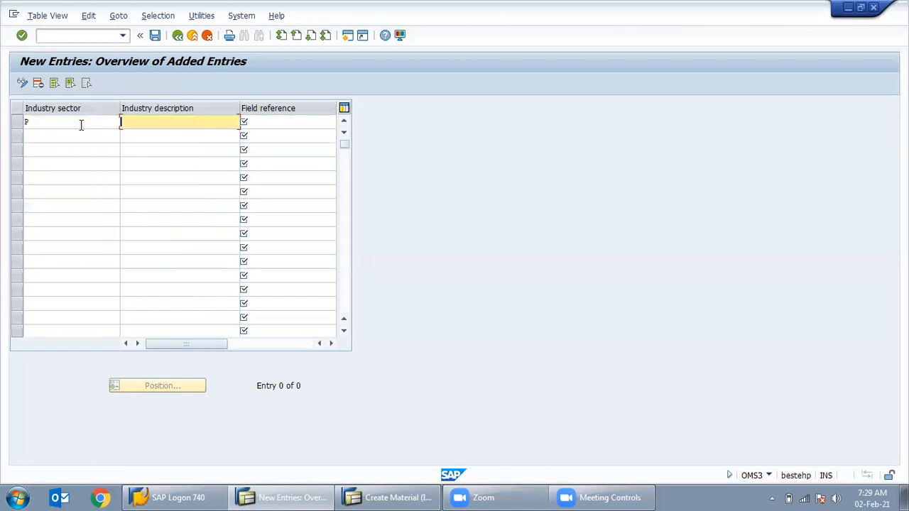
pyautogui.write('Power Plant')
pyautogui.click(256, 122)
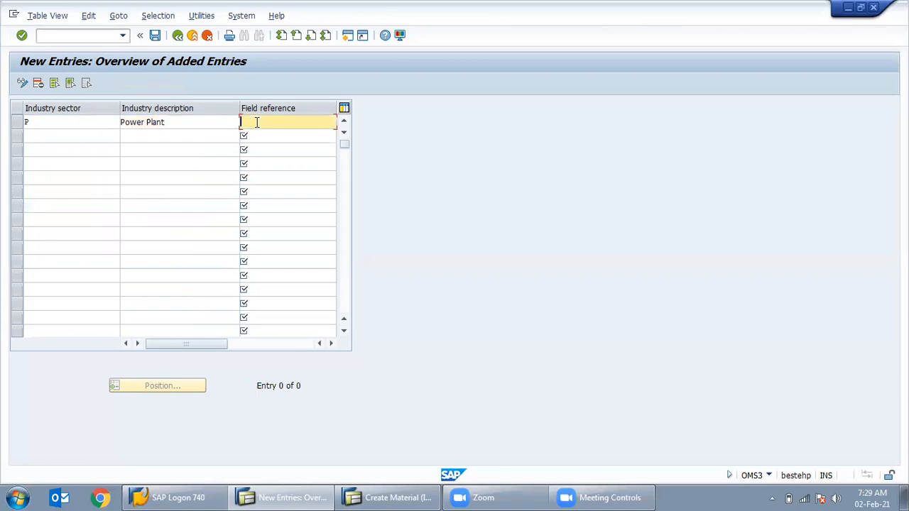
pyautogui.write('A')
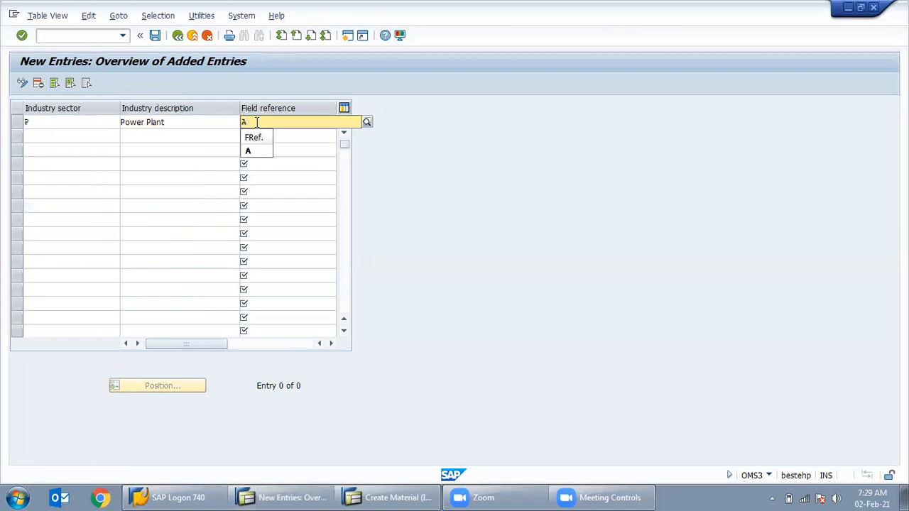
pyautogui.click(260, 149)
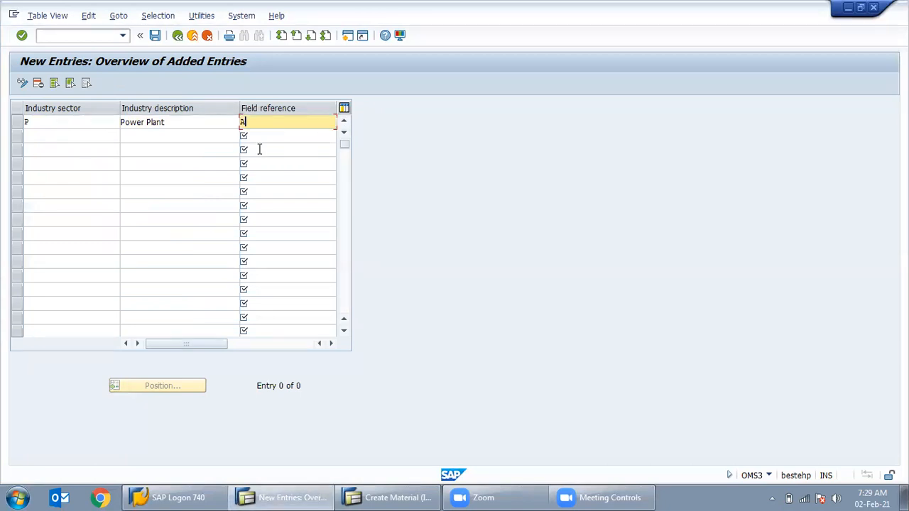
pyautogui.press('Return')
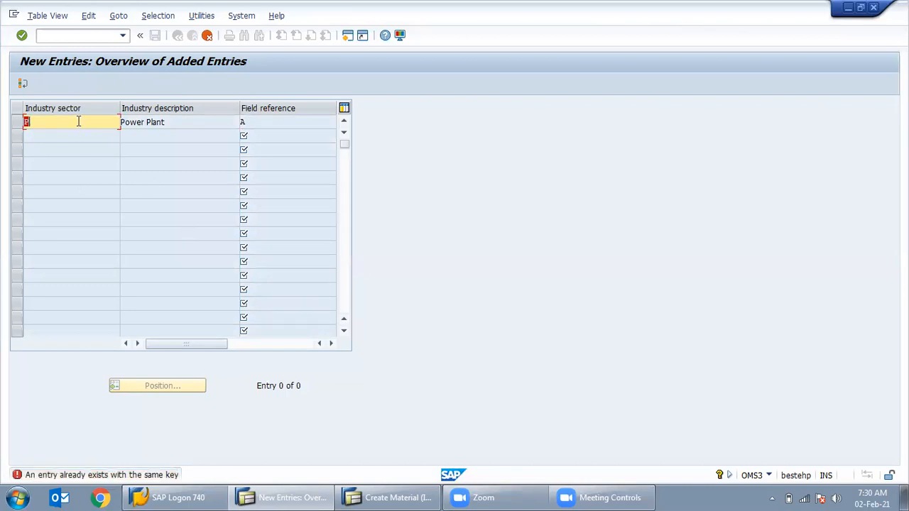
# Change the Power Plant entry's sector key to X and save it in the ADIYA BIRLA Configuration customizing request.
pyautogui.write('X')
pyautogui.press('Return')
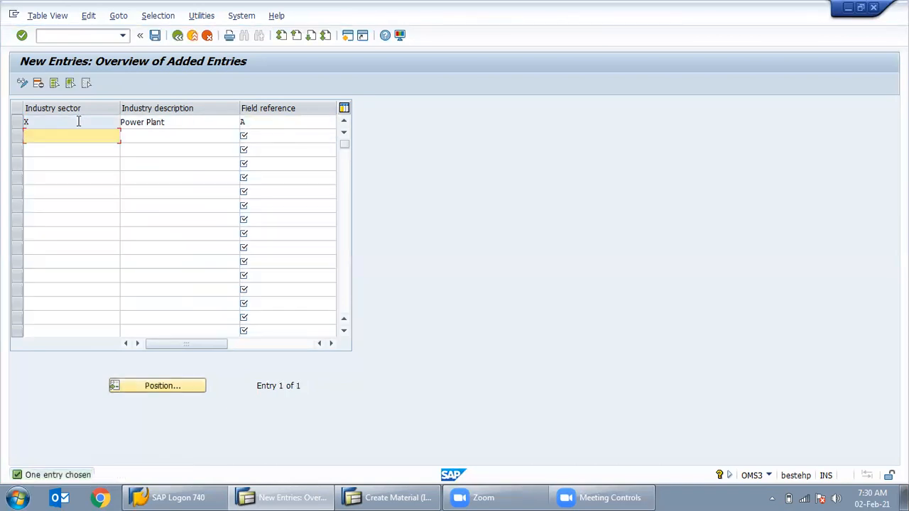
pyautogui.click(182, 121)
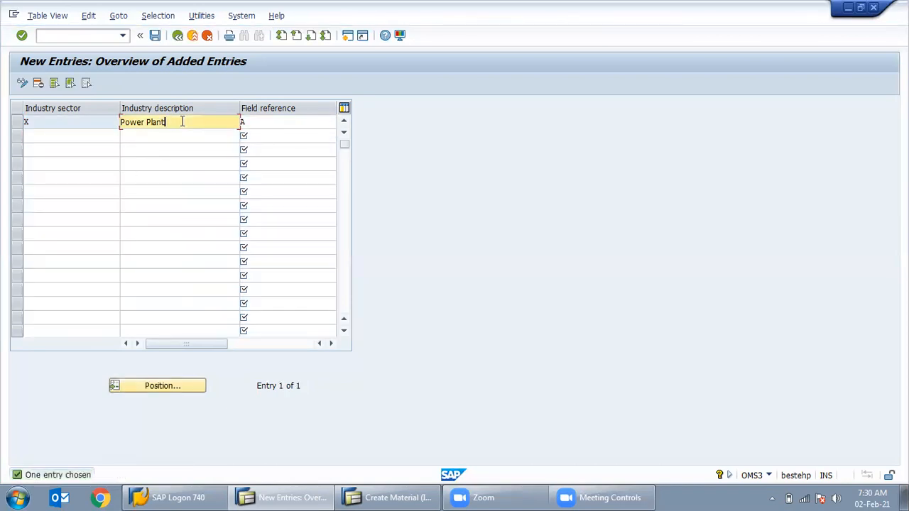
pyautogui.click(154, 37)
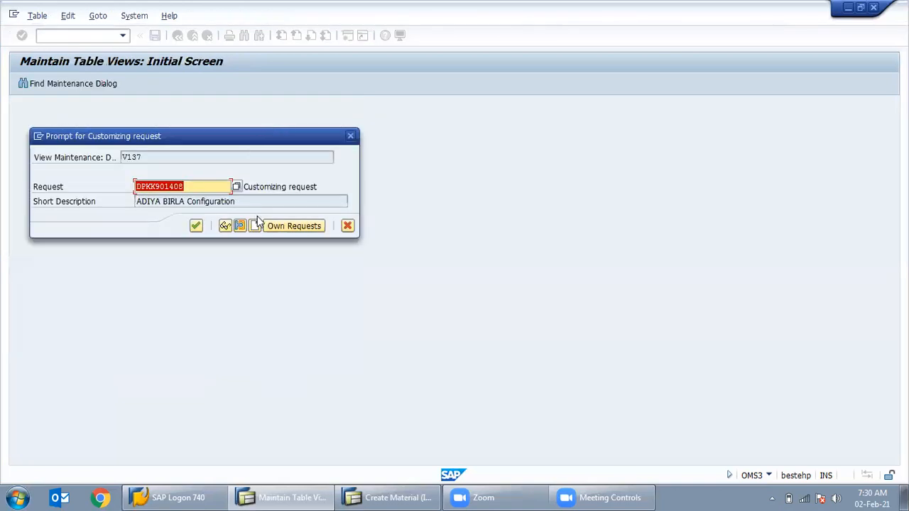
pyautogui.click(259, 227)
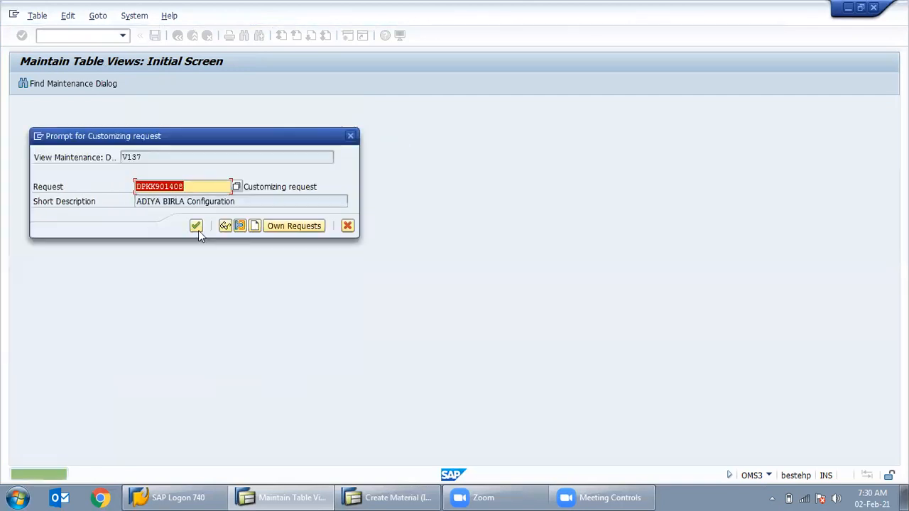
pyautogui.click(199, 230)
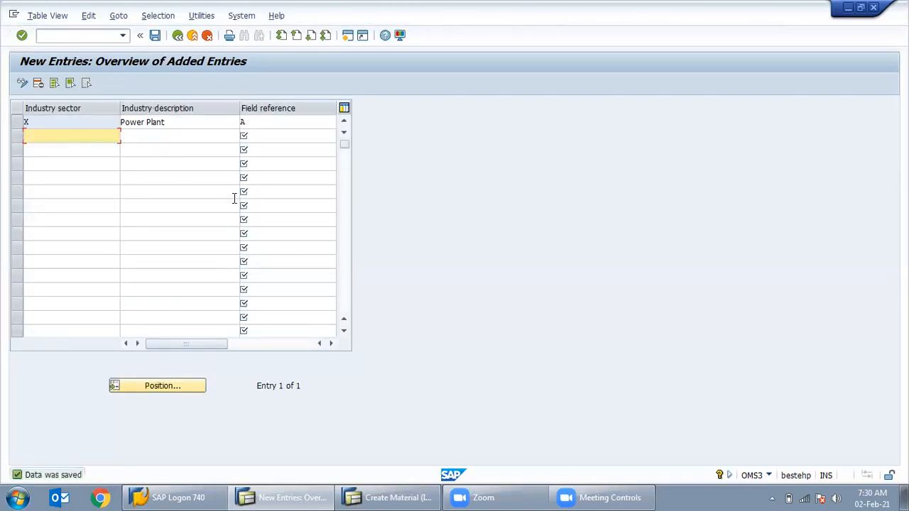
# Look for the Power Plant sector in the industry sector list on the open Create Material screen.
pyautogui.click(363, 495)
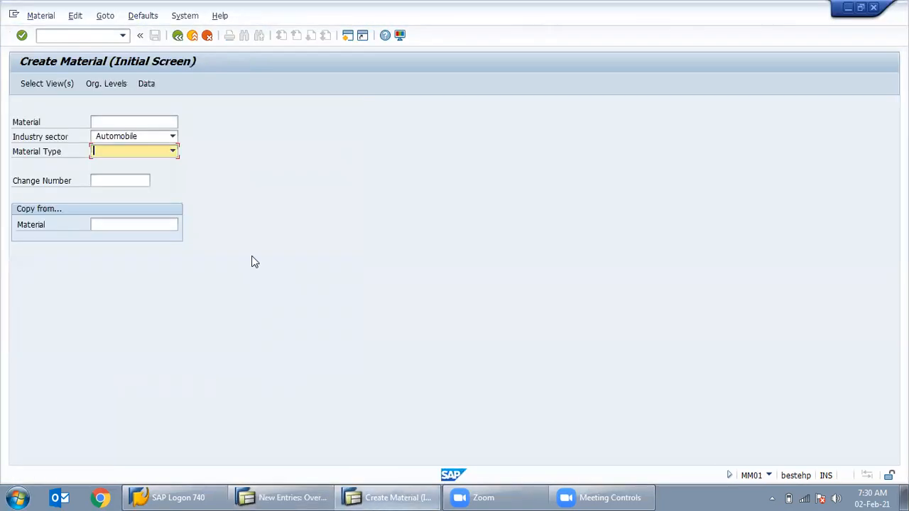
pyautogui.click(163, 138)
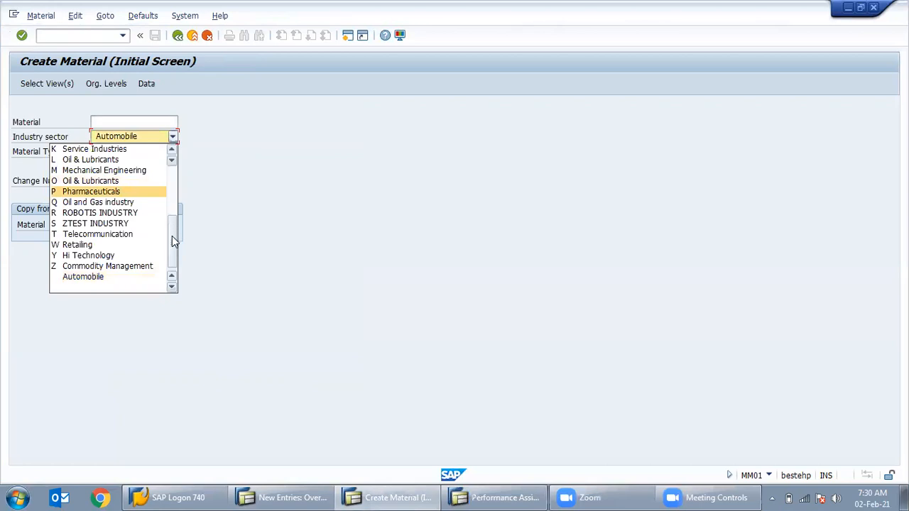
pyautogui.moveTo(171, 236); pyautogui.dragTo(168, 159)
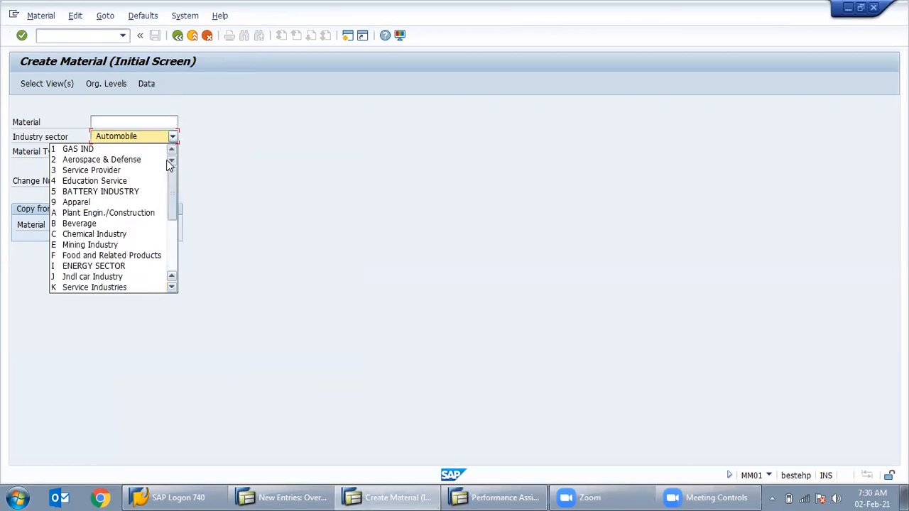
pyautogui.press('Return')
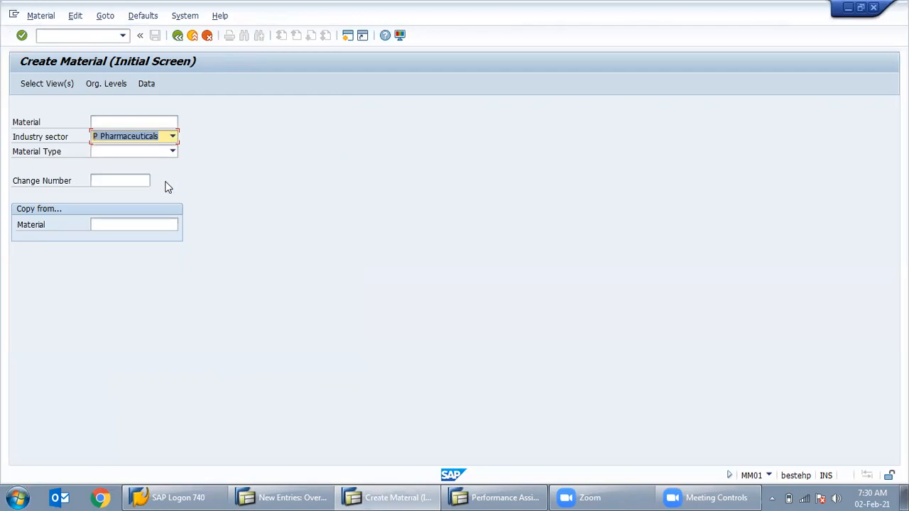
pyautogui.click(173, 137)
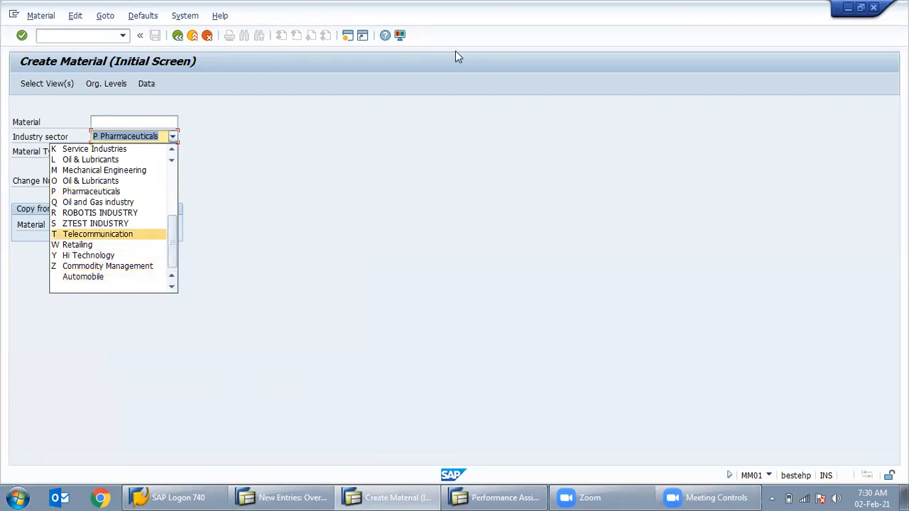
# Restart material creation with transaction MM01, selecting industry sector X Power Plant, and show the available material types.
pyautogui.click(182, 37)
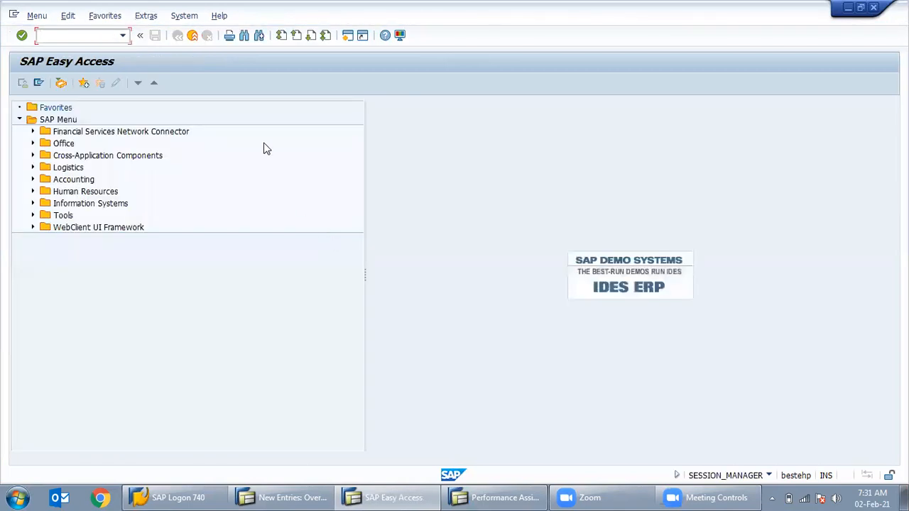
pyautogui.write('mm01')
pyautogui.press('Return')
pyautogui.click(172, 137)
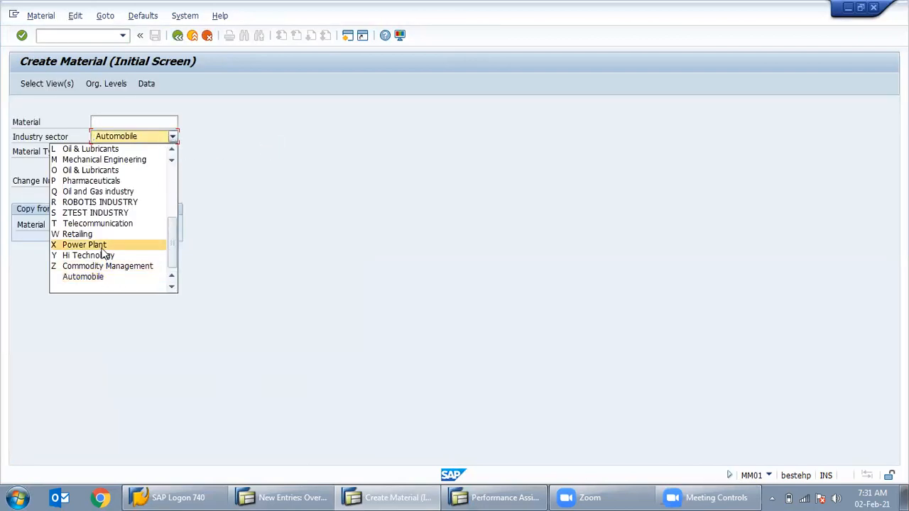
pyautogui.click(100, 246)
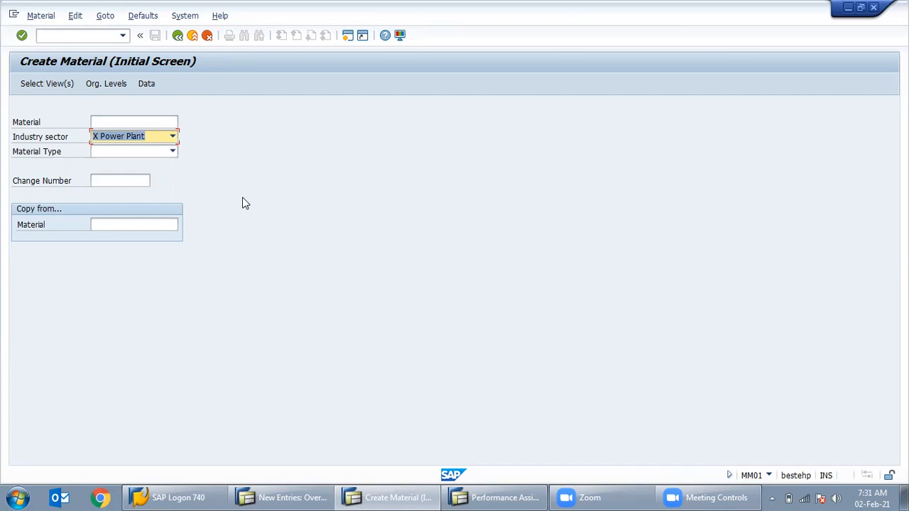
pyautogui.click(159, 149)
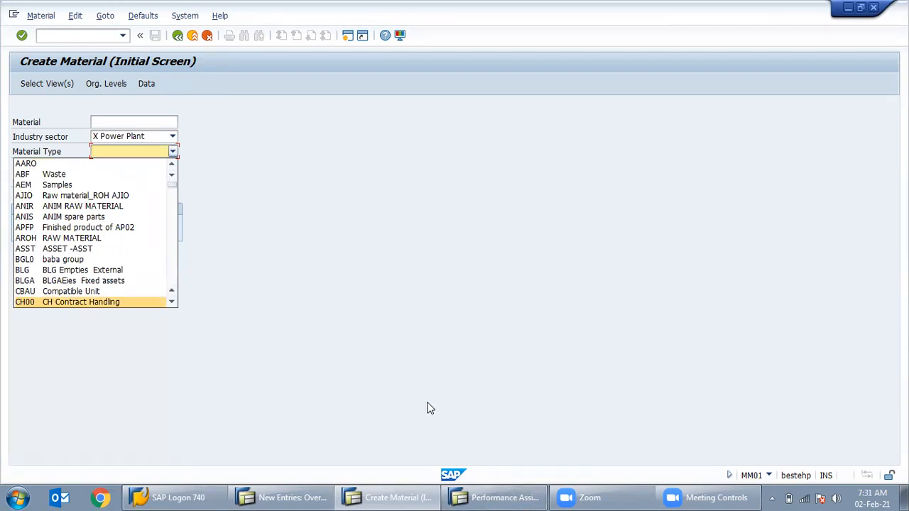
# Switch to Excel by launching it through the Windows Run dialog and create a blank workbook.
pyautogui.press('super+r')
pyautogui.write('excel')
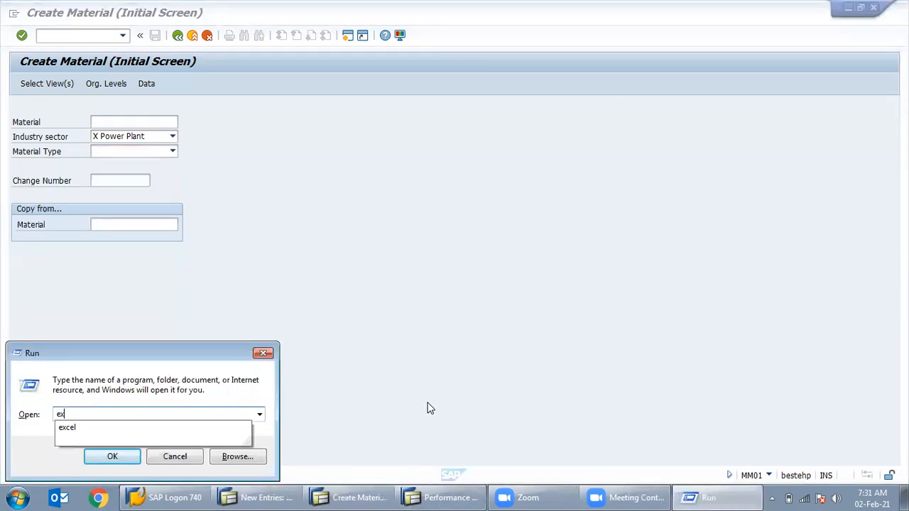
pyautogui.press('Return')
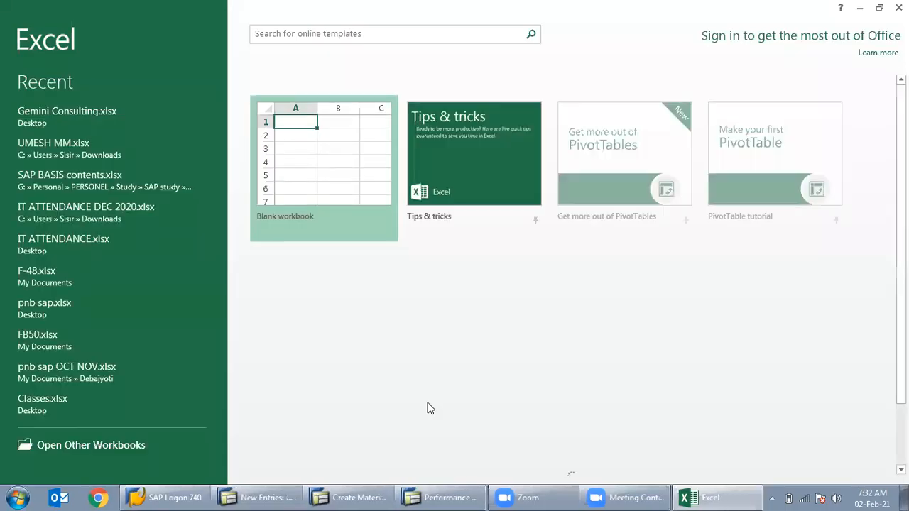
pyautogui.click(353, 162)
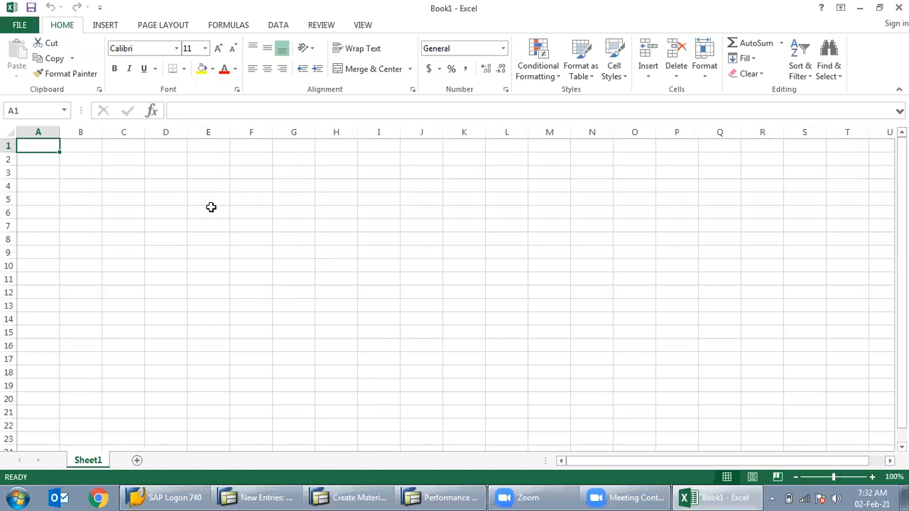
# List the material type codes HAWA, ERSA, ROH and FRET down cells E6 to E9.
pyautogui.click(211, 206)
pyautogui.write('HAWA')
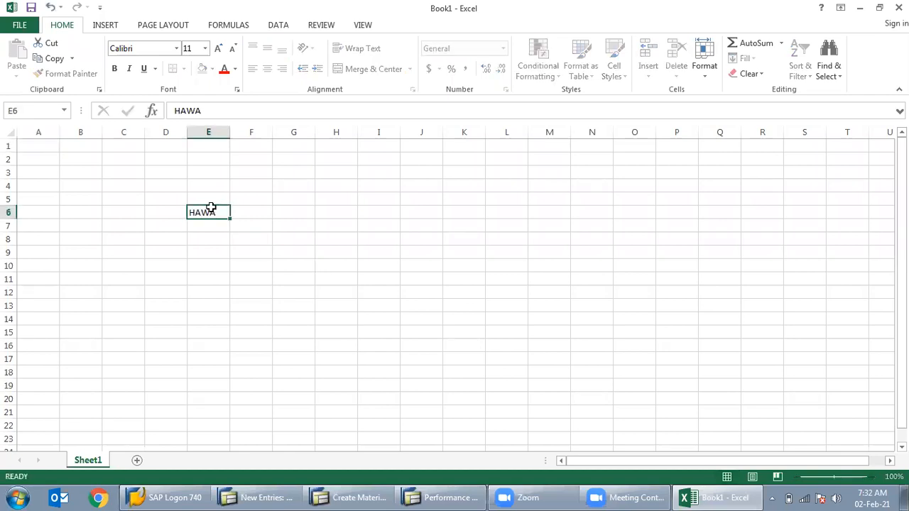
pyautogui.press('Return')
pyautogui.write('ERSA')
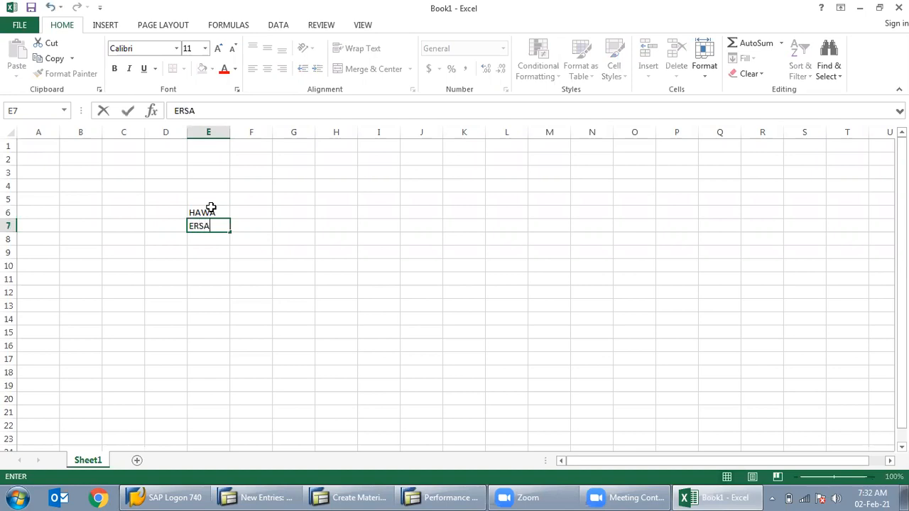
pyautogui.press('Return')
pyautogui.write('ROH')
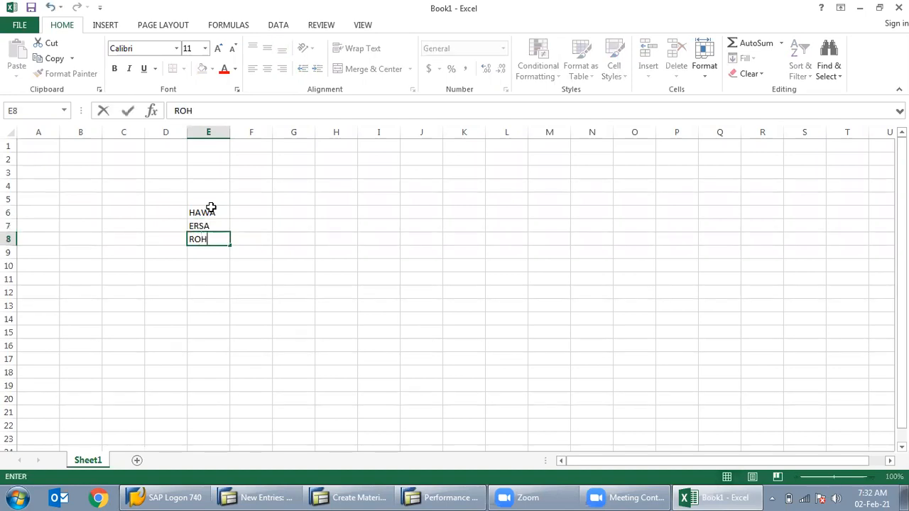
pyautogui.press('Return')
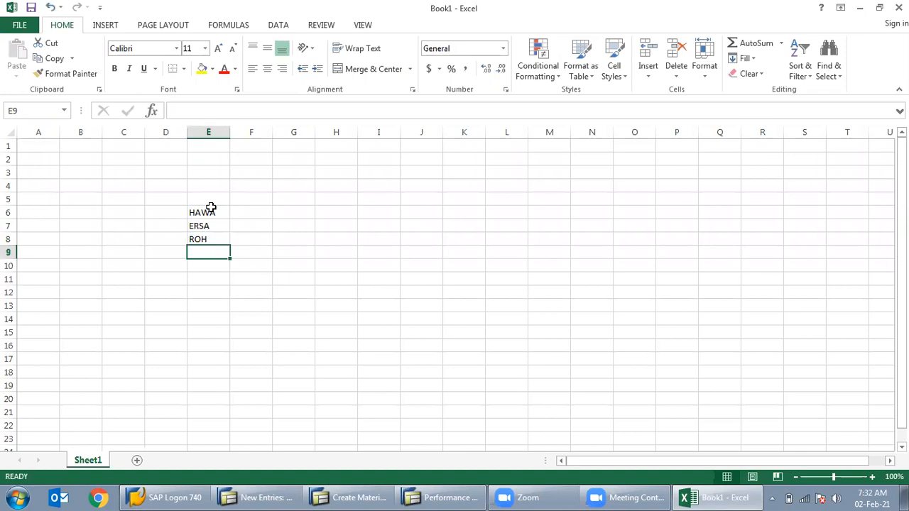
pyautogui.write('FRET')
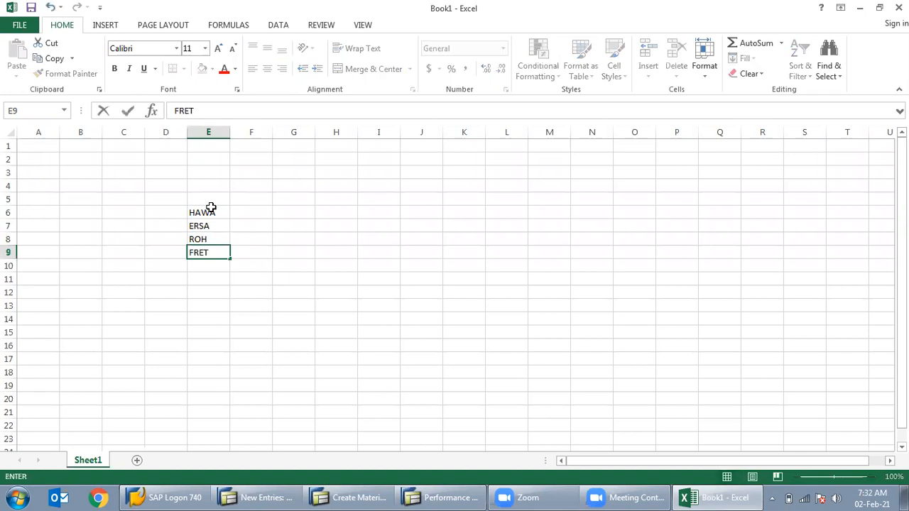
pyautogui.press('Return')
# Add the heading Material Type in cell E5 and fit column E's width to its contents.
pyautogui.click(217, 198)
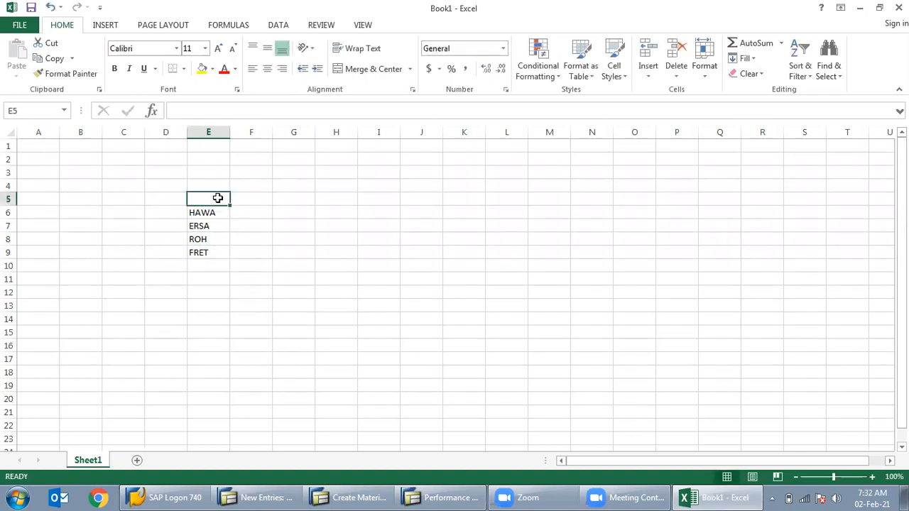
pyautogui.write('Mate')
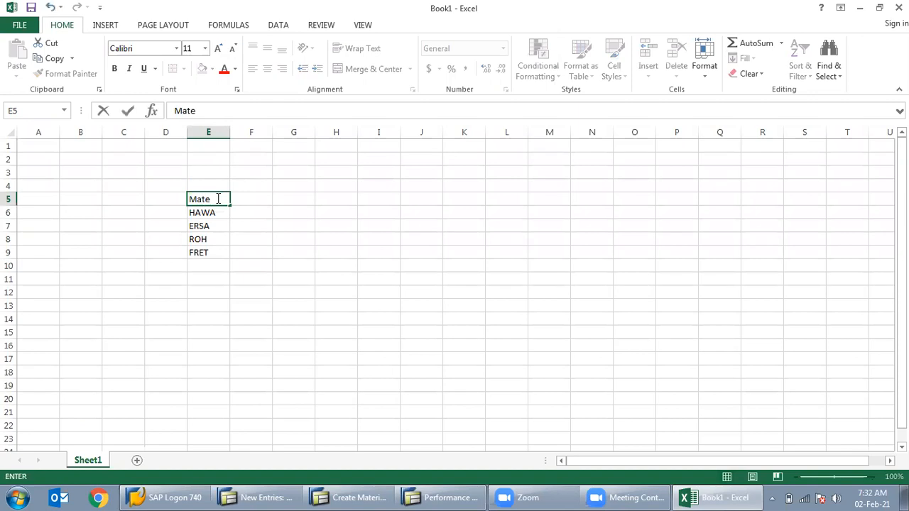
pyautogui.write('rial Type')
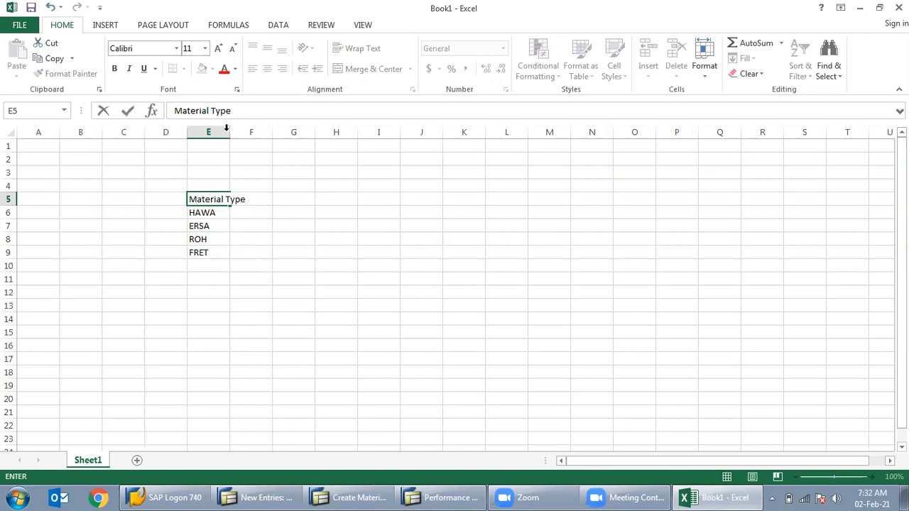
pyautogui.click(228, 131)
pyautogui.doubleClick(230, 131)
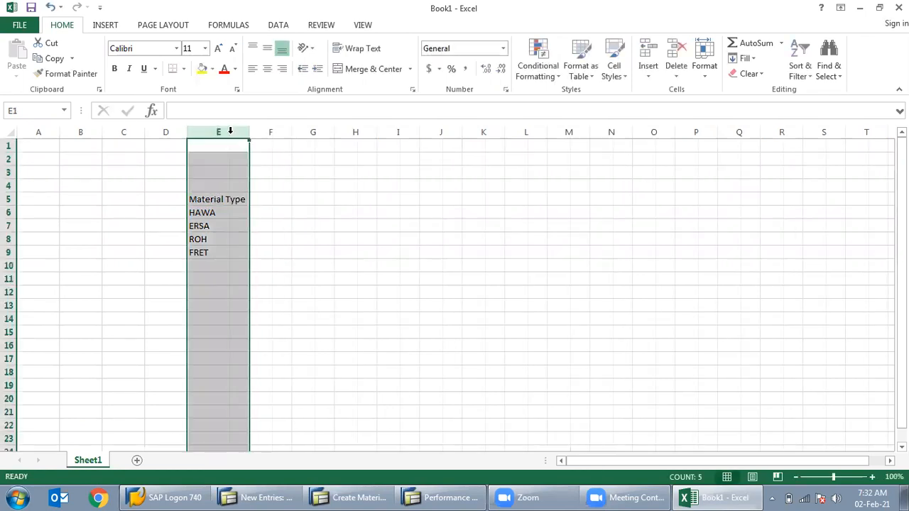
# Add the heading Type Description in cell F5 and fit column F's width to its contents.
pyautogui.click(280, 198)
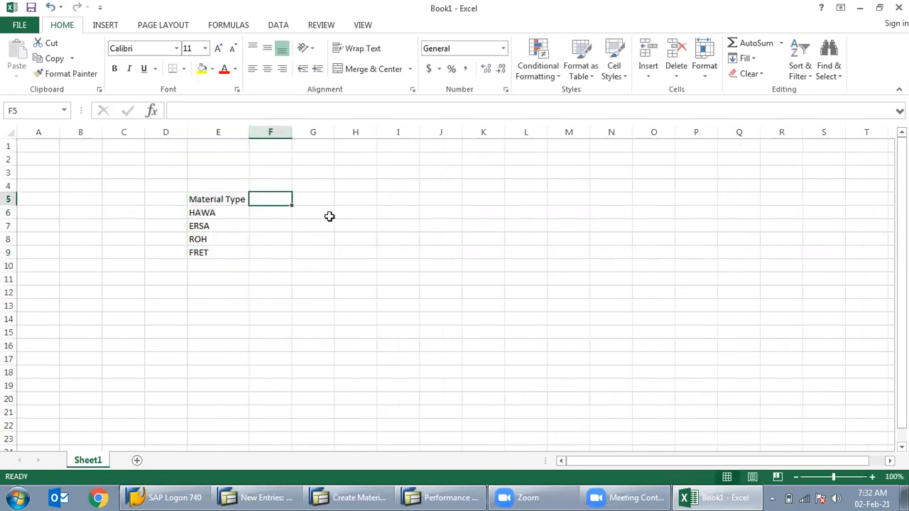
pyautogui.write('Typ')
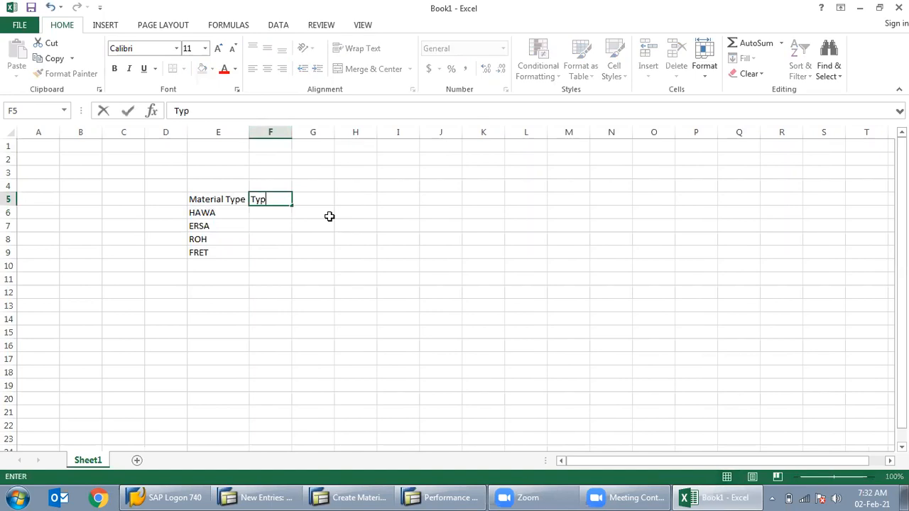
pyautogui.write('e Description')
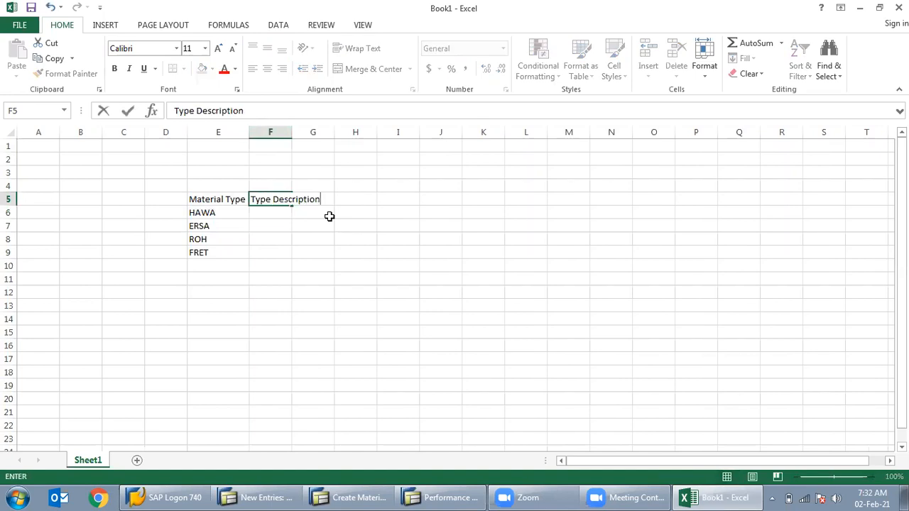
pyautogui.press('Return')
pyautogui.doubleClick(292, 135)
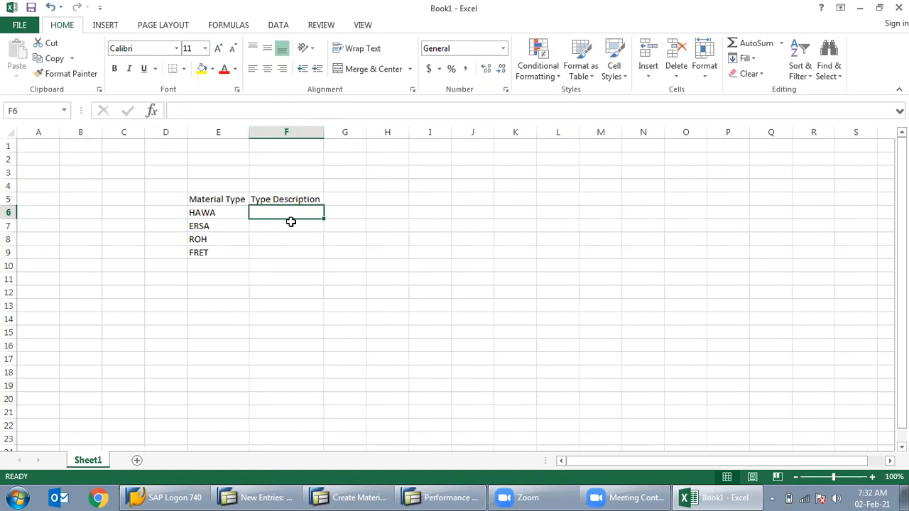
# Fill in the type descriptions CONSUMABLE, SPARE, RAW MATERIAL and FINISHED GOODS in cells F6 to F9.
pyautogui.write('CON')
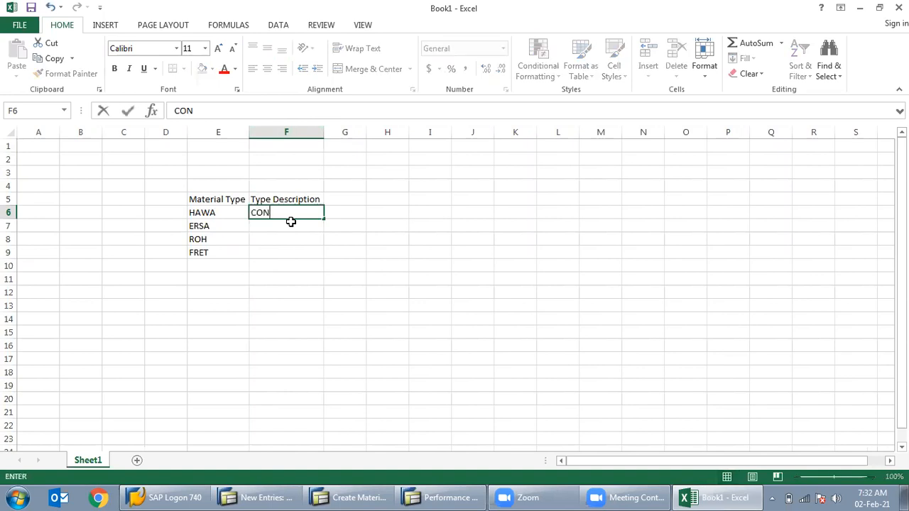
pyautogui.write('SUMABLE')
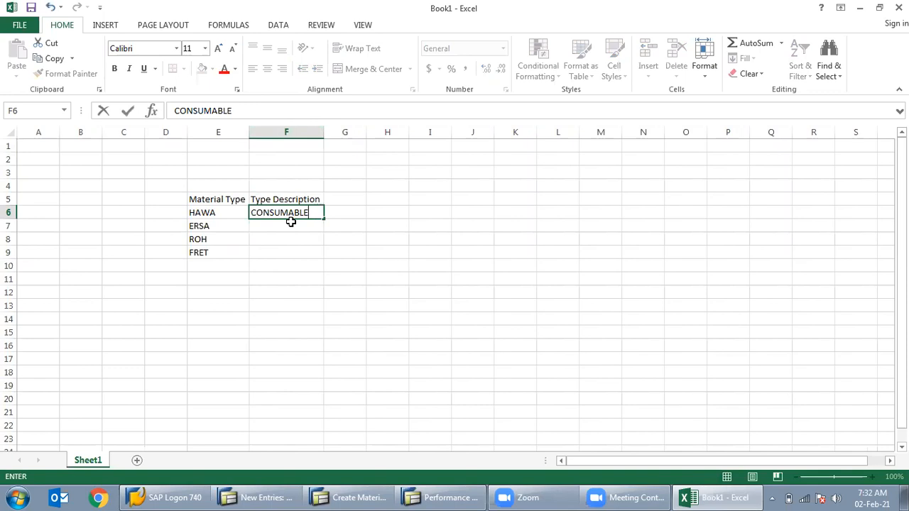
pyautogui.press('Return')
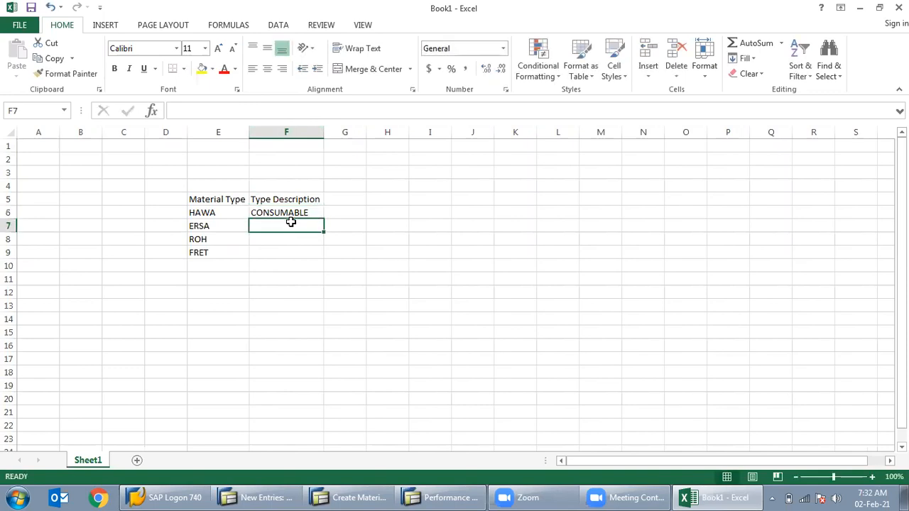
pyautogui.write('SPARE')
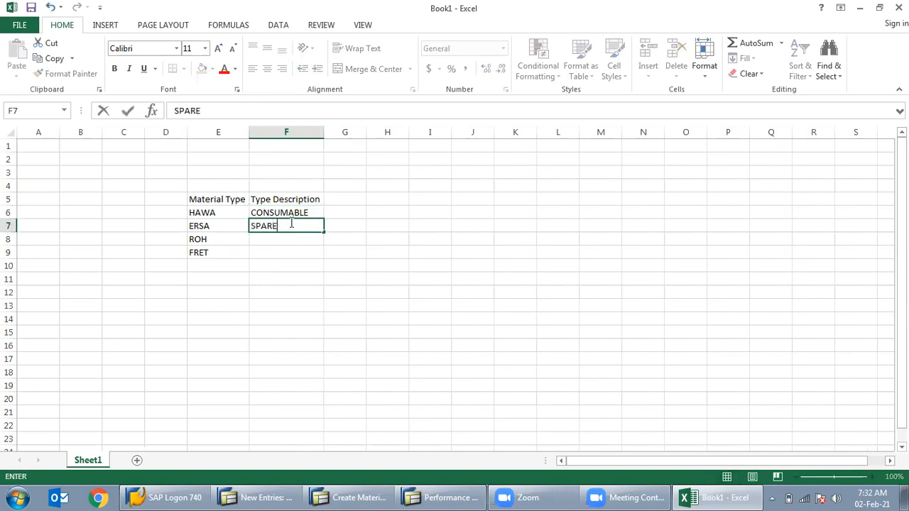
pyautogui.press('Return')
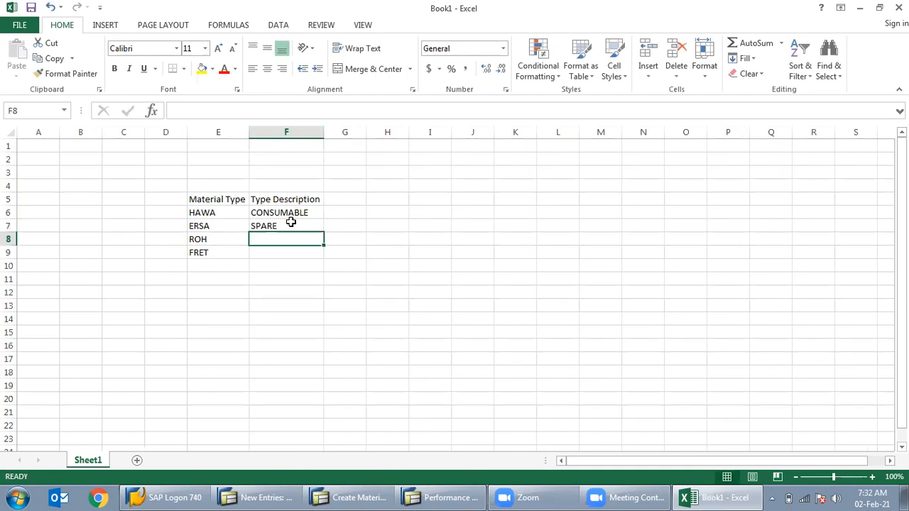
pyautogui.write('RAW MATERIAL')
pyautogui.press('Return')
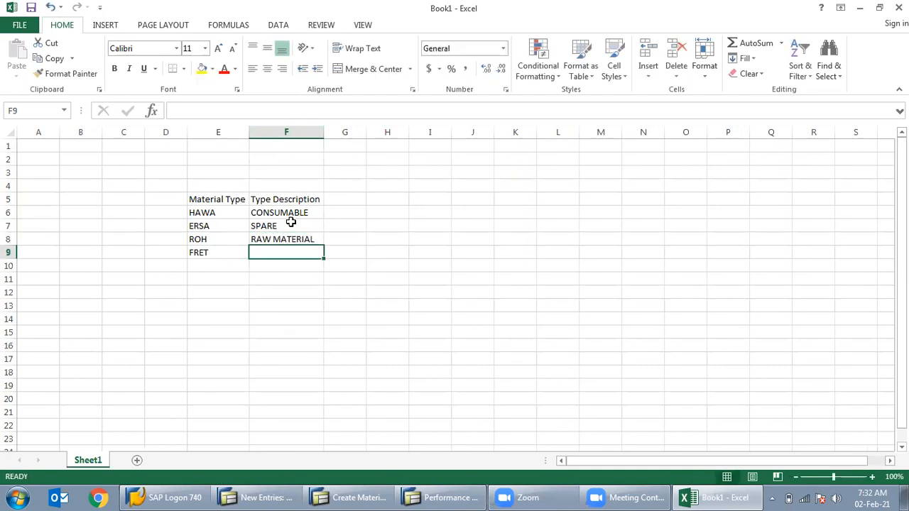
pyautogui.write('F')
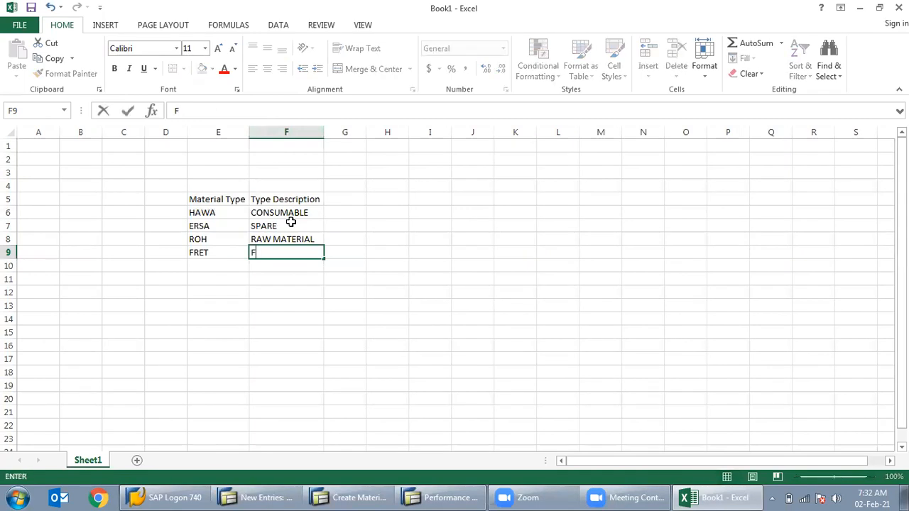
pyautogui.write('INISHED')
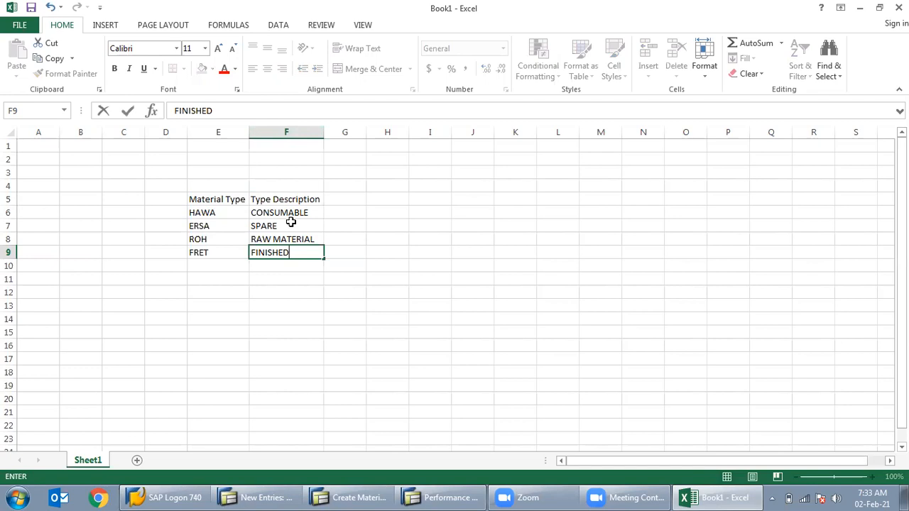
pyautogui.write(' GOODS')
pyautogui.press('Up')
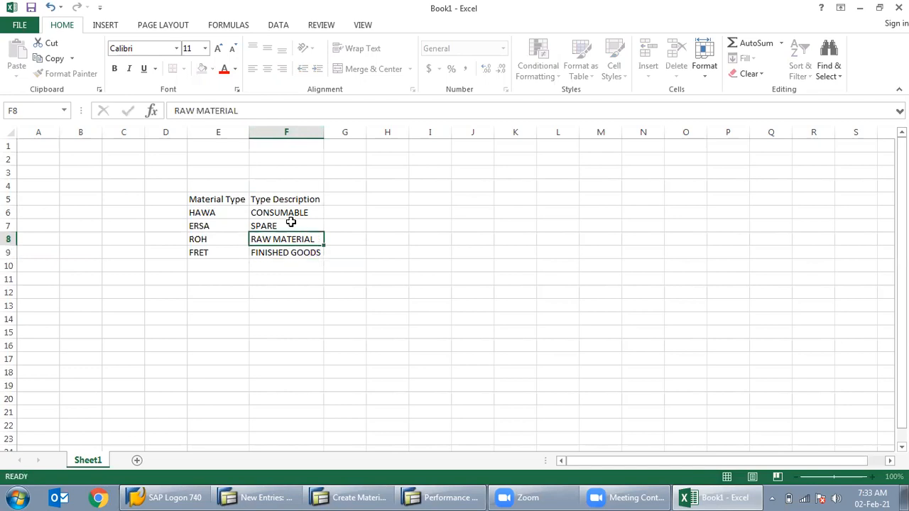
# Change the description of material type ERSA to SPARE Parts.
pyautogui.click(224, 210)
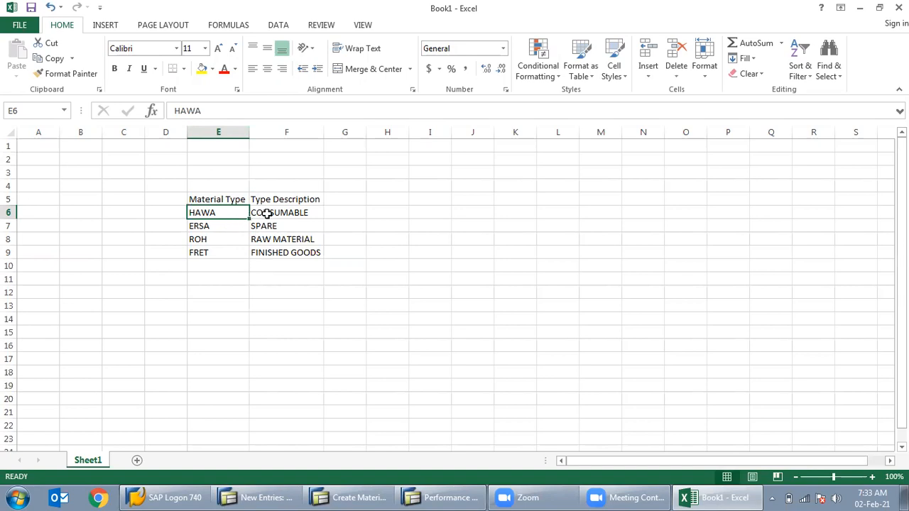
pyautogui.click(265, 213)
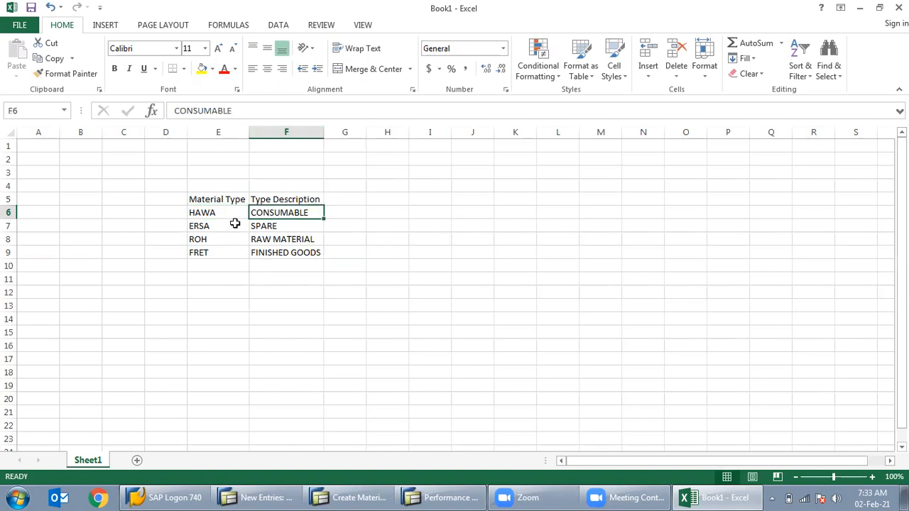
pyautogui.click(235, 225)
pyautogui.click(272, 225)
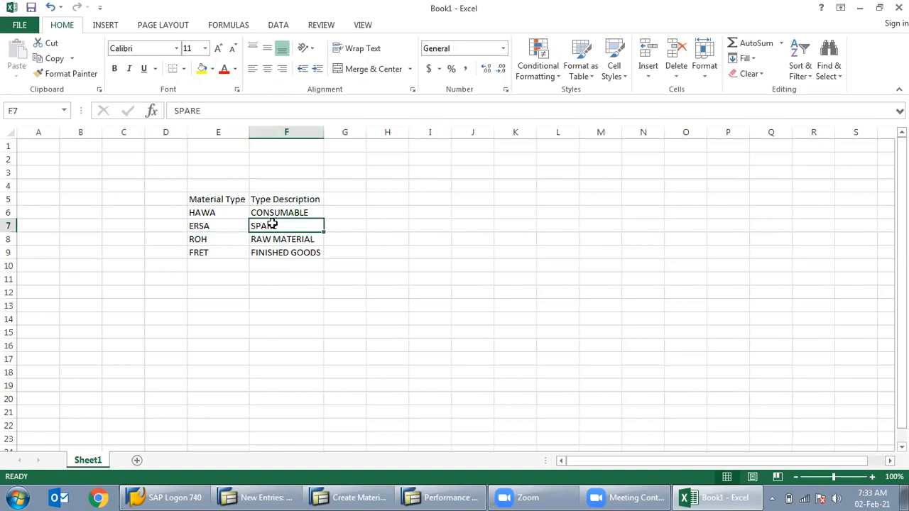
pyautogui.doubleClick(289, 225)
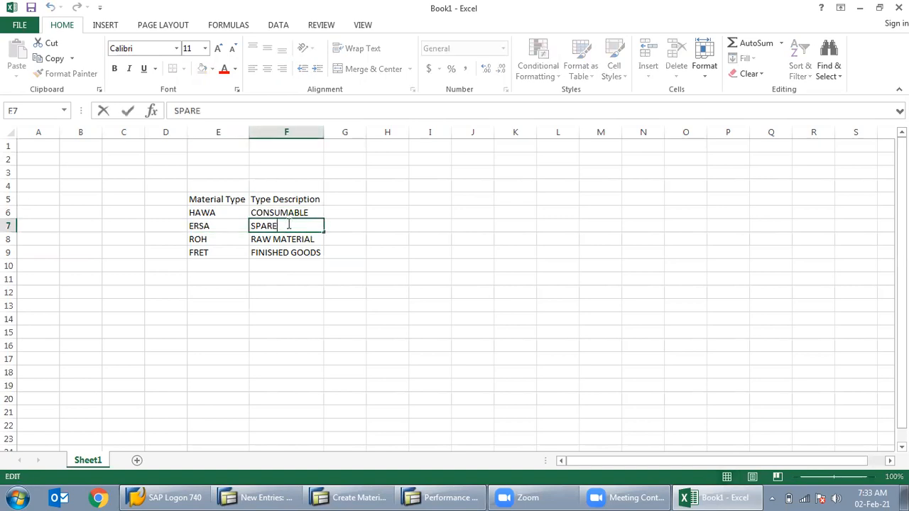
pyautogui.write('Parts')
pyautogui.press('Return')
# Review the listed material type codes against their descriptions, from ROH and FRET back to the whole code list.
pyautogui.click(219, 244)
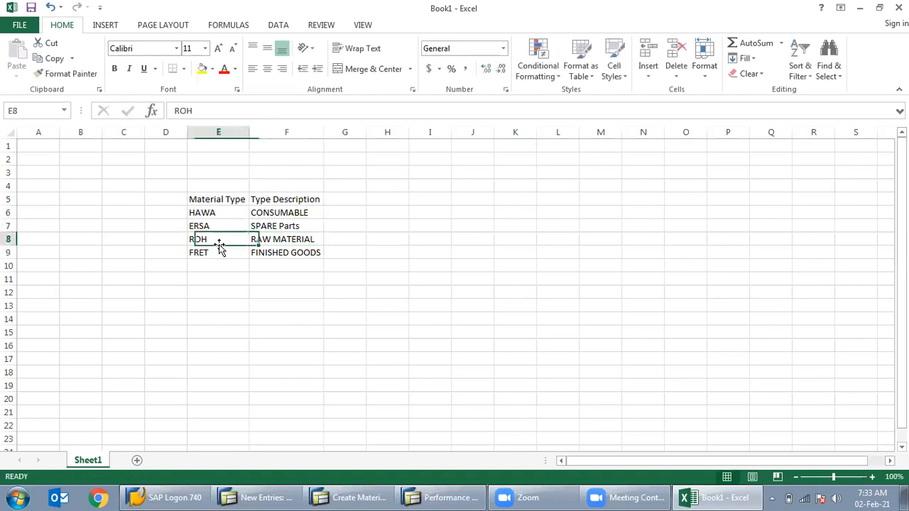
pyautogui.click(280, 243)
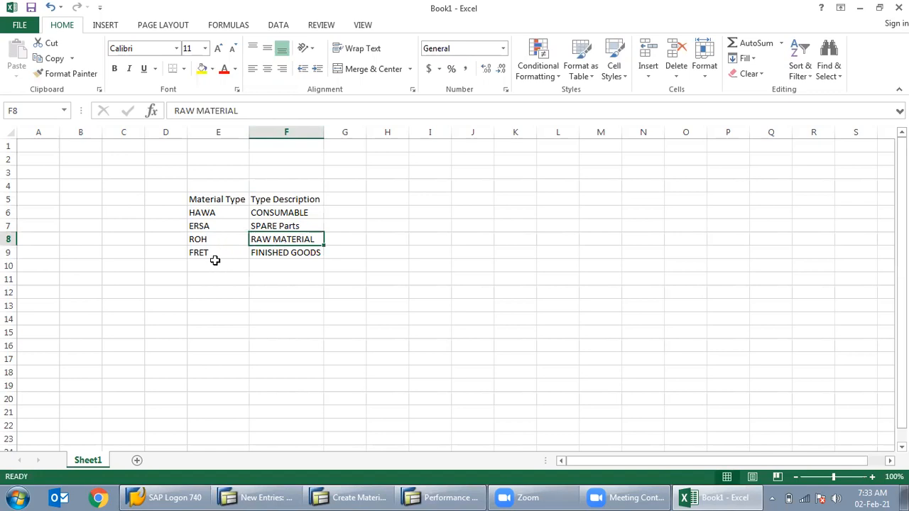
pyautogui.click(260, 252)
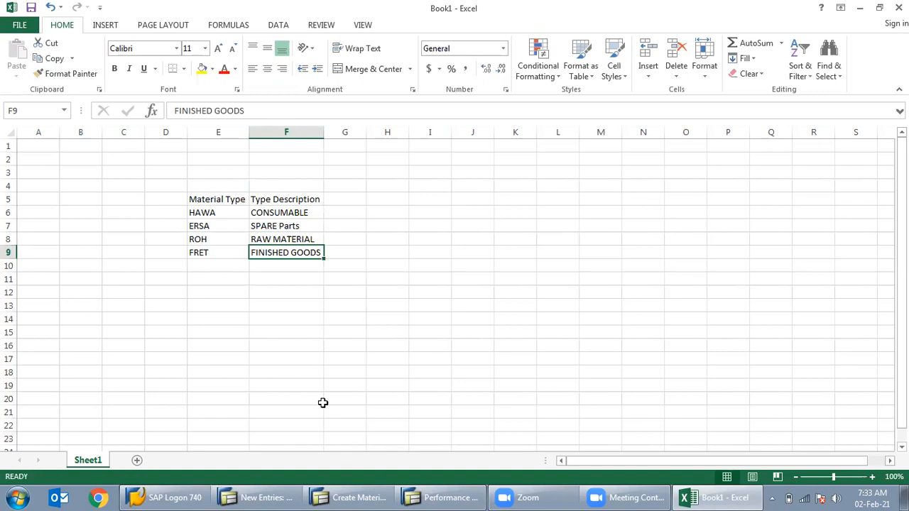
pyautogui.moveTo(409, 498)
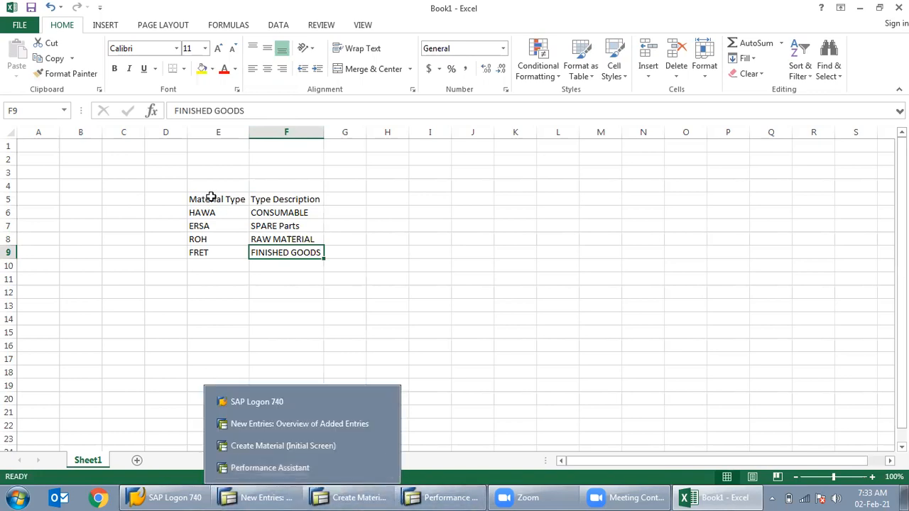
pyautogui.click(337, 228)
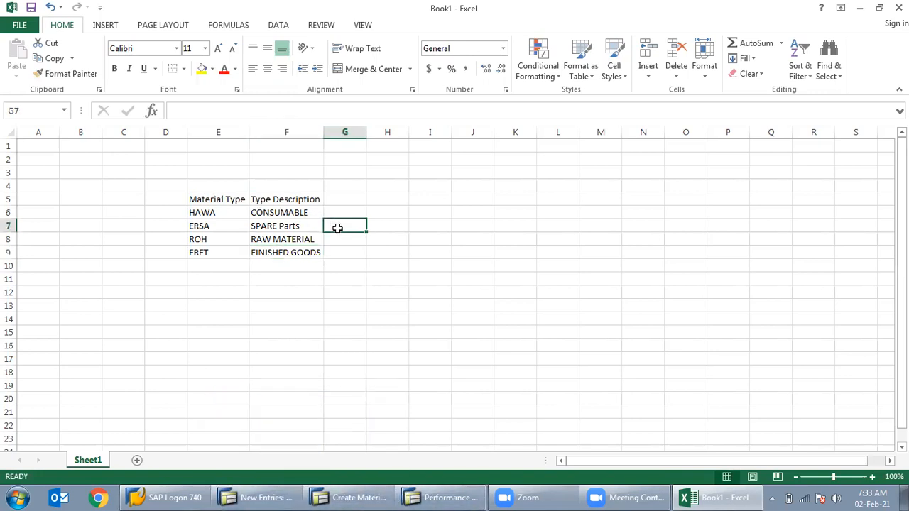
pyautogui.click(220, 227)
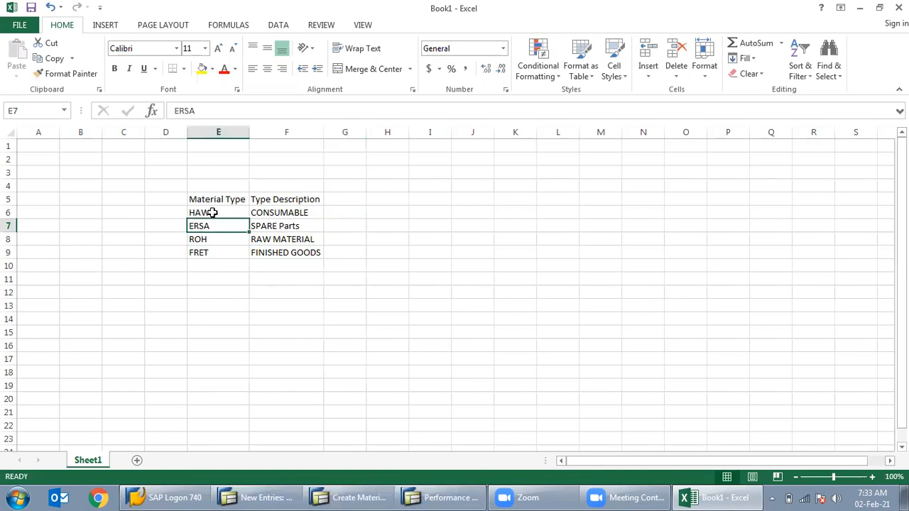
pyautogui.moveTo(212, 213); pyautogui.dragTo(211, 262)
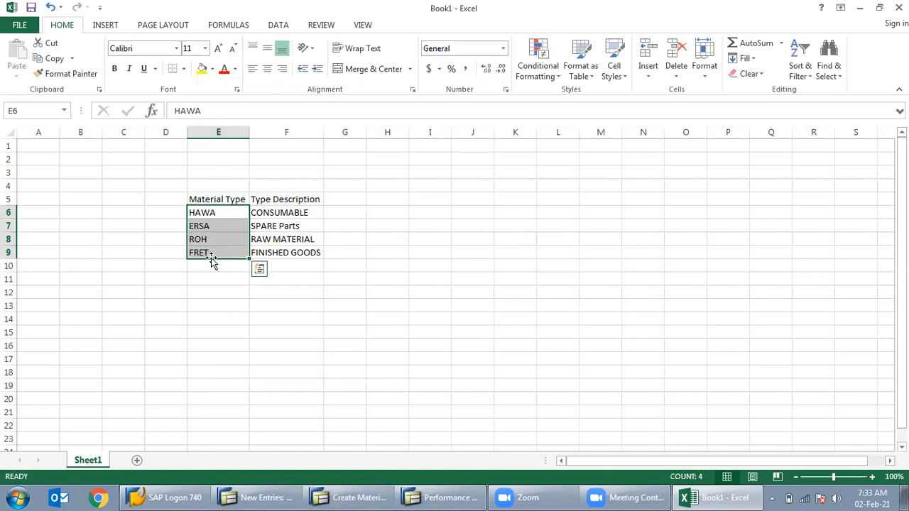
pyautogui.click(350, 214)
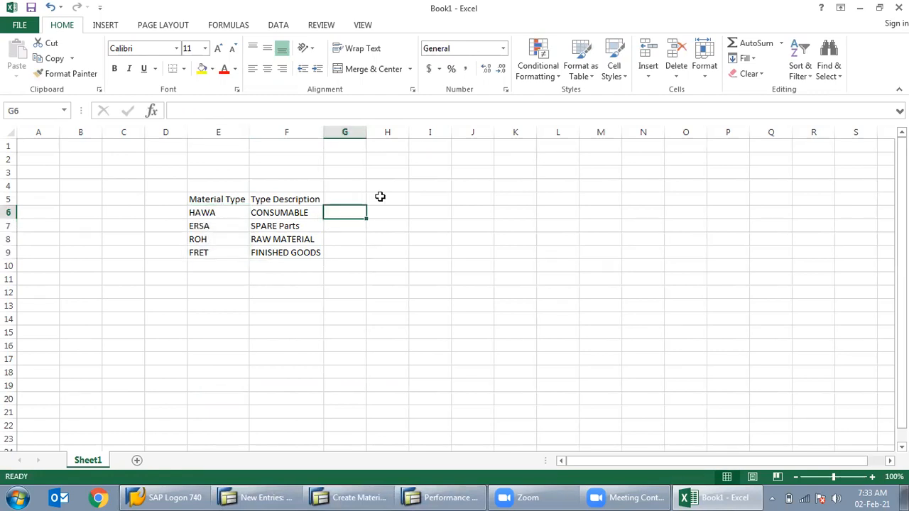
pyautogui.click(375, 200)
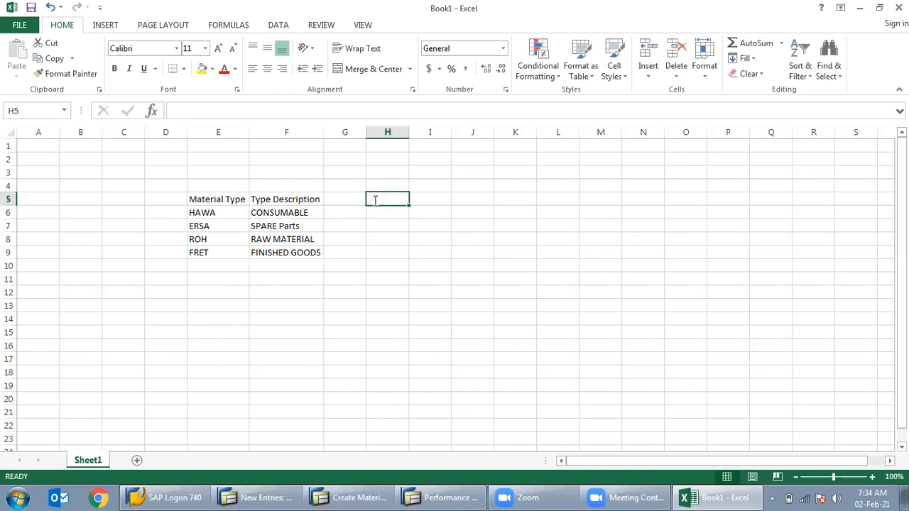
# Add the heading Number Range in cell H5 and widen column I.
pyautogui.write('Nuber')
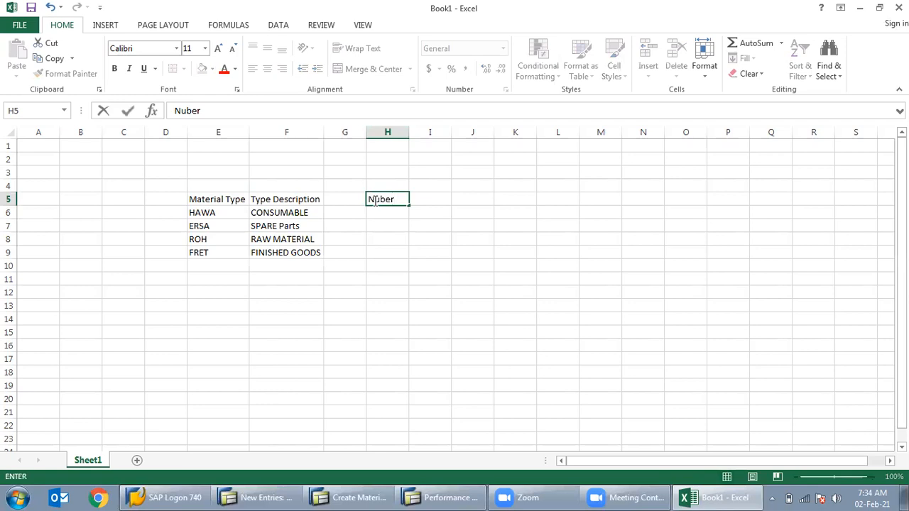
pyautogui.press('BackSpace')
pyautogui.press('BackSpace')
pyautogui.press('BackSpace')
pyautogui.write('mber Range')
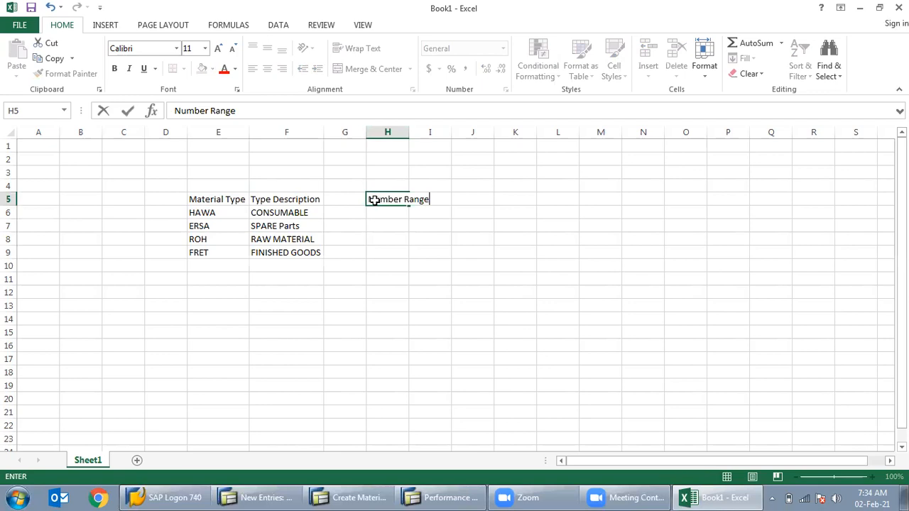
pyautogui.press('Tab')
pyautogui.moveTo(451, 132); pyautogui.dragTo(481, 132)
pyautogui.click(391, 216)
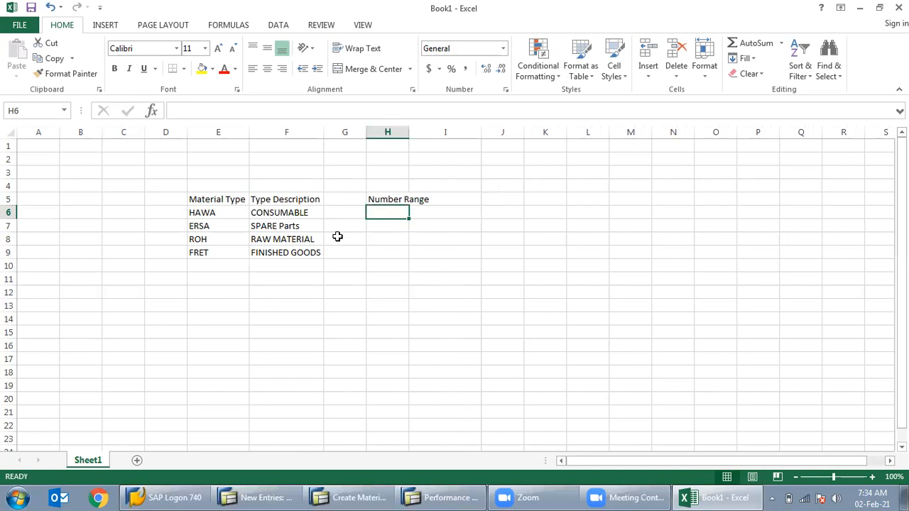
pyautogui.write('01')
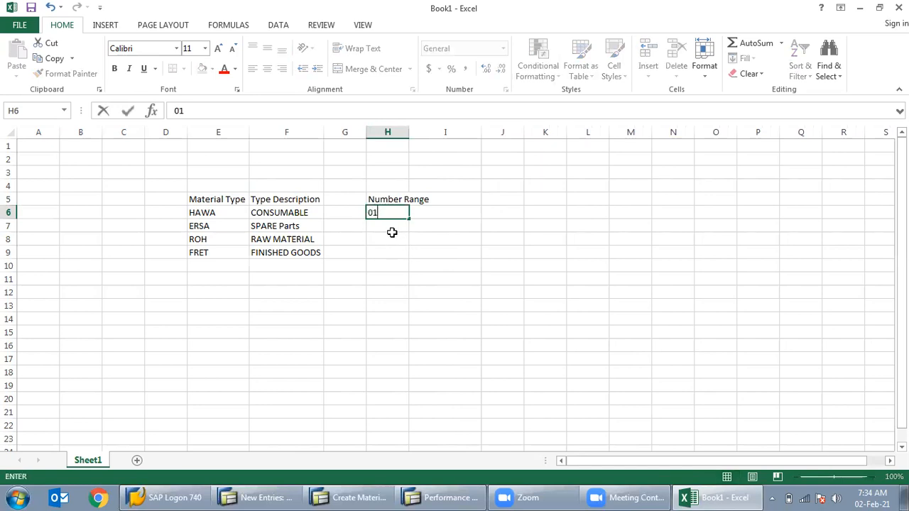
pyautogui.press('Return')
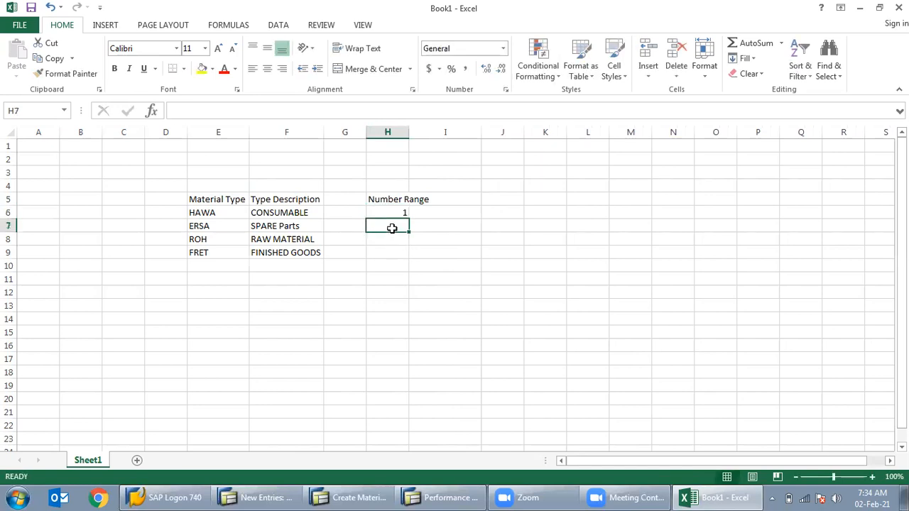
pyautogui.write('02')
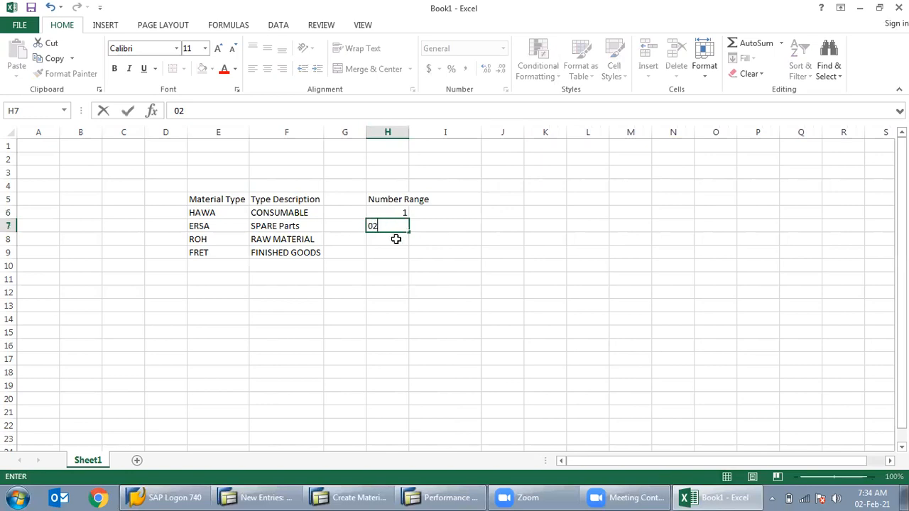
pyautogui.press('Return')
# Enter the number ranges 01, 02, 05 and 10 as text in cells H6 to H9 and fit column H's width to its contents.
pyautogui.click(400, 211)
pyautogui.write("'01")
pyautogui.press('Return')
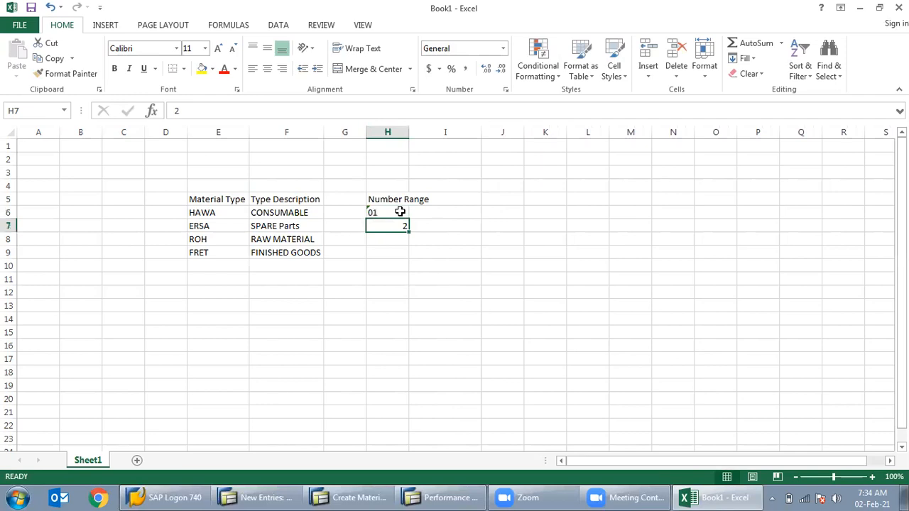
pyautogui.write("'02")
pyautogui.press('Return')
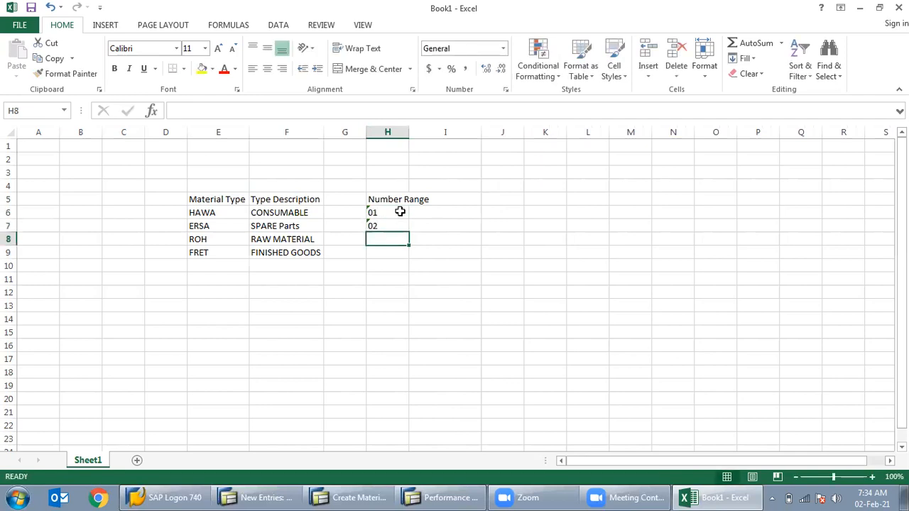
pyautogui.write('05')
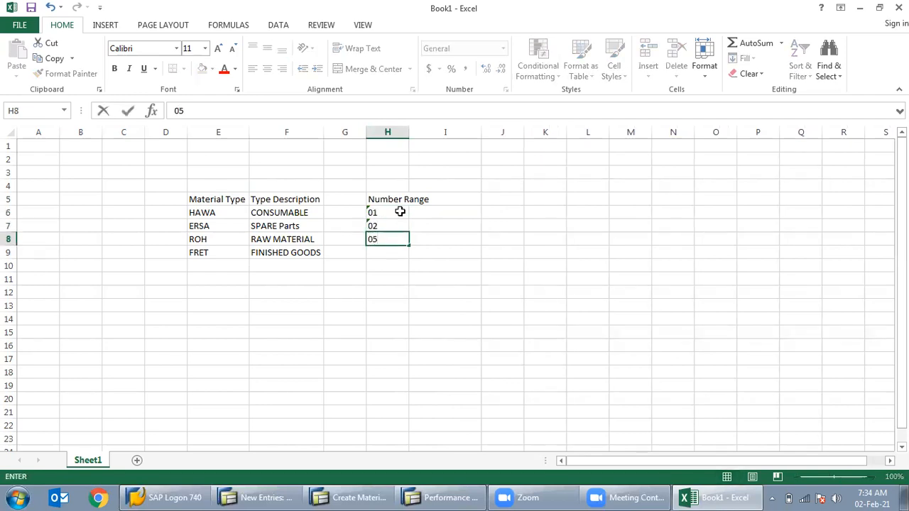
pyautogui.press('Return')
pyautogui.press('Up')
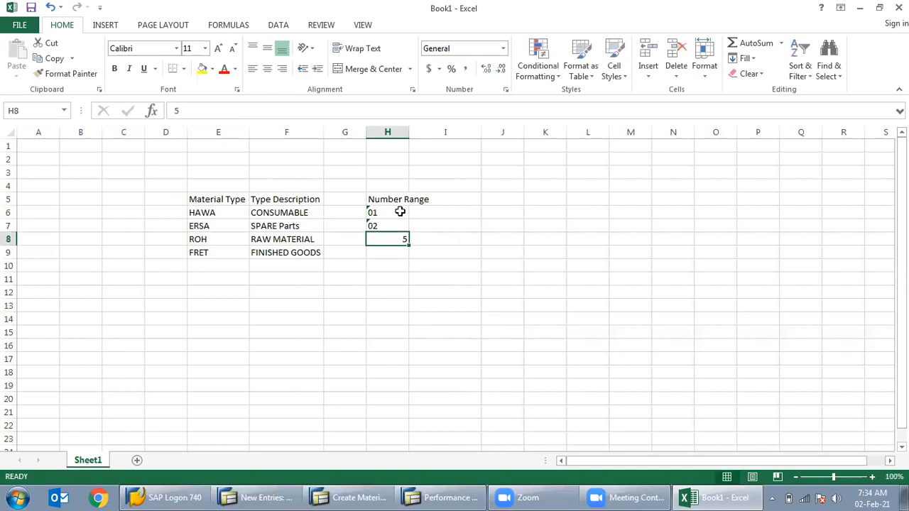
pyautogui.write("'05")
pyautogui.press('Return')
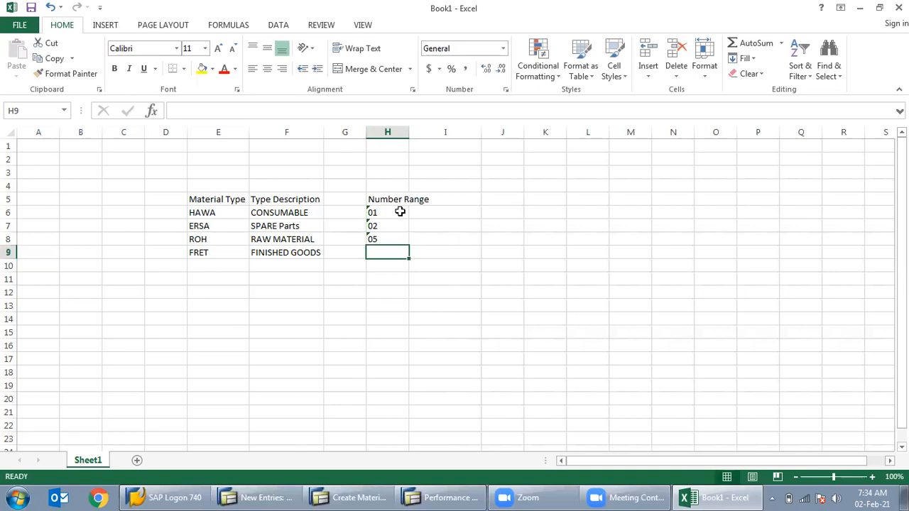
pyautogui.write("'10")
pyautogui.press('Return')
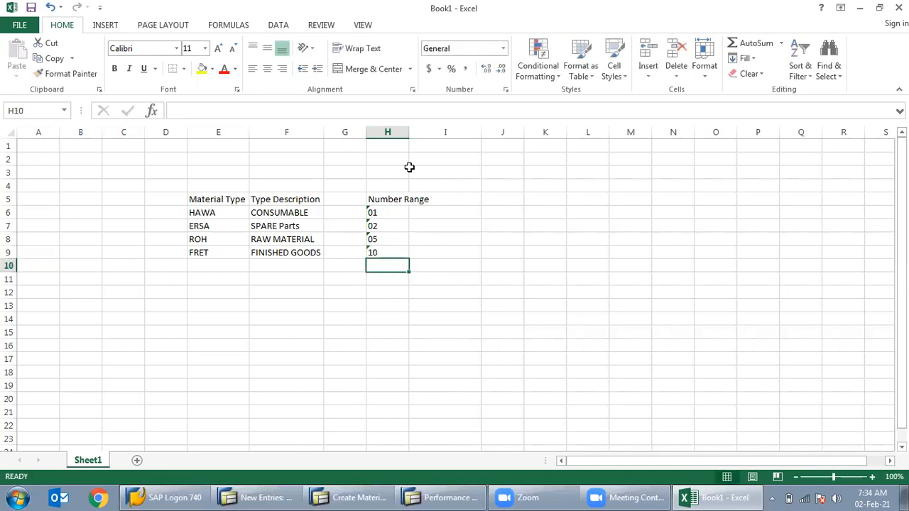
pyautogui.doubleClick(409, 136)
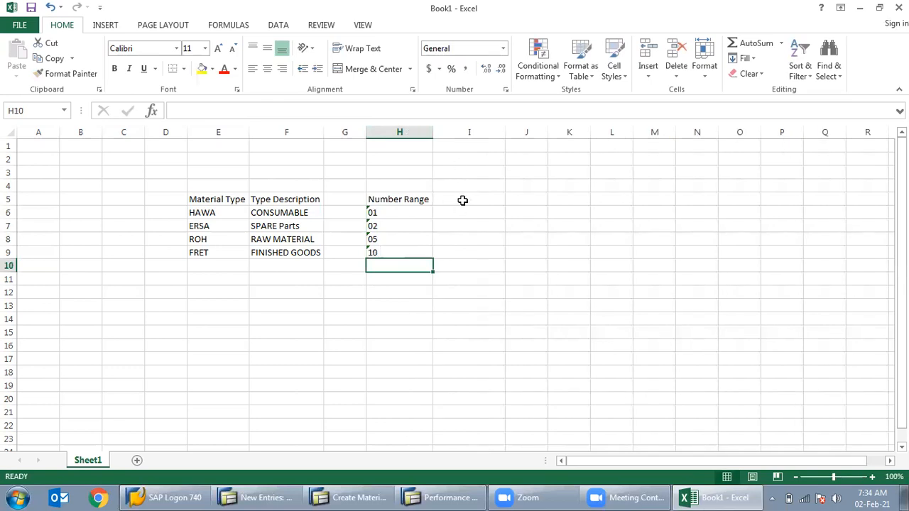
# Add the headings From in cell I5 and To in cell J5.
pyautogui.click(463, 199)
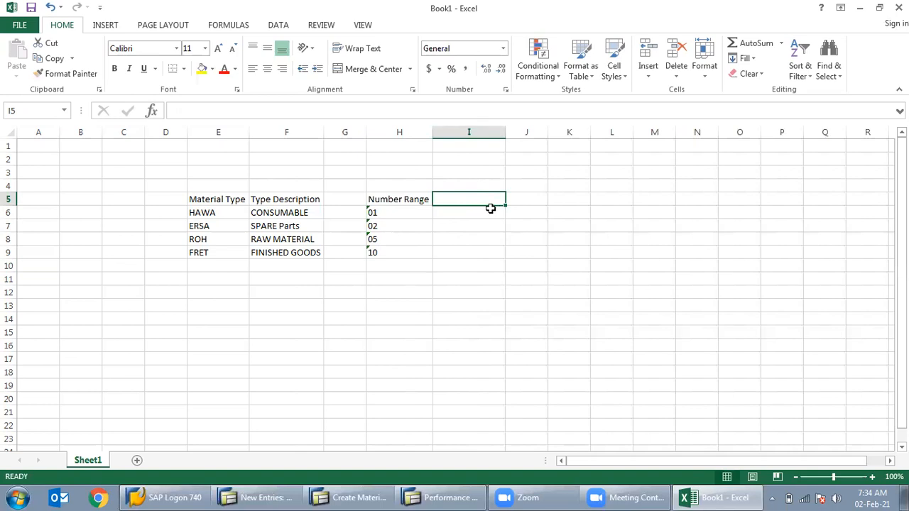
pyautogui.write('Fr')
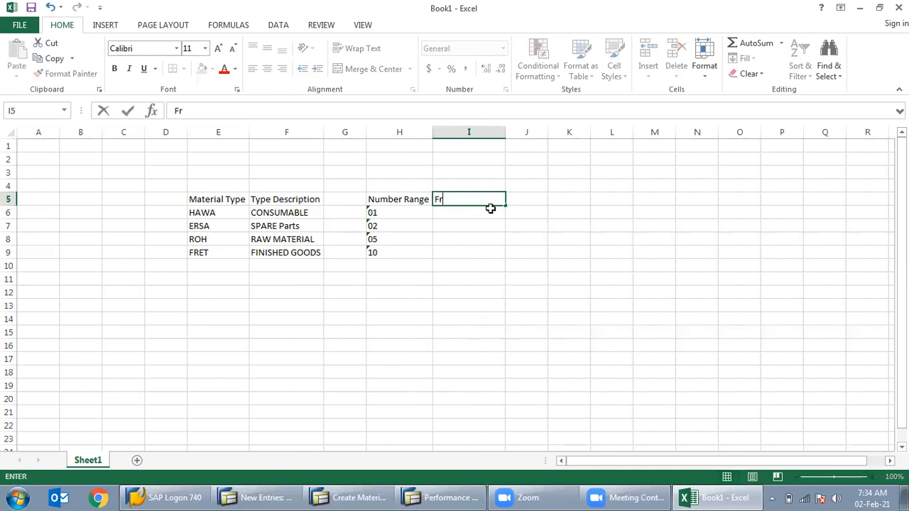
pyautogui.write('om')
pyautogui.press('Tab')
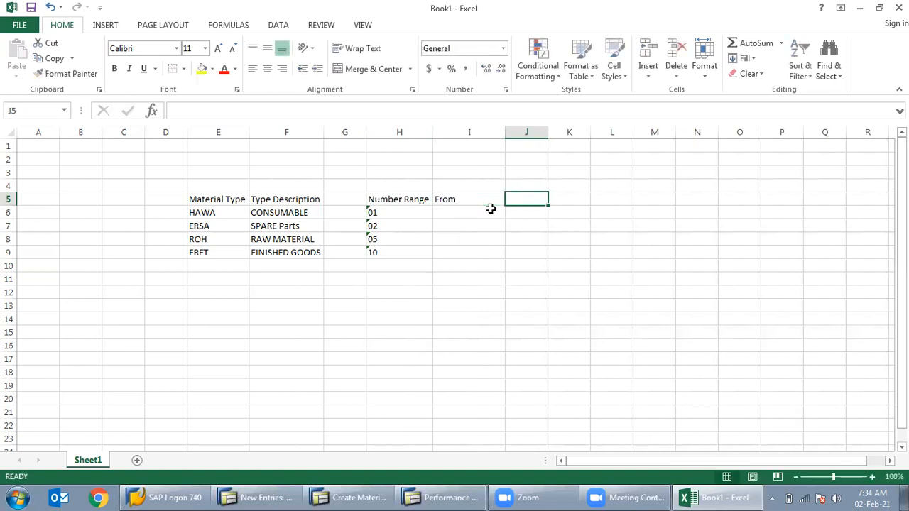
pyautogui.write('To')
pyautogui.press('Return')
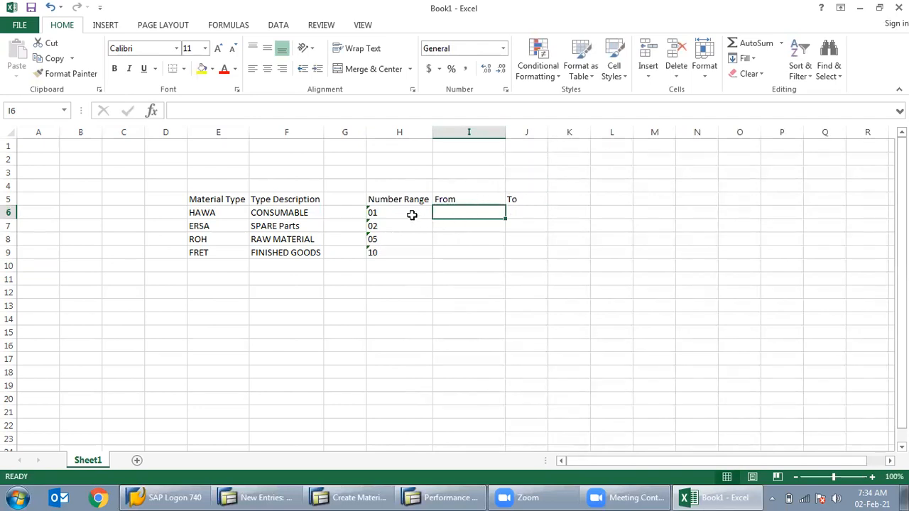
pyautogui.click(232, 212)
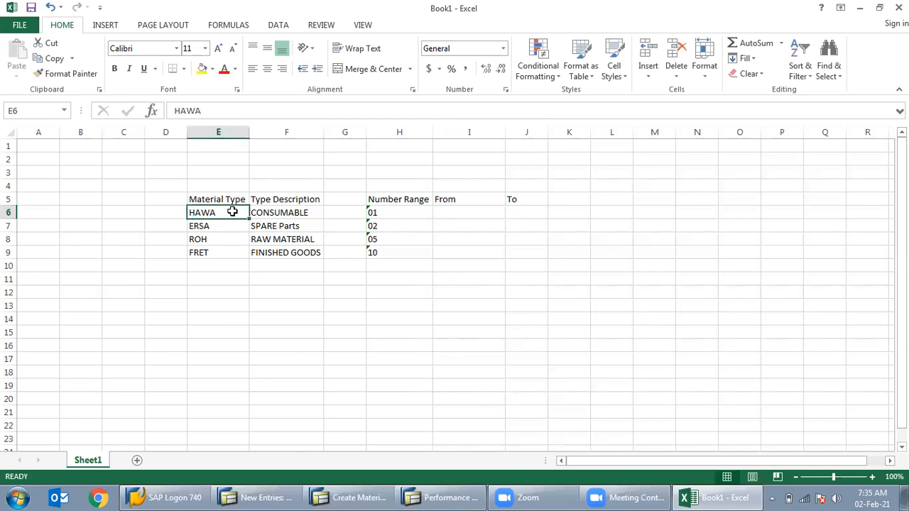
pyautogui.click(467, 214)
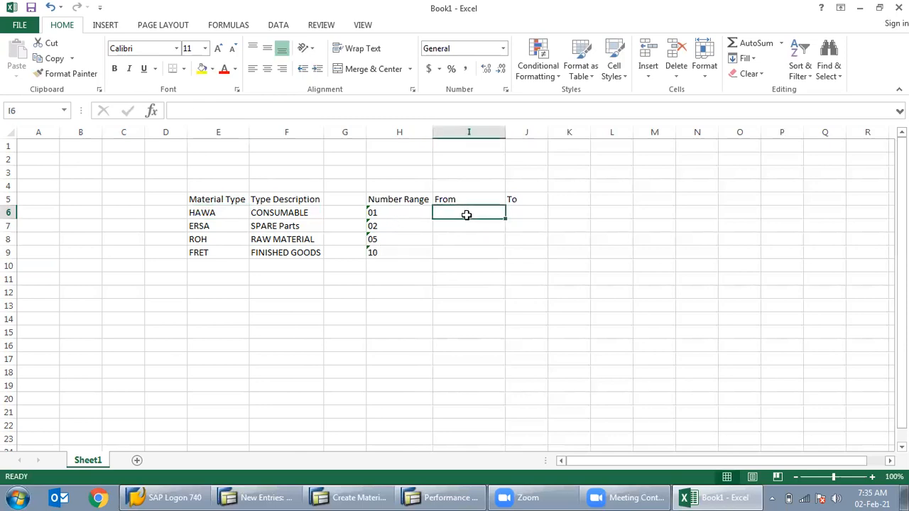
pyautogui.click(398, 209)
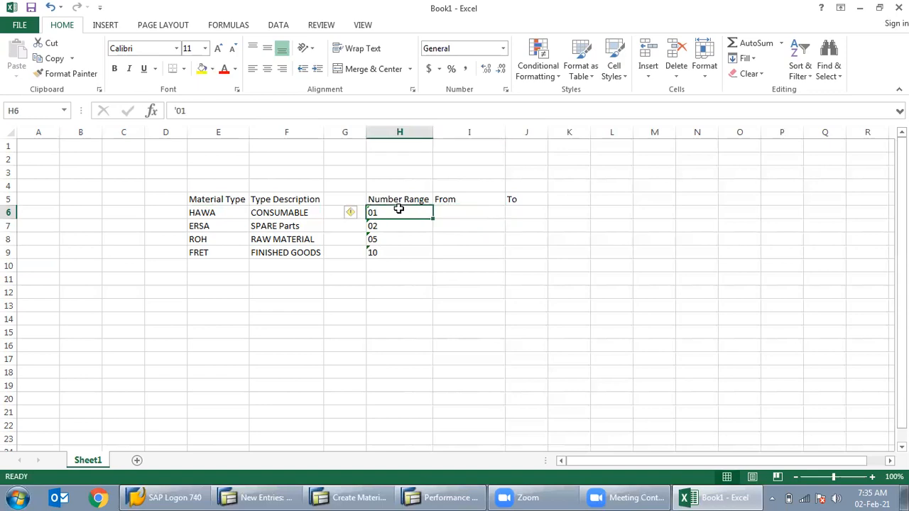
# Enter the HAWA number range from 10000001 to 100999999 in cells I6 and J6, and fit column J's width.
pyautogui.click(462, 214)
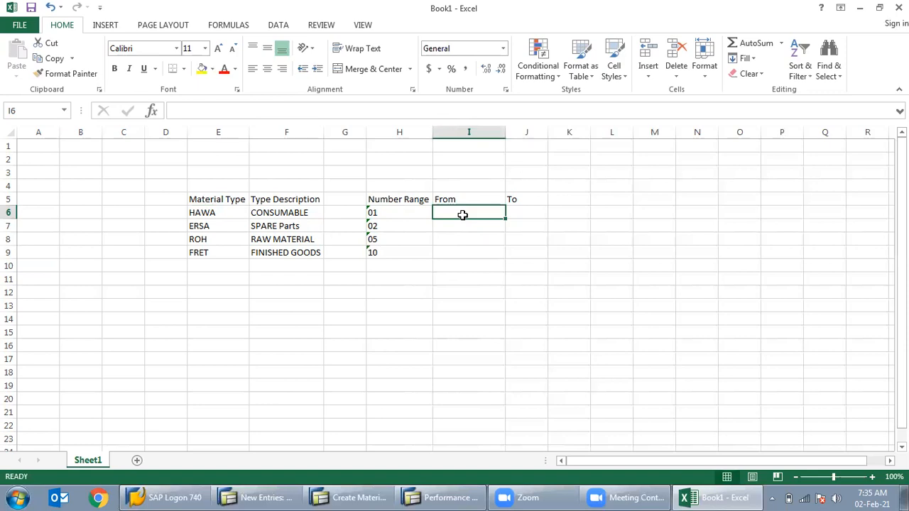
pyautogui.write('10000001')
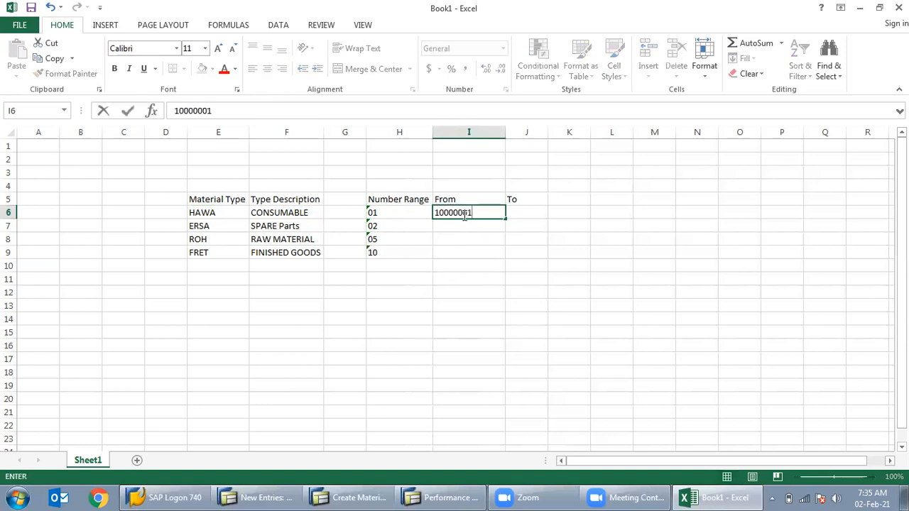
pyautogui.press('Tab')
pyautogui.write('1')
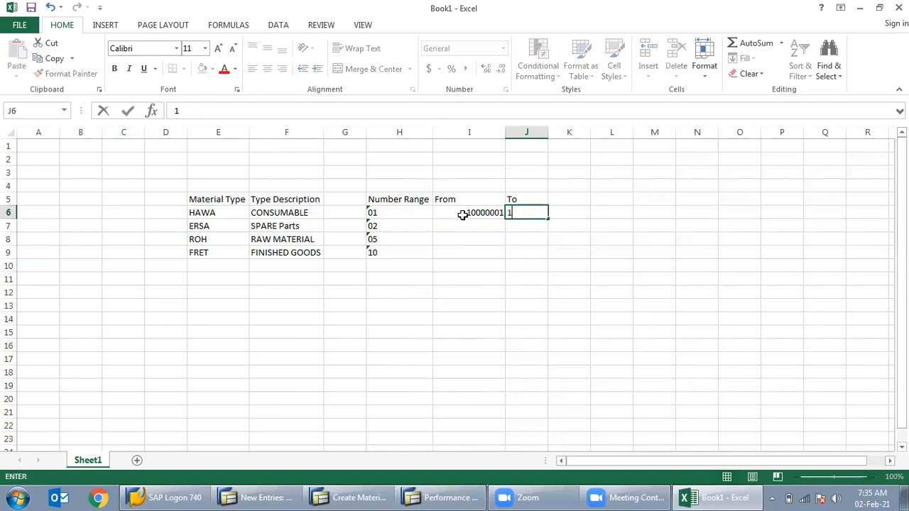
pyautogui.write('0099999')
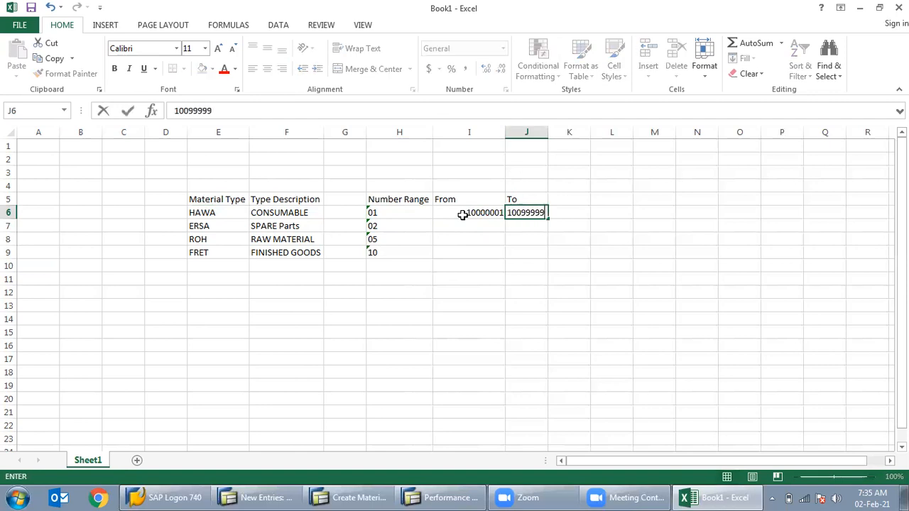
pyautogui.write('9')
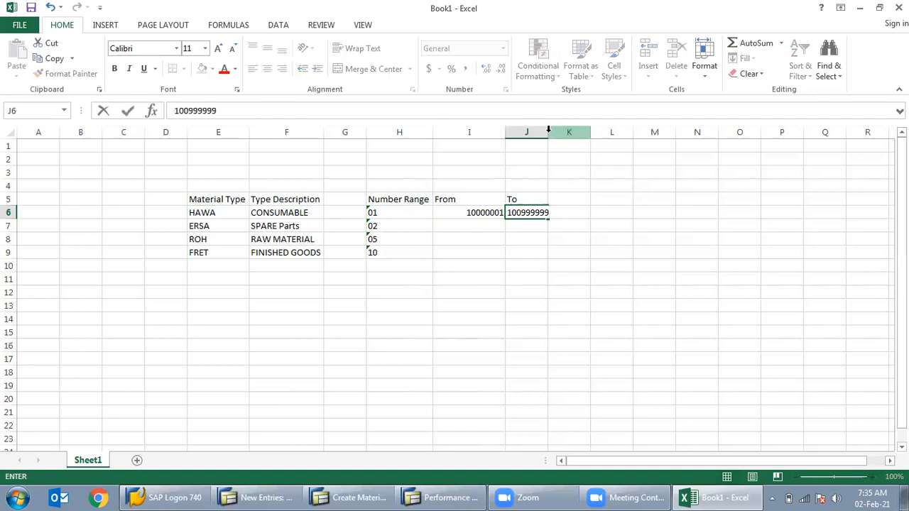
pyautogui.moveTo(549, 132); pyautogui.dragTo(547, 132)
pyautogui.click(494, 304)
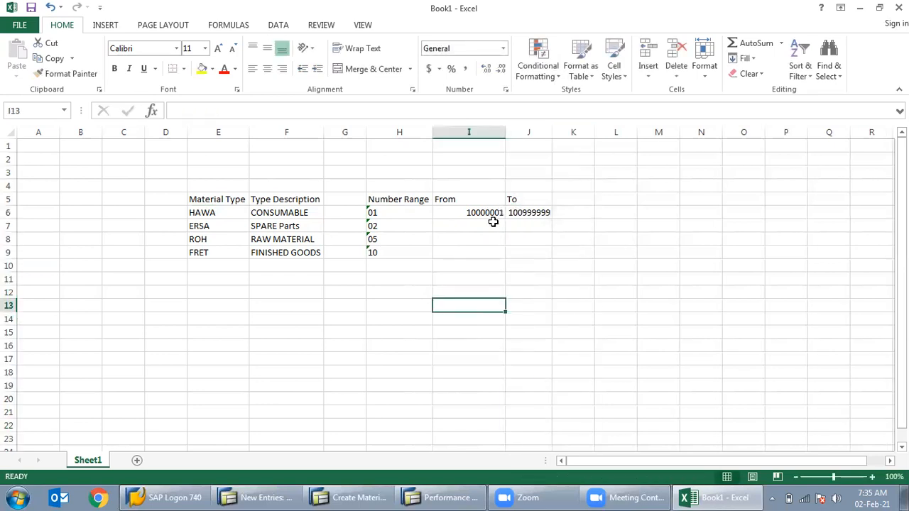
# Enter the ERSA number range from 20000001 to 200999999 in cells I7 and J7.
pyautogui.click(474, 228)
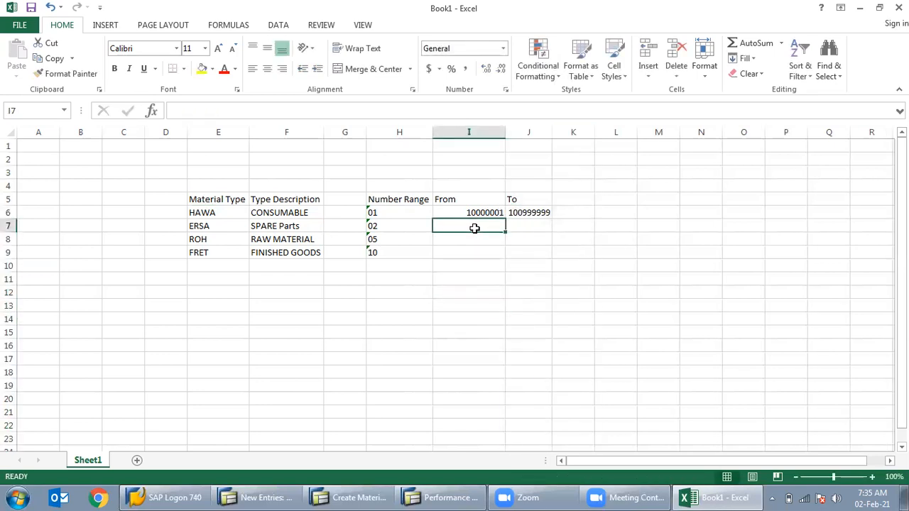
pyautogui.write('20000001')
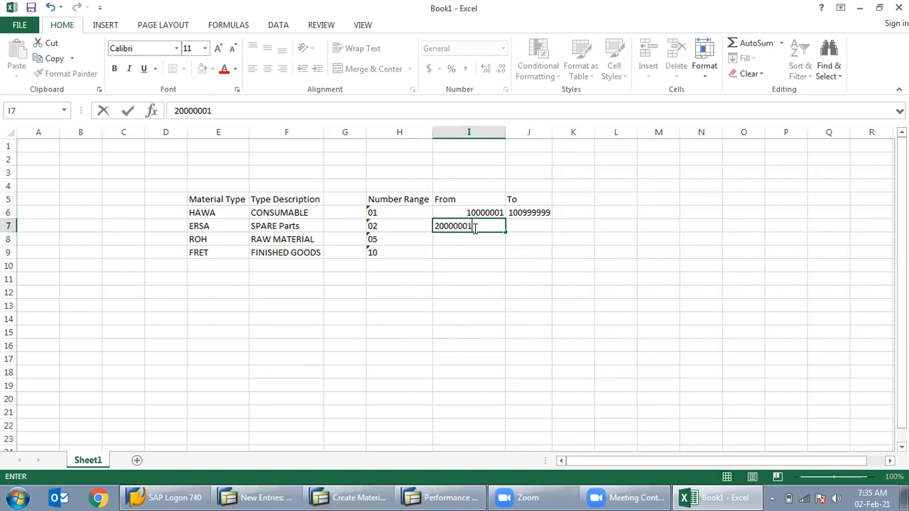
pyautogui.press('Tab')
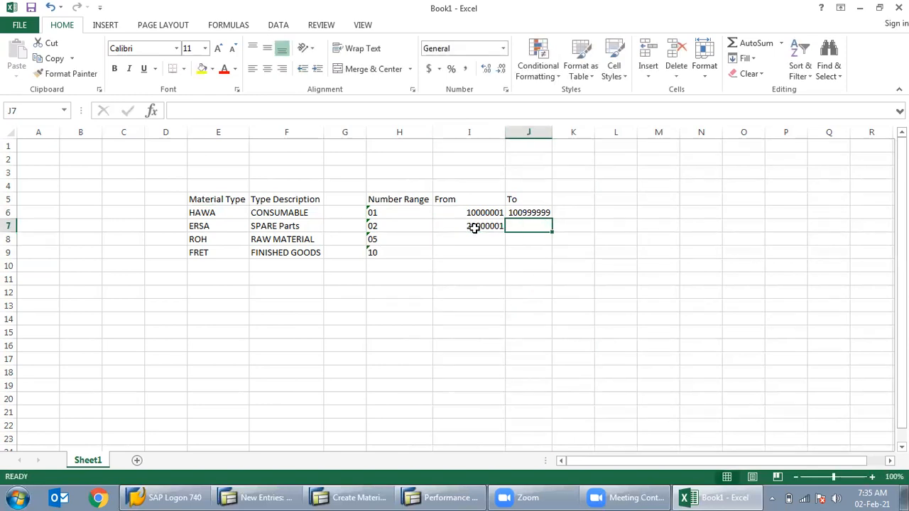
pyautogui.write('200')
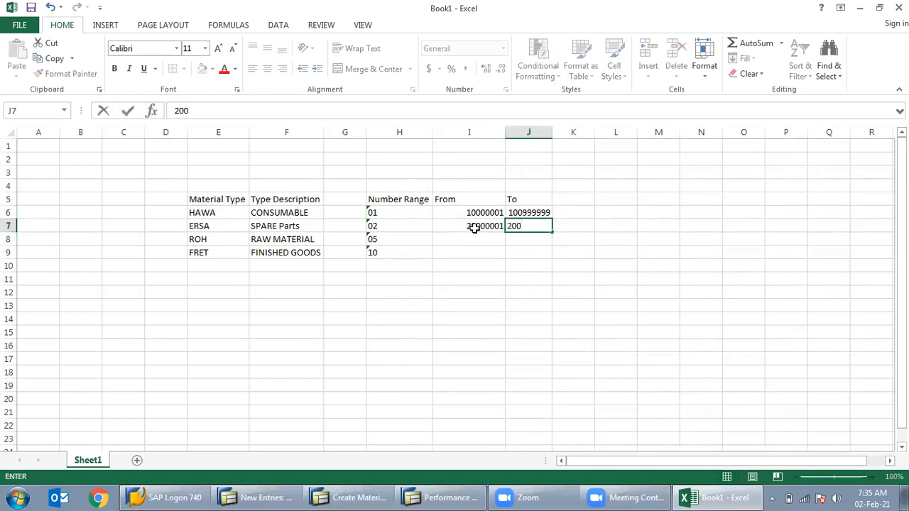
pyautogui.write('999999')
pyautogui.press('Return')
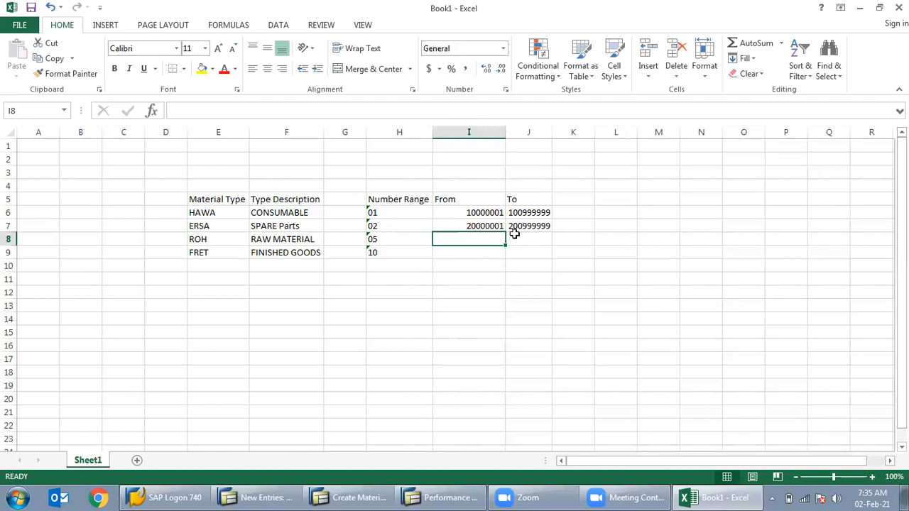
# Enter HAWA in cell E13 below the table and switch to the Create Material window in SAP.
pyautogui.click(191, 300)
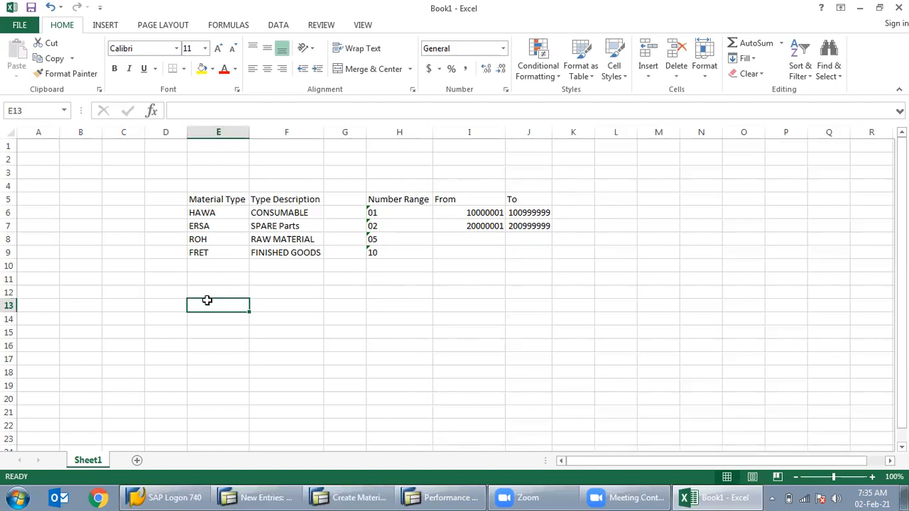
pyautogui.write('HAWA')
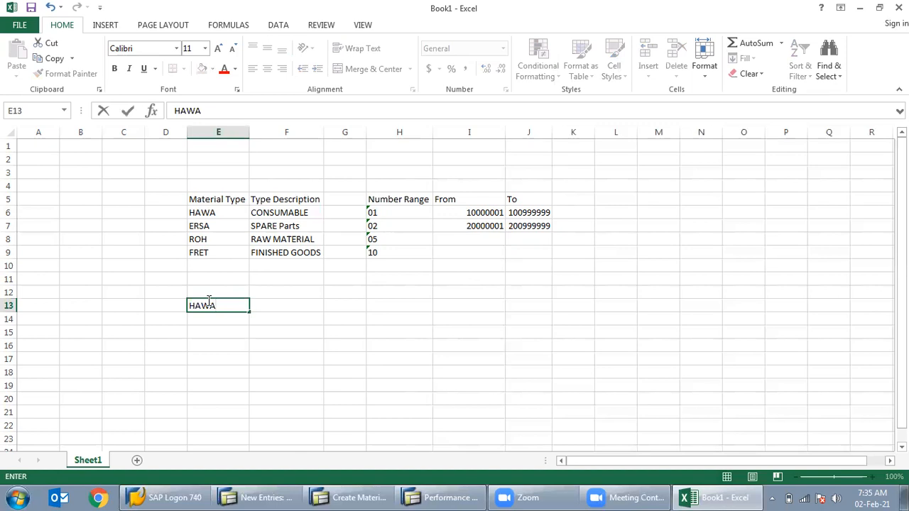
pyautogui.click(272, 305)
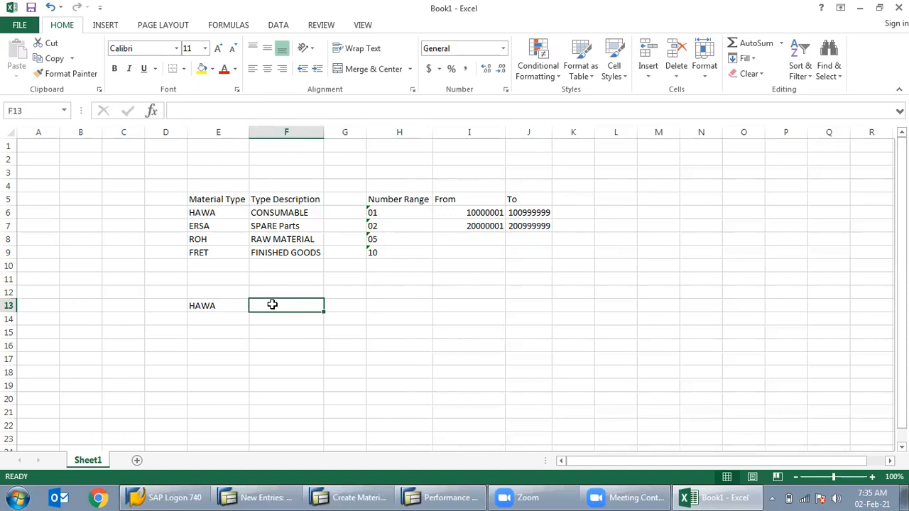
pyautogui.click(374, 496)
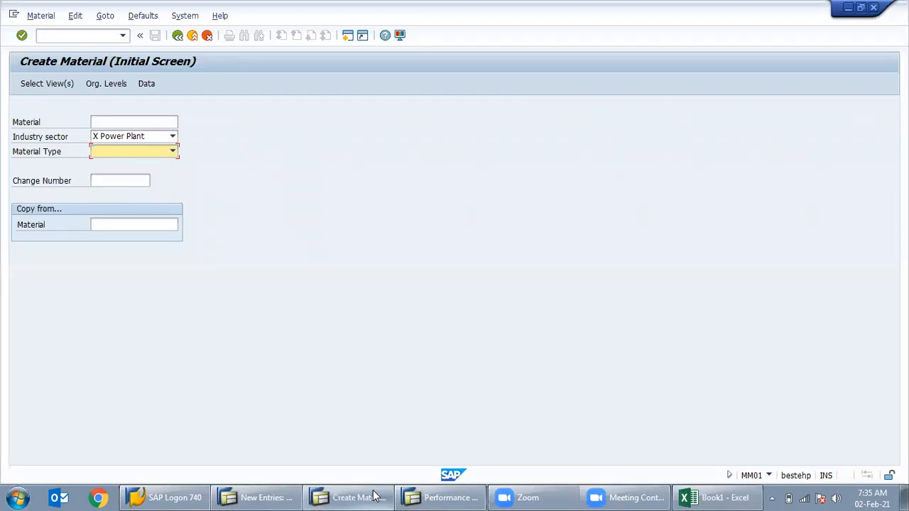
# Return to the Excel workbook and enter LAPTOP beside HAWA in cell F13.
pyautogui.click(374, 495)
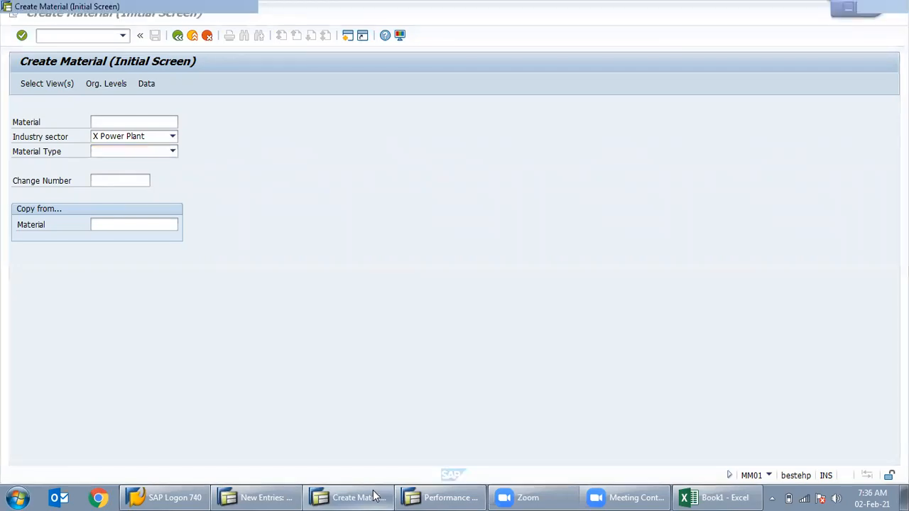
pyautogui.rightClick(374, 496)
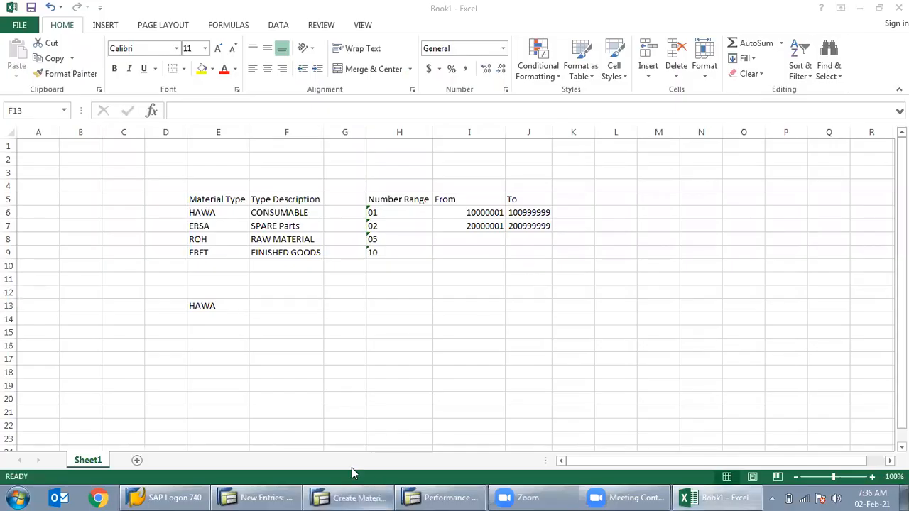
pyautogui.click(284, 215)
pyautogui.click(278, 212)
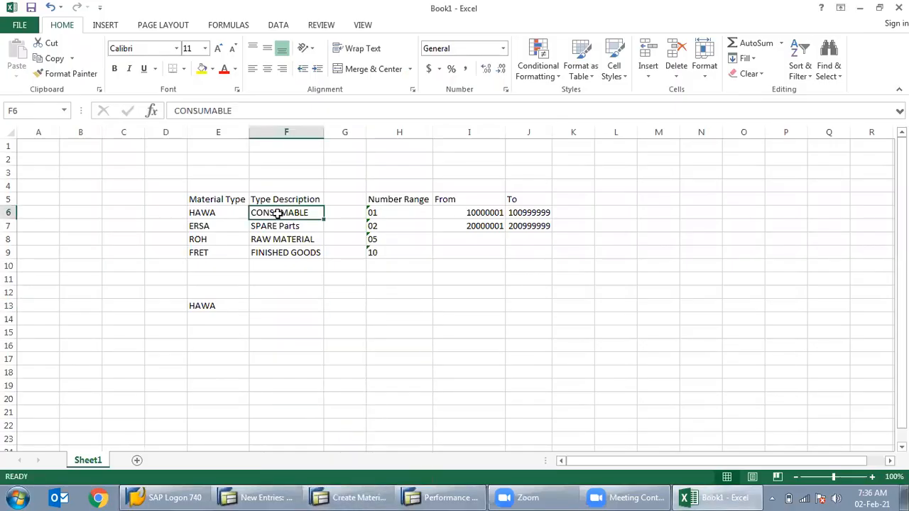
pyautogui.click(389, 227)
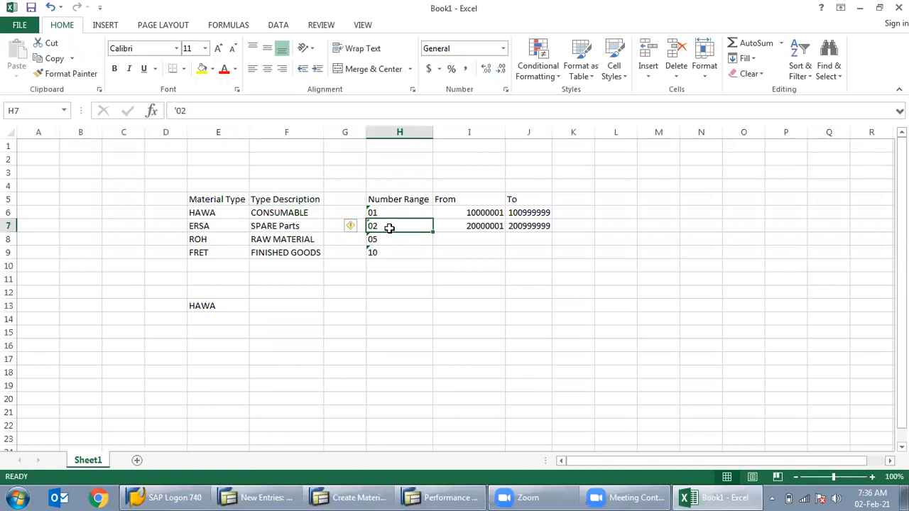
pyautogui.click(488, 216)
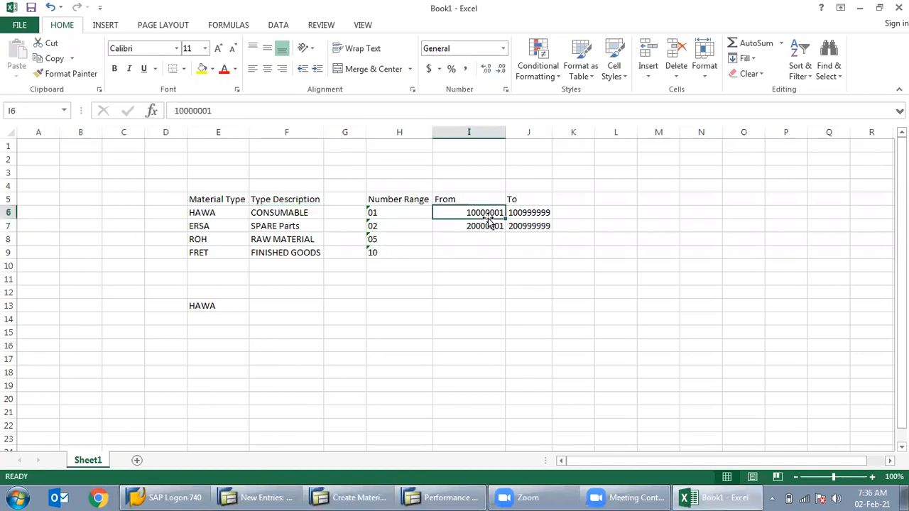
pyautogui.click(229, 310)
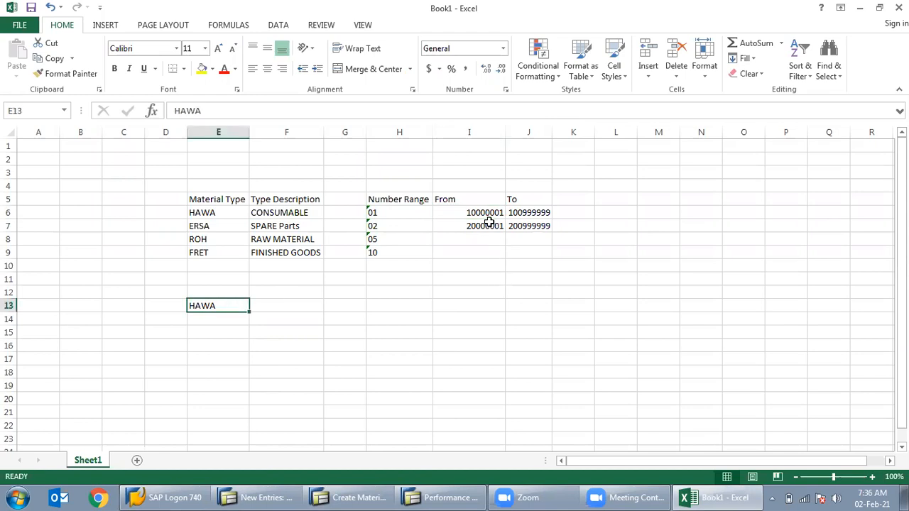
pyautogui.click(261, 306)
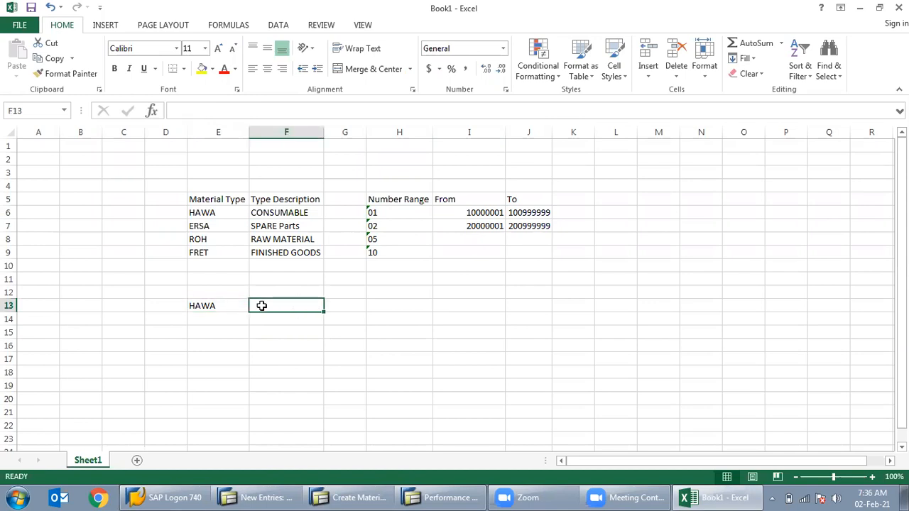
pyautogui.write('LAP')
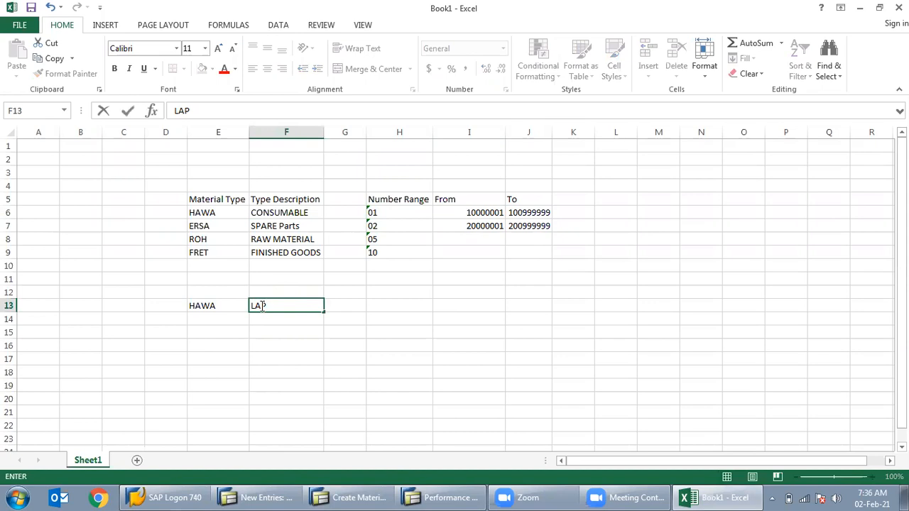
pyautogui.write('TOP')
pyautogui.click(339, 334)
pyautogui.click(343, 304)
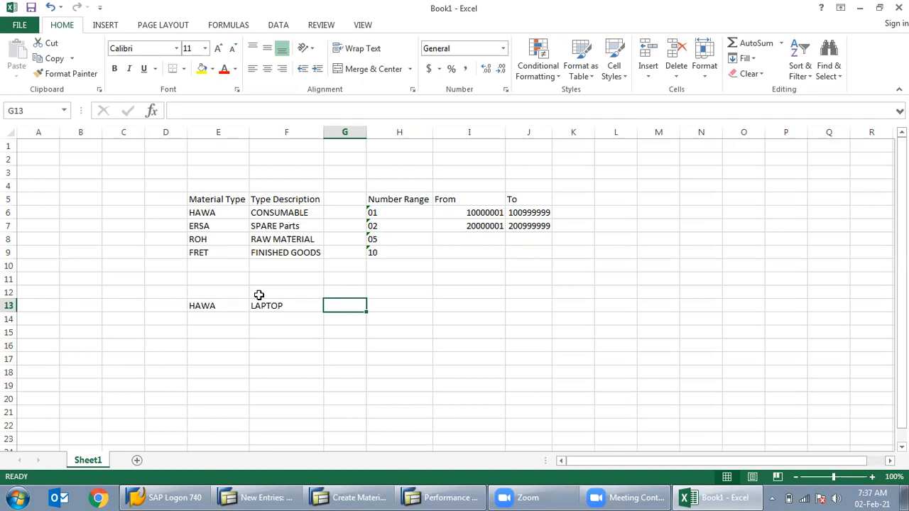
# Add the heading Mat Type in cell E12 above HAWA.
pyautogui.click(237, 291)
pyautogui.write('M')
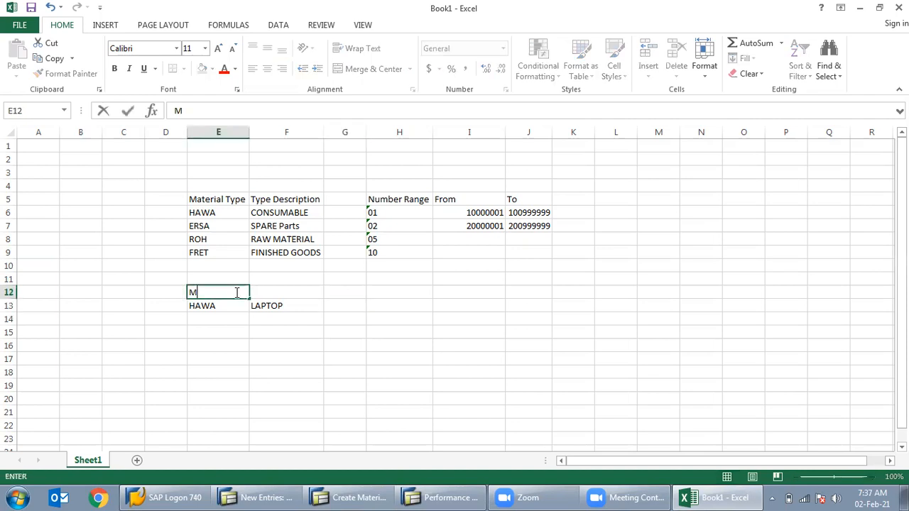
pyautogui.write('at Type')
pyautogui.press('Tab')
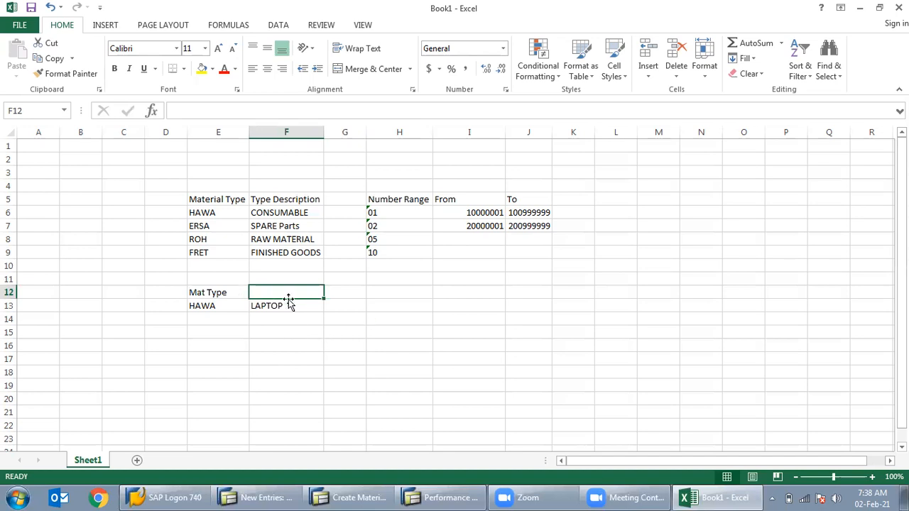
# Enter the quantity 10 for LAPTOP in cell G13 and add the heading Material in cell F12.
pyautogui.click(331, 305)
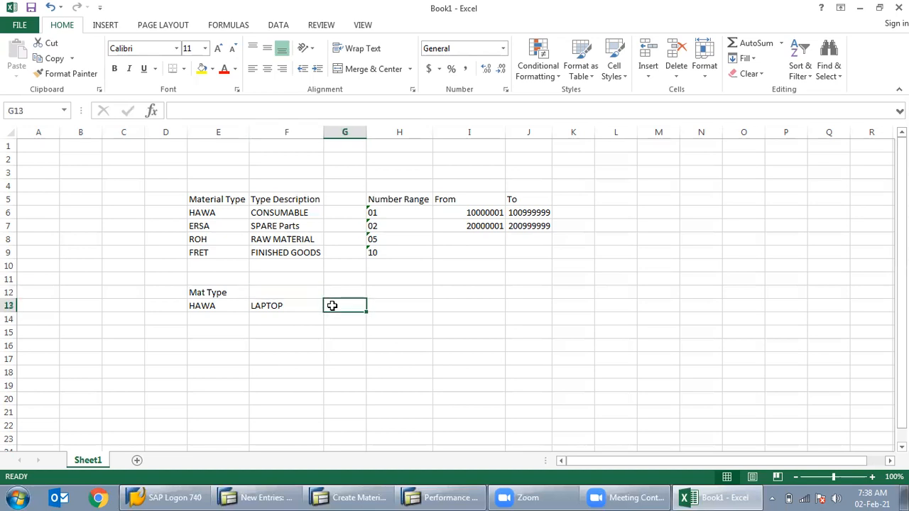
pyautogui.write('10')
pyautogui.click(286, 293)
pyautogui.write('Matre')
pyautogui.press('BackSpace')
pyautogui.press('BackSpace')
pyautogui.write('erial')
pyautogui.click(373, 364)
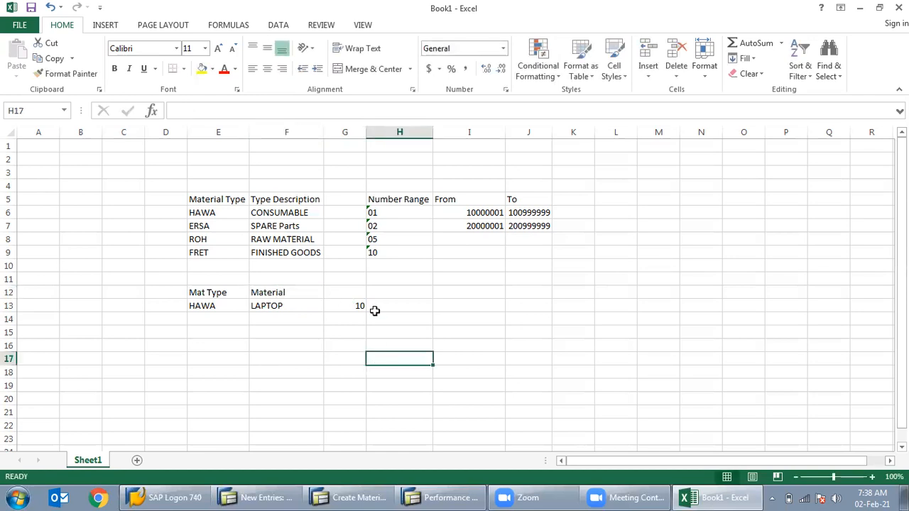
# Add the headings Qty in cell G12 and Code Created in cell H12.
pyautogui.click(347, 288)
pyautogui.write('Qty')
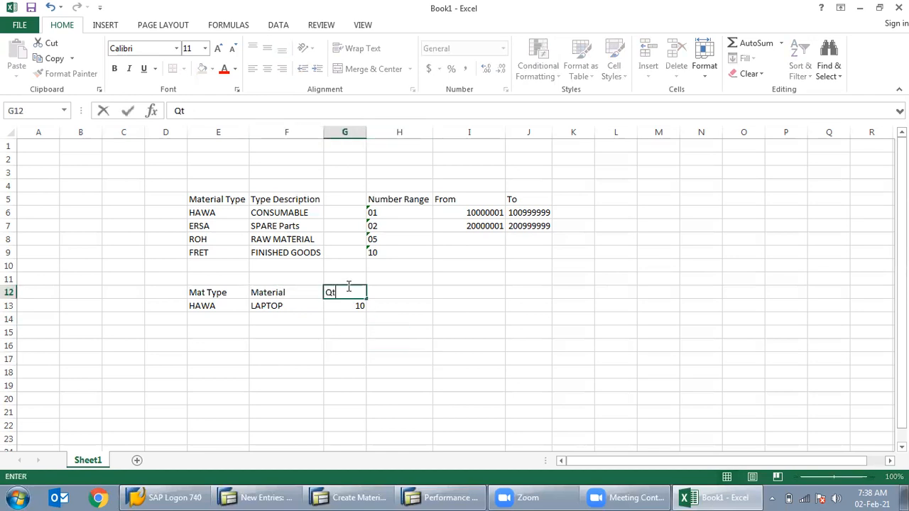
pyautogui.click(334, 358)
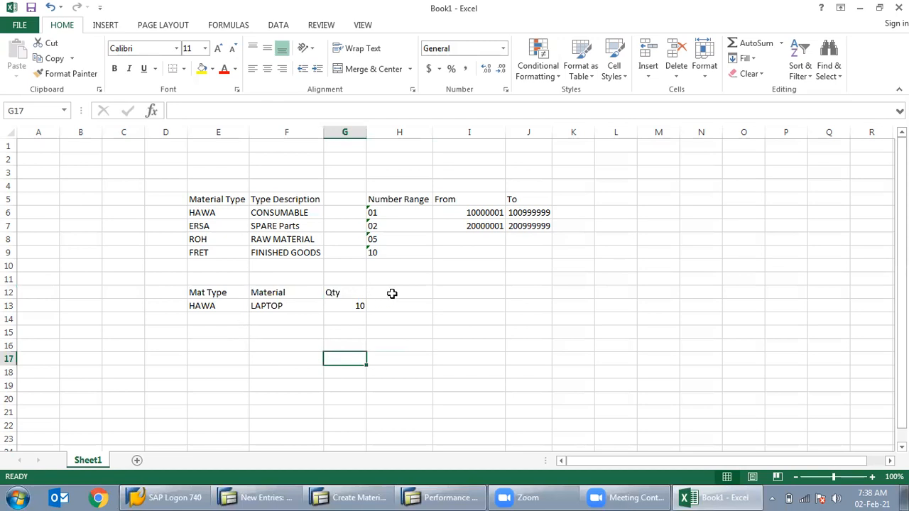
pyautogui.click(391, 293)
pyautogui.write('C')
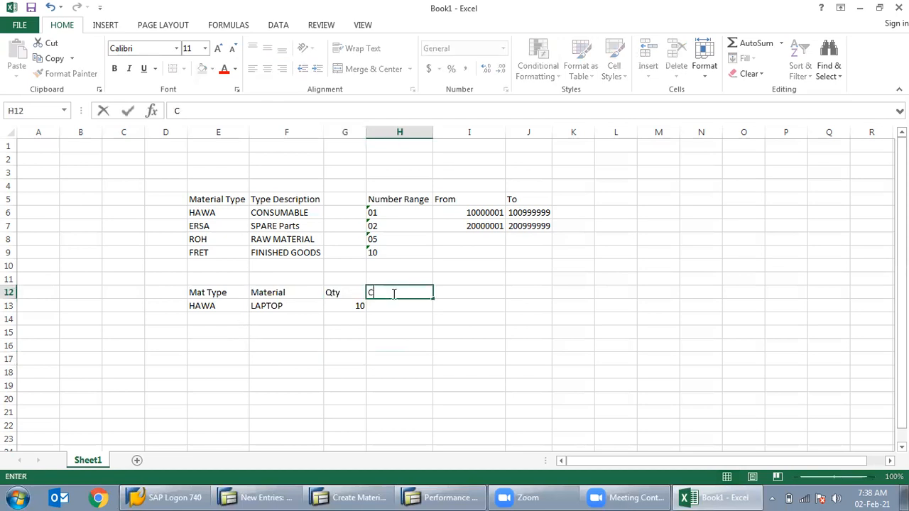
pyautogui.write('ode Created')
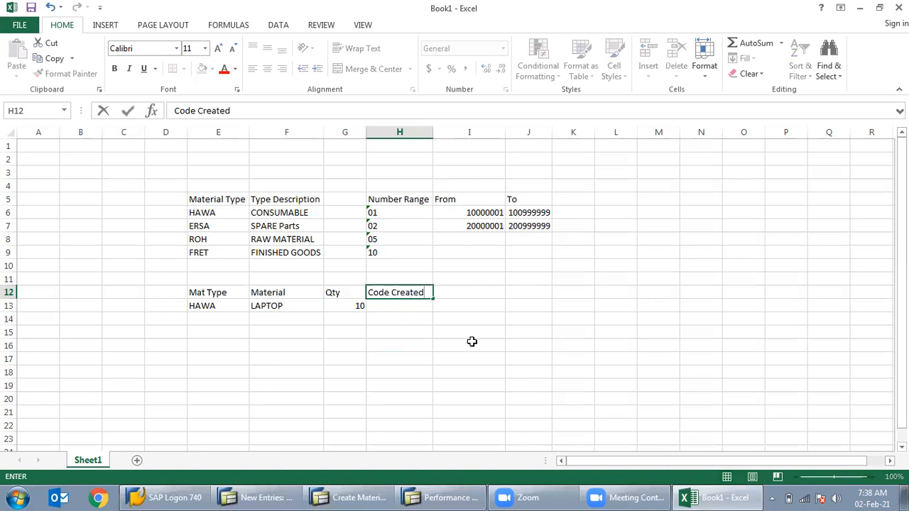
# Enter 10000001 as the LAPTOP material code in cell H13.
pyautogui.click(419, 305)
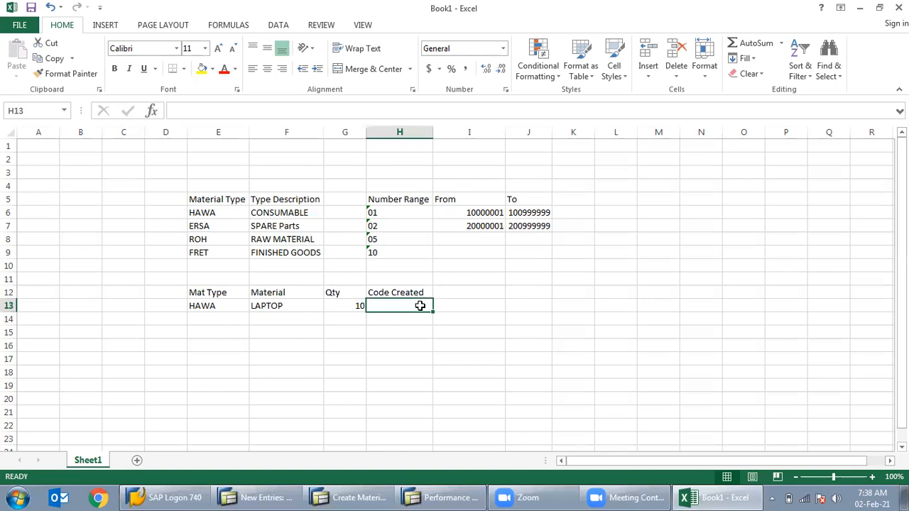
pyautogui.write('1000000')
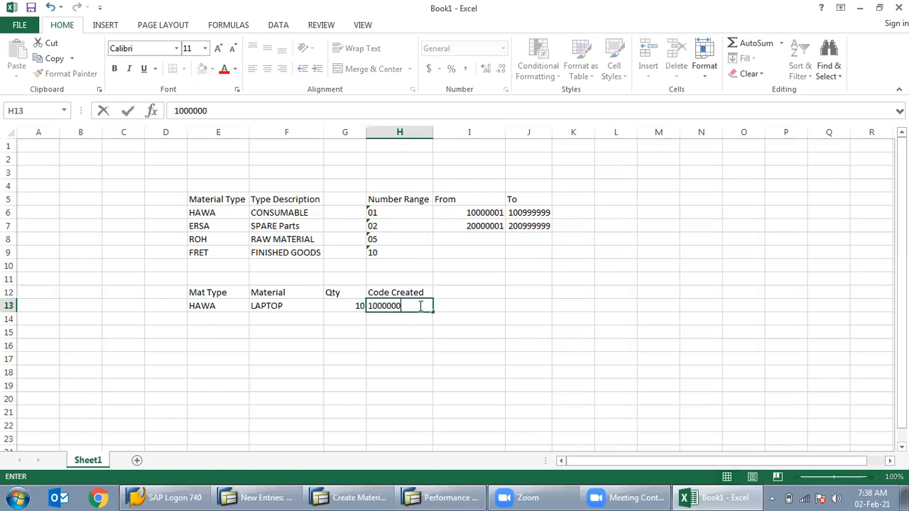
pyautogui.write('1')
pyautogui.press('Return')
# Enter MOUSE with quantity 5 and code 10000002 in cells F14 to H14.
pyautogui.click(282, 316)
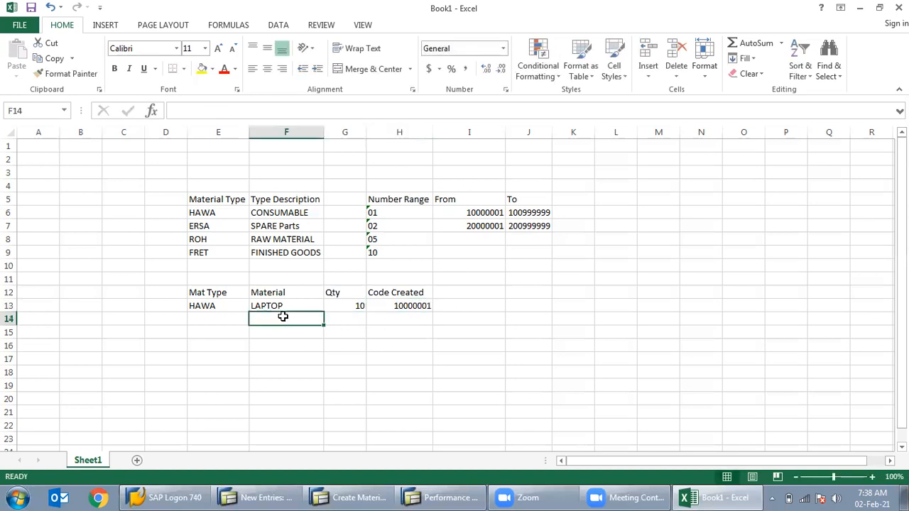
pyautogui.write('M')
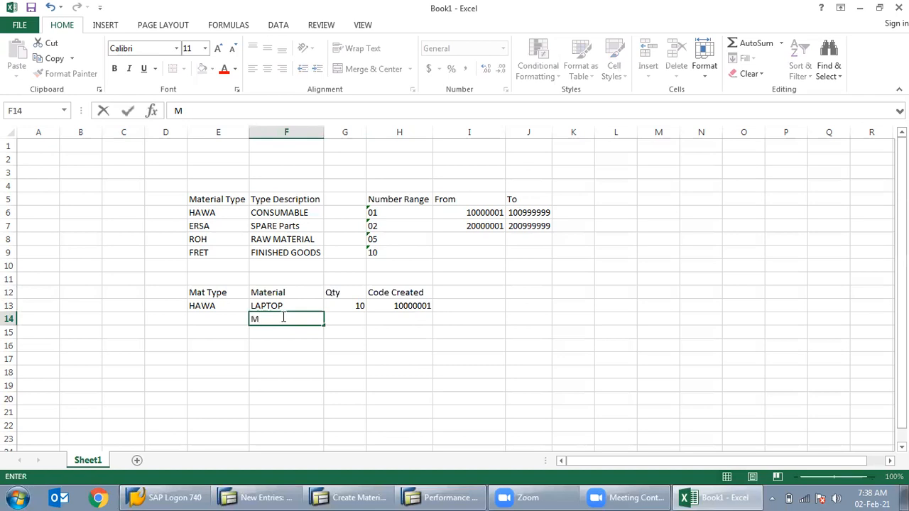
pyautogui.write('OUSE')
pyautogui.click(355, 319)
pyautogui.write('5')
pyautogui.press('Tab')
pyautogui.write('1000000')
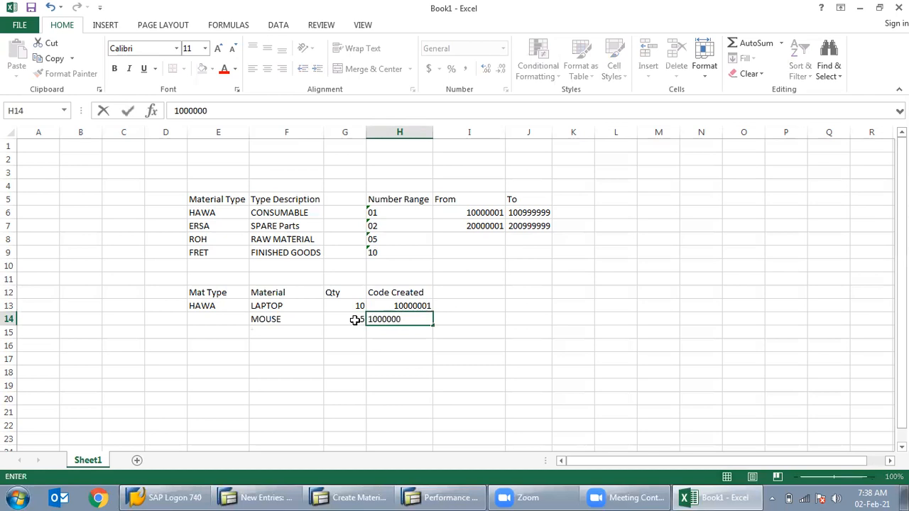
pyautogui.write('2')
pyautogui.press('Return')
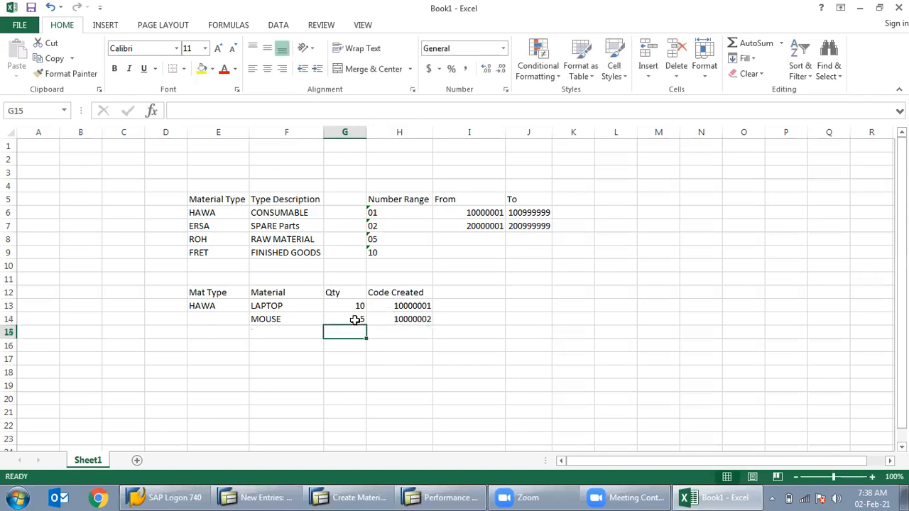
# Highlight the HAWA row of the material type table, cells E6 to J6, in yellow.
pyautogui.click(219, 347)
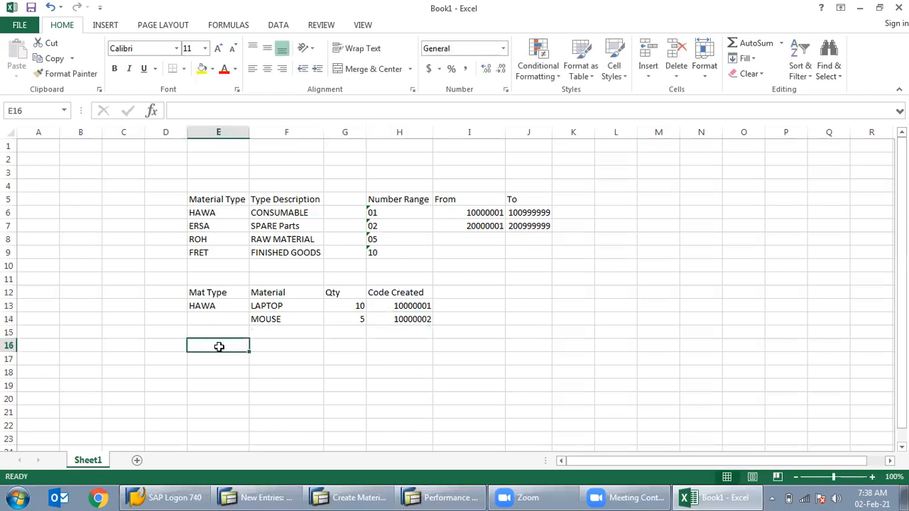
pyautogui.click(218, 306)
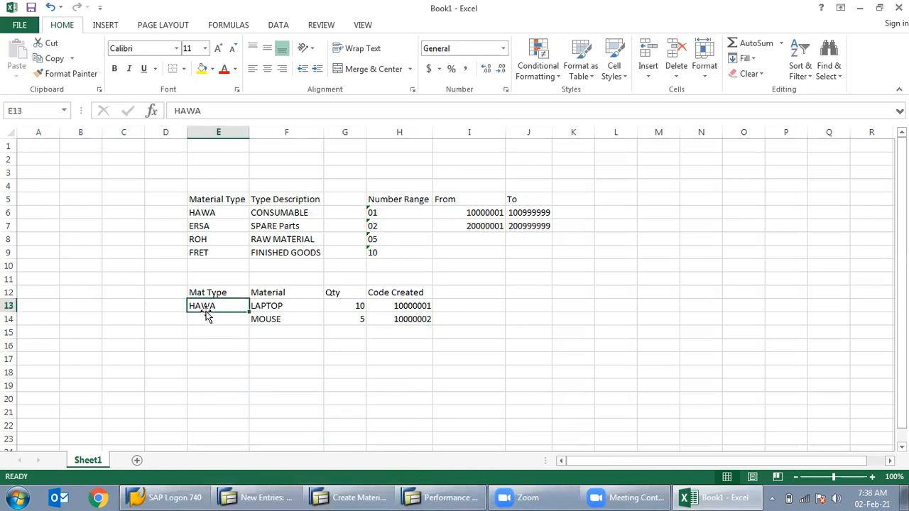
pyautogui.moveTo(349, 490)
pyautogui.moveTo(227, 213); pyautogui.dragTo(523, 212)
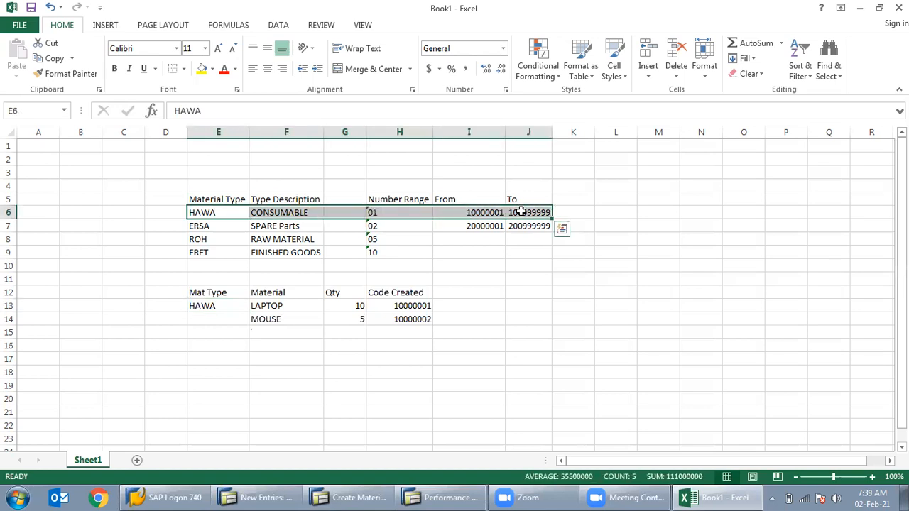
pyautogui.click(201, 68)
pyautogui.click(436, 248)
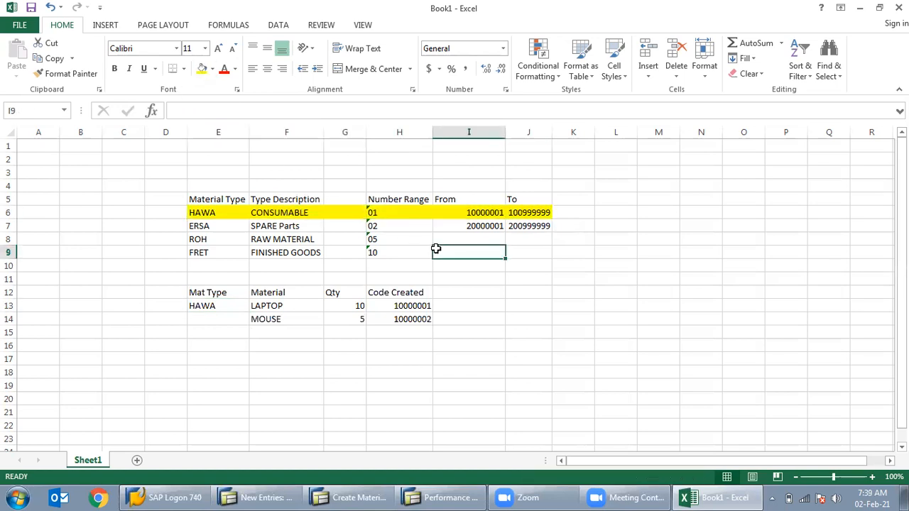
# Highlight the ROH row, cells E8 to H8, in yellow.
pyautogui.moveTo(244, 236); pyautogui.dragTo(386, 237)
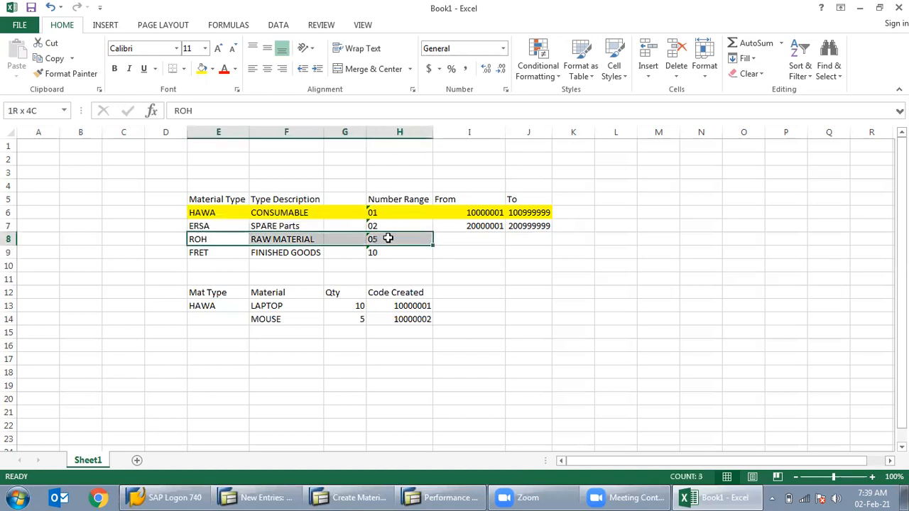
pyautogui.click(201, 68)
pyautogui.click(486, 241)
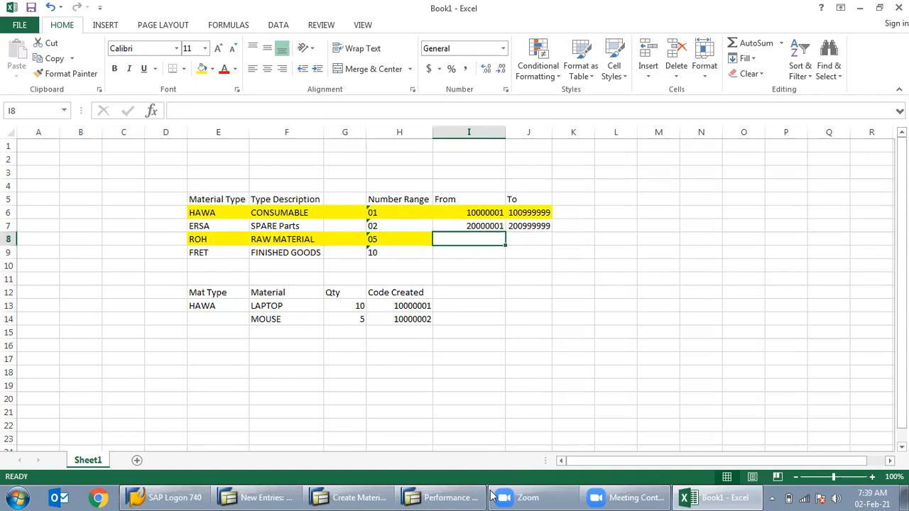
# Bring up the SAP Performance Assistant window and close it.
pyautogui.click(443, 497)
pyautogui.moveTo(801, 196); pyautogui.dragTo(753, 219)
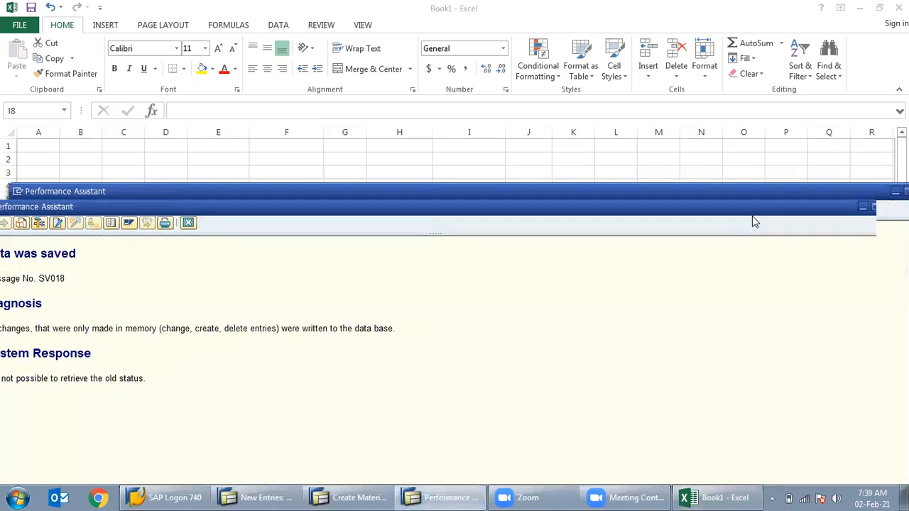
pyautogui.click(873, 216)
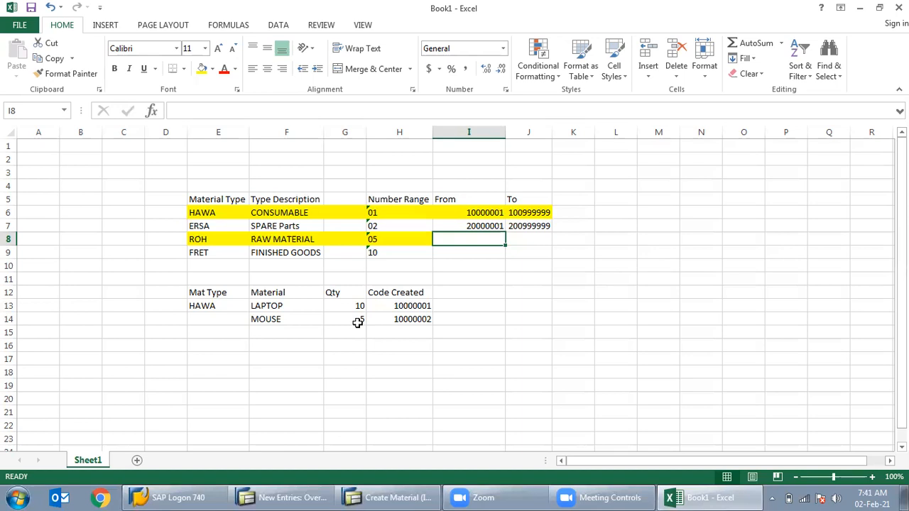
# Enter material type ROH and material WATER in cells E16 and F16.
pyautogui.click(333, 350)
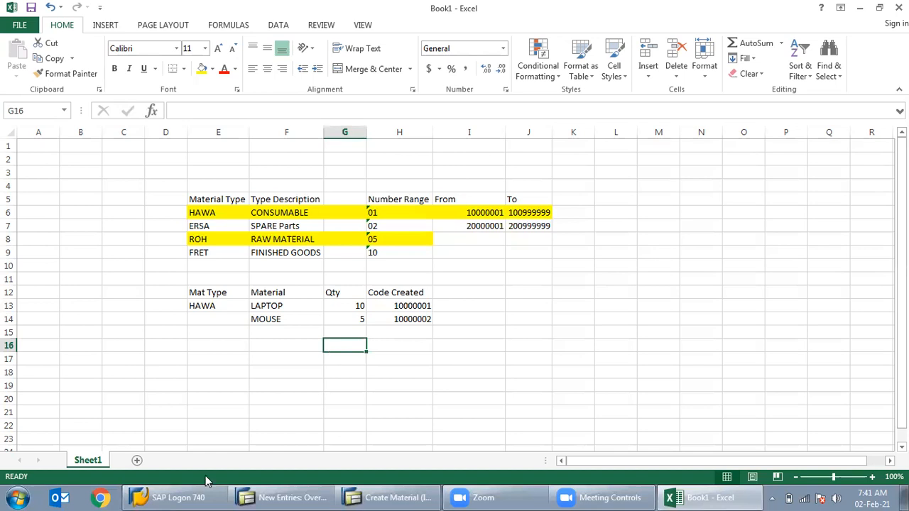
pyautogui.click(213, 355)
pyautogui.click(212, 346)
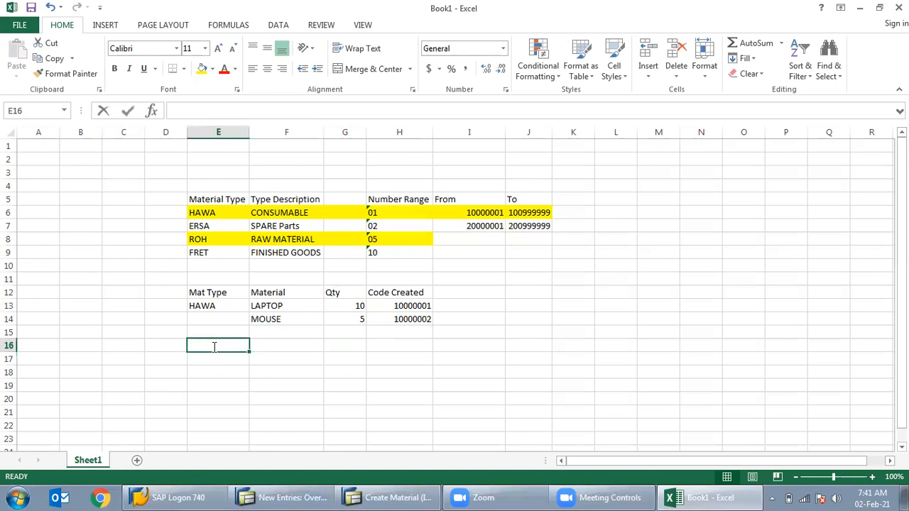
pyautogui.write('ROH')
pyautogui.press('Tab')
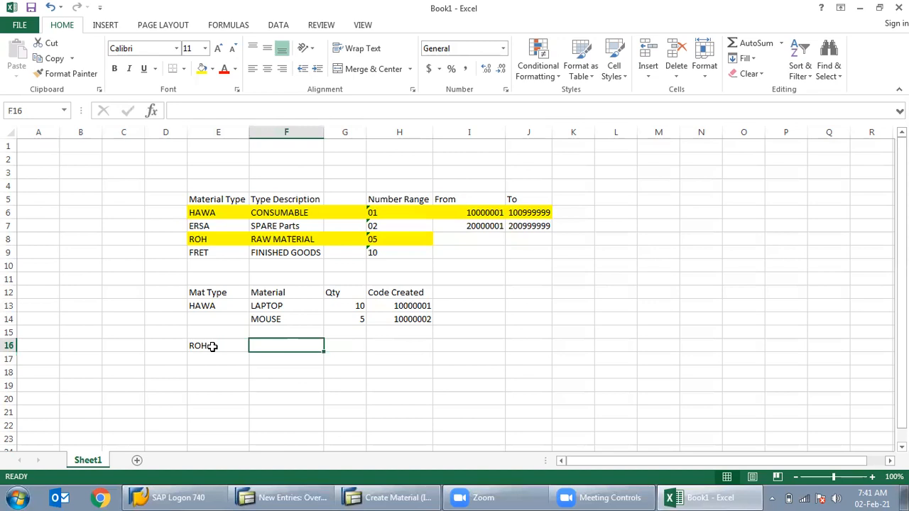
pyautogui.write('WATER')
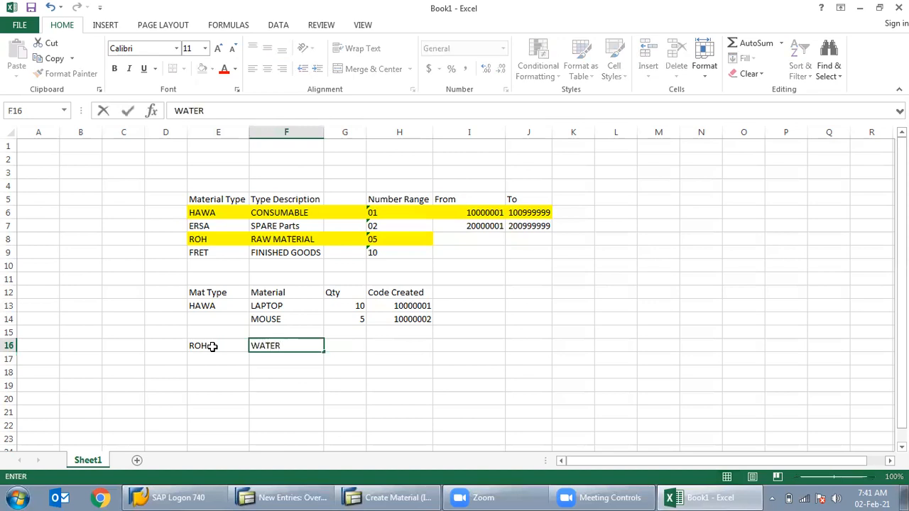
# Enter material type ROH and material ELECTRICITY in cells E17 and F17.
pyautogui.click(232, 356)
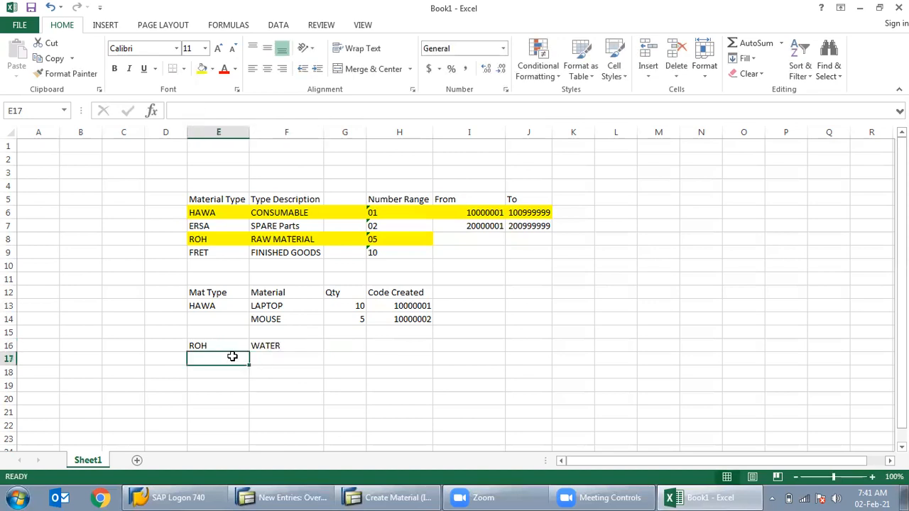
pyautogui.write('ROH')
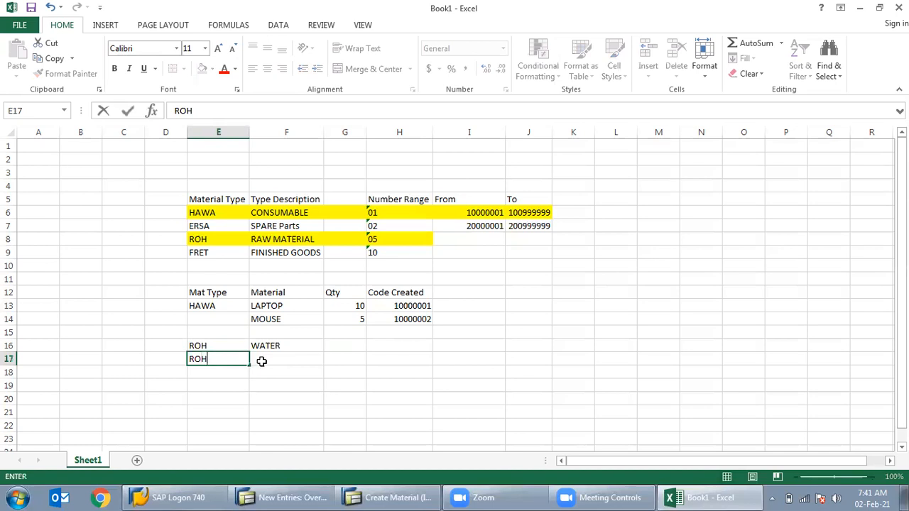
pyautogui.click(261, 362)
pyautogui.write('EKL')
pyautogui.press('BackSpace')
pyautogui.press('BackSpace')
pyautogui.write('LEC')
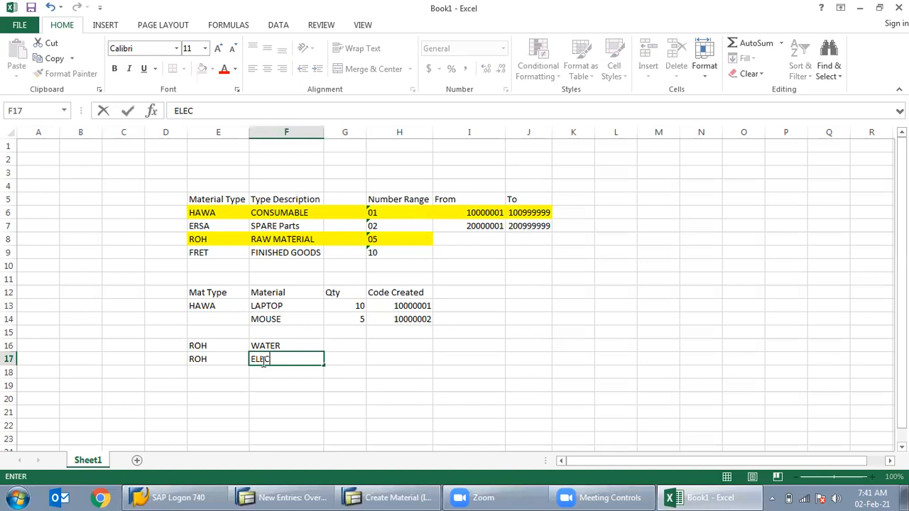
pyautogui.write('TRICITY')
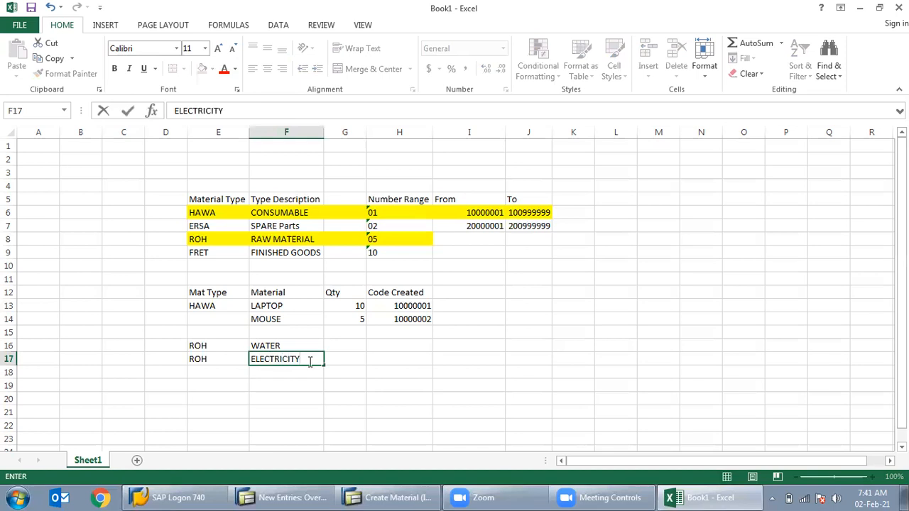
# Enter quantity 10000 for WATER in cell G16 and 500 for ELECTRICITY in cell G17.
pyautogui.click(354, 357)
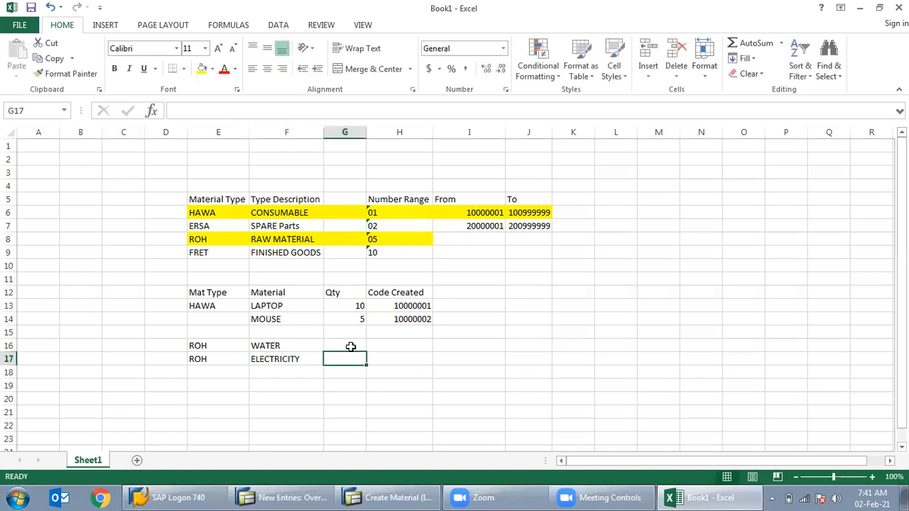
pyautogui.click(351, 347)
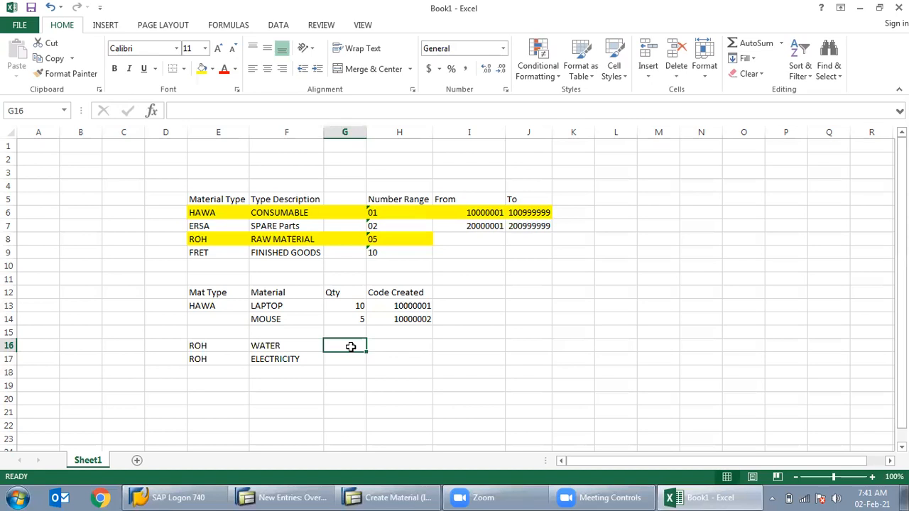
pyautogui.write('10000')
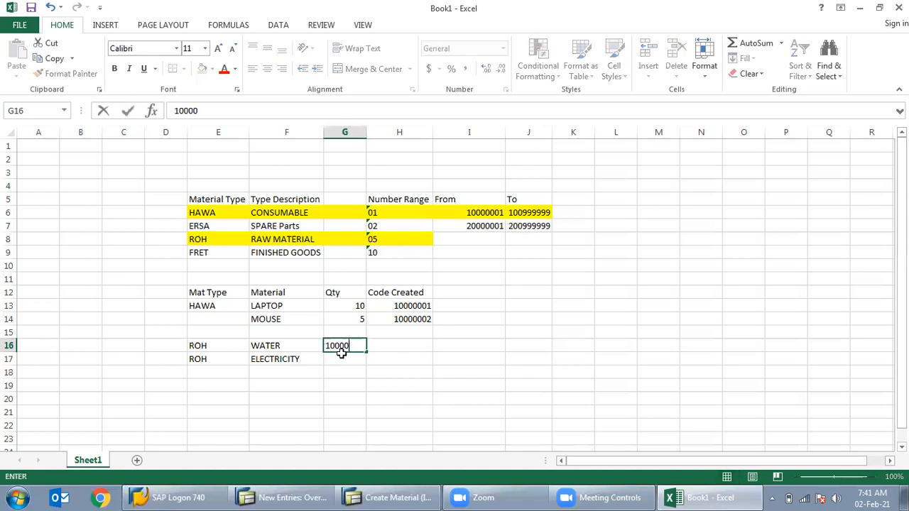
pyautogui.click(336, 359)
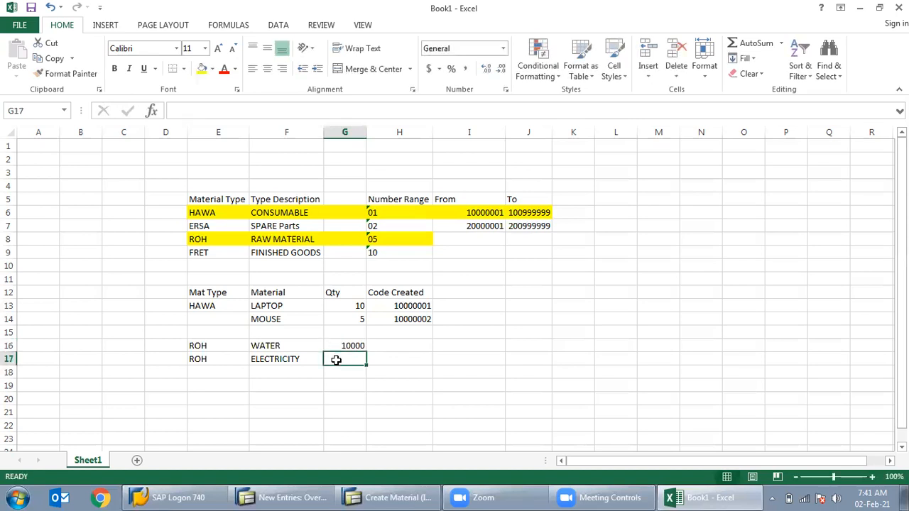
pyautogui.write('500')
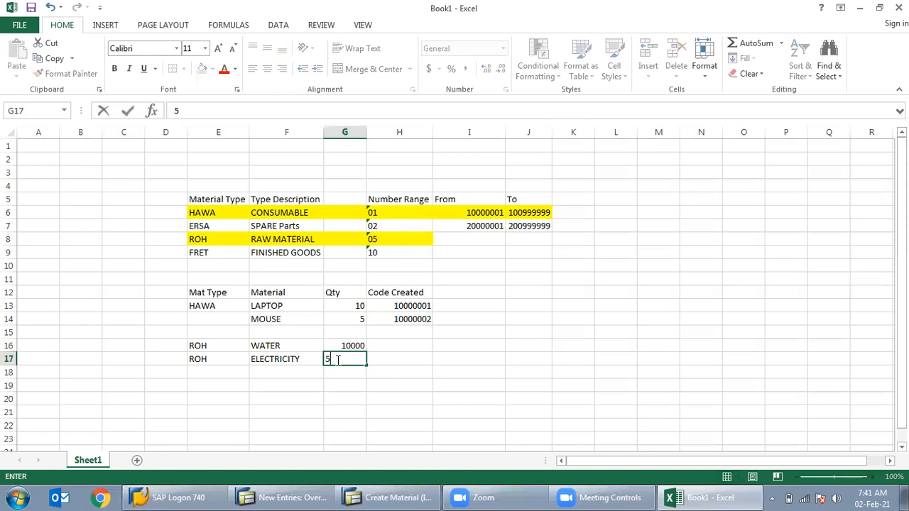
pyautogui.click(377, 345)
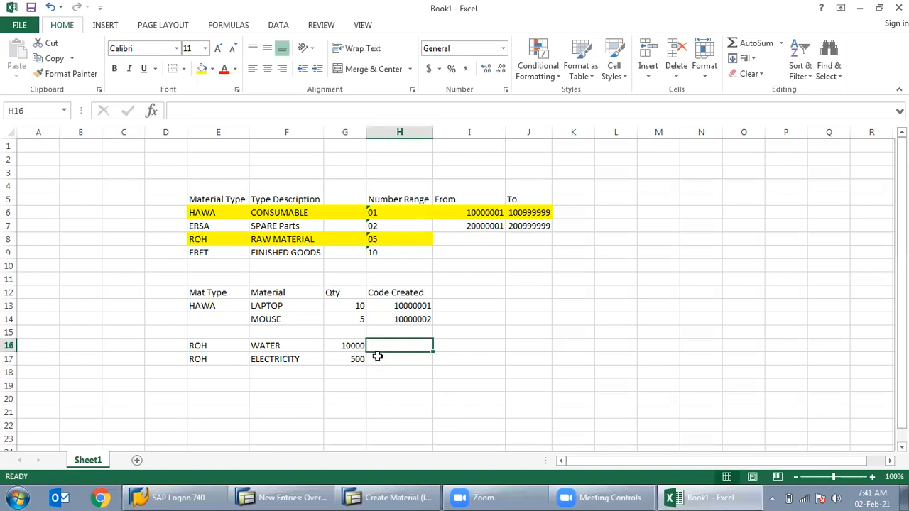
# Enter the ROH number range in cells I8 and J8, from 50000001 to 500999999.
pyautogui.click(480, 239)
pyautogui.write('5000001')
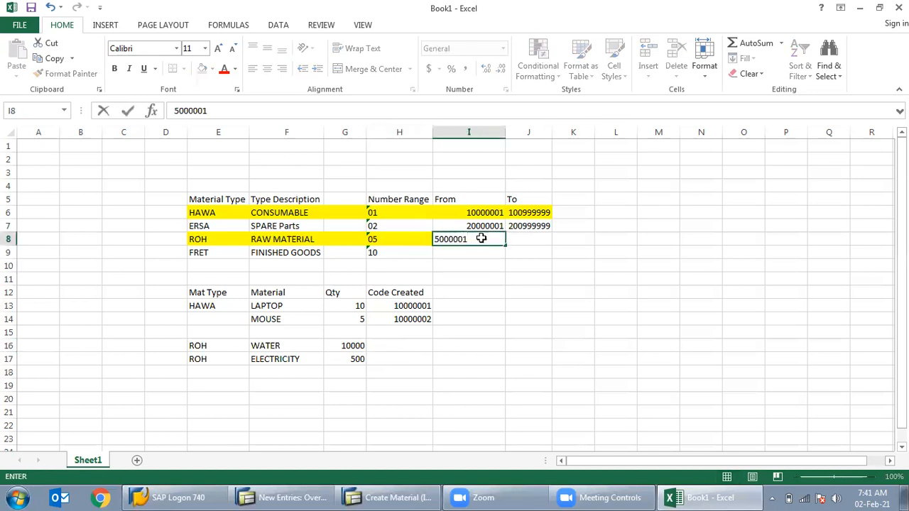
pyautogui.press('Tab')
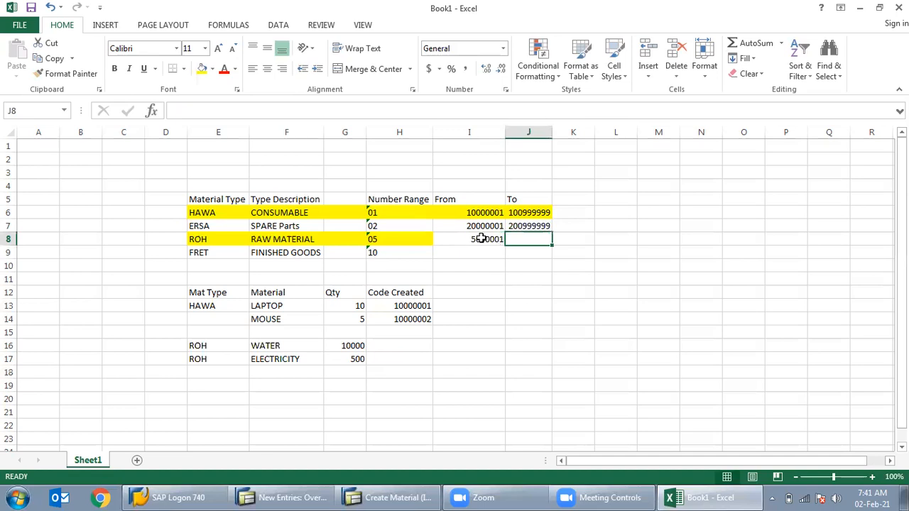
pyautogui.click(480, 239)
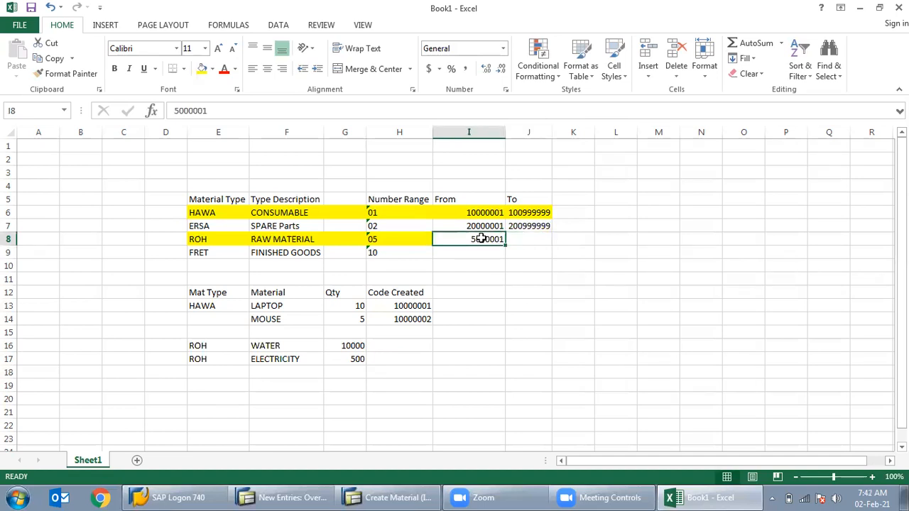
pyautogui.doubleClick(482, 239)
pyautogui.write('0')
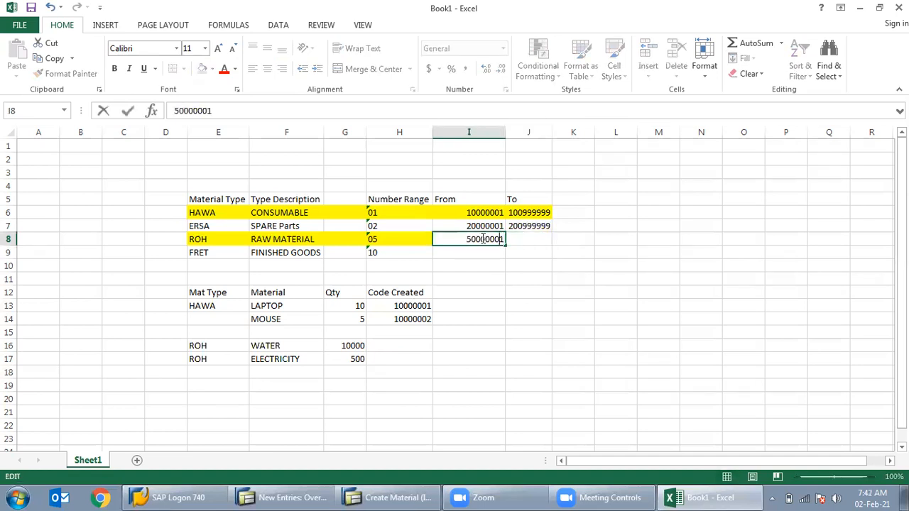
pyautogui.press('Tab')
pyautogui.write('5')
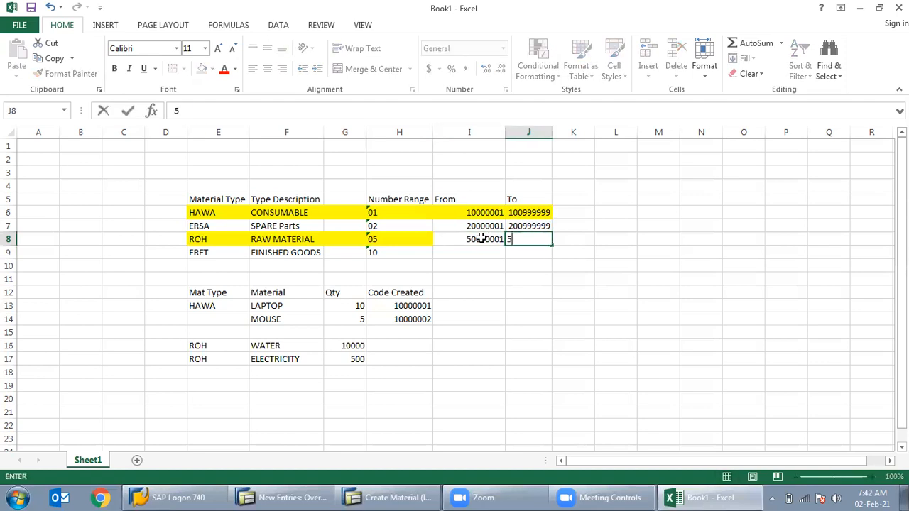
pyautogui.write('00999999')
pyautogui.press('Return')
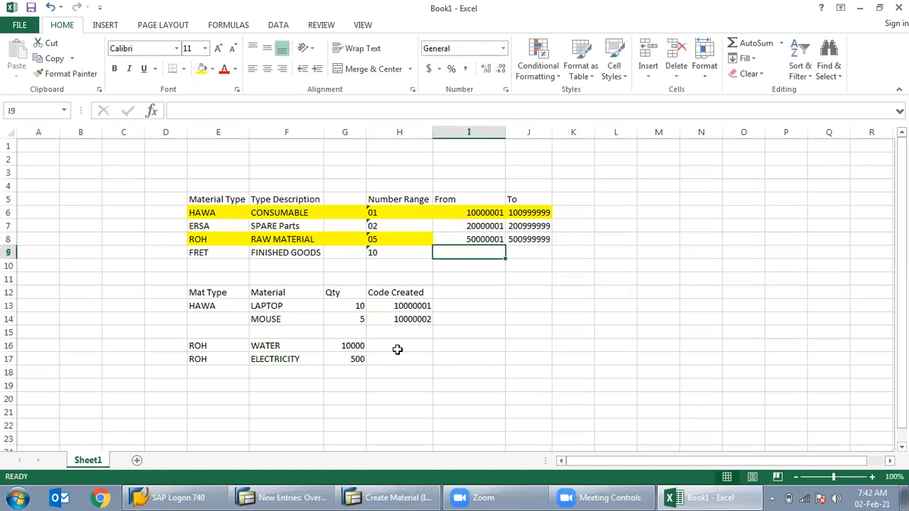
# Enter the created codes 50000001 for WATER and 50000002 for ELECTRICITY in cells H16 and H17.
pyautogui.click(398, 349)
pyautogui.write('5')
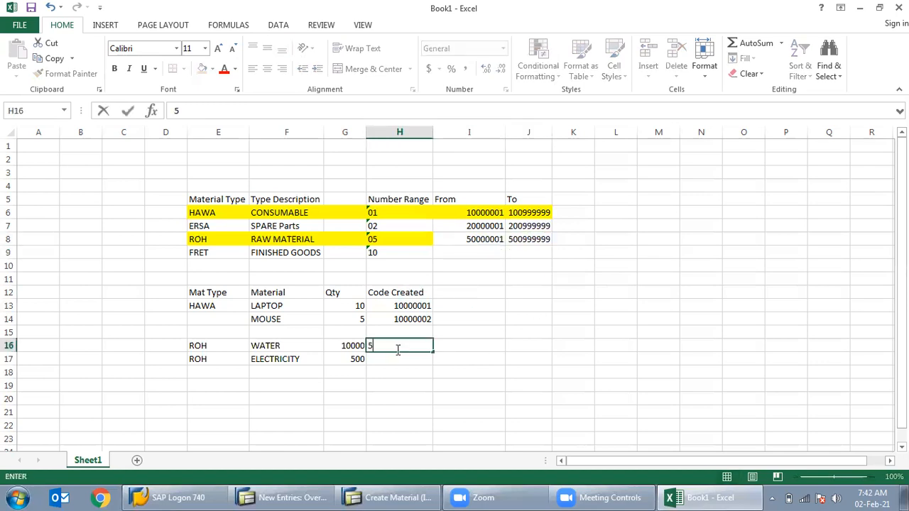
pyautogui.write('0000001')
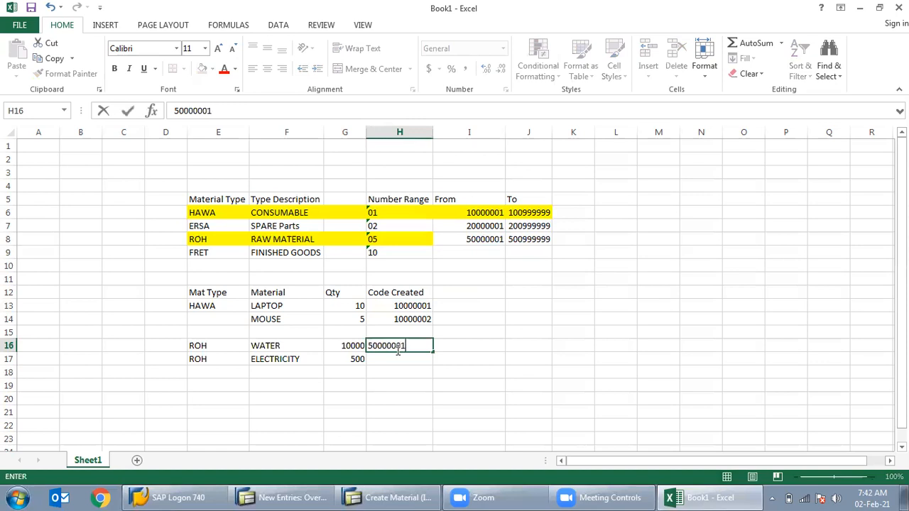
pyautogui.press('Return')
pyautogui.write('5')
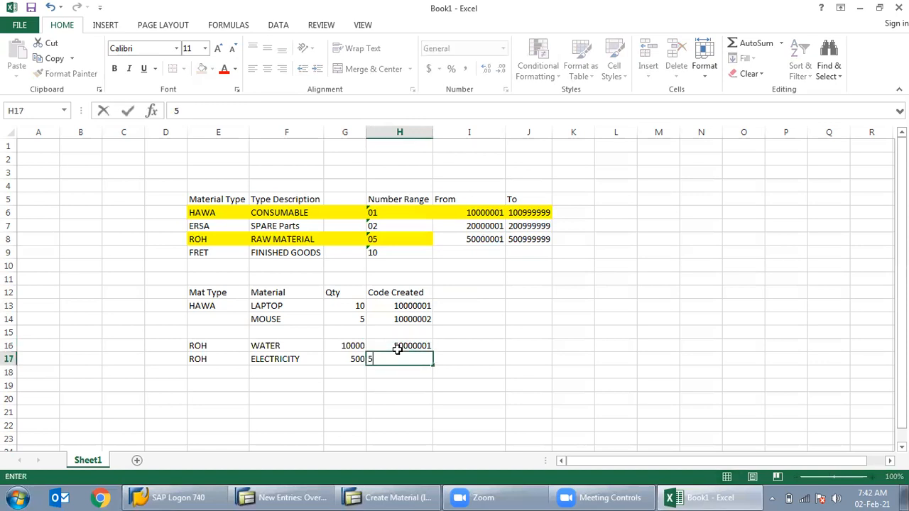
pyautogui.write('0000002')
pyautogui.press('Return')
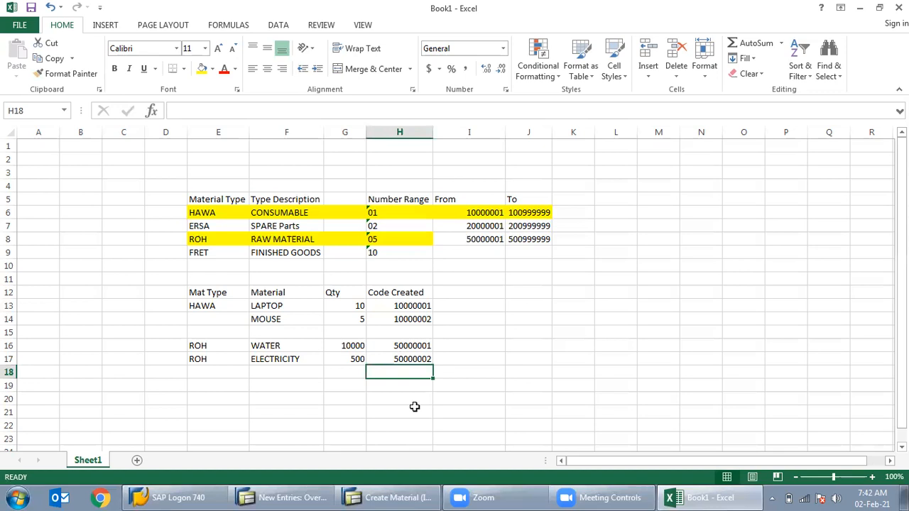
# Enter the trial values 10000 and 1000 in cells J16 and J17 and clear them again.
pyautogui.click(515, 347)
pyautogui.write('10000')
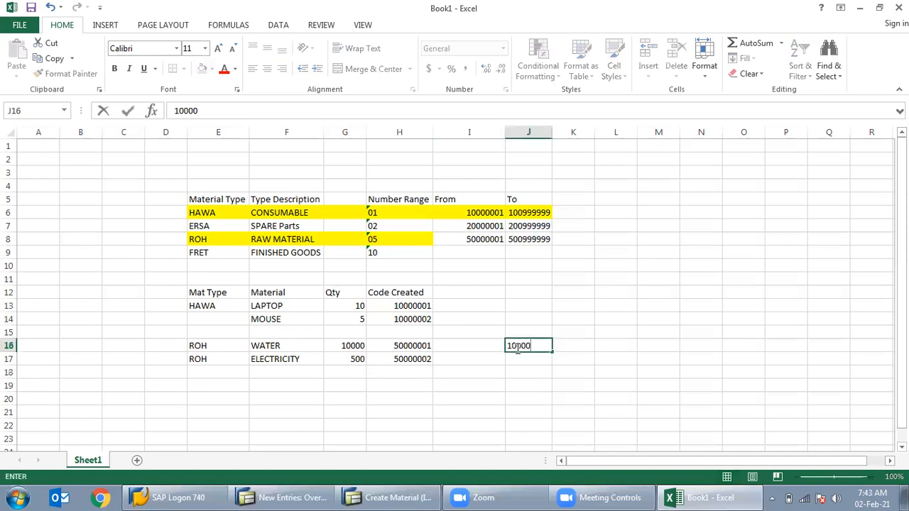
pyautogui.press('Return')
pyautogui.write('1000')
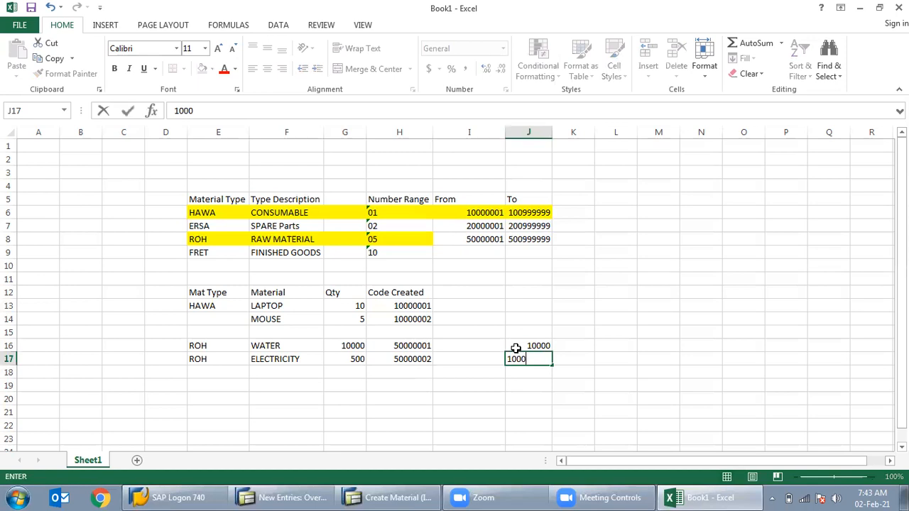
pyautogui.hotkey('ctrl', 'Return')
pyautogui.press('Return')
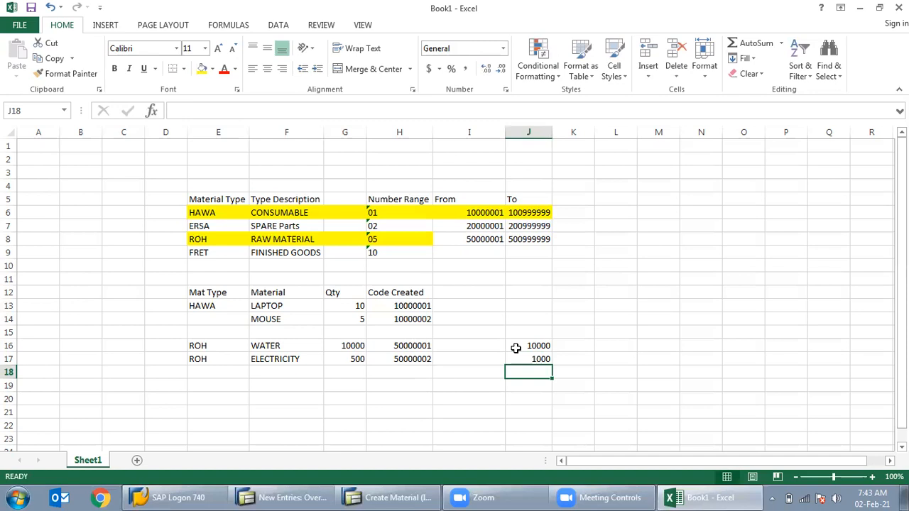
pyautogui.moveTo(516, 346); pyautogui.dragTo(523, 367)
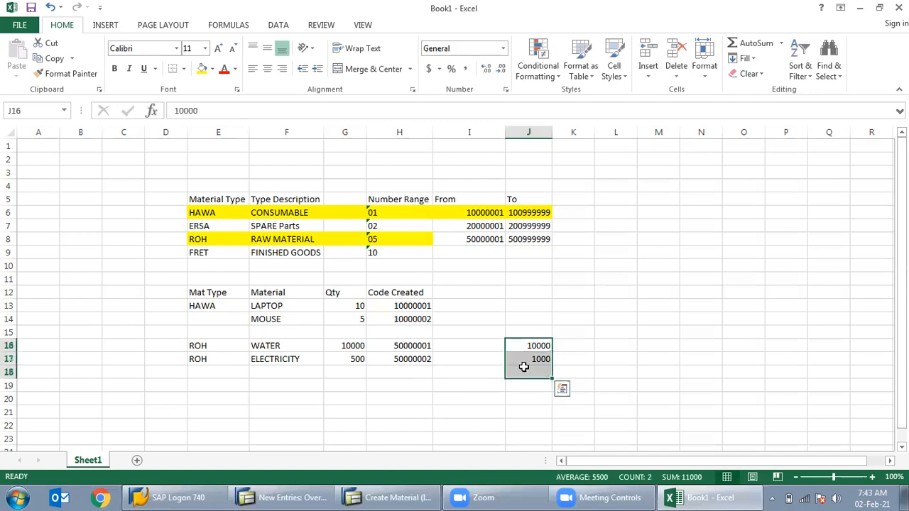
pyautogui.press('Delete')
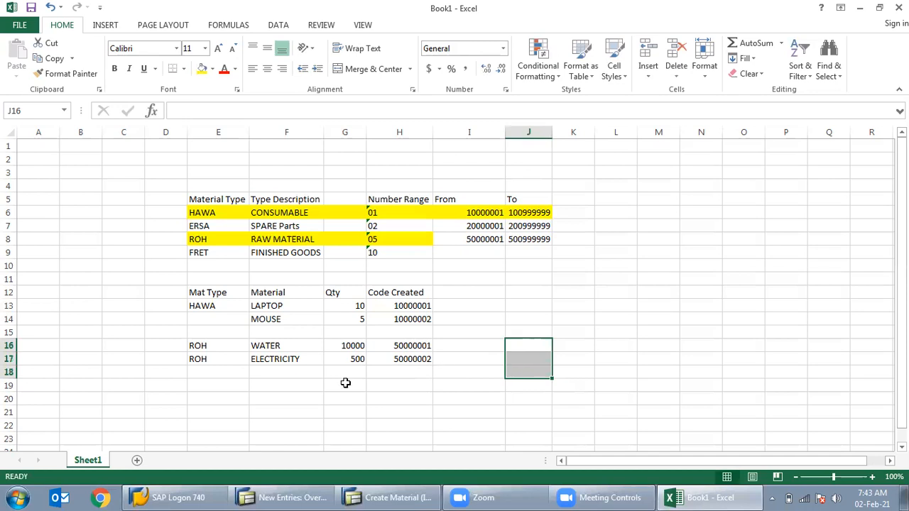
# Switch to SAP's Create Material screen and examine the available material types without choosing one.
pyautogui.click(389, 497)
pyautogui.click(146, 153)
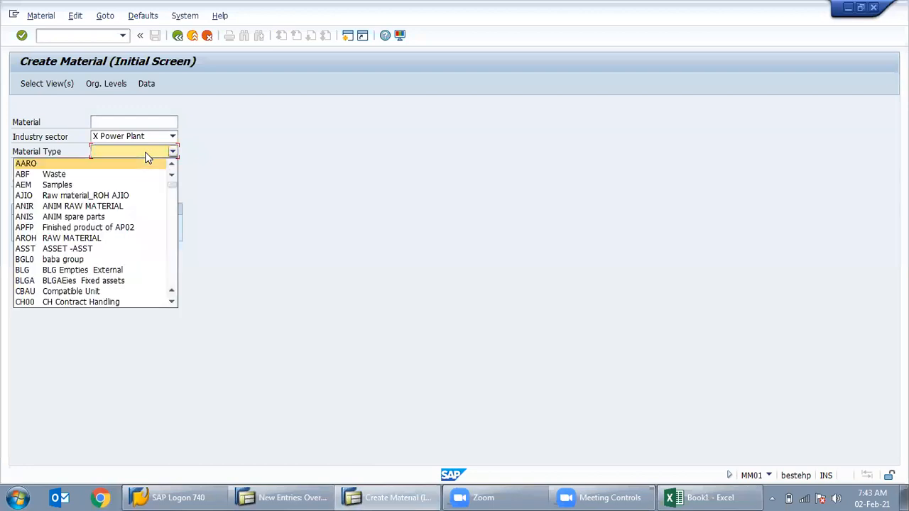
pyautogui.click(284, 192)
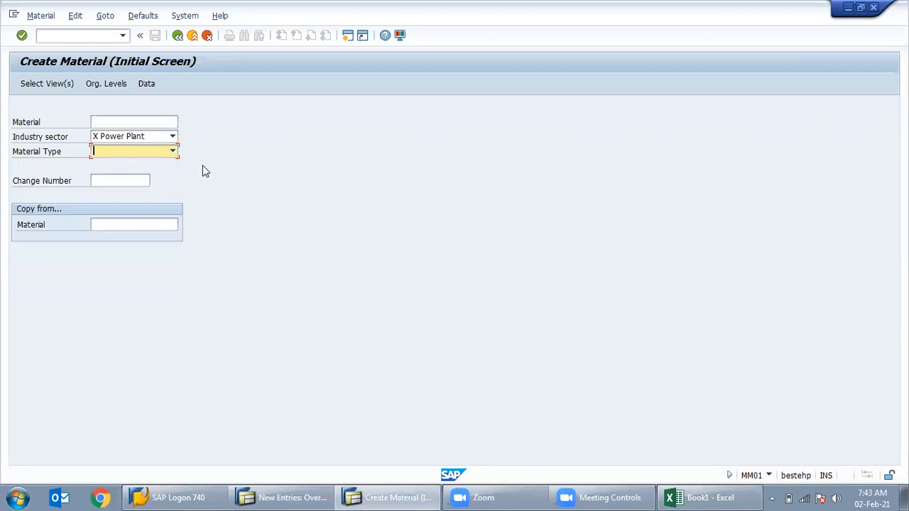
pyautogui.click(174, 153)
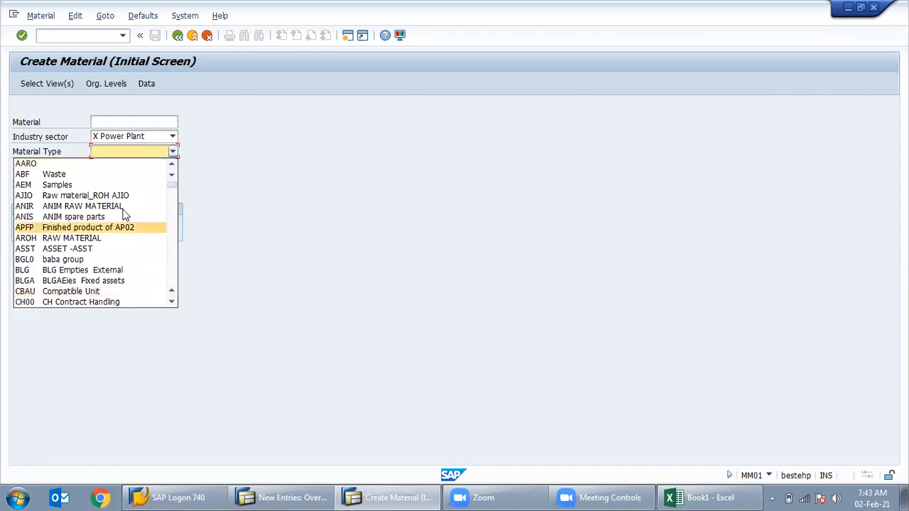
pyautogui.click(305, 238)
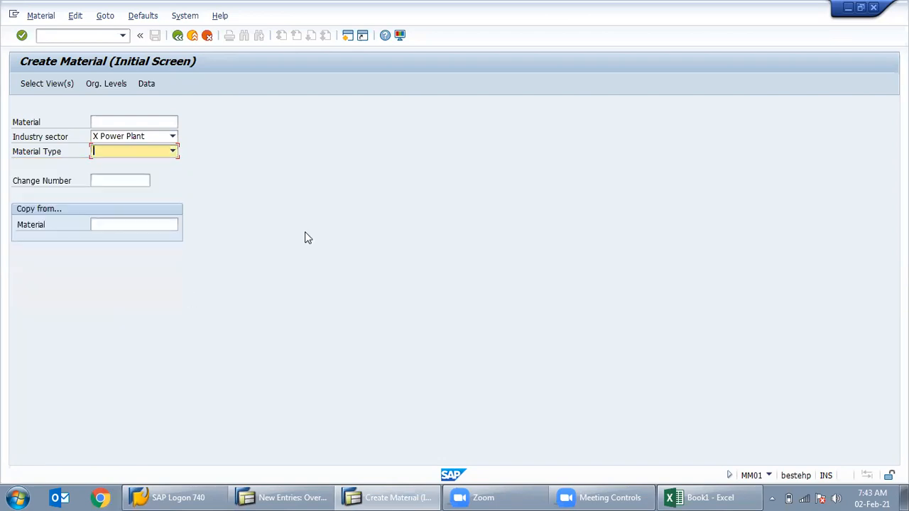
# Leave SAP's Create Material screen and switch to the Book1 workbook in Excel.
pyautogui.click(177, 36)
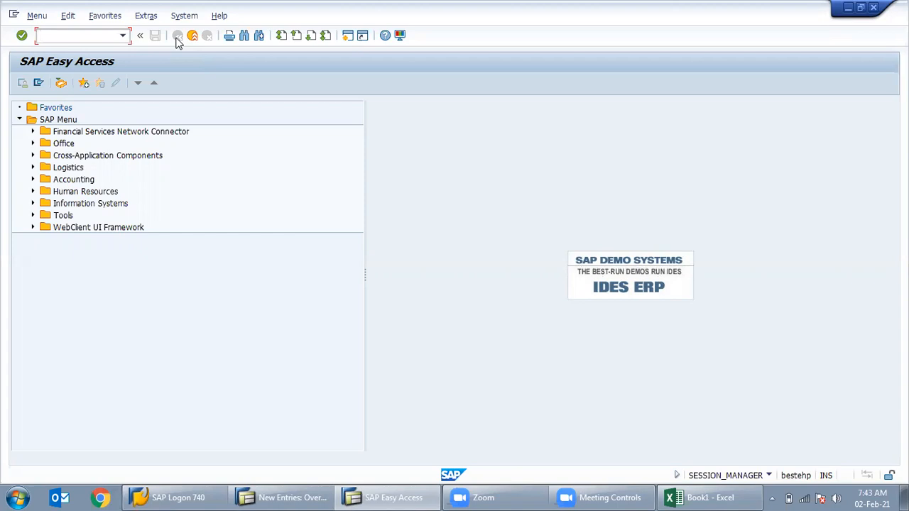
pyautogui.click(308, 495)
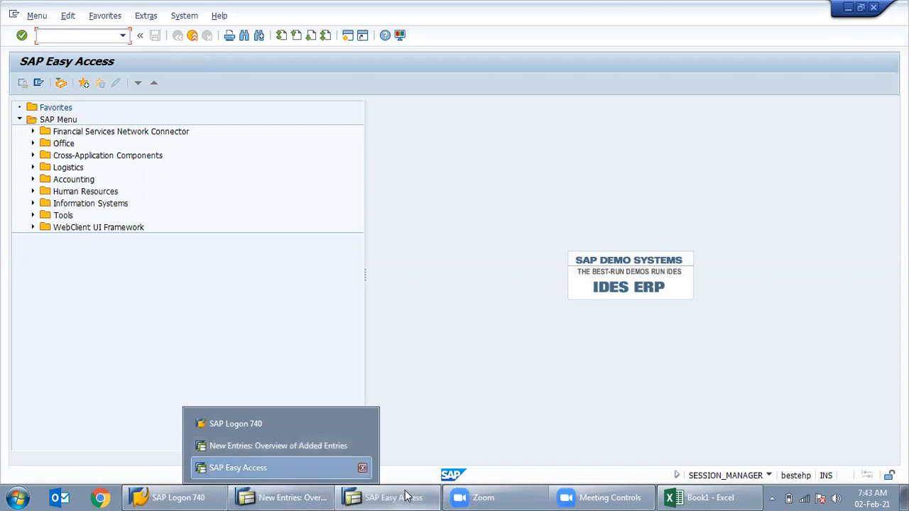
pyautogui.click(703, 497)
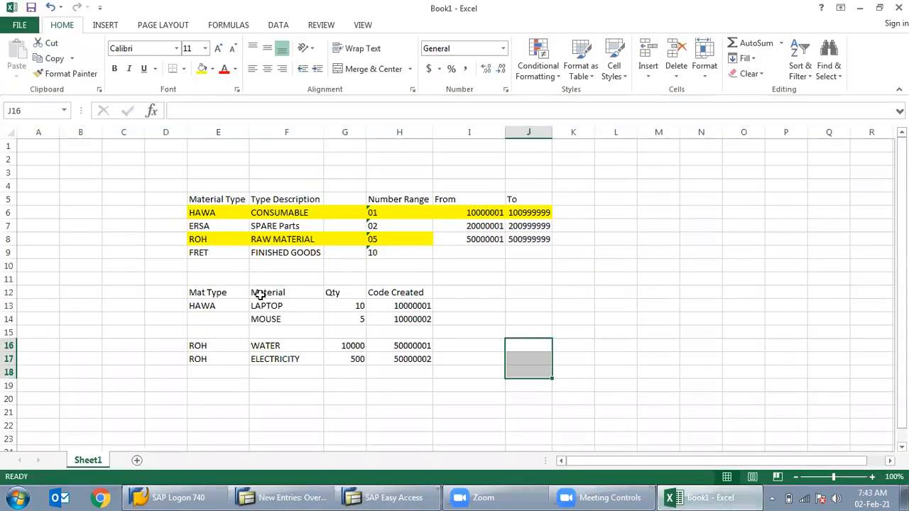
# Replace the material type codes for CONSUMABLE, SPARE Parts and RAW MATERIAL in cells E6 to E8 with Y001, Y002 and Y003.
pyautogui.click(214, 297)
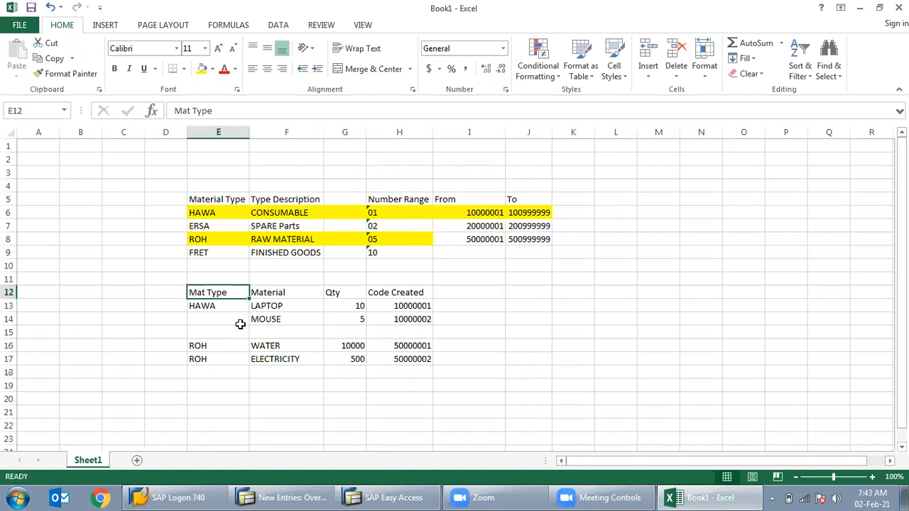
pyautogui.click(214, 216)
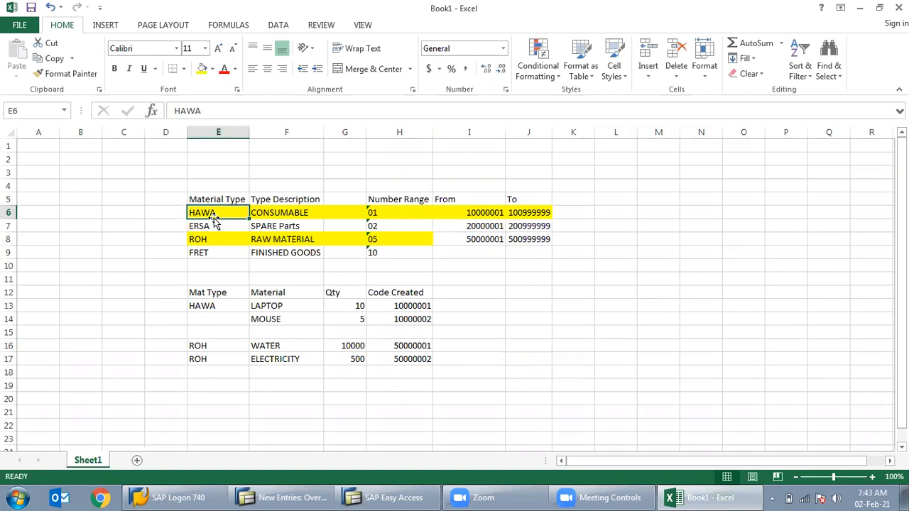
pyautogui.write('Y001')
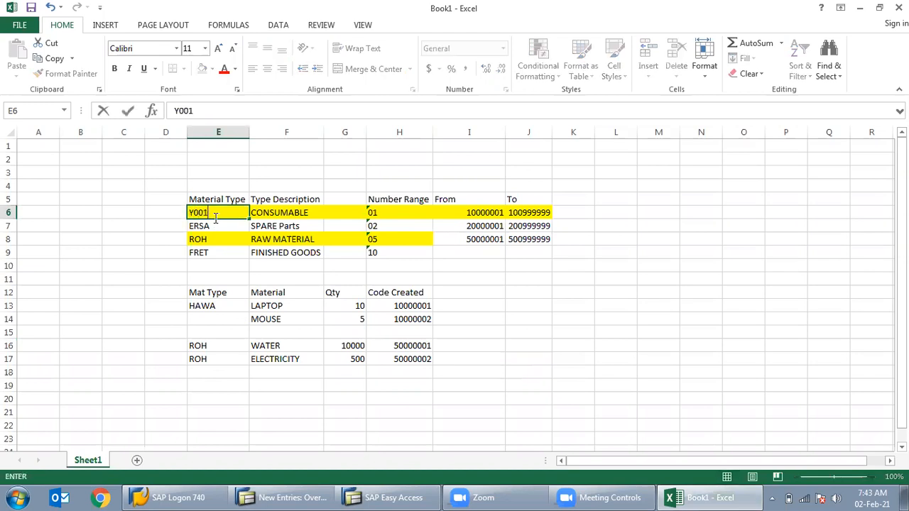
pyautogui.press('Return')
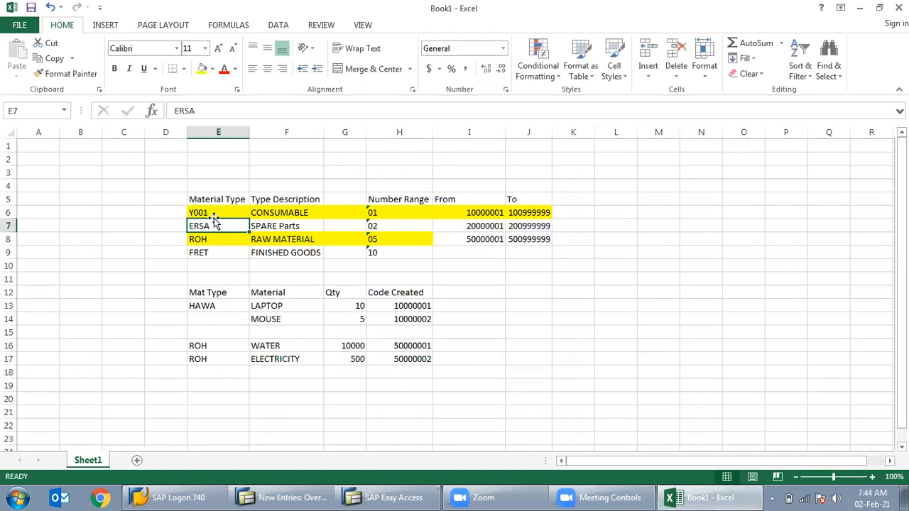
pyautogui.write('Y002')
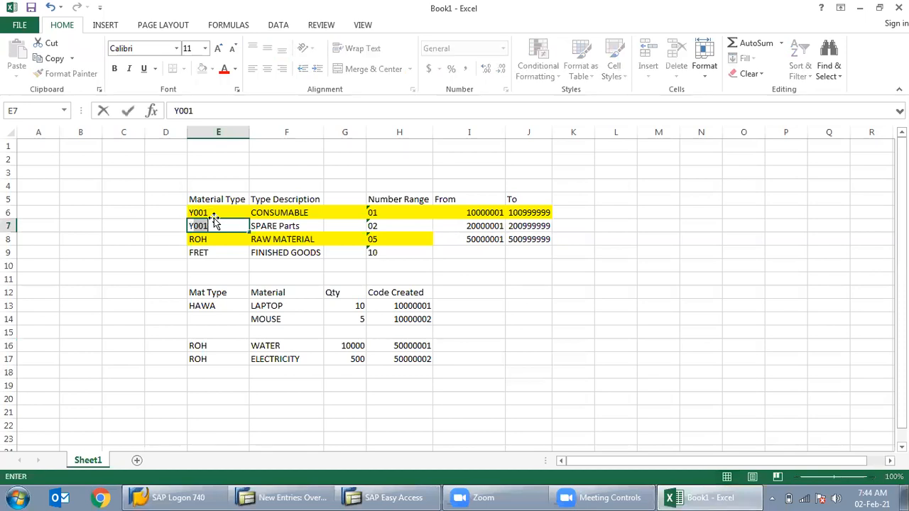
pyautogui.press('Return')
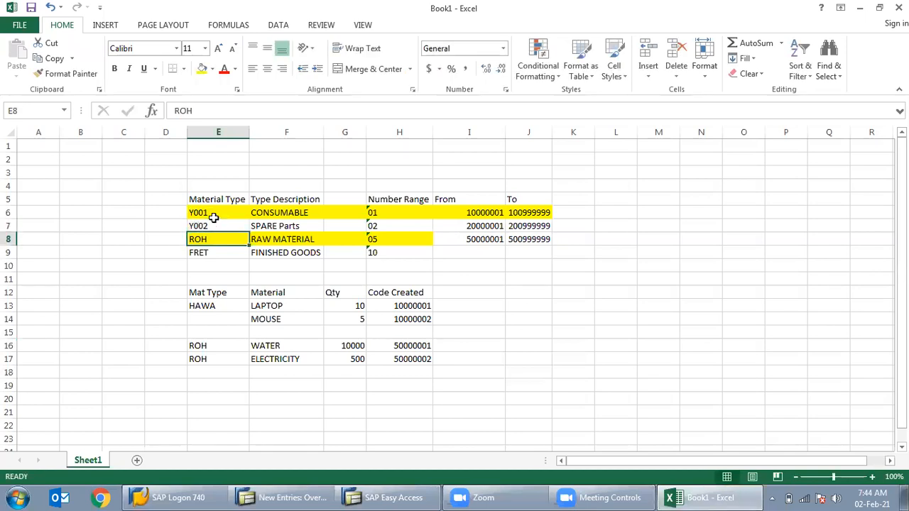
pyautogui.write('Y003')
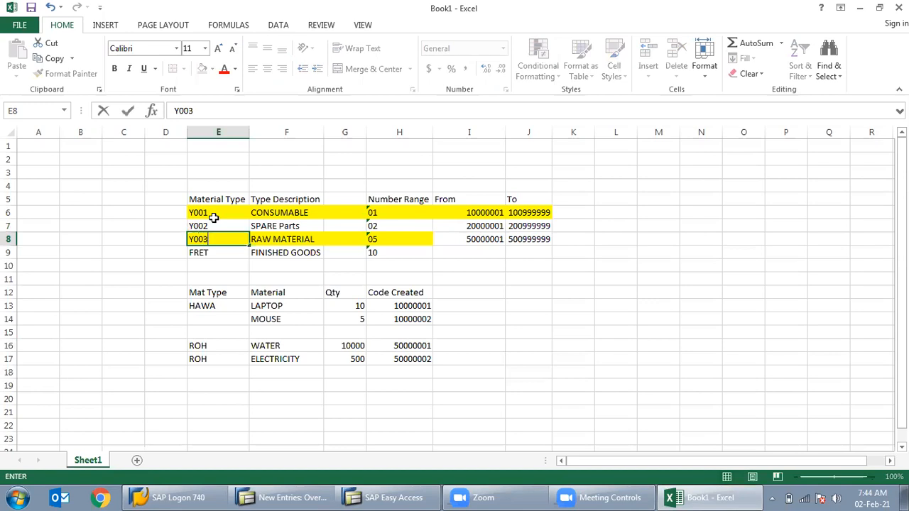
# Confirm Y003 as the RAW MATERIAL type code and set the FINISHED GOODS material type to Y004.
pyautogui.press('Return')
pyautogui.write('Y004')
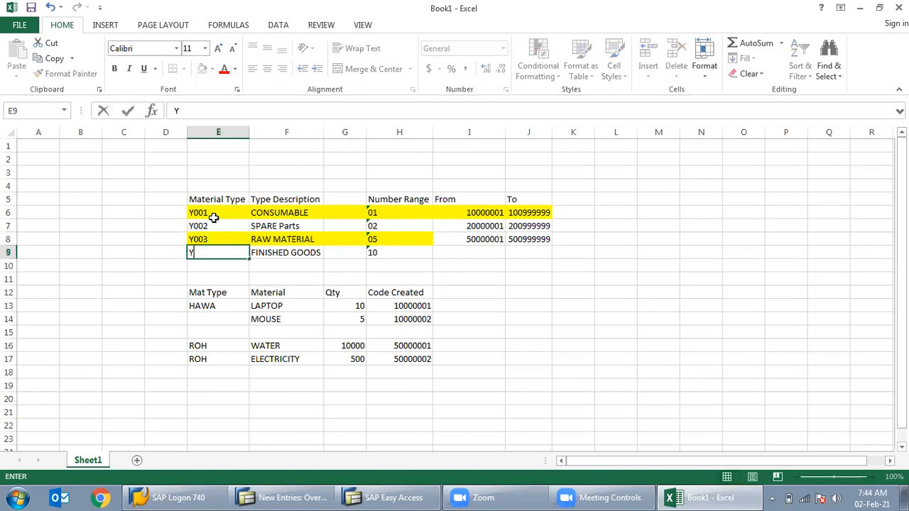
pyautogui.press('Return')
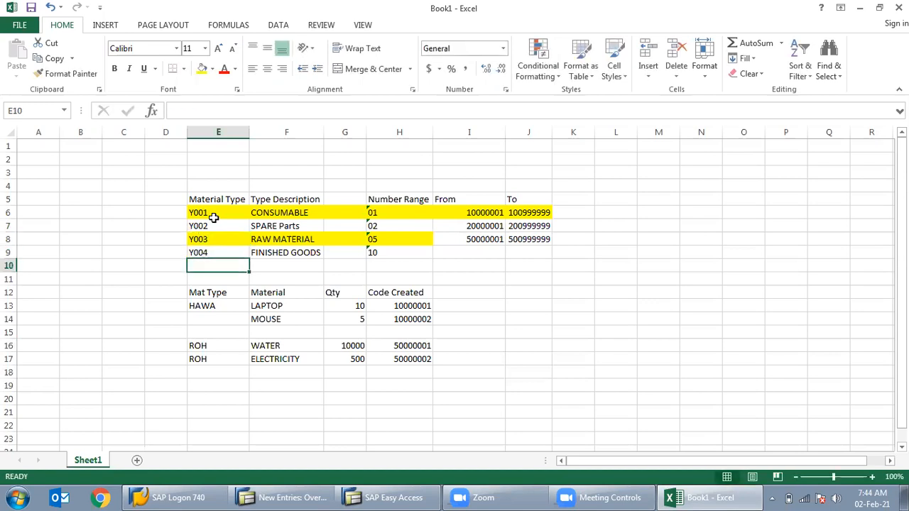
# Set the Mat Type to Y001 for LAPTOP and to Y003 for both WATER and ELECTRICITY.
pyautogui.click(211, 305)
pyautogui.write('Y001')
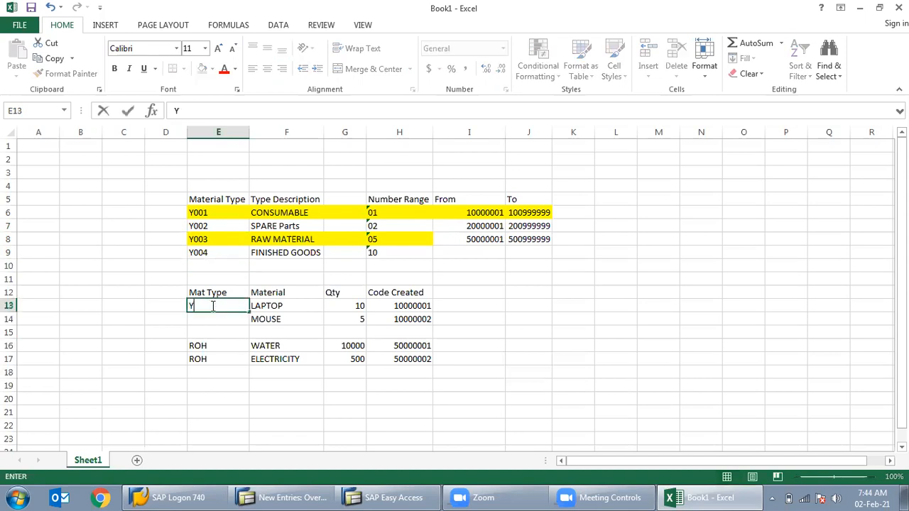
pyautogui.press('Return')
pyautogui.press('Down')
pyautogui.press('Down')
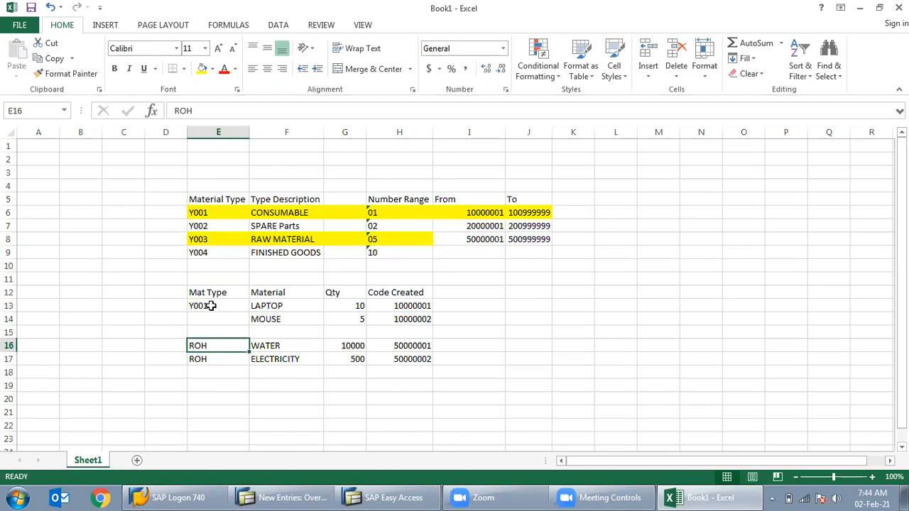
pyautogui.write('Y003')
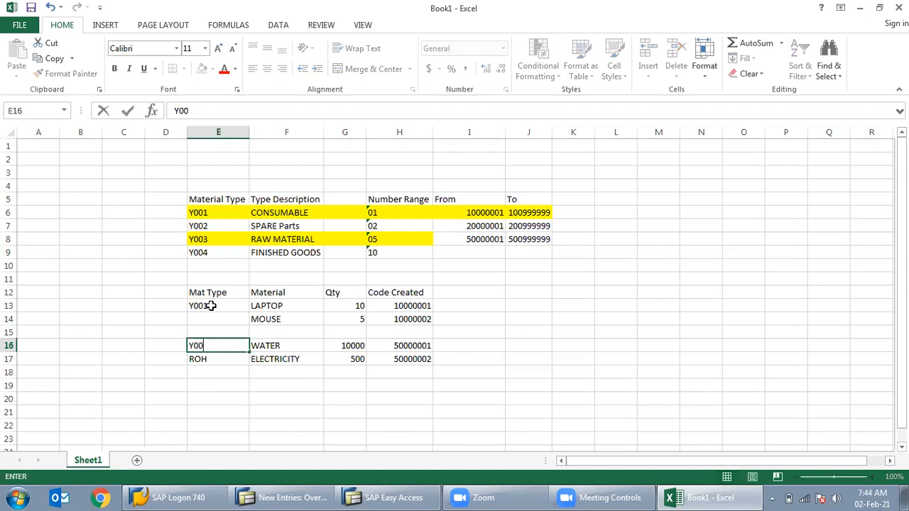
pyautogui.press('Return')
pyautogui.write('Y003')
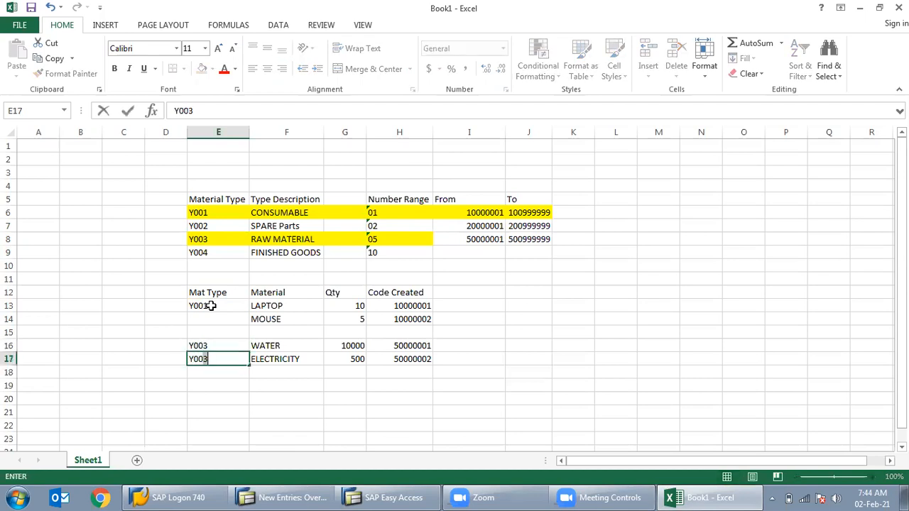
pyautogui.press('Return')
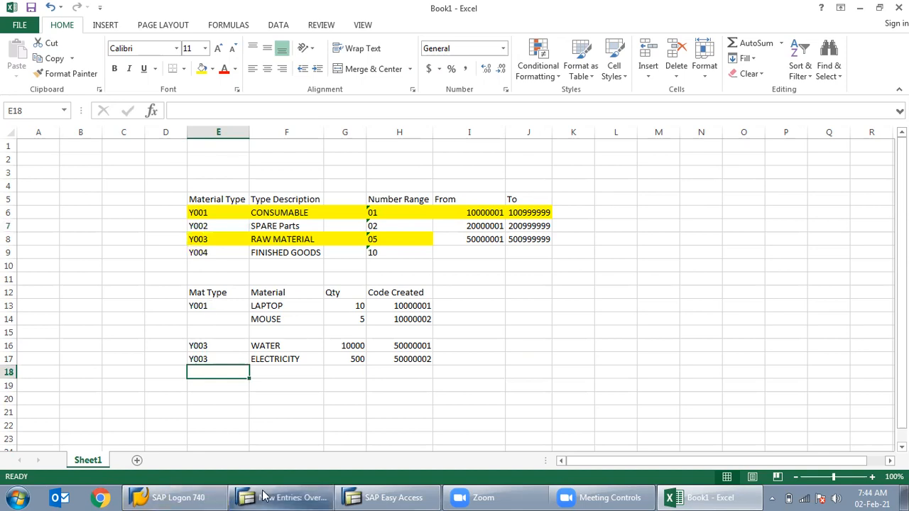
# Switch to the SAP session showing the industry sector entries and leave its transaction with /n.
pyautogui.click(231, 497)
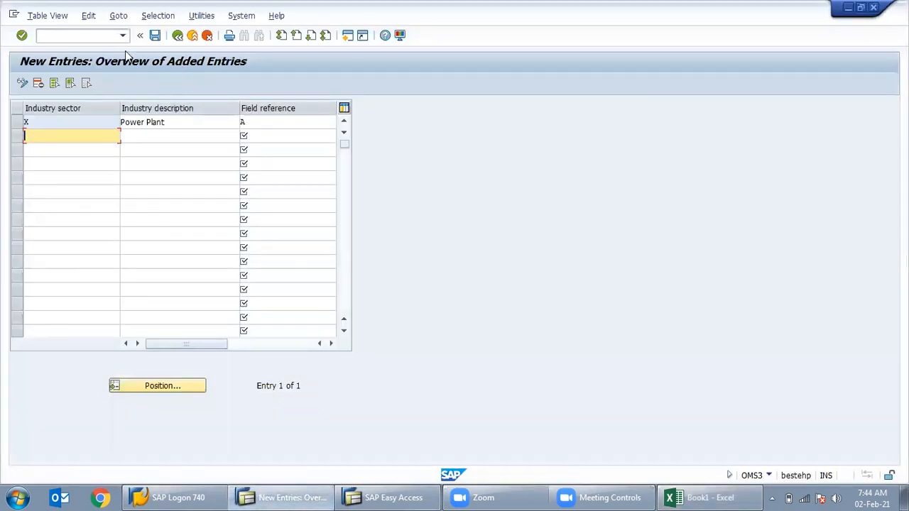
pyautogui.click(84, 39)
pyautogui.write('/n')
pyautogui.press('Return')
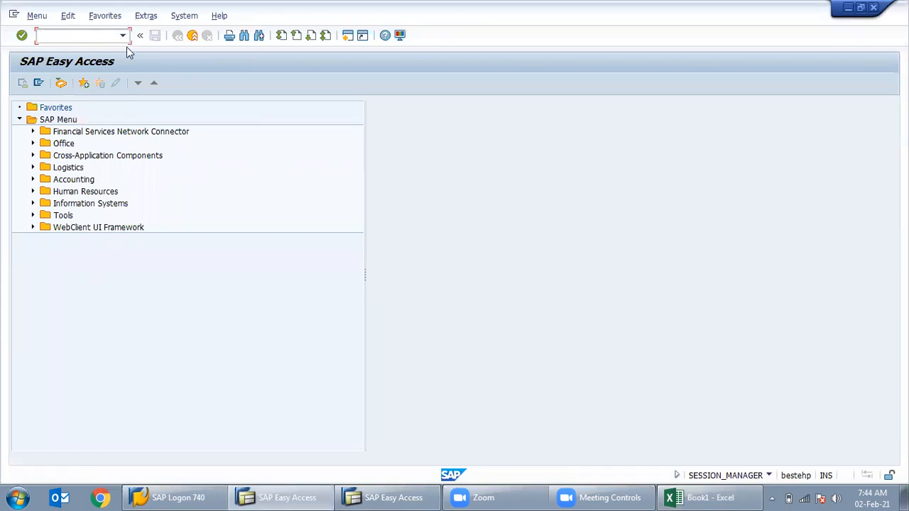
pyautogui.write('oms2')
pyautogui.press('BackSpace')
pyautogui.press('BackSpace')
pyautogui.press('BackSpace')
pyautogui.press('BackSpace')
# Run transaction spro and open the SAP Customizing Implementation Guide.
pyautogui.write('spro')
pyautogui.press('Return')
pyautogui.click(68, 84)
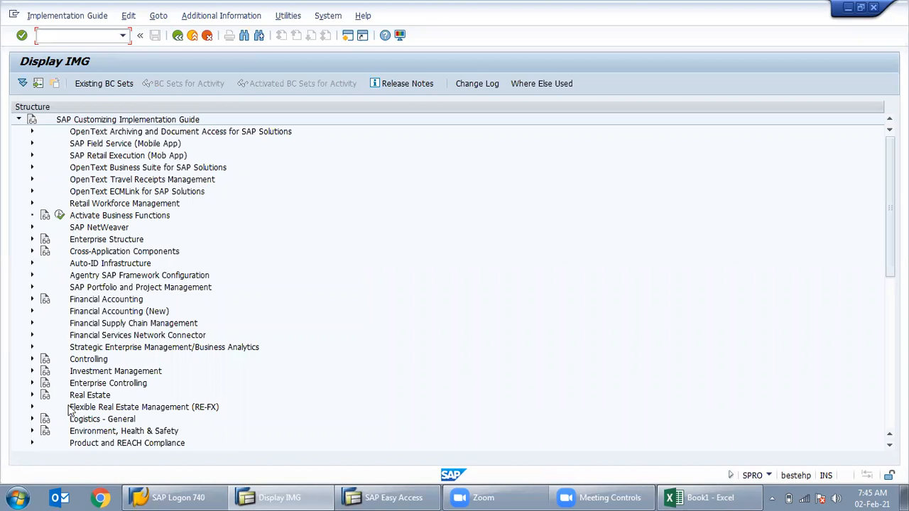
# Expand Logistics - General, Material Master, Basic Settings and Material Types in the implementation guide.
pyautogui.click(33, 423)
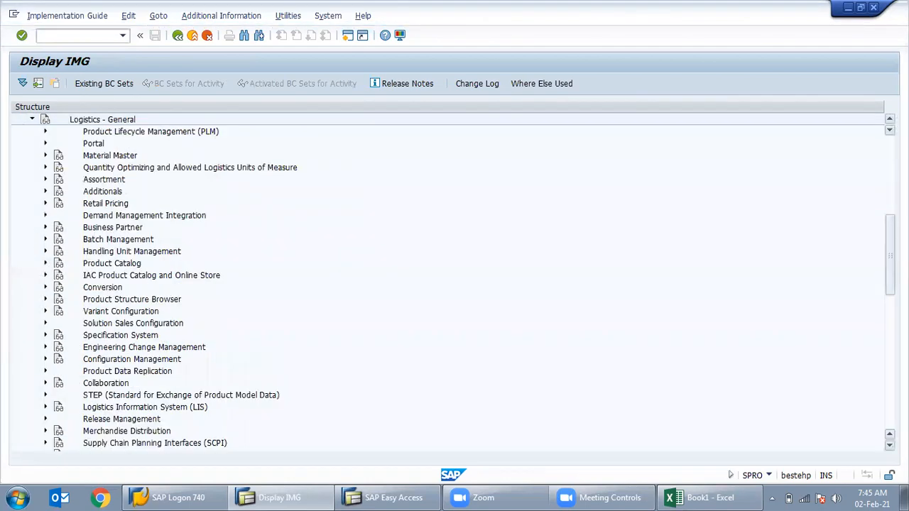
pyautogui.click(45, 156)
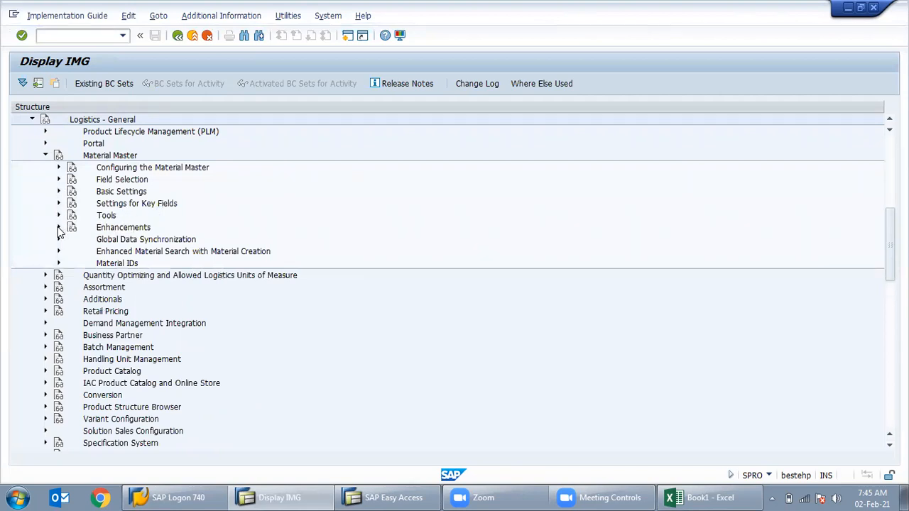
pyautogui.click(59, 192)
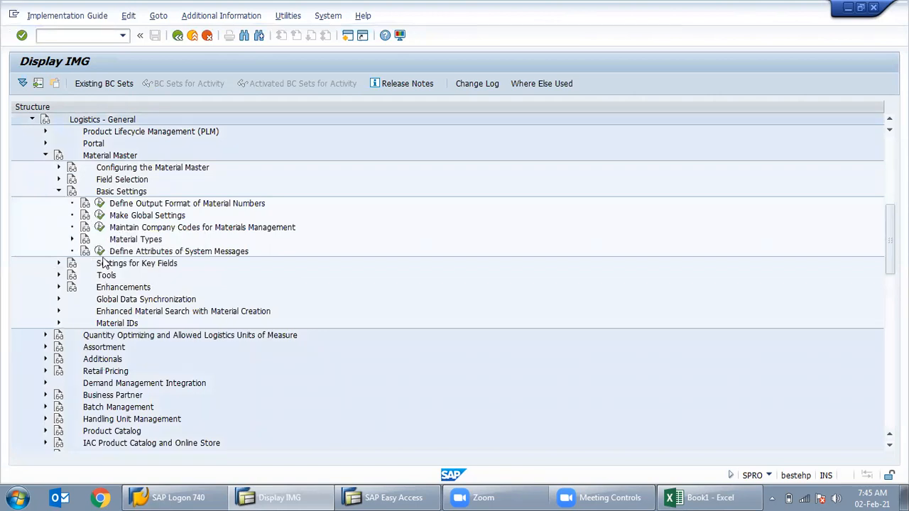
pyautogui.click(72, 239)
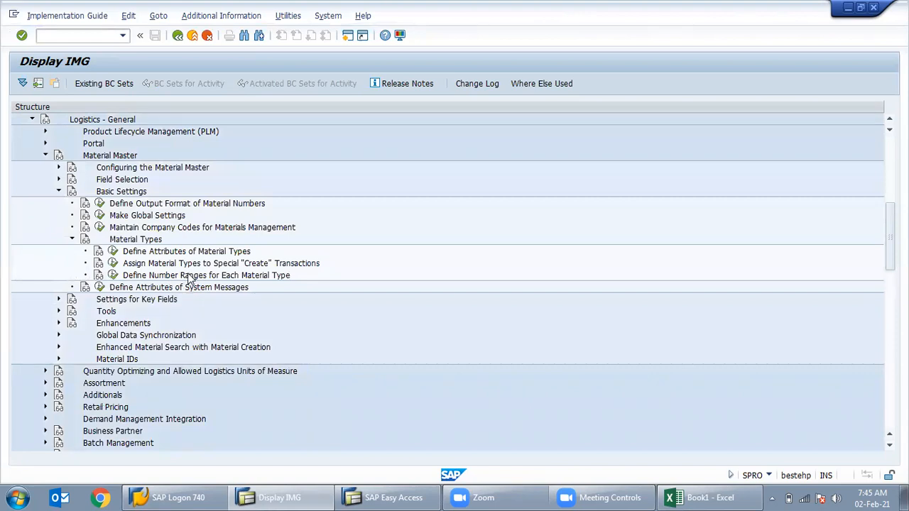
# Review the three Material Types activities and execute Define Attributes of Material Types.
pyautogui.click(196, 254)
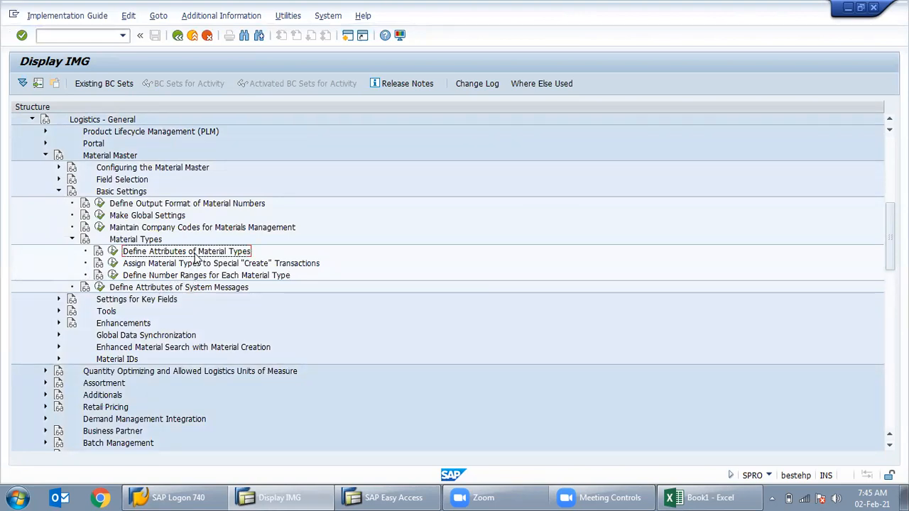
pyautogui.click(194, 267)
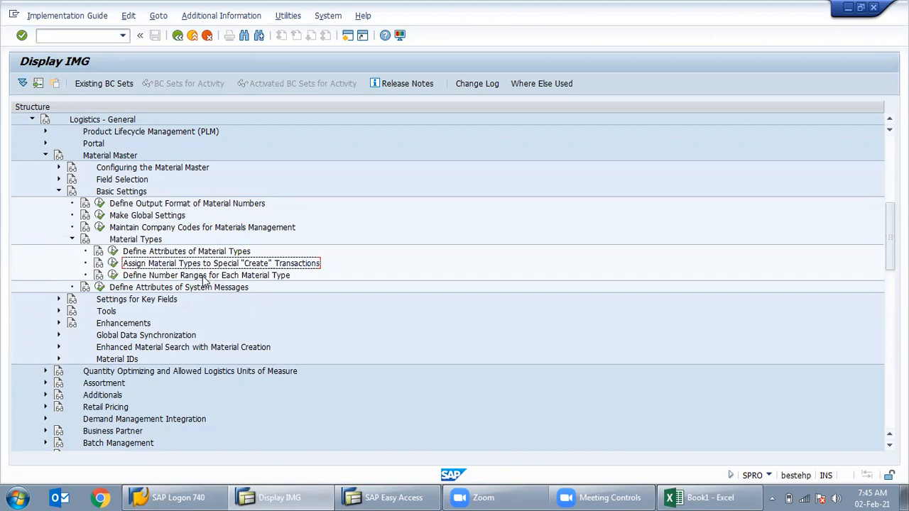
pyautogui.click(205, 277)
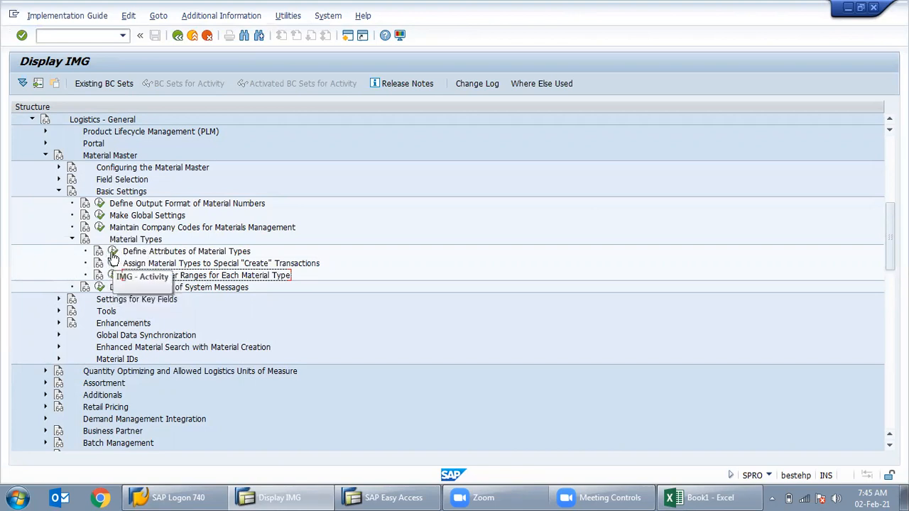
pyautogui.click(135, 254)
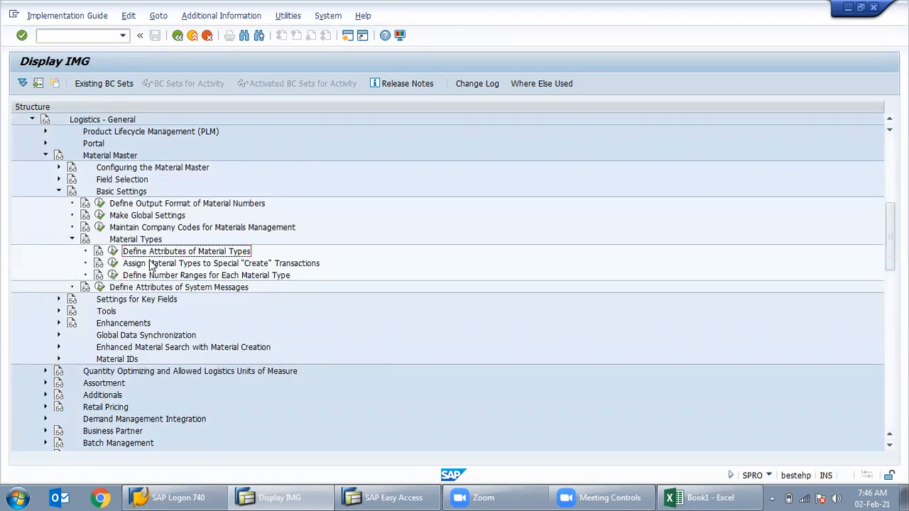
pyautogui.click(113, 253)
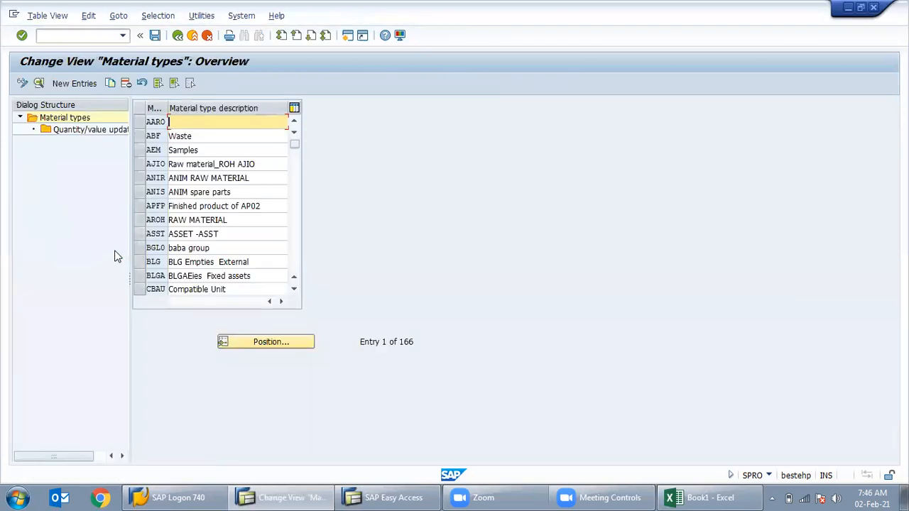
# Check the session's transaction details, view the material types through transaction oms2 in the second SAP session, and close that session.
pyautogui.click(770, 477)
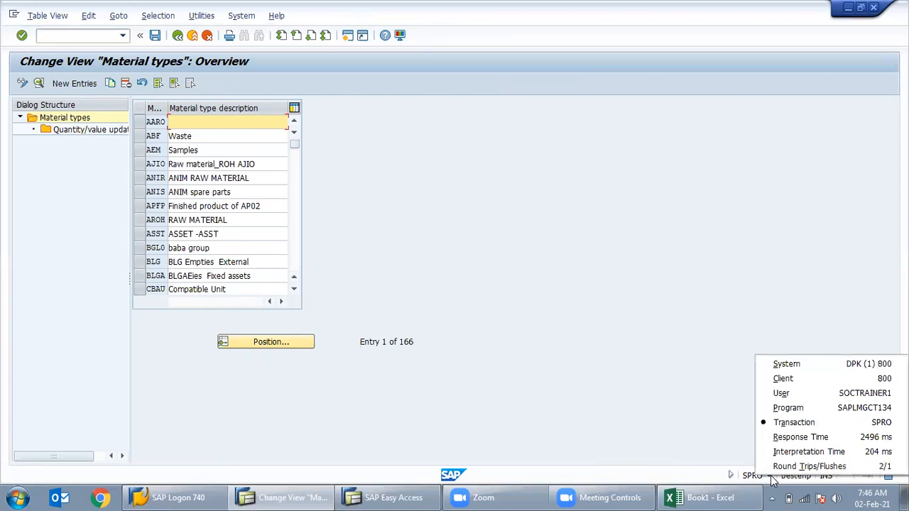
pyautogui.click(384, 495)
pyautogui.write('om')
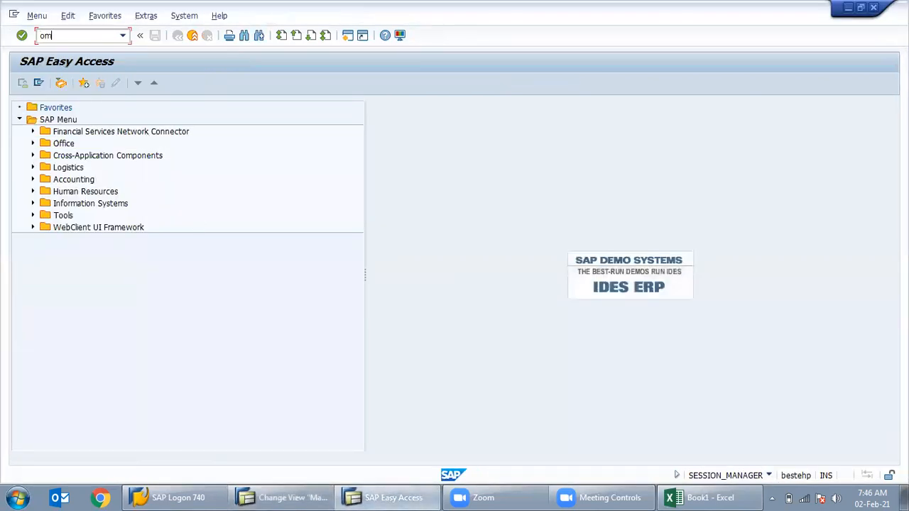
pyautogui.write('s2')
pyautogui.press('Return')
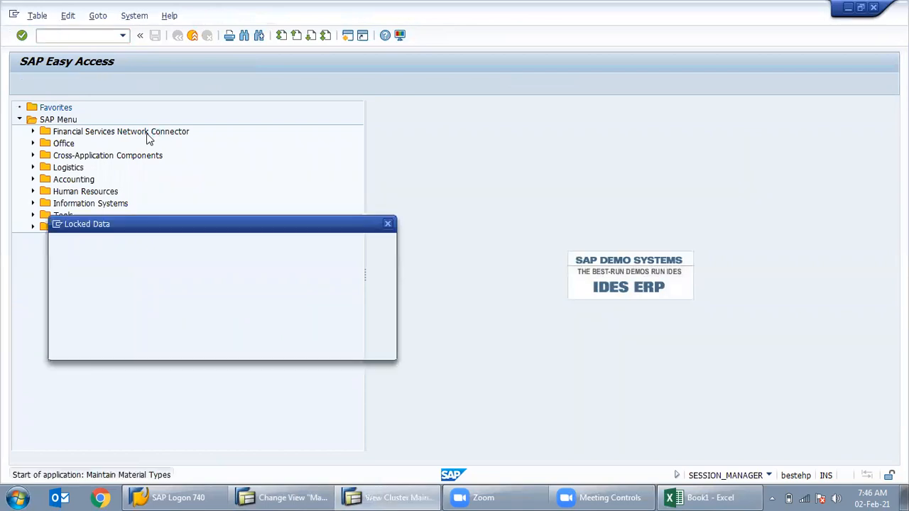
pyautogui.click(115, 348)
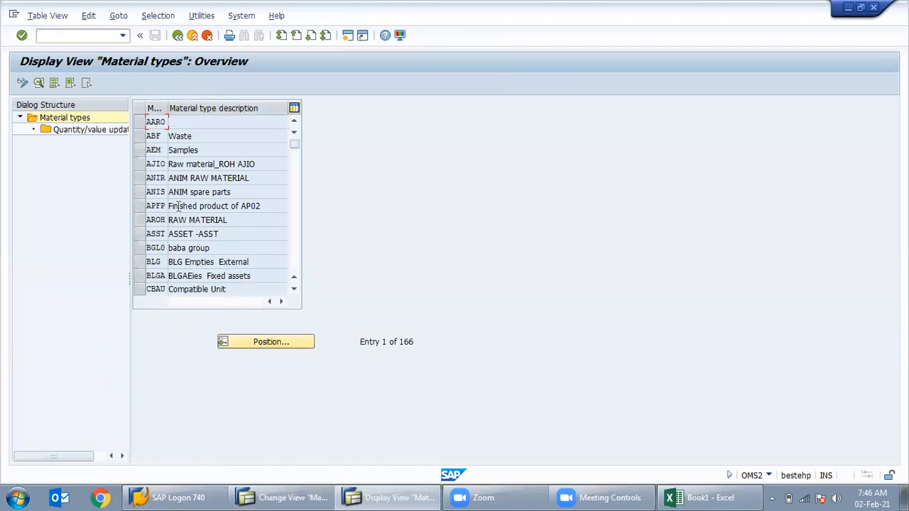
pyautogui.click(192, 39)
pyautogui.click(192, 40)
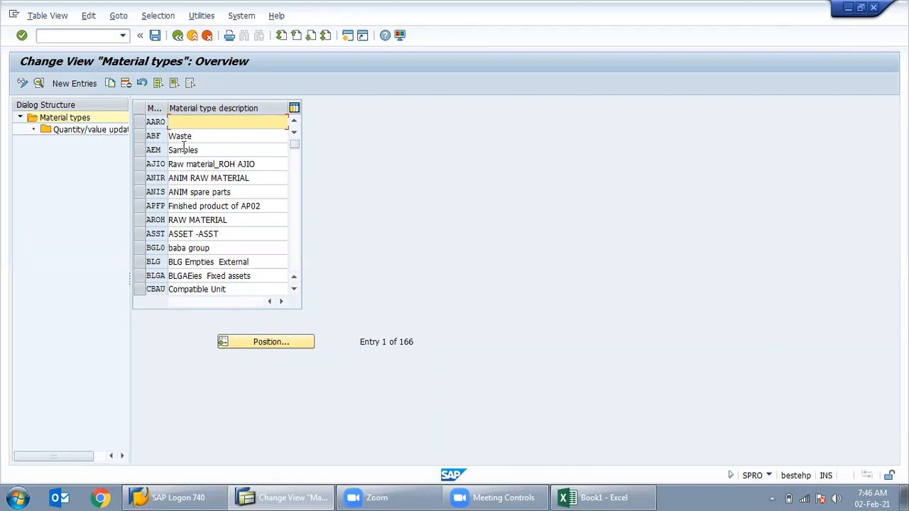
# Copy the ERSA Spare parts material type as Y002 with the description "Spare parts IN47".
pyautogui.click(295, 262)
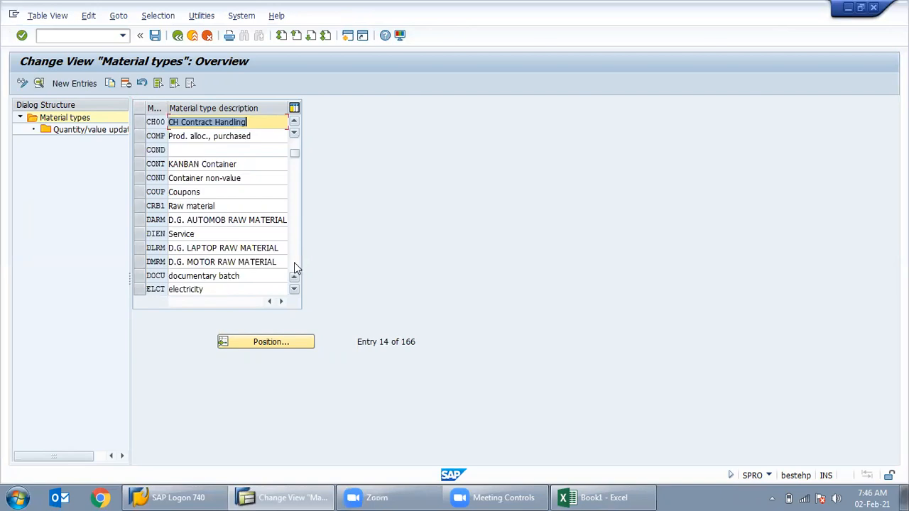
pyautogui.click(295, 268)
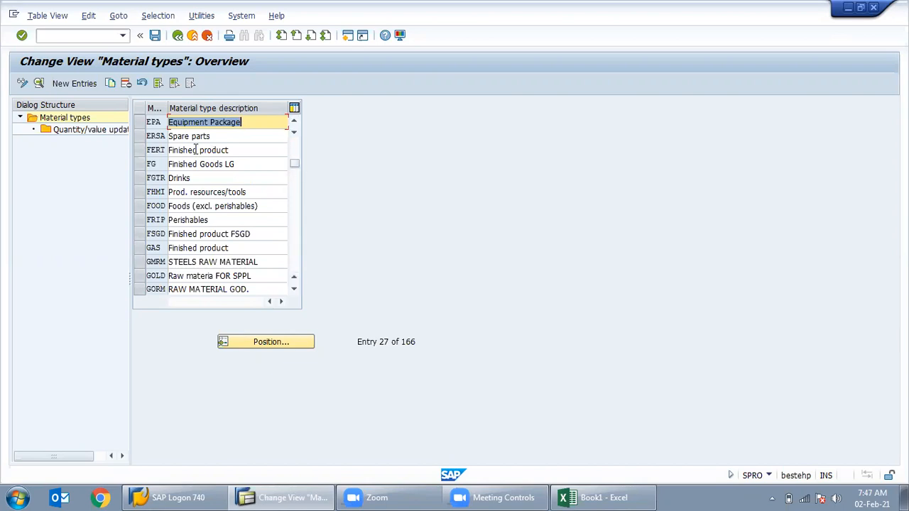
pyautogui.click(596, 497)
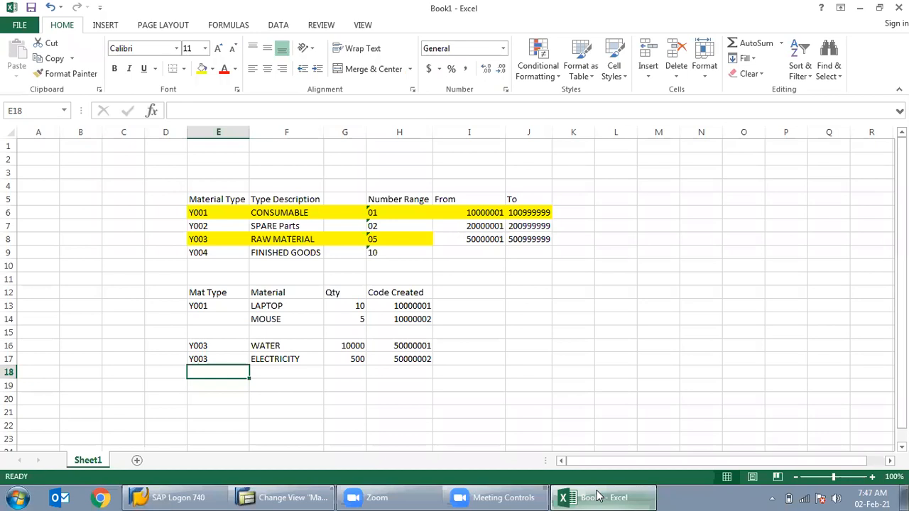
pyautogui.click(578, 497)
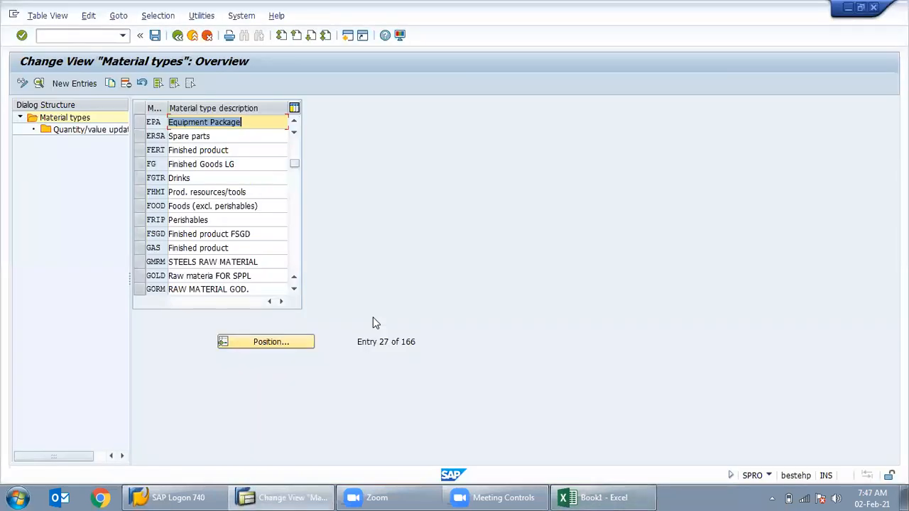
pyautogui.click(141, 135)
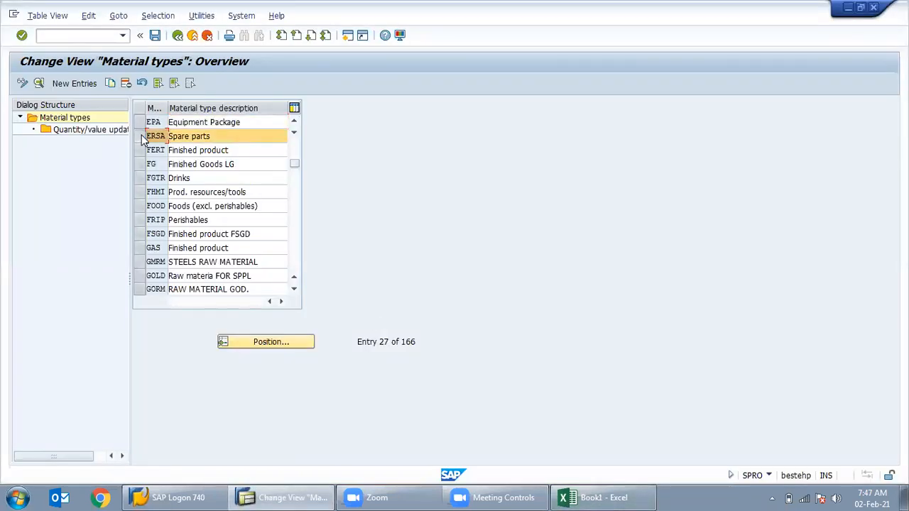
pyautogui.click(112, 84)
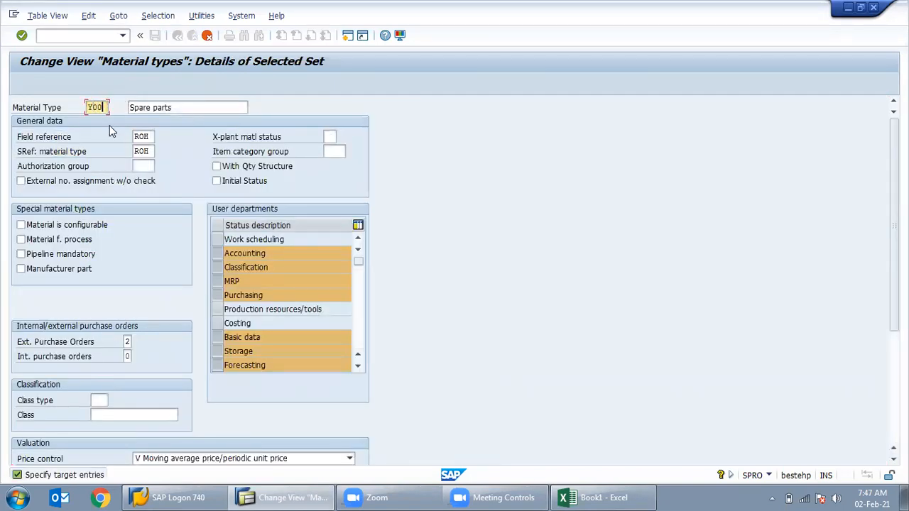
pyautogui.click(188, 107)
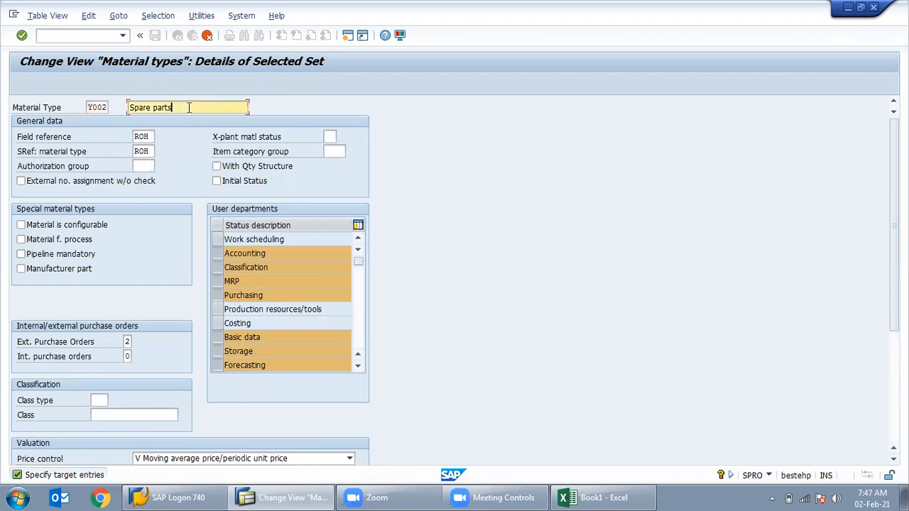
pyautogui.write('IN47')
# Look through the possible field references for material type Y002 and close the list without choosing one.
pyautogui.click(151, 139)
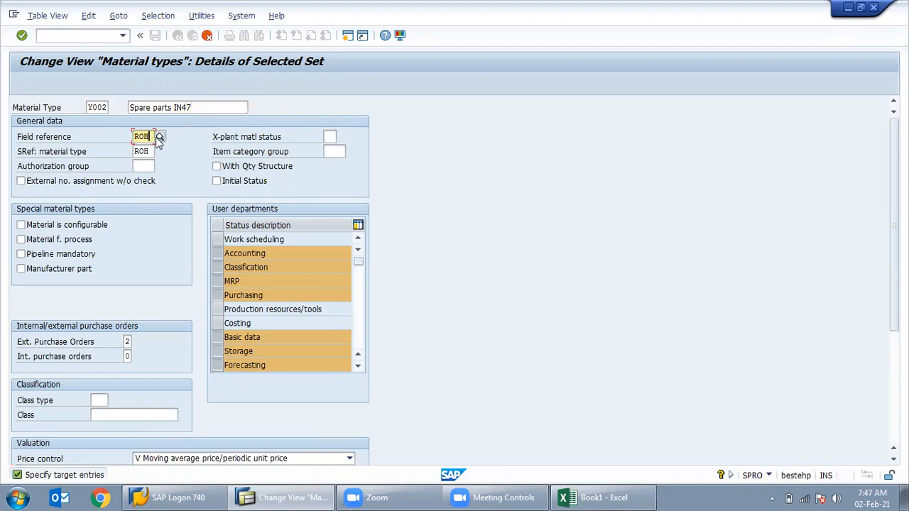
pyautogui.click(162, 137)
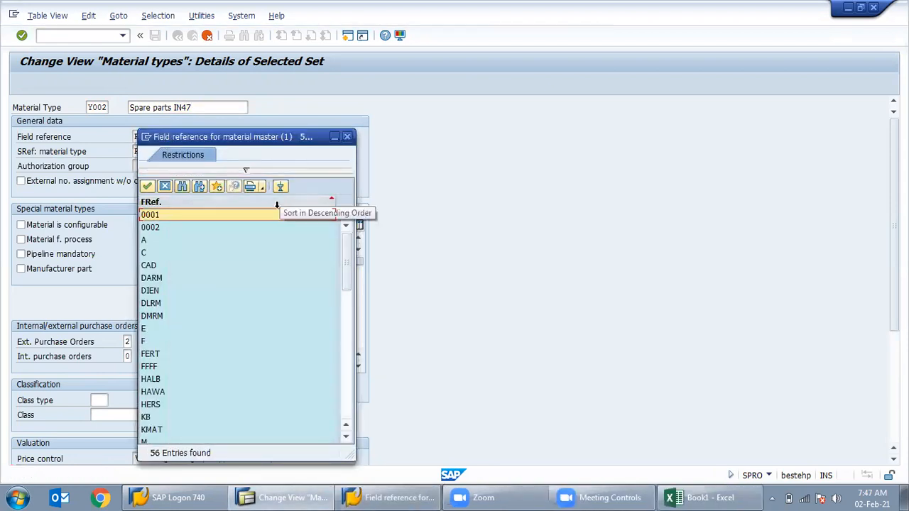
pyautogui.click(347, 349)
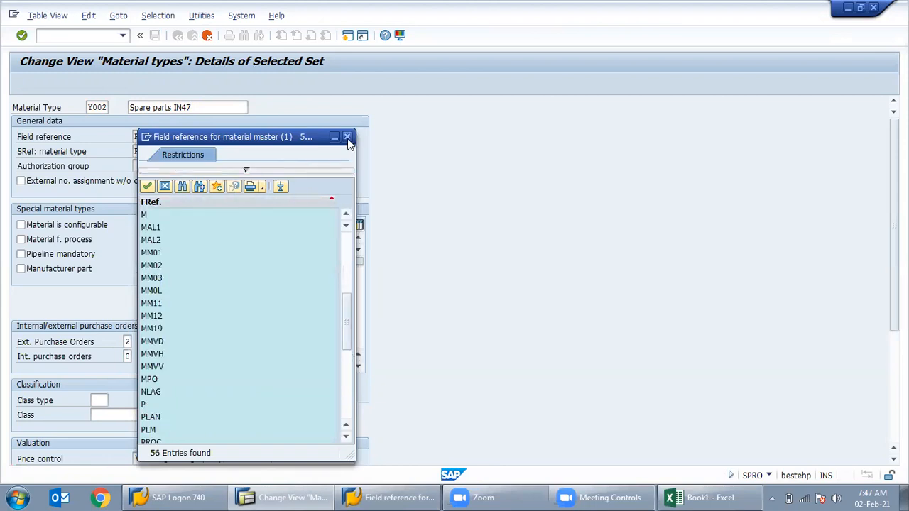
pyautogui.click(347, 246)
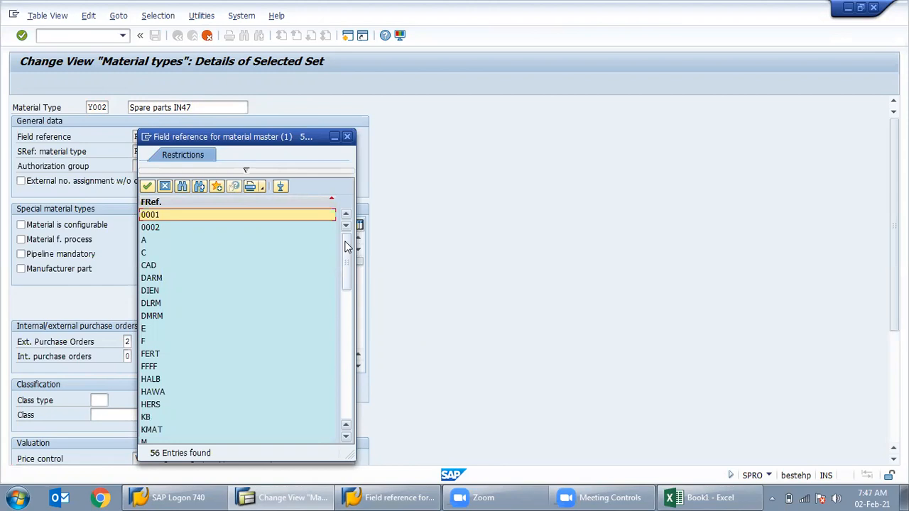
pyautogui.click(351, 315)
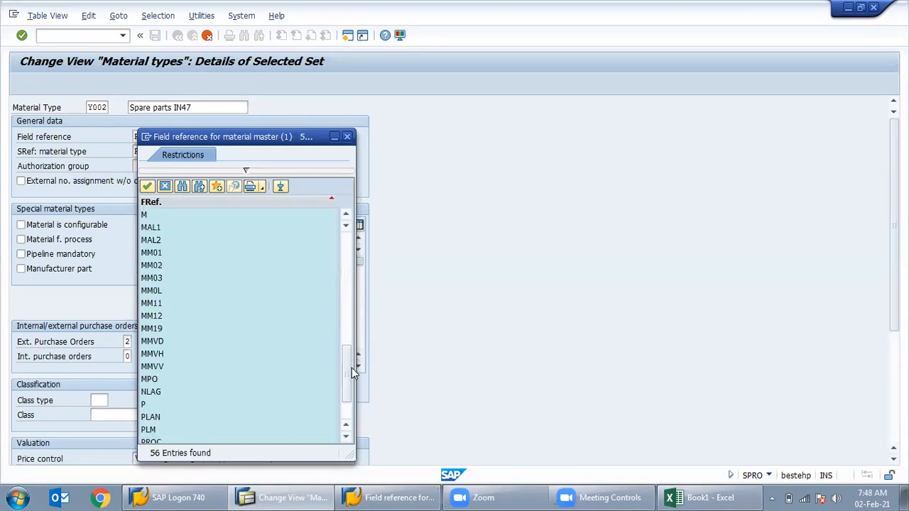
pyautogui.click(351, 368)
pyautogui.click(348, 273)
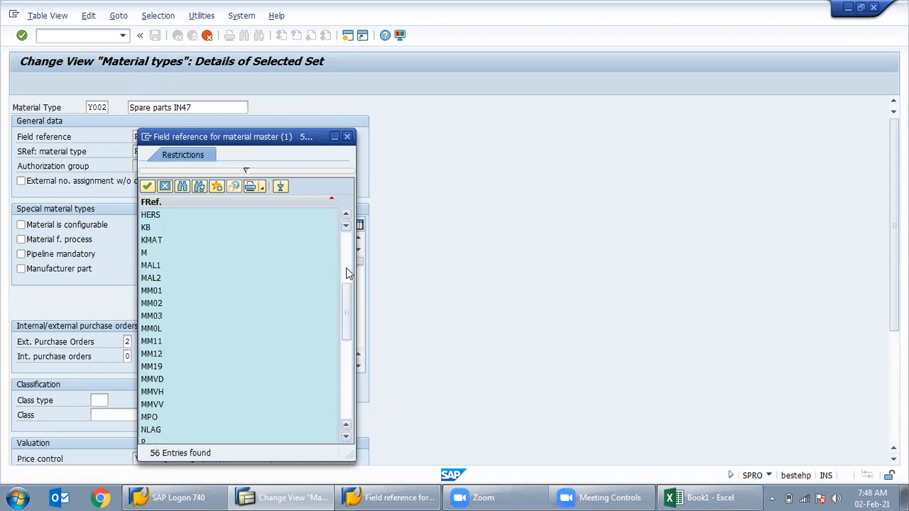
pyautogui.click(348, 273)
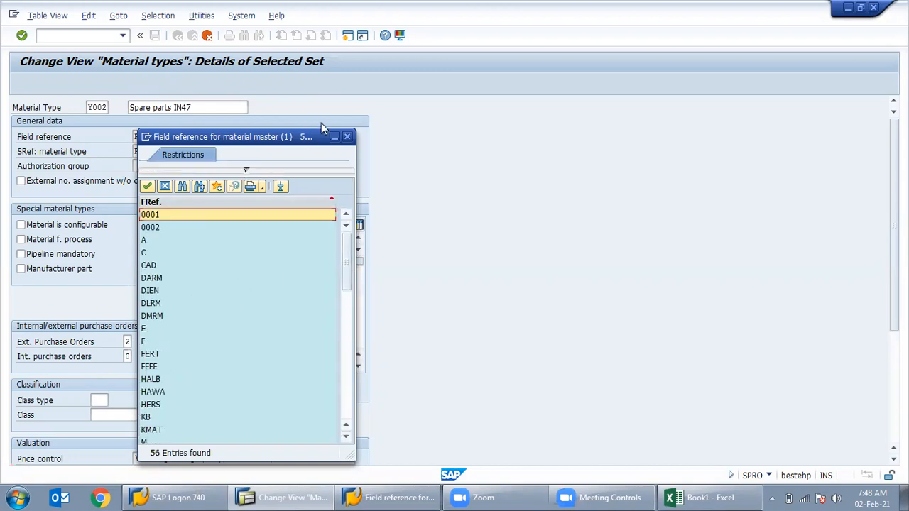
pyautogui.click(347, 136)
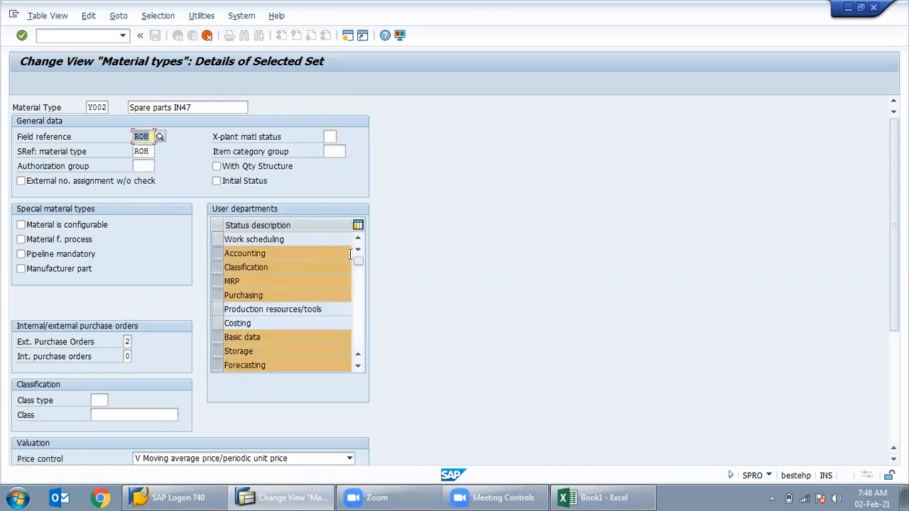
# Review which user departments are selected for material type Y002, from Work scheduling to Storage location stocks.
pyautogui.click(358, 288)
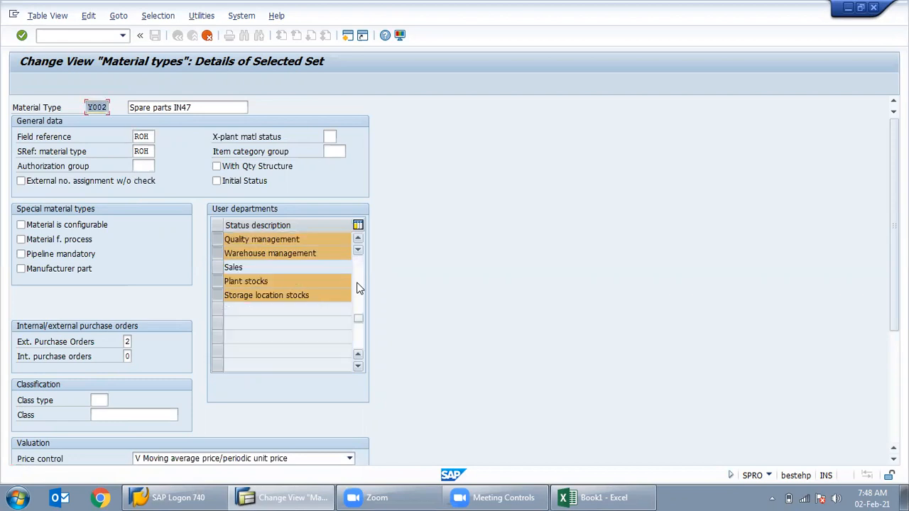
pyautogui.click(358, 240)
pyautogui.click(357, 240)
pyautogui.click(358, 240)
pyautogui.click(358, 240)
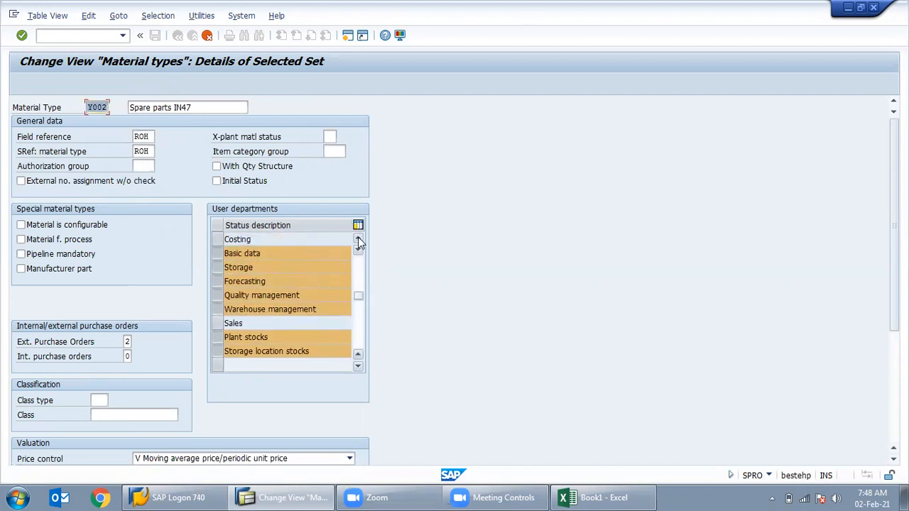
pyautogui.click(358, 240)
pyautogui.click(357, 240)
pyautogui.click(357, 240)
pyautogui.click(358, 240)
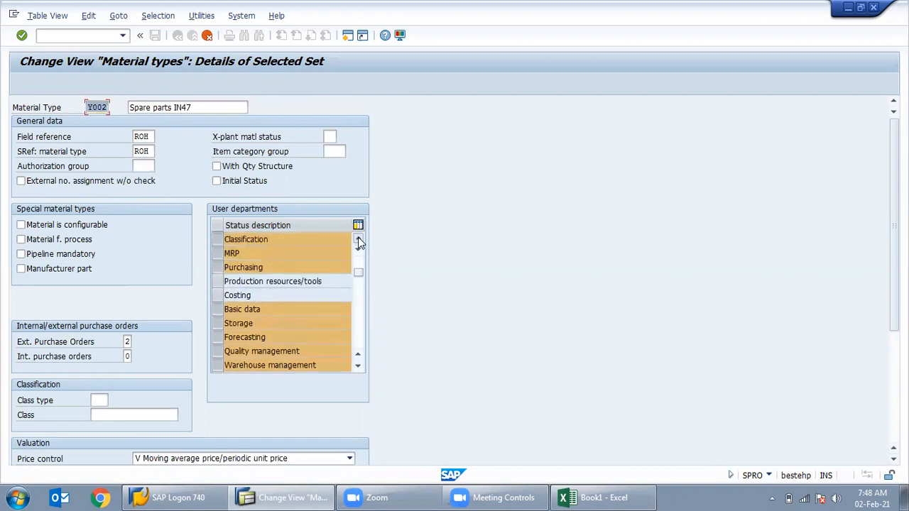
pyautogui.click(357, 240)
pyautogui.click(358, 240)
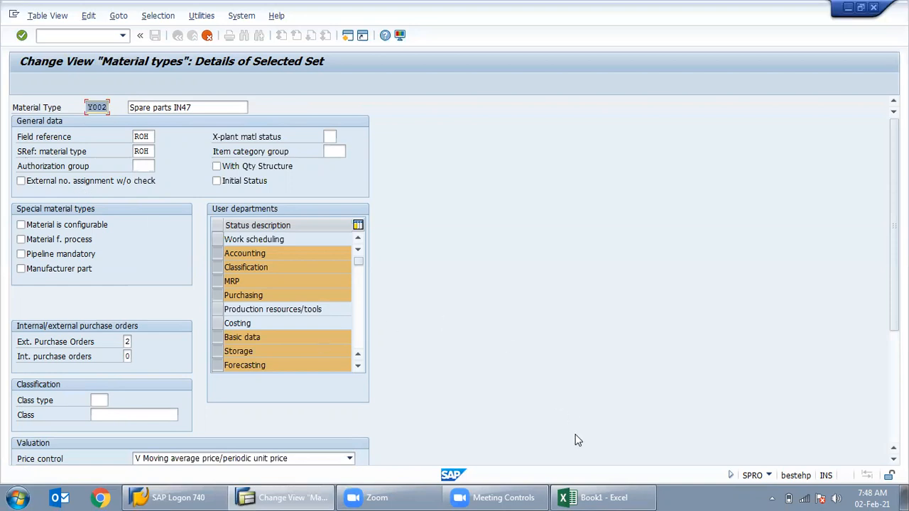
# Switch to the Book1 workbook in Excel and enter the label "External Number Range" in cell L6.
pyautogui.click(610, 497)
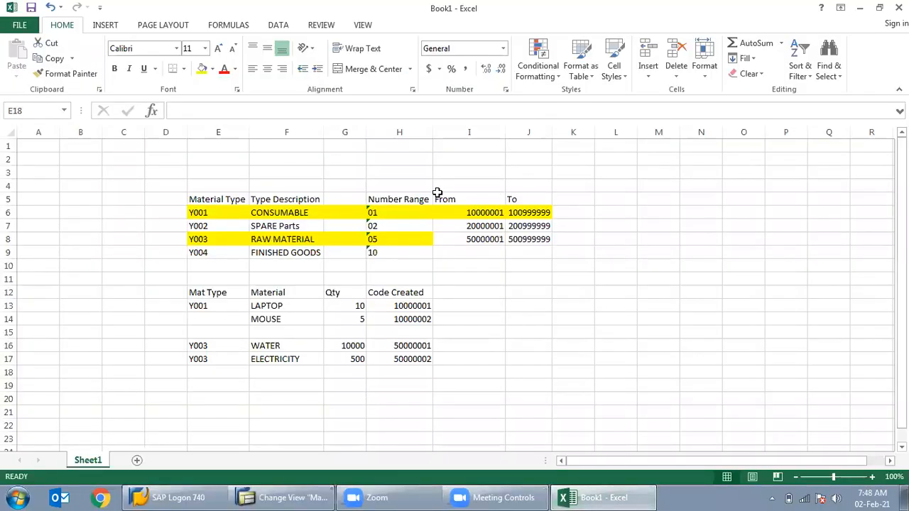
pyautogui.moveTo(412, 203); pyautogui.dragTo(504, 202)
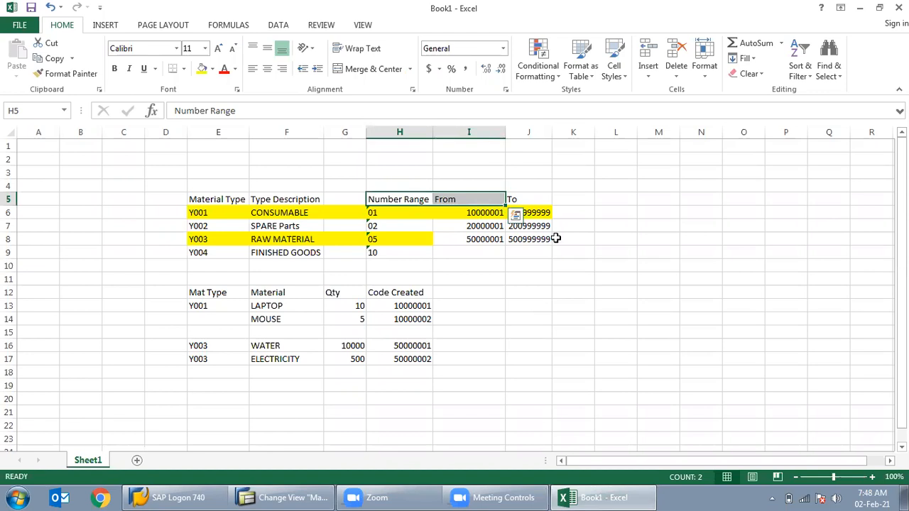
pyautogui.click(502, 249)
pyautogui.click(587, 213)
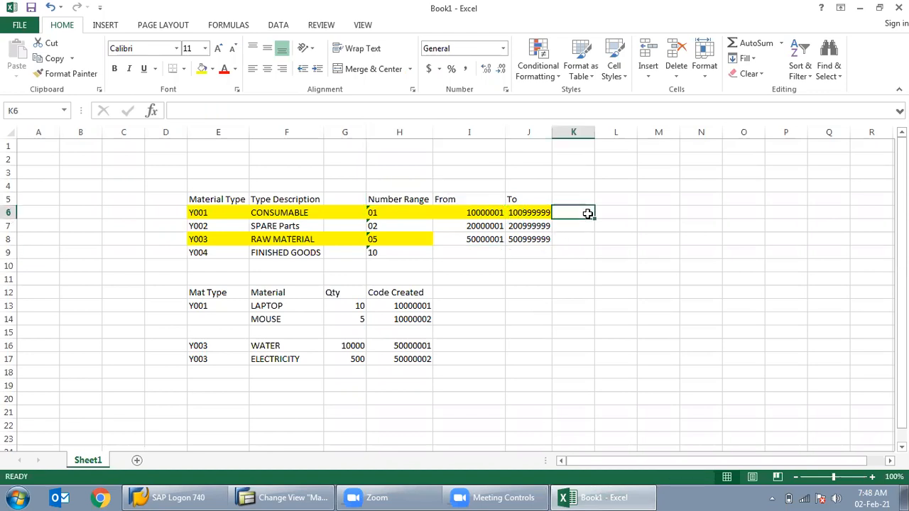
pyautogui.click(616, 215)
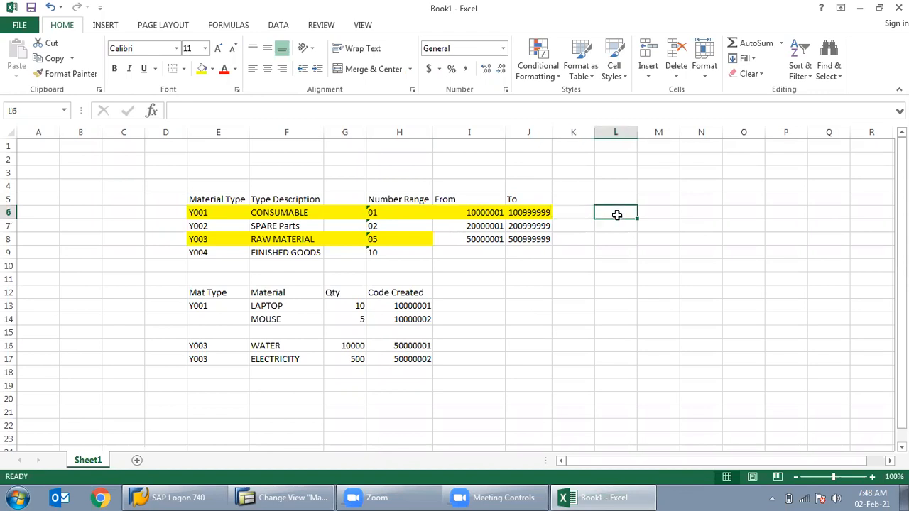
pyautogui.write('Exte')
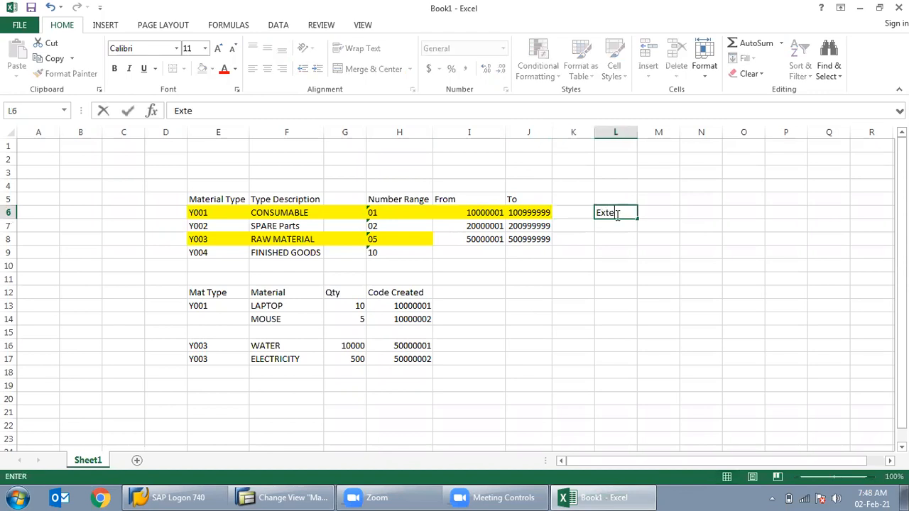
pyautogui.write('rnal Number')
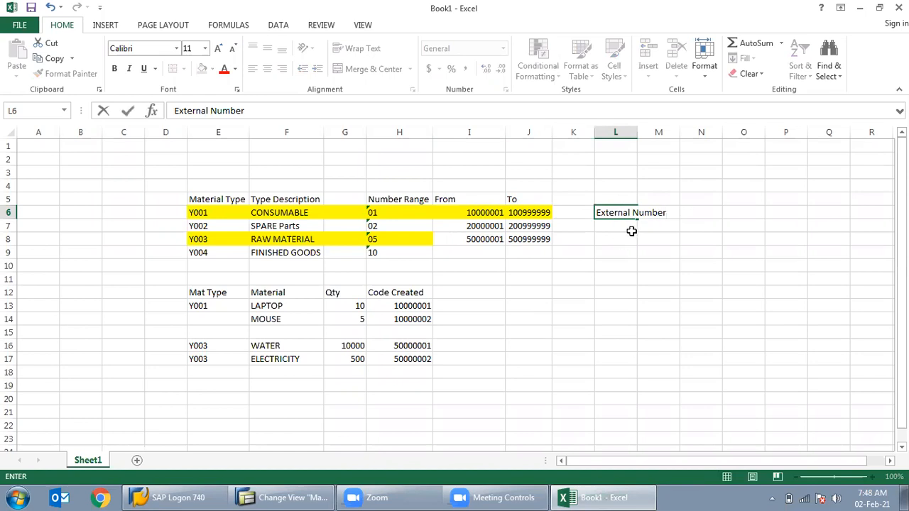
pyautogui.write(' Range')
pyautogui.hotkey('ctrl', 'Return')
pyautogui.click(631, 230)
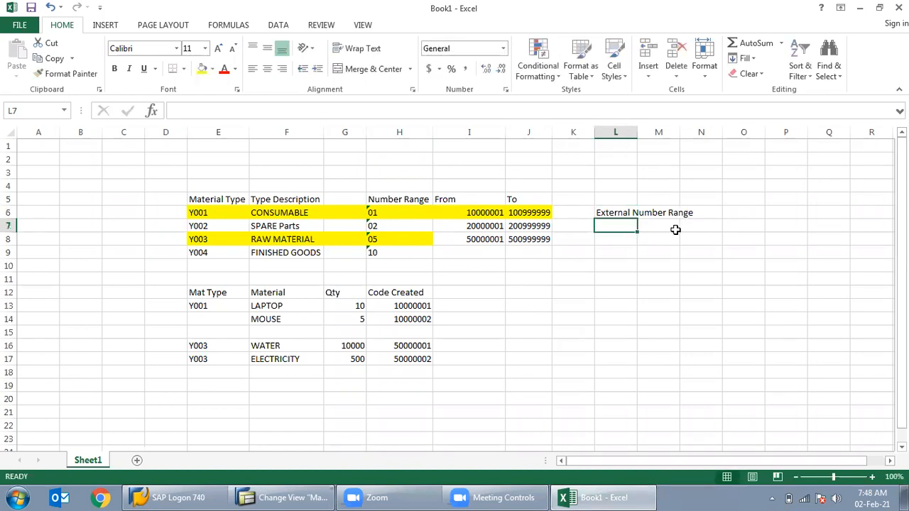
# Merge and centre cells L6:L8, align the External Number Range label to the middle vertically and wrap its text.
pyautogui.click(611, 212)
pyautogui.moveTo(612, 212); pyautogui.dragTo(616, 238)
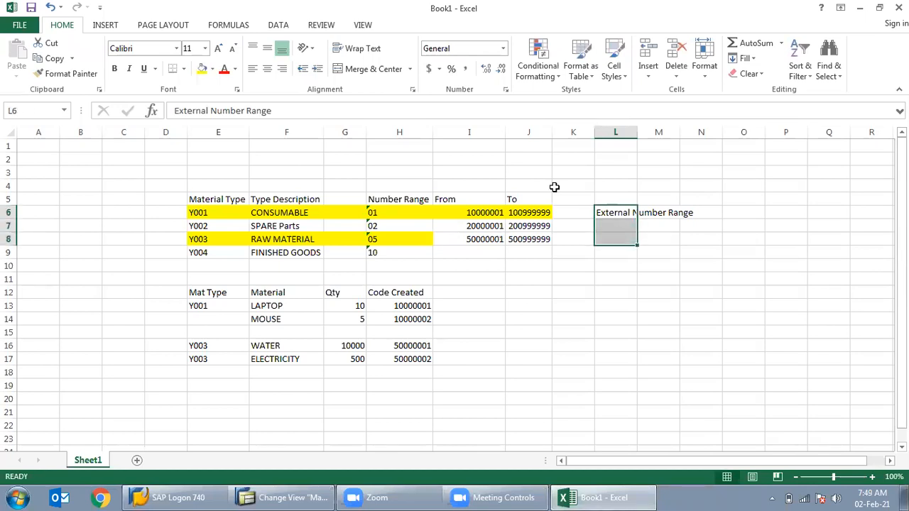
pyautogui.click(366, 69)
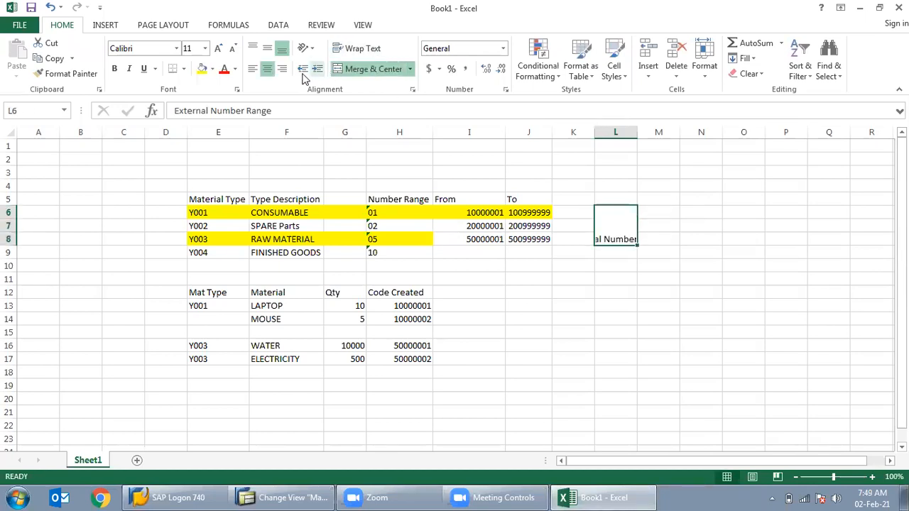
pyautogui.click(267, 48)
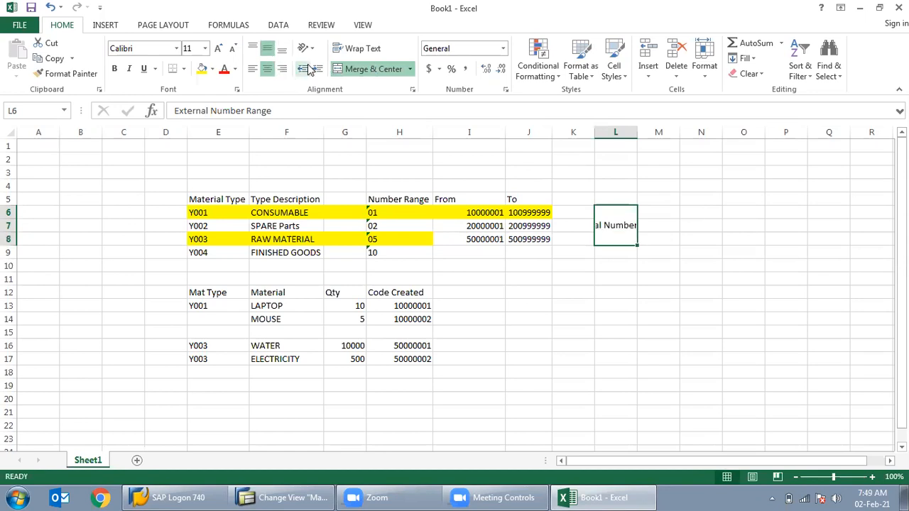
pyautogui.click(357, 49)
pyautogui.click(577, 282)
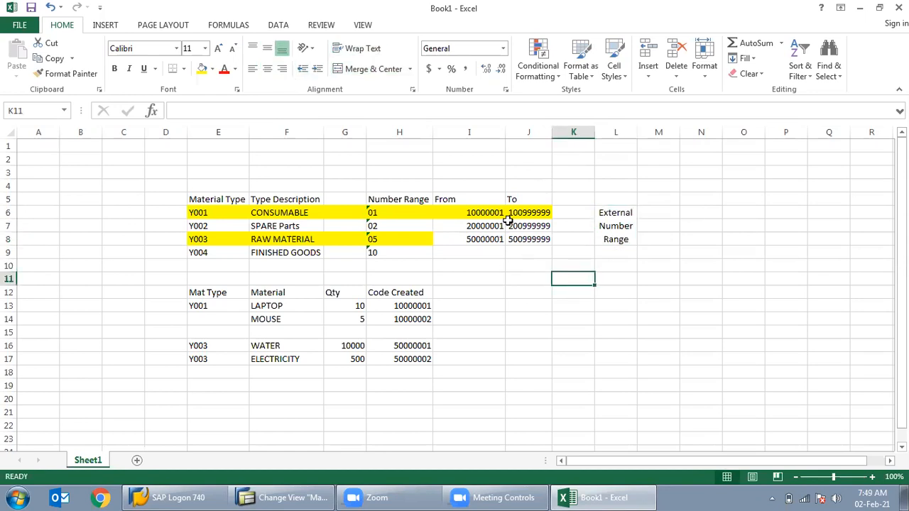
pyautogui.moveTo(401, 199); pyautogui.dragTo(526, 239)
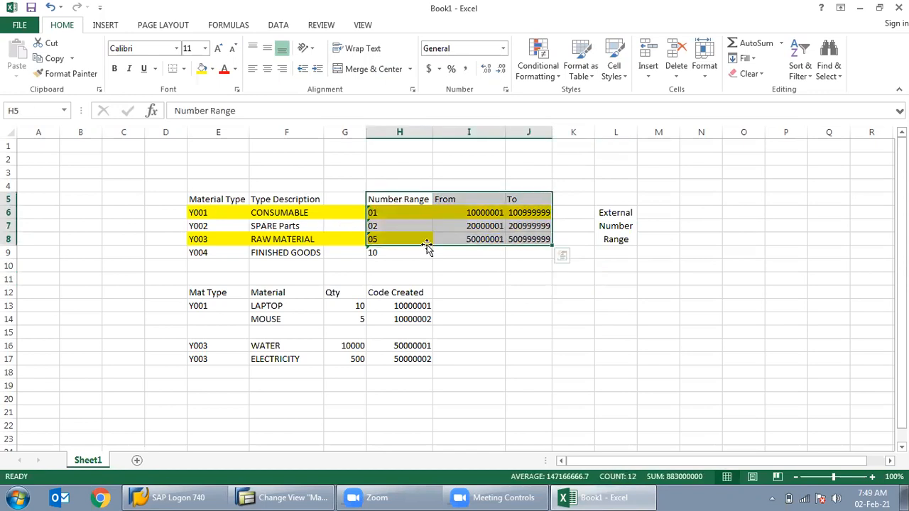
pyautogui.click(608, 210)
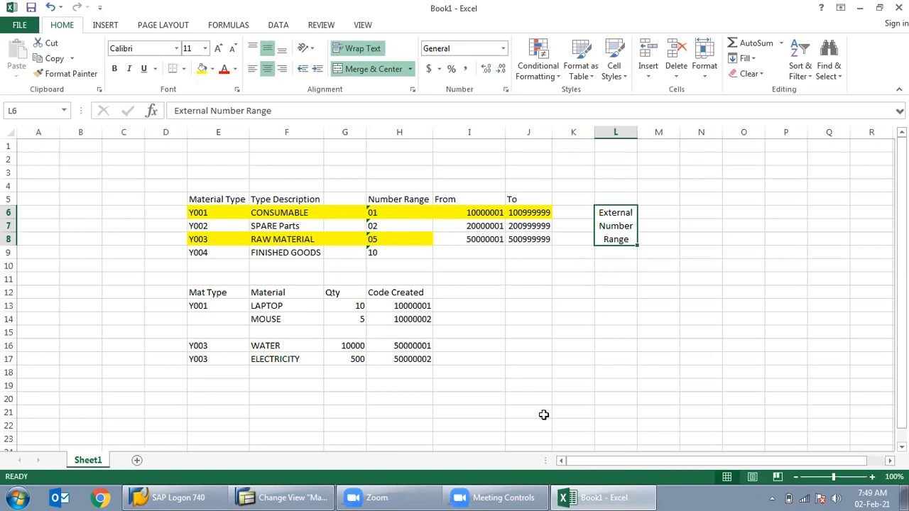
# Switch back to SAP and confirm the Y002 copy together with its quantity/value updating and other dependent entries.
pyautogui.click(307, 491)
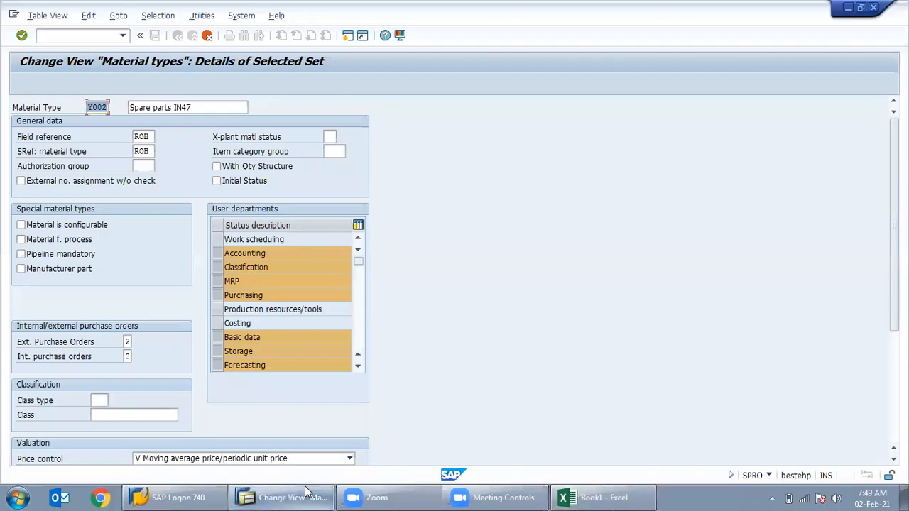
pyautogui.click(208, 107)
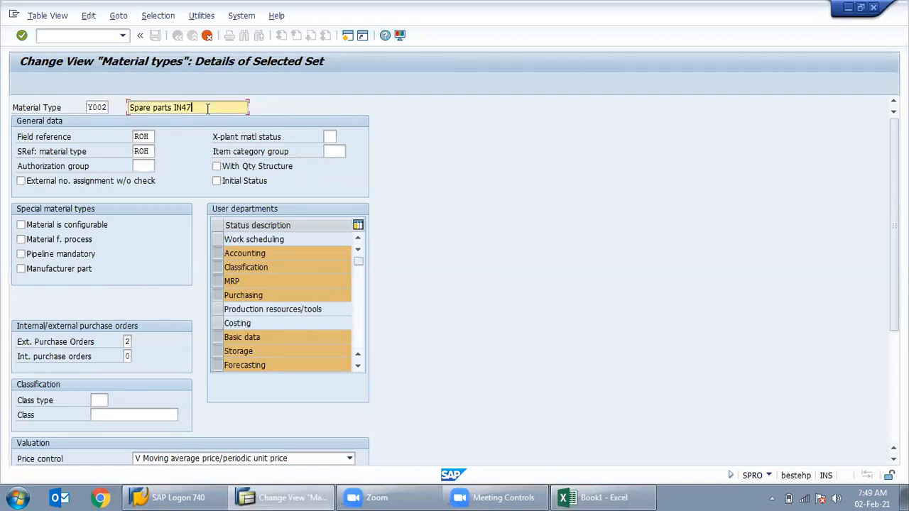
pyautogui.press('Return')
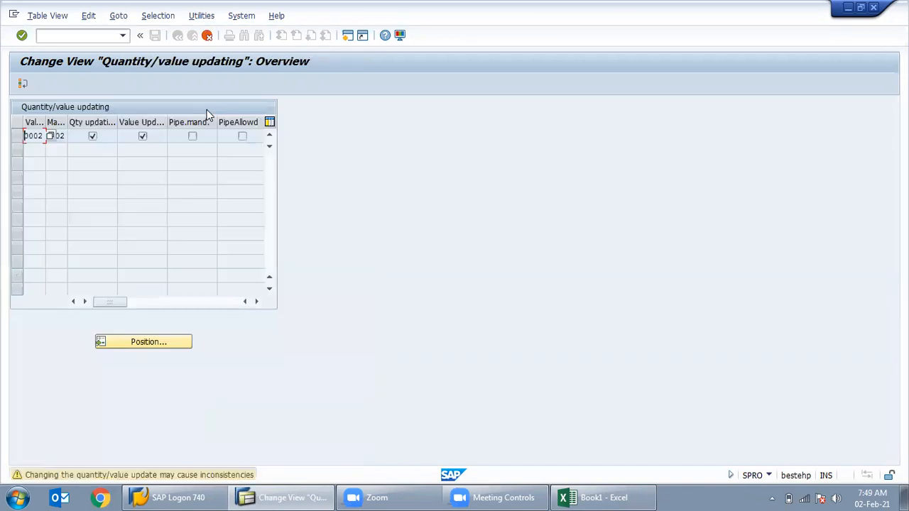
pyautogui.press('Return')
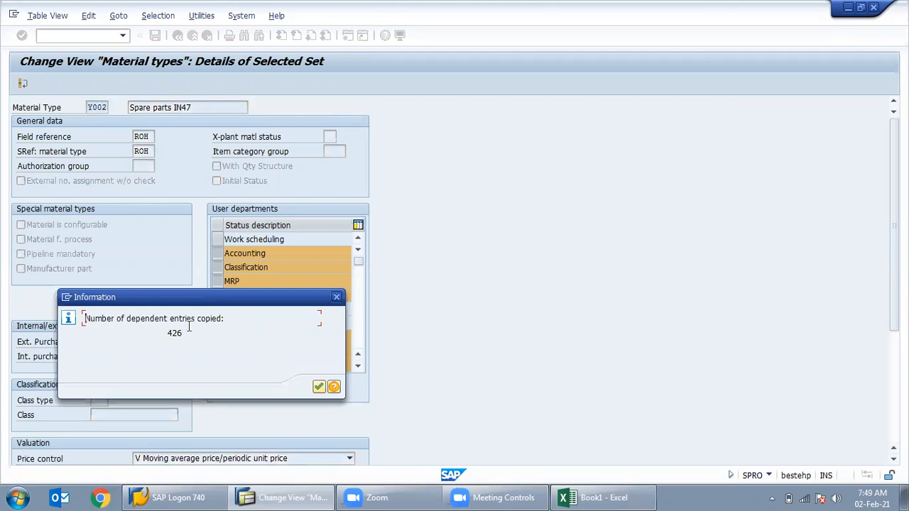
pyautogui.moveTo(167, 332); pyautogui.dragTo(186, 332)
pyautogui.click(320, 388)
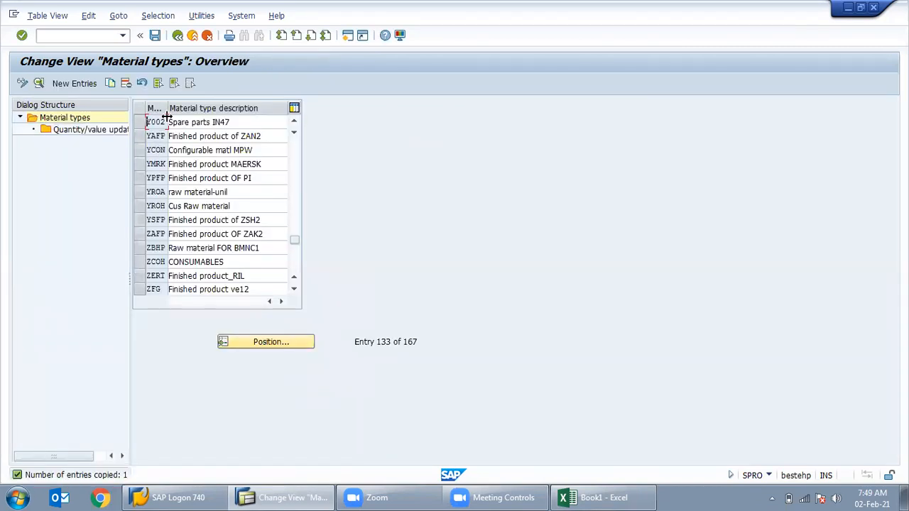
# Save material type Y002 to customizing request DPKK901408, and check the material type plan in Excel before returning to SAP.
pyautogui.moveTo(238, 123); pyautogui.dragTo(161, 126)
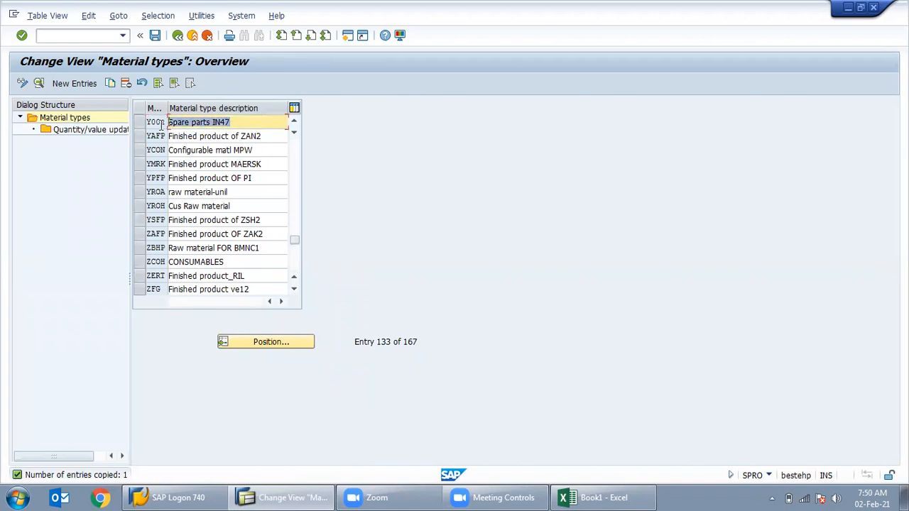
pyautogui.click(155, 35)
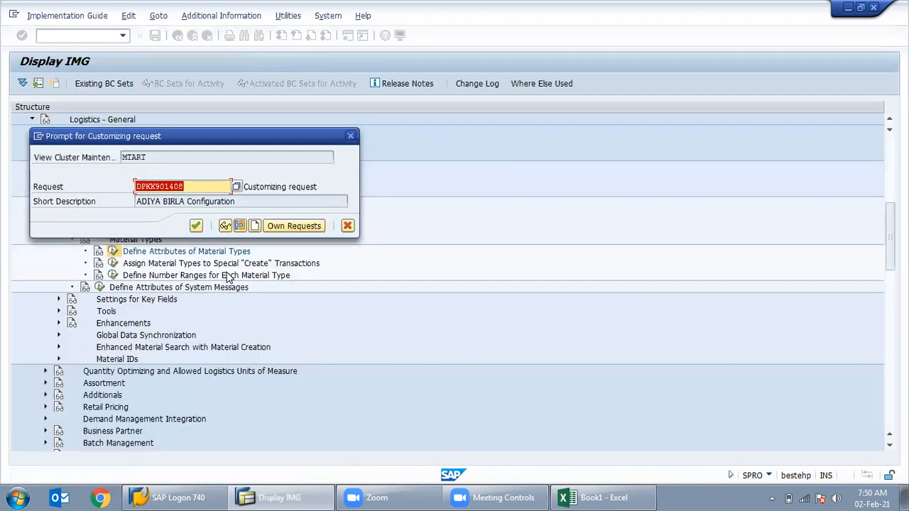
pyautogui.click(196, 226)
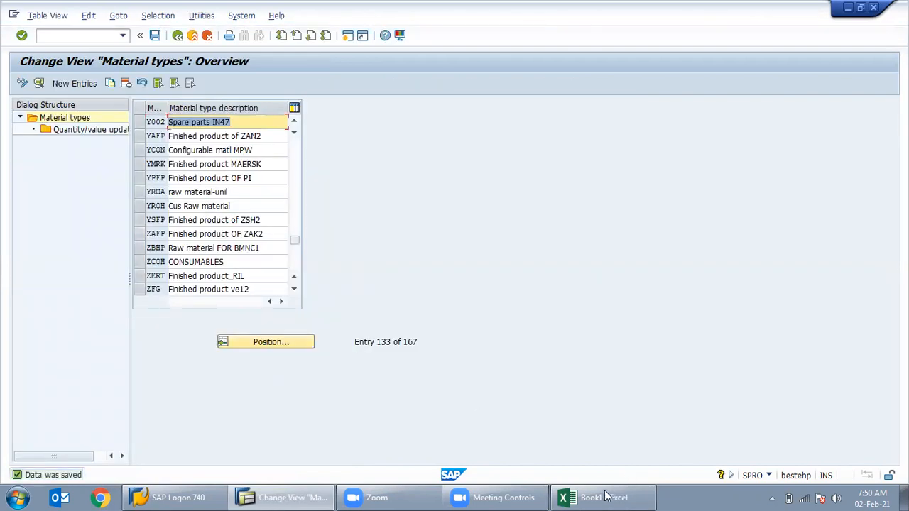
pyautogui.click(603, 497)
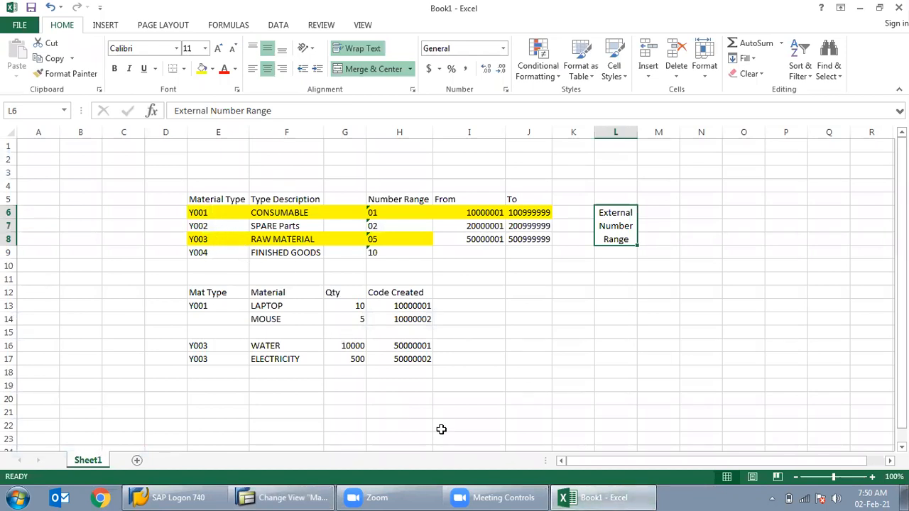
pyautogui.click(298, 497)
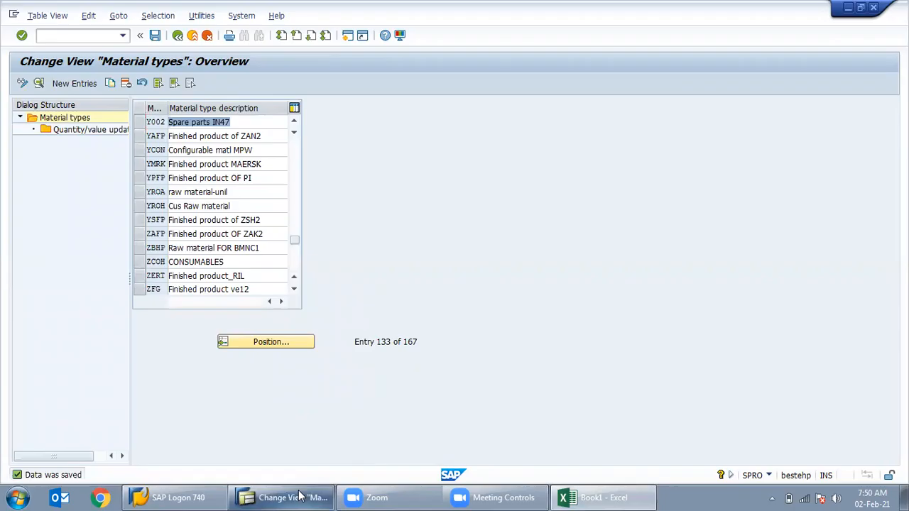
# Start a copy of raw material type ROH with the code Y003, checking the planned types in Excel before returning to SAP.
pyautogui.click(297, 204)
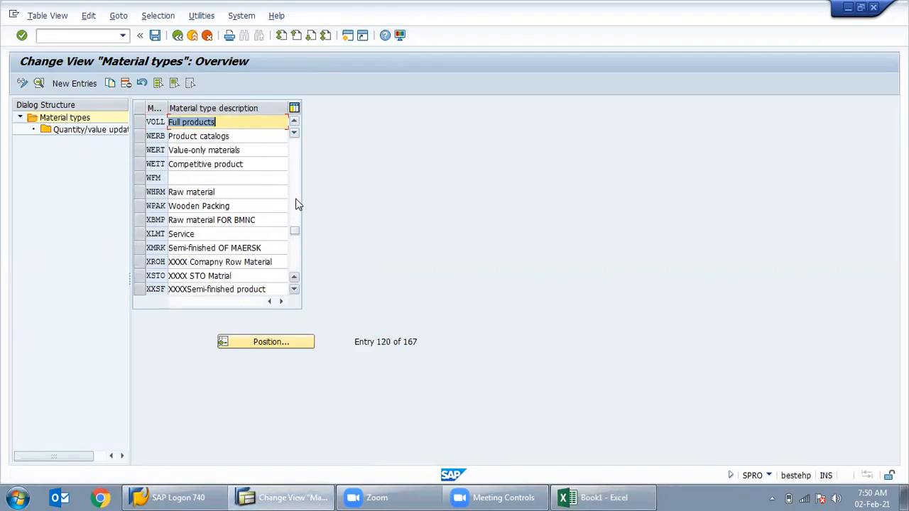
pyautogui.click(295, 198)
pyautogui.click(297, 192)
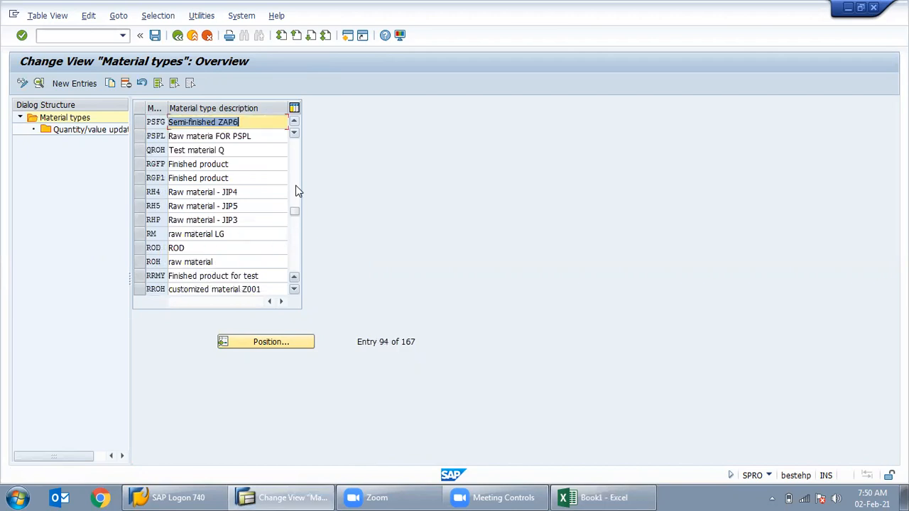
pyautogui.click(155, 261)
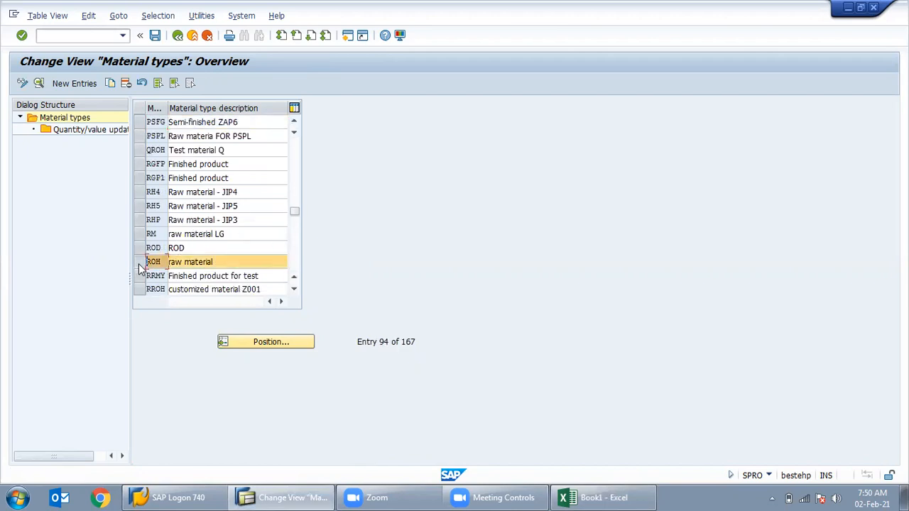
pyautogui.click(110, 84)
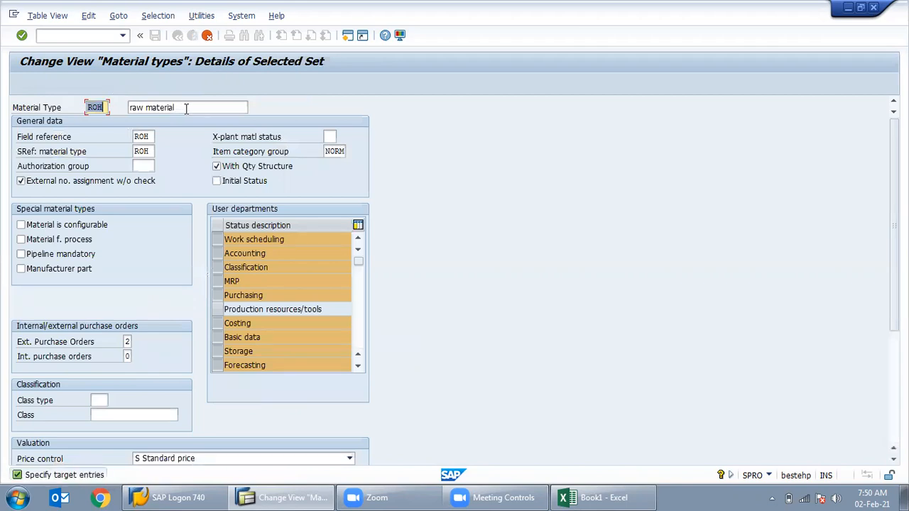
pyautogui.write('Y003')
pyautogui.click(568, 497)
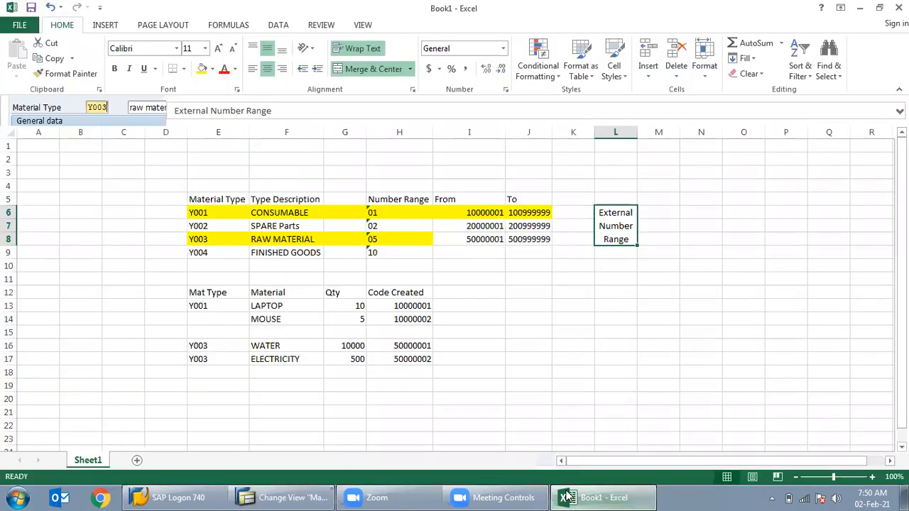
pyautogui.hotkey('alt', 'Tab')
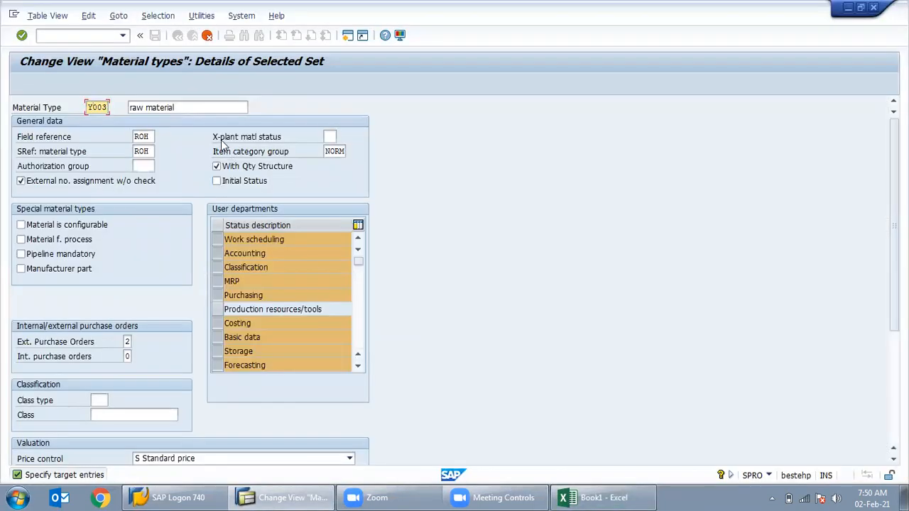
# Change the new material type's description to "Raw Material IN47".
pyautogui.moveTo(186, 106); pyautogui.dragTo(123, 107)
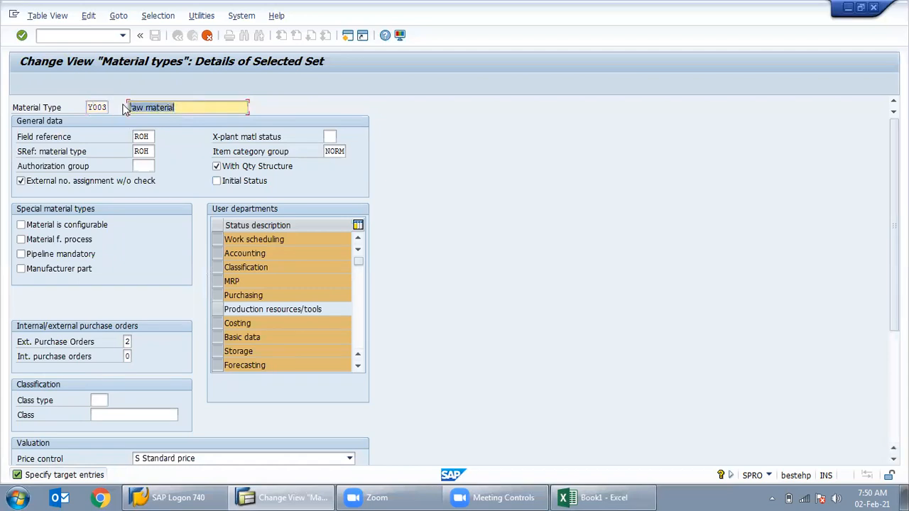
pyautogui.click(130, 107)
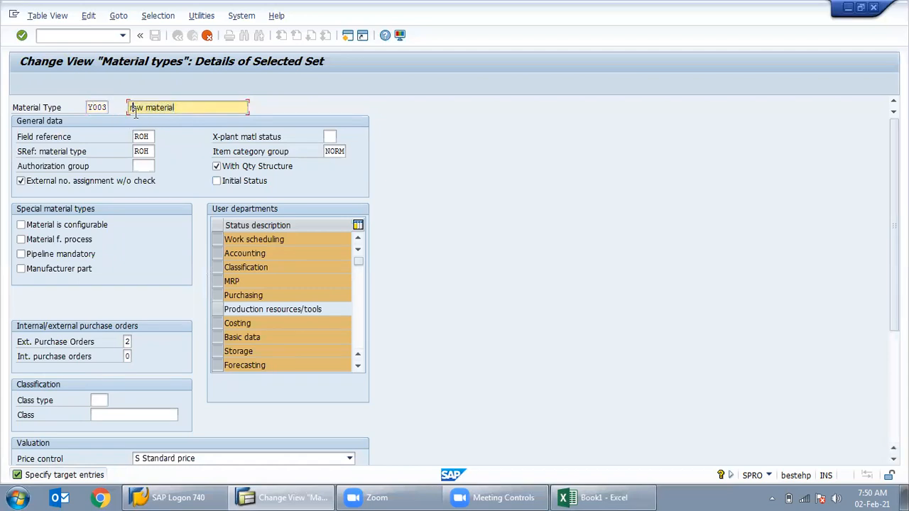
pyautogui.press('Delete')
pyautogui.write('R')
pyautogui.click(157, 107)
pyautogui.press('BackSpace')
pyautogui.write('M')
pyautogui.click(212, 104)
pyautogui.write('IN47')
# Confirm the Y003 copy together with its dependent quantity/value updating entries.
pyautogui.click(149, 151)
pyautogui.press('Return')
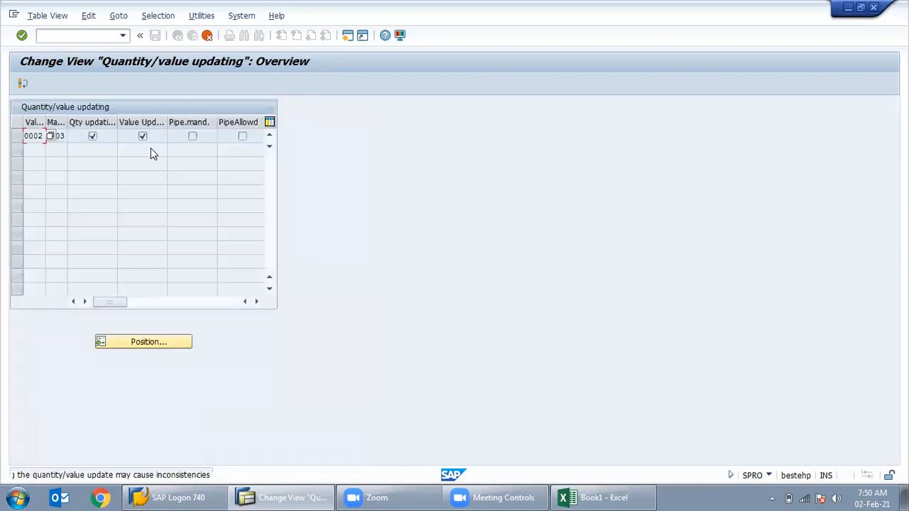
pyautogui.press('Return')
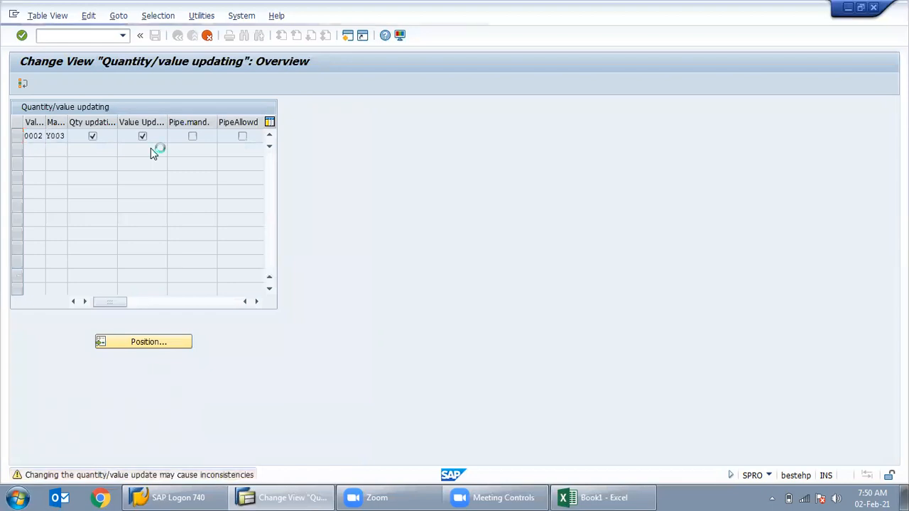
pyautogui.click(317, 388)
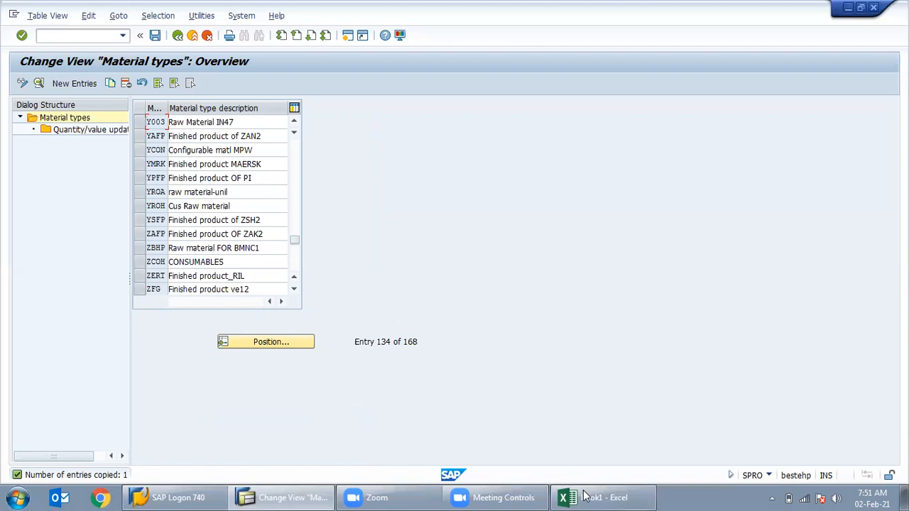
pyautogui.moveTo(587, 495)
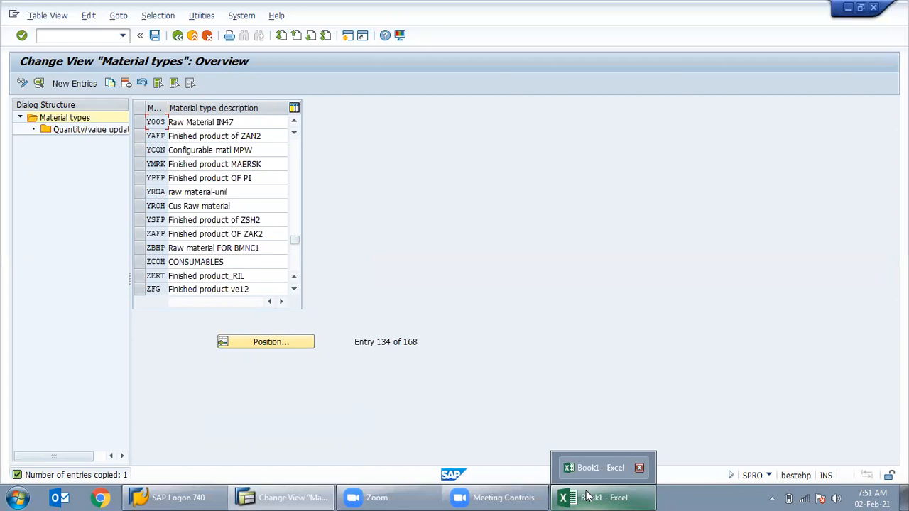
pyautogui.click(254, 122)
pyautogui.moveTo(254, 121); pyautogui.dragTo(163, 122)
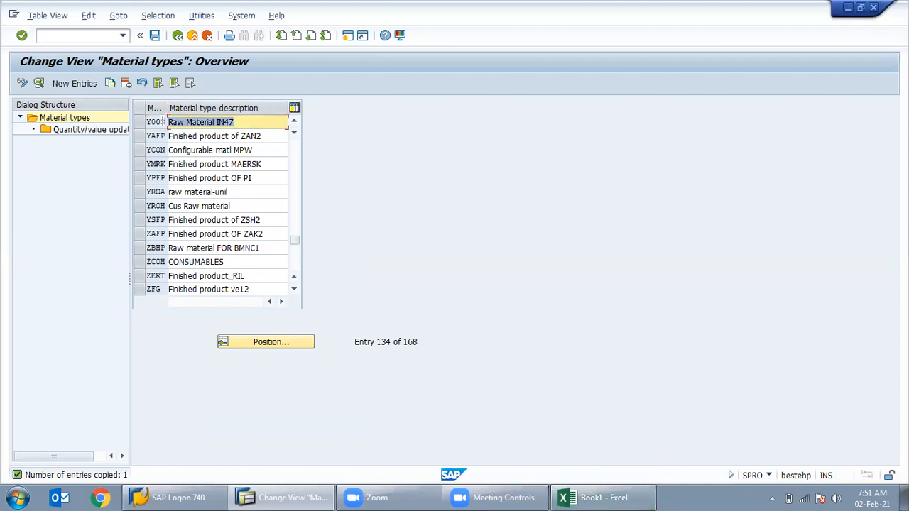
pyautogui.write('Umesh')
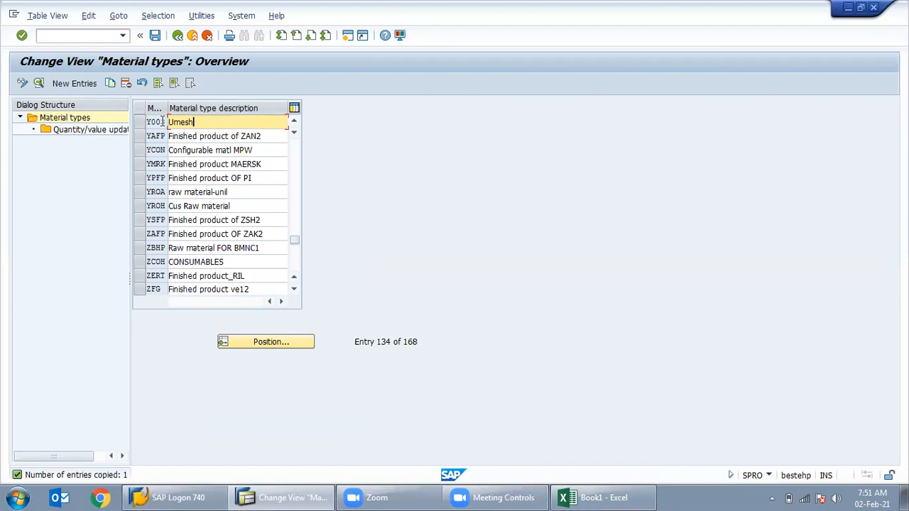
pyautogui.press('BackSpace')
pyautogui.press('BackSpace')
pyautogui.press('BackSpace')
pyautogui.press('BackSpace')
pyautogui.press('BackSpace')
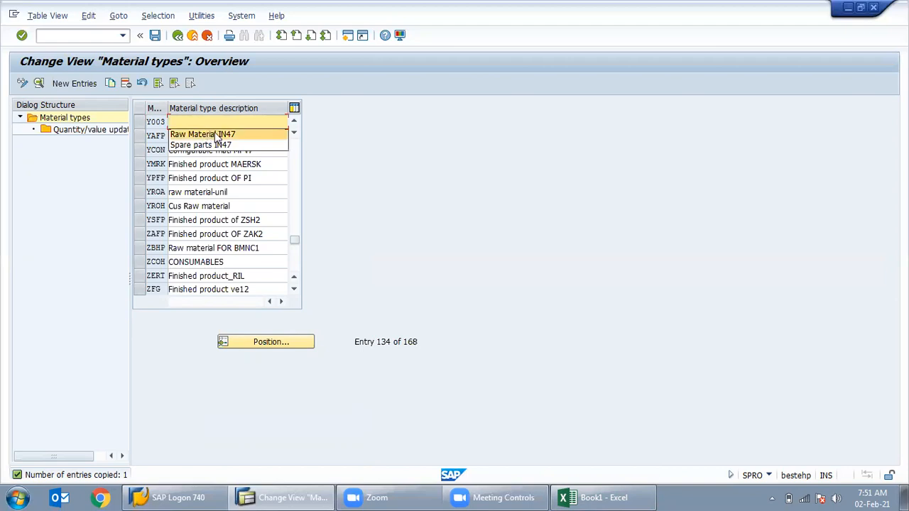
pyautogui.click(214, 134)
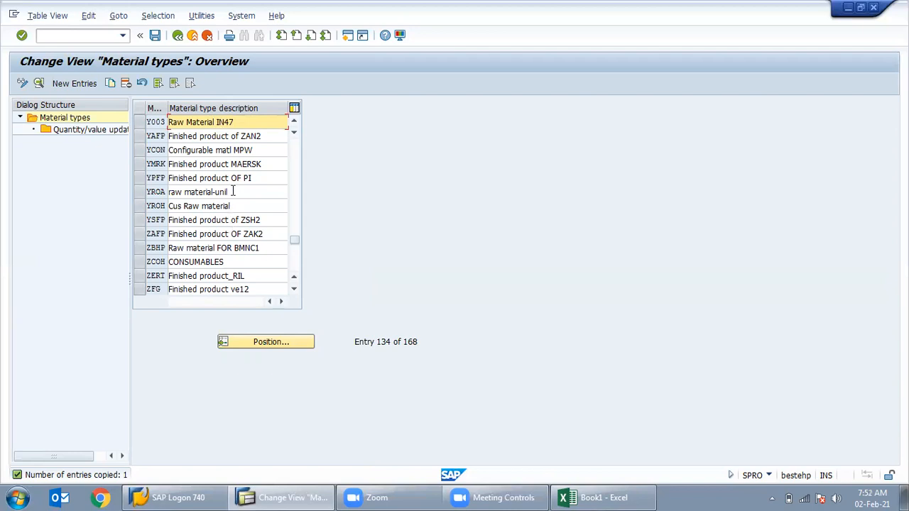
# Save material type Y003 with the description "Raw Material IN47".
pyautogui.doubleClick(248, 120)
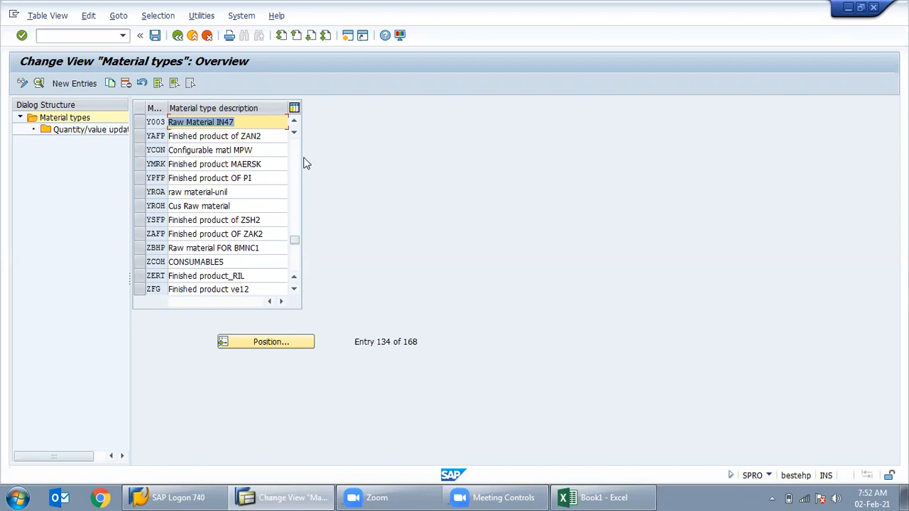
pyautogui.click(155, 35)
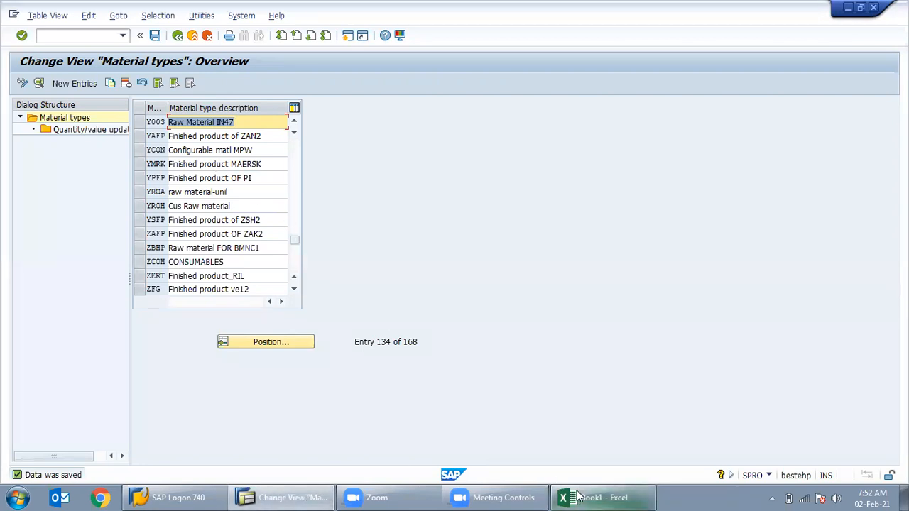
pyautogui.moveTo(577, 497)
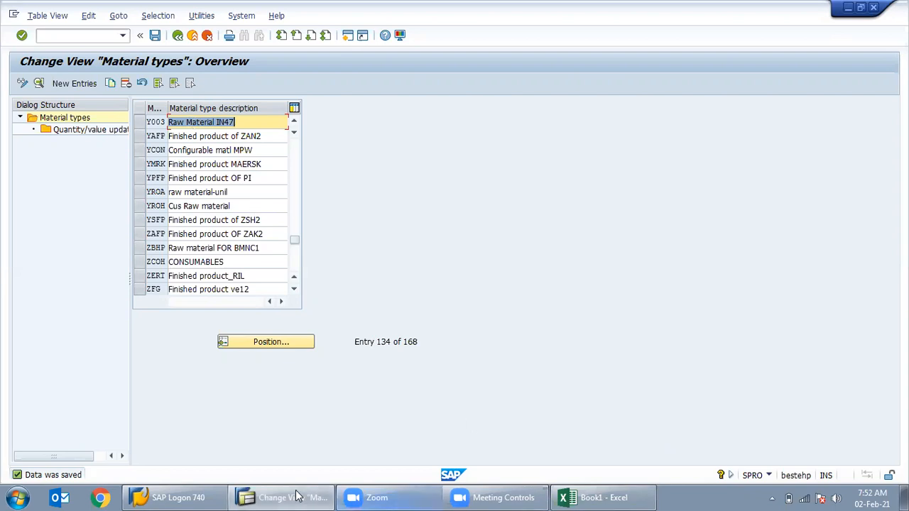
pyautogui.moveTo(297, 495)
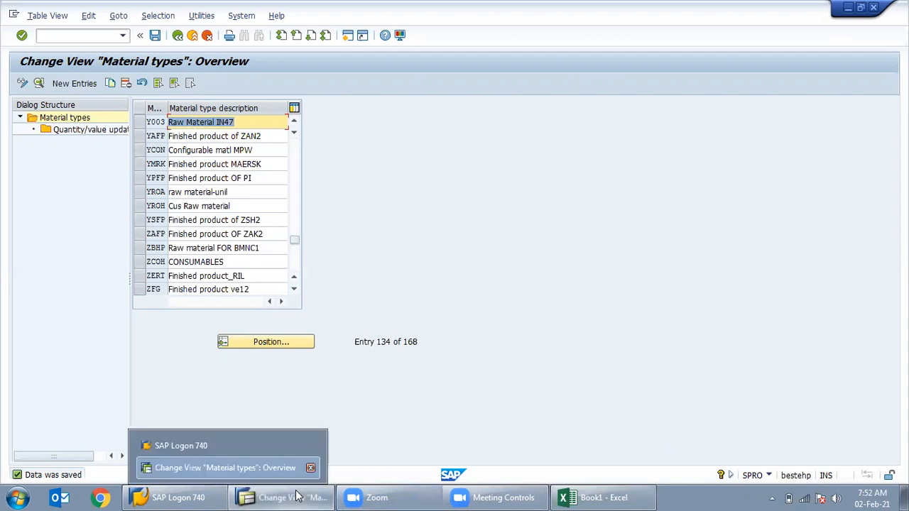
# Open the quantity/value updating settings of material type Y003 and jump to valuation area IN47.
pyautogui.click(141, 123)
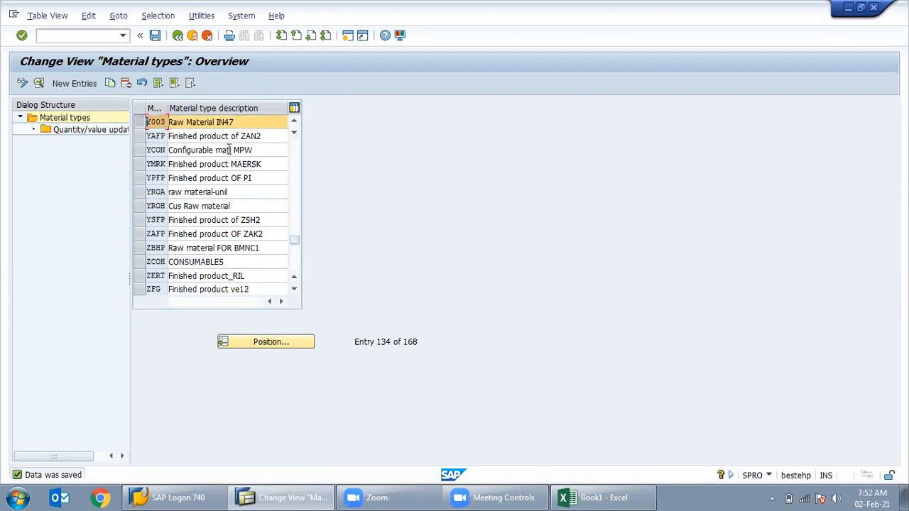
pyautogui.doubleClick(295, 122)
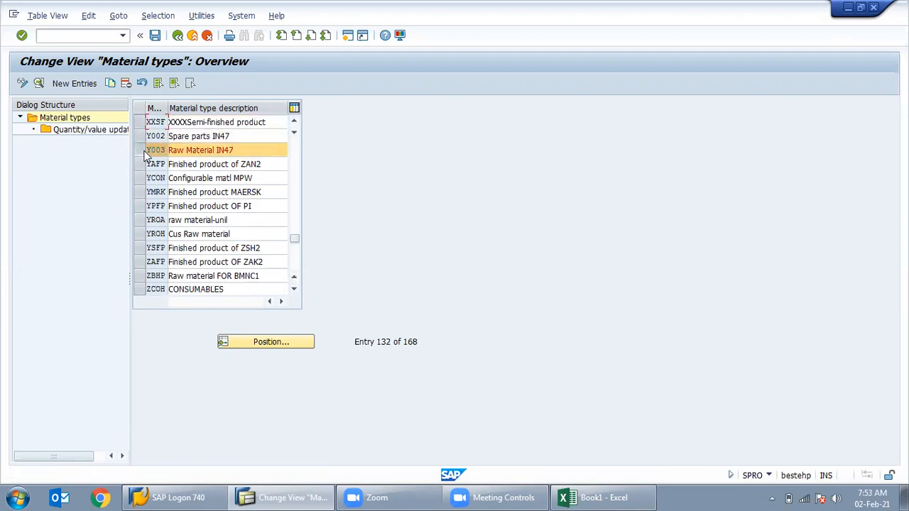
pyautogui.doubleClick(100, 134)
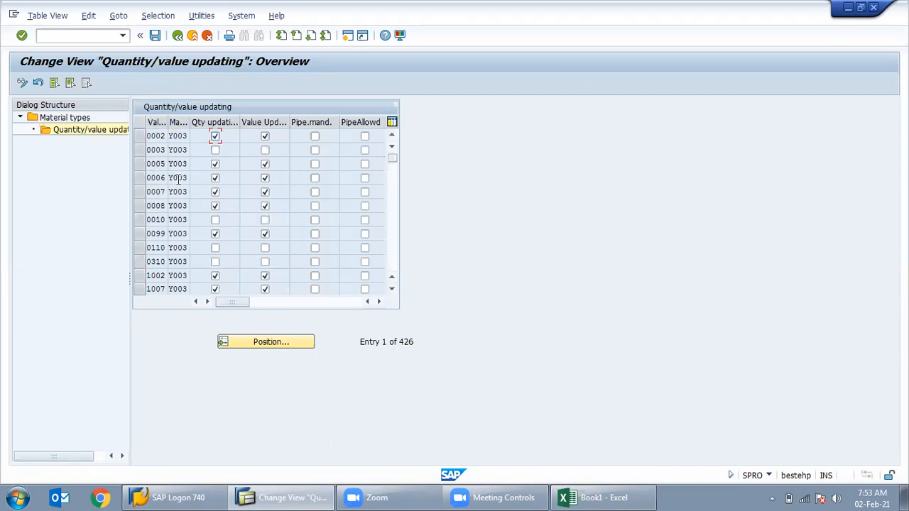
pyautogui.click(178, 150)
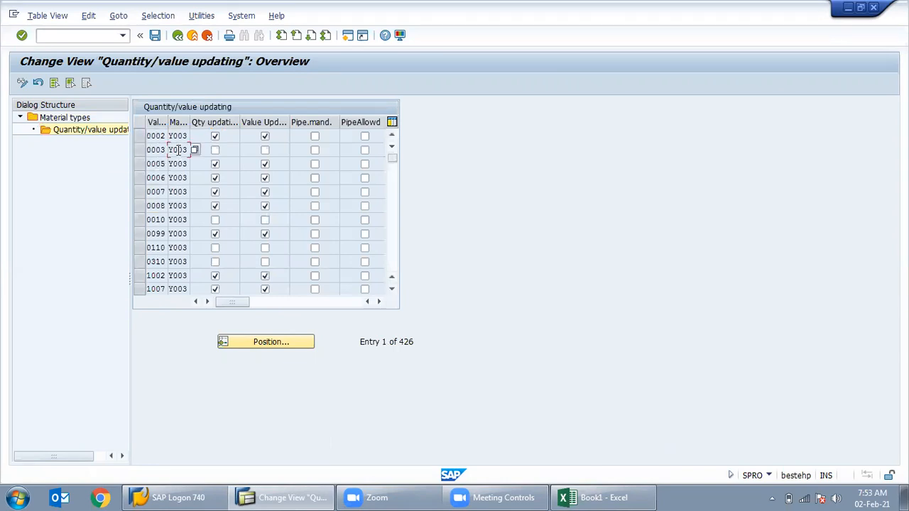
pyautogui.click(278, 343)
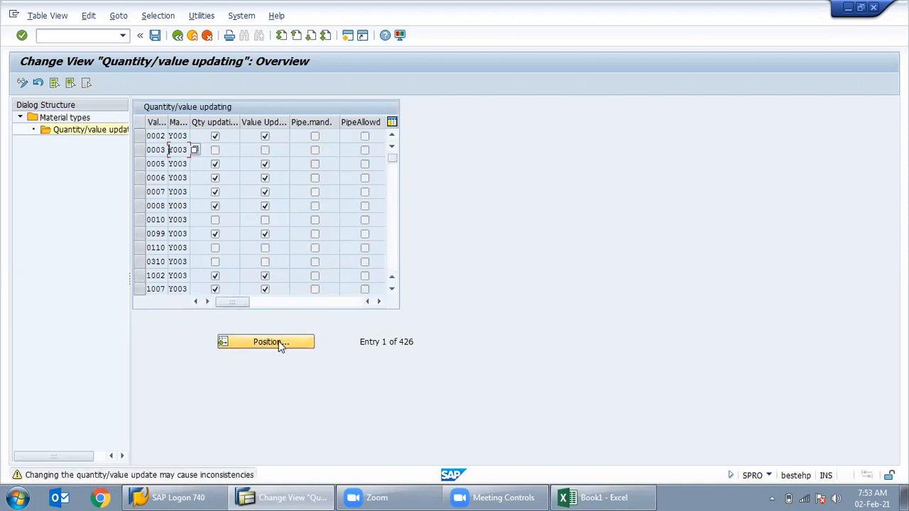
pyautogui.write('in47')
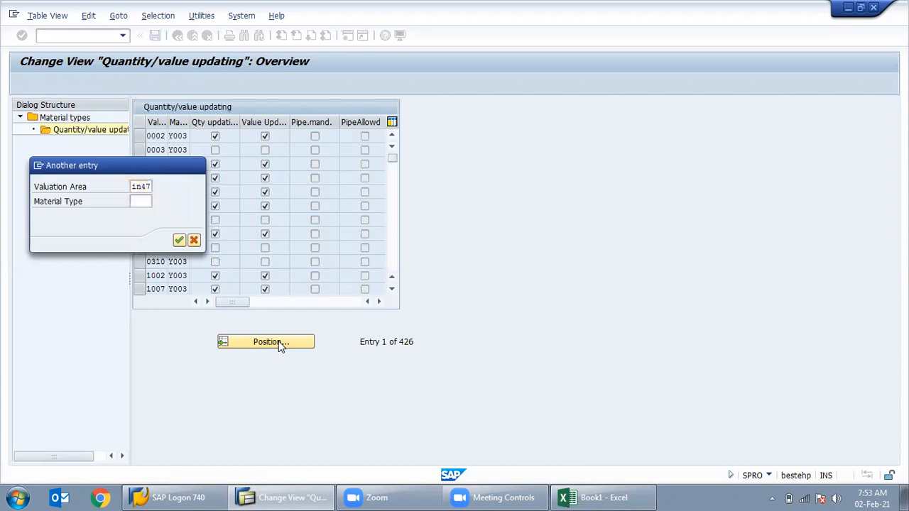
pyautogui.press('Return')
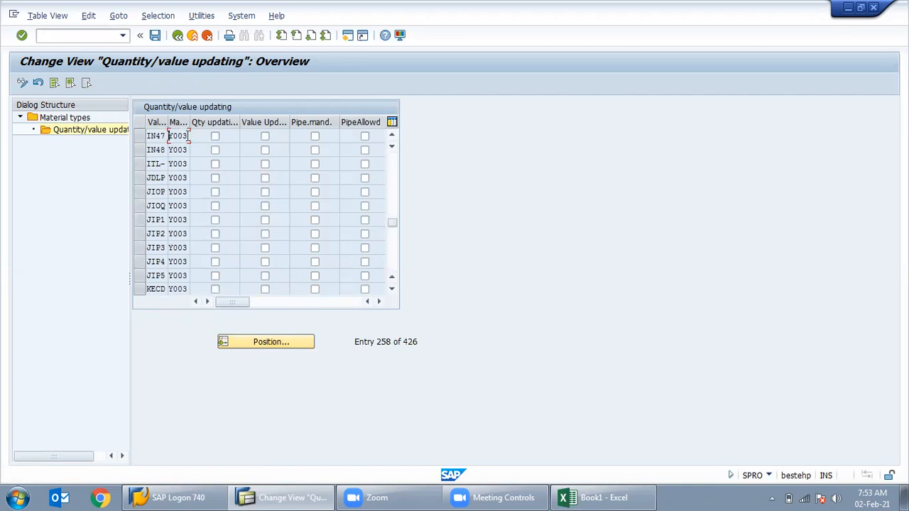
# Enable quantity updating and value updating for Y003 in valuation area IN47 and save.
pyautogui.press('Tab')
pyautogui.click(265, 136)
pyautogui.click(214, 136)
pyautogui.click(265, 136)
pyautogui.click(215, 136)
pyautogui.click(265, 136)
pyautogui.click(155, 35)
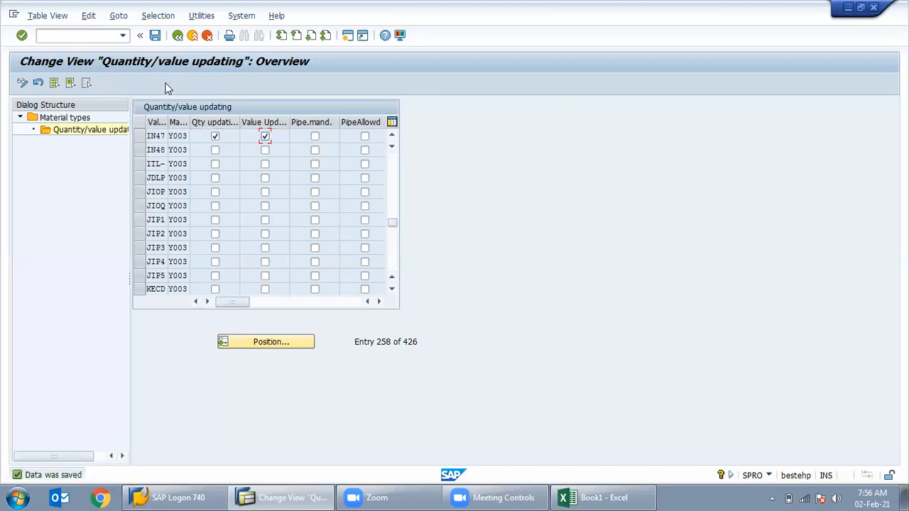
# Return to the material types overview, open the quantity/value updating settings of Y002 and look up valuation area Y555.
pyautogui.click(178, 35)
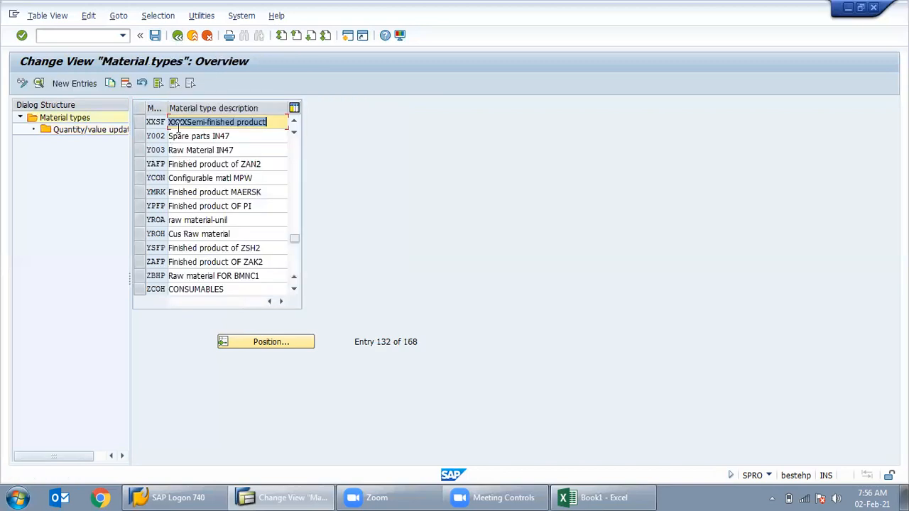
pyautogui.click(140, 138)
pyautogui.doubleClick(108, 128)
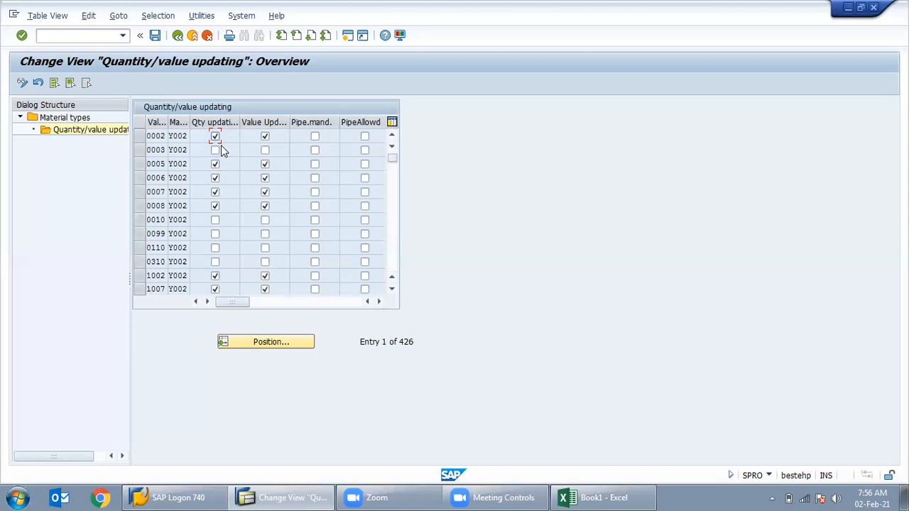
pyautogui.click(244, 338)
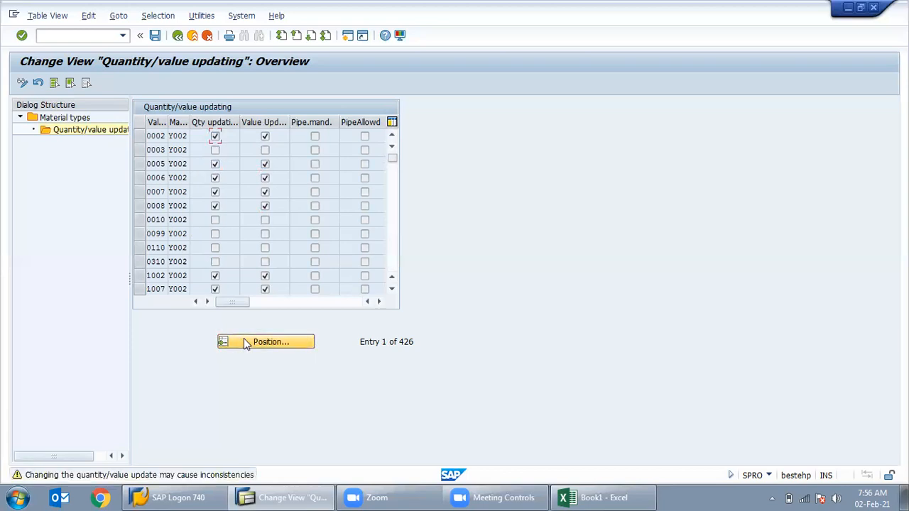
pyautogui.click(253, 340)
pyautogui.write('y555')
pyautogui.press('Return')
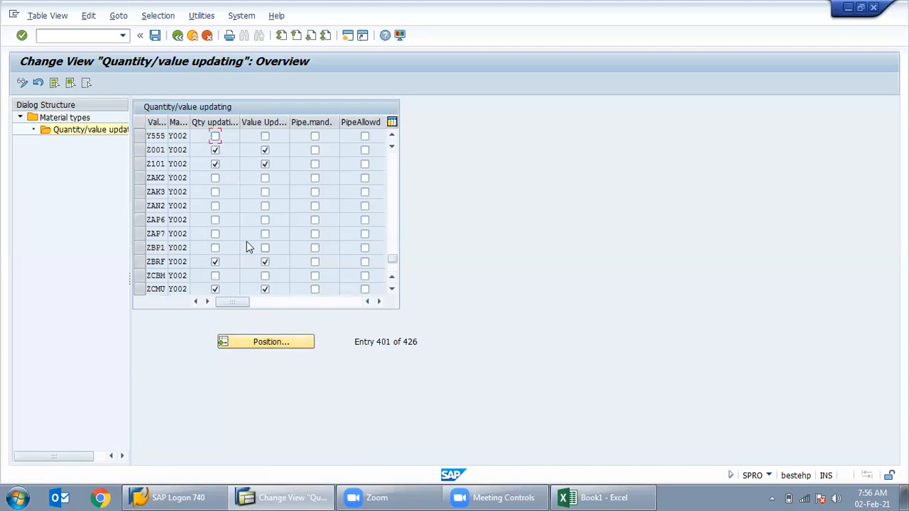
# Look up valuation area IN47 for Y002, check its quantity and value updating settings, and leave the view.
pyautogui.click(267, 342)
pyautogui.write('in')
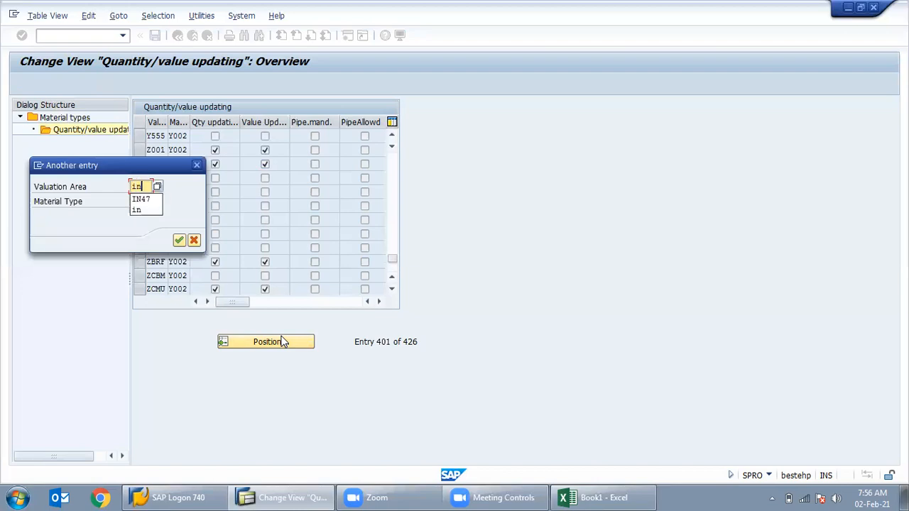
pyautogui.write('47')
pyautogui.press('Return')
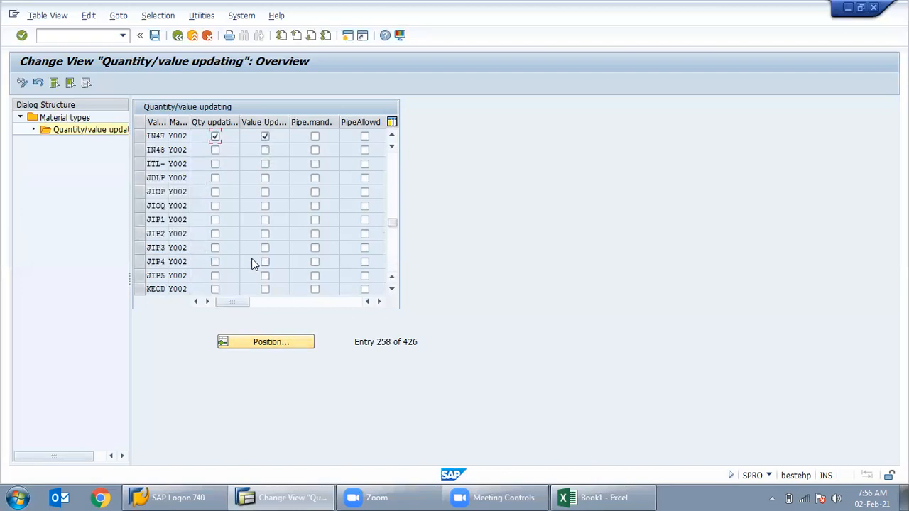
pyautogui.click(177, 40)
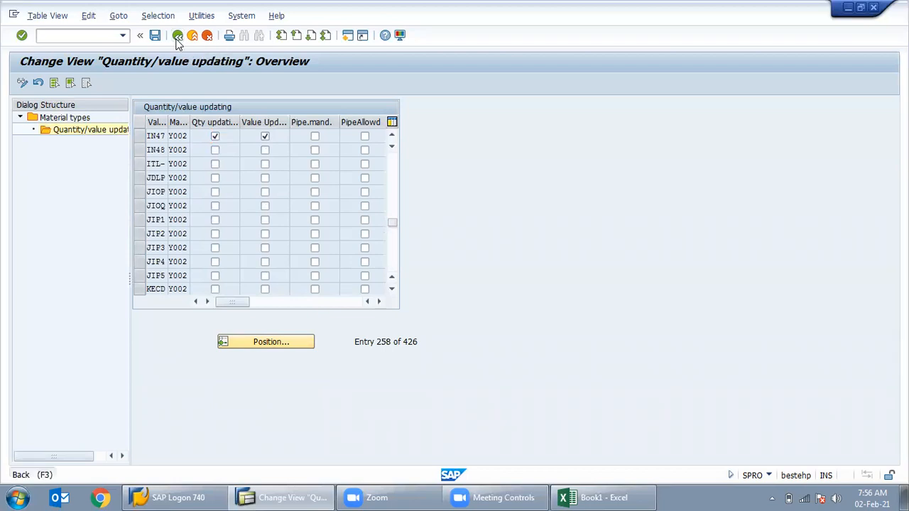
# Open the quantity/value updating settings of material type Y003 and look up valuation area IN47.
pyautogui.click(140, 147)
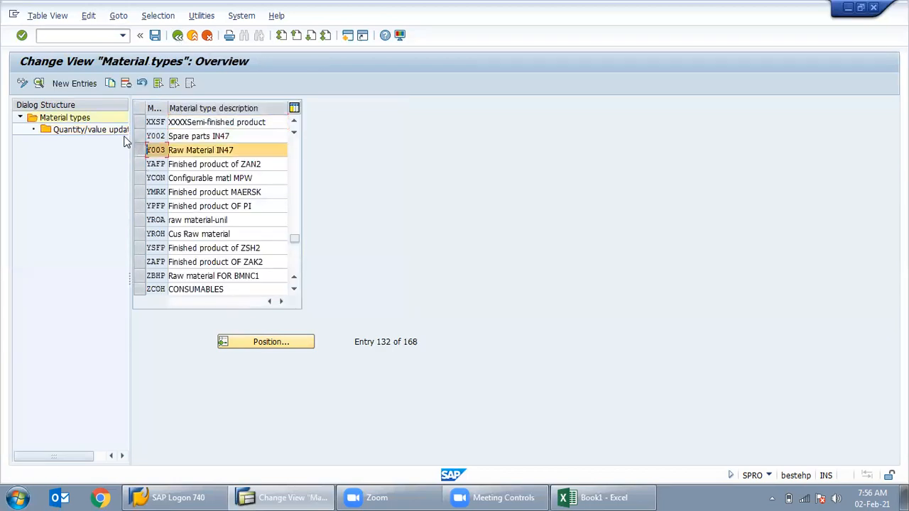
pyautogui.doubleClick(116, 130)
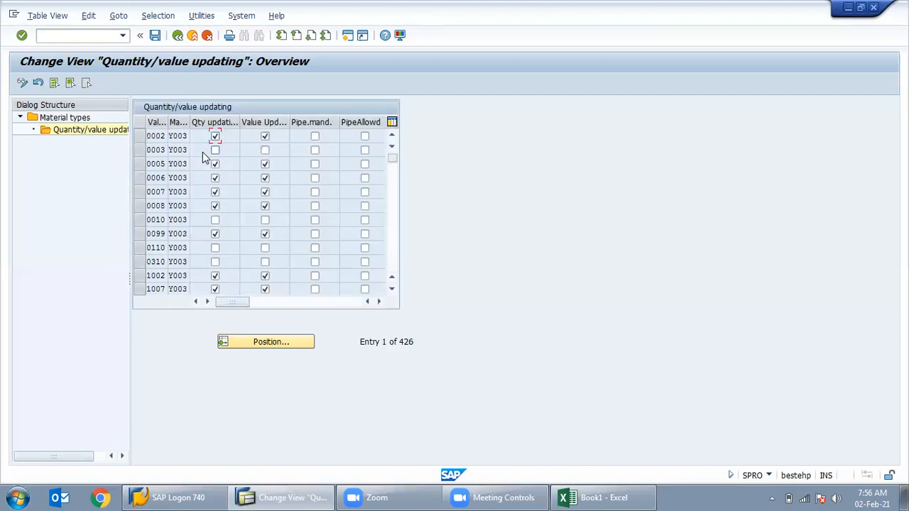
pyautogui.click(262, 344)
pyautogui.write('in47')
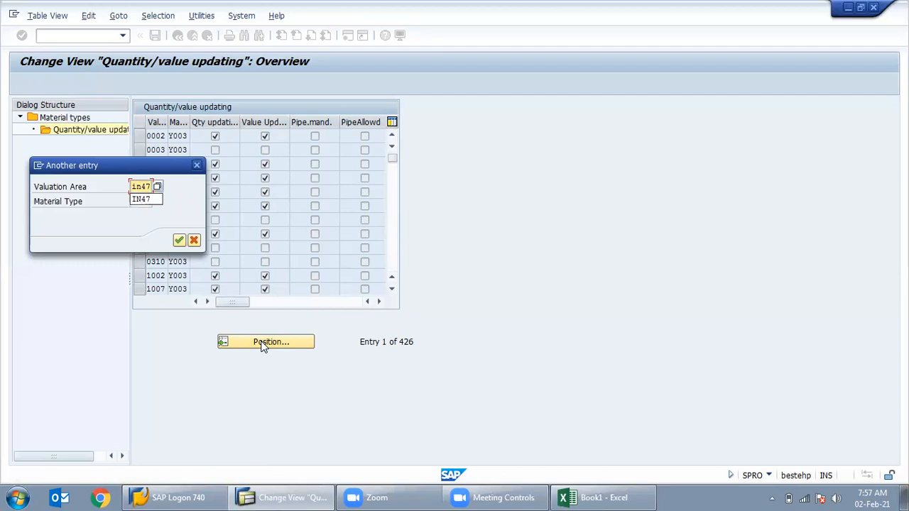
pyautogui.press('Return')
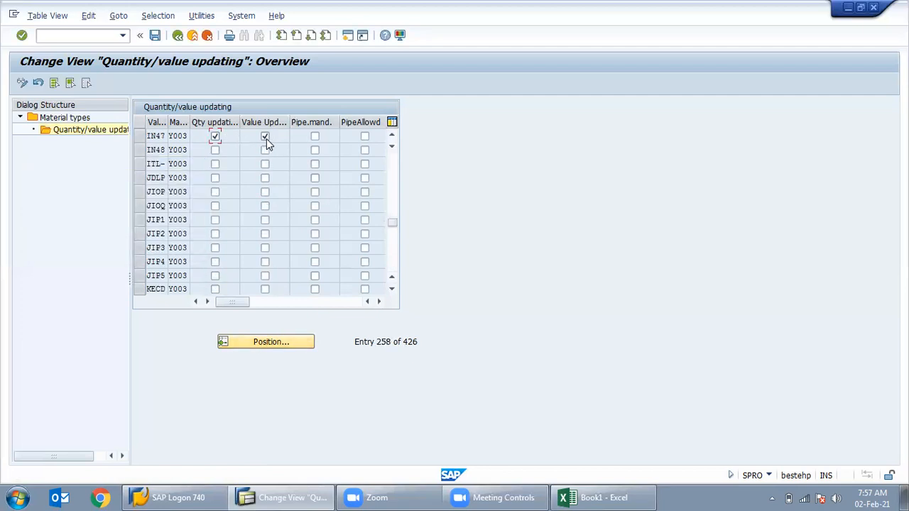
# Save the quantity/value updating settings of Y003 and return to the IMG structure.
pyautogui.click(155, 35)
pyautogui.click(178, 36)
pyautogui.click(178, 36)
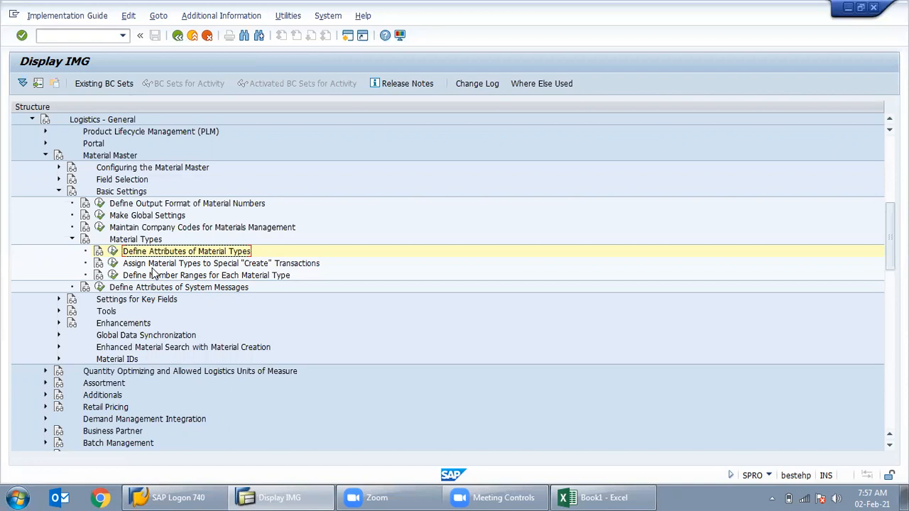
# Switch to the Excel workbook Book1 and enter the headings QTY in E23 and VAL in F23.
pyautogui.click(617, 497)
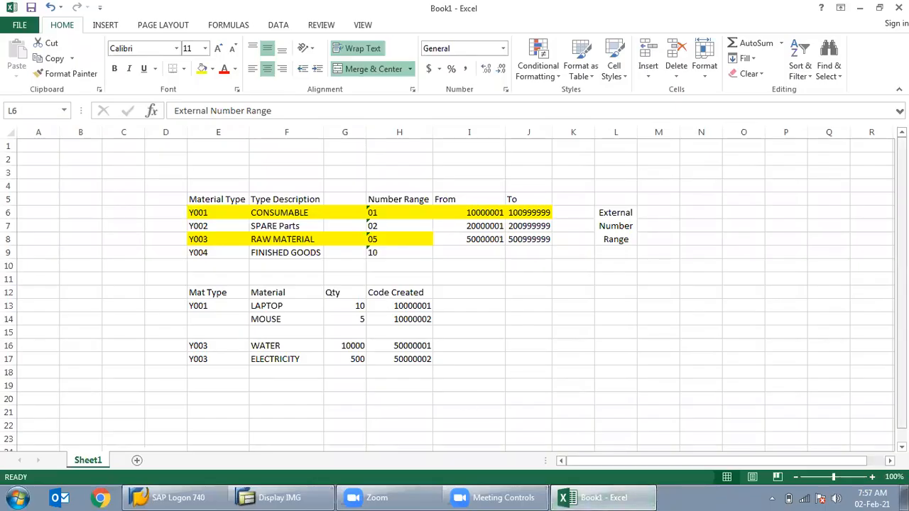
pyautogui.scroll(-3, 454, 294)
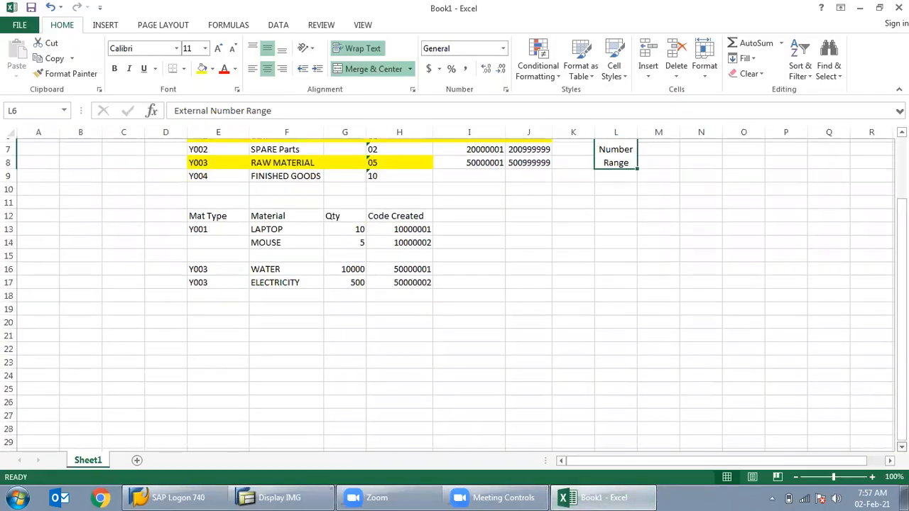
pyautogui.scroll(-3, 367, 252)
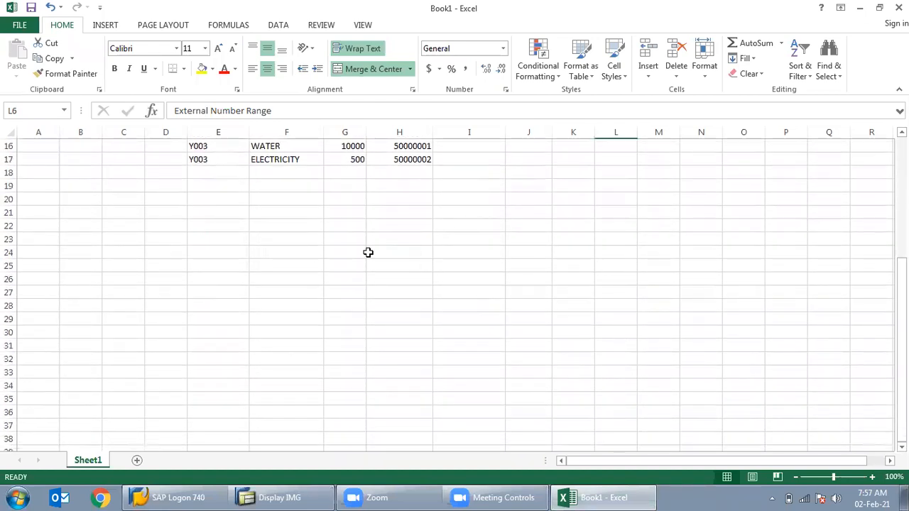
pyautogui.click(228, 233)
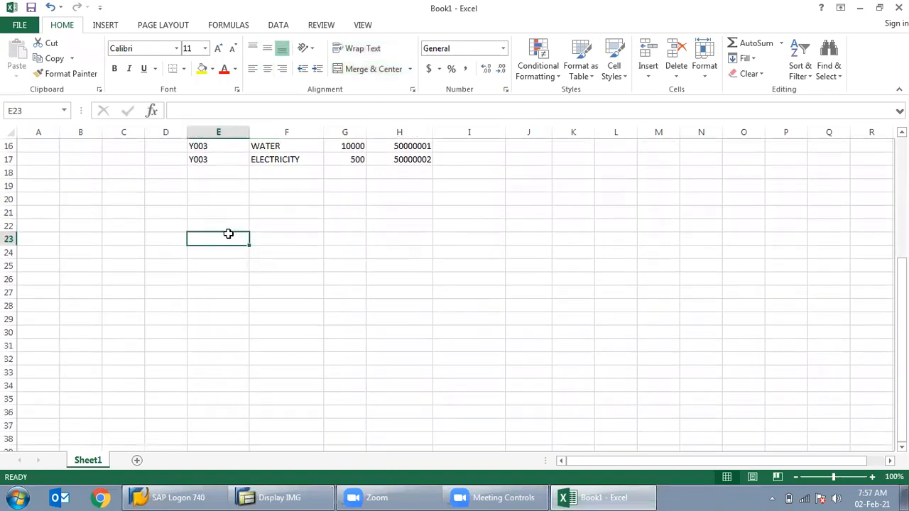
pyautogui.write('QTY')
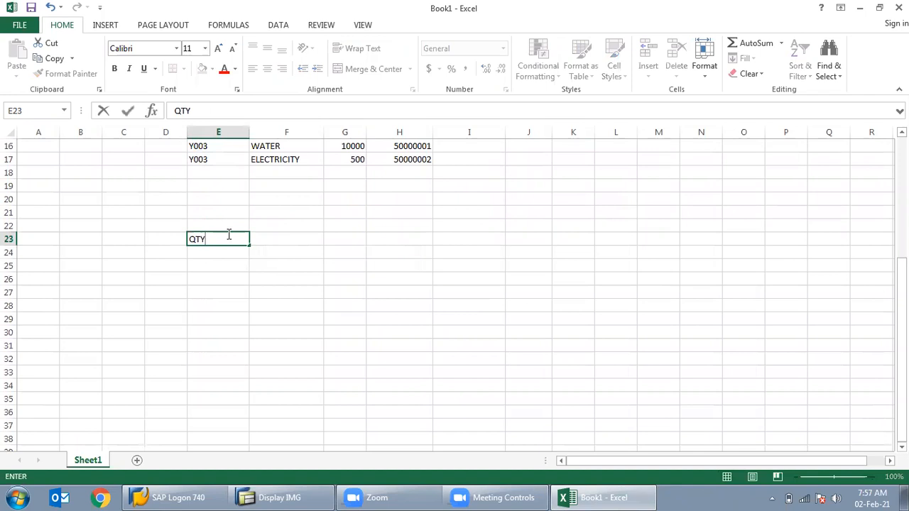
pyautogui.press('Tab')
pyautogui.write('VAL')
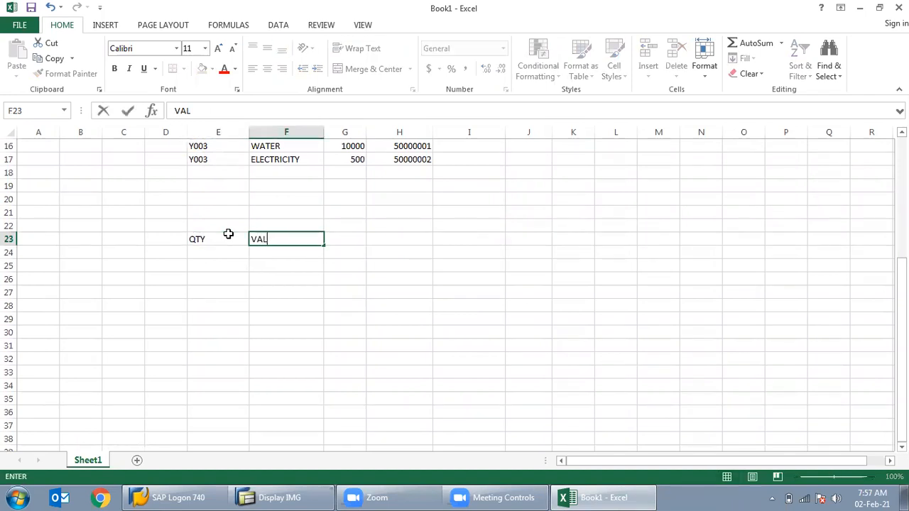
pyautogui.click(301, 268)
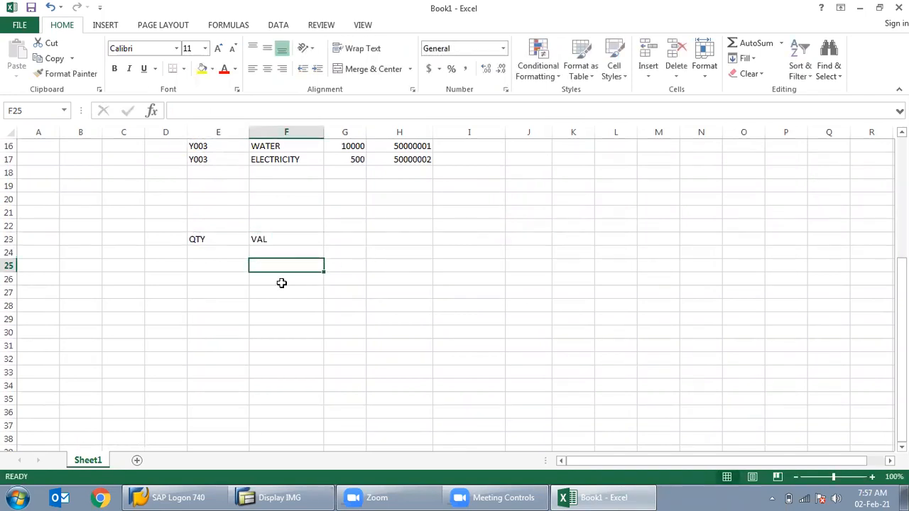
pyautogui.click(124, 268)
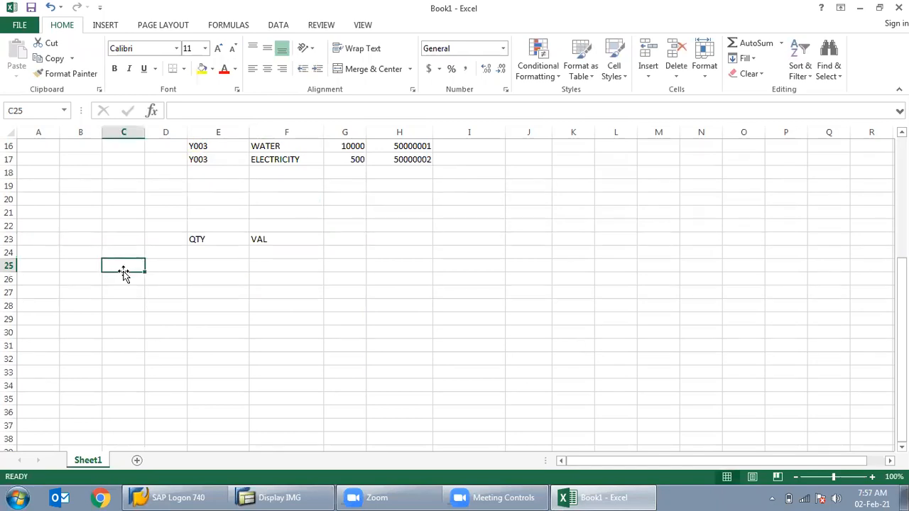
pyautogui.click(196, 266)
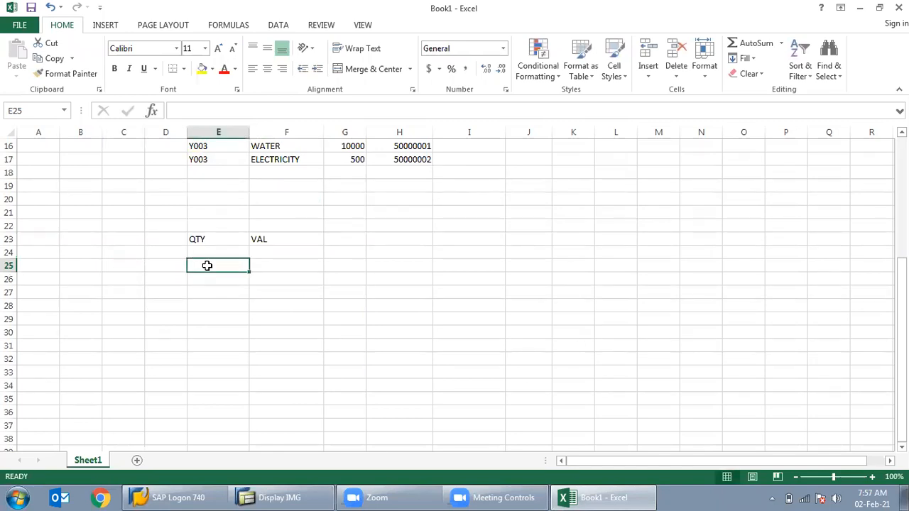
# Enter the note "OBYC For FI MM Integration" in cell G23.
pyautogui.click(353, 237)
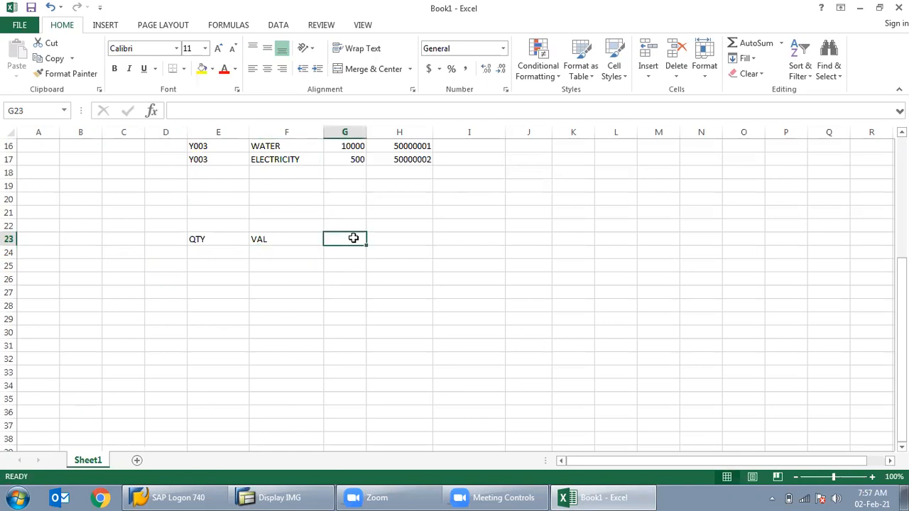
pyautogui.write('OBYC')
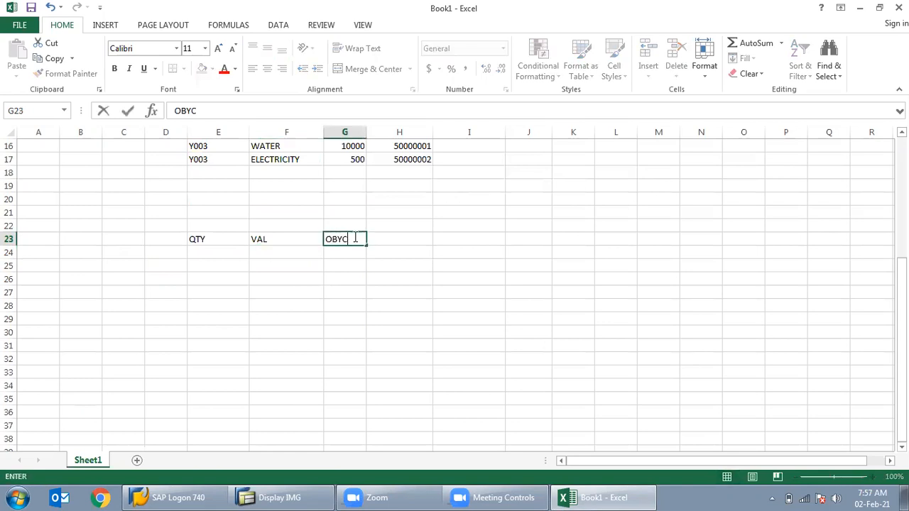
pyautogui.write(' For FI MM')
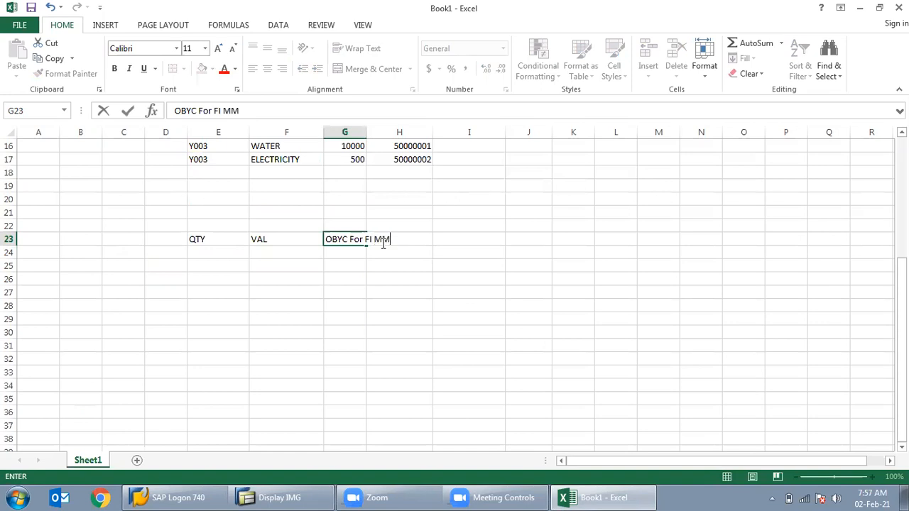
pyautogui.write(' Integration')
pyautogui.press('Return')
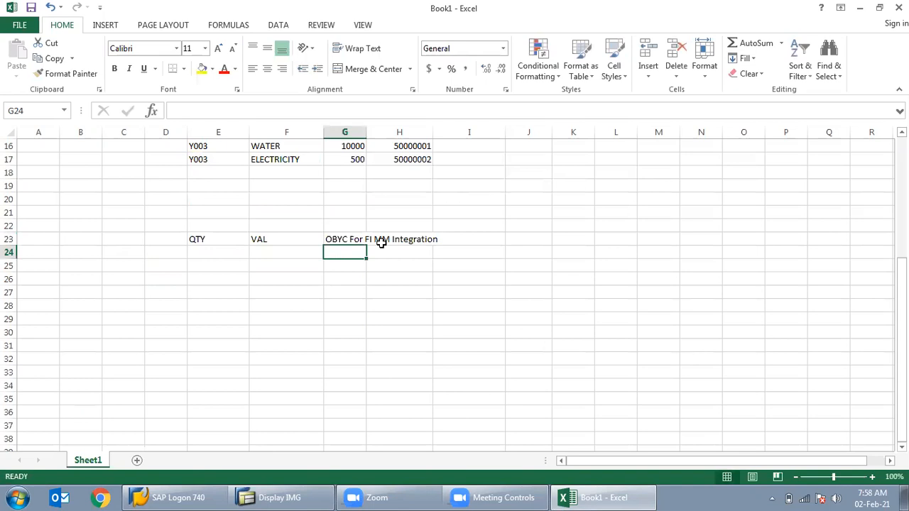
pyautogui.click(381, 299)
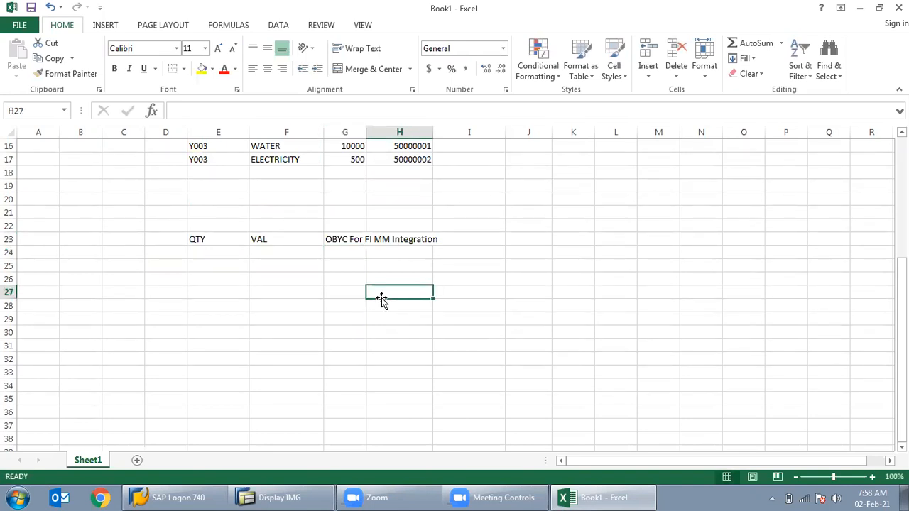
# Add the subheadings Val in G24 and G/L in H24 beneath the OBYC note.
pyautogui.click(344, 251)
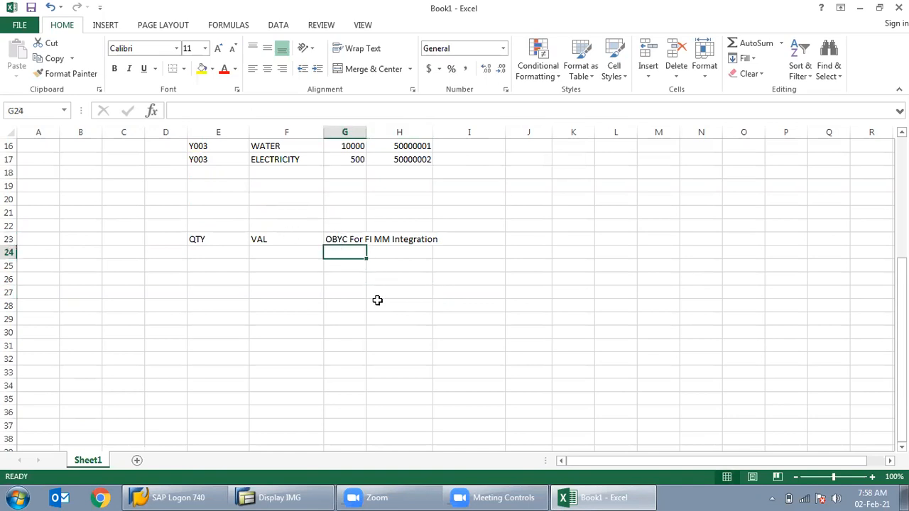
pyautogui.write('Va')
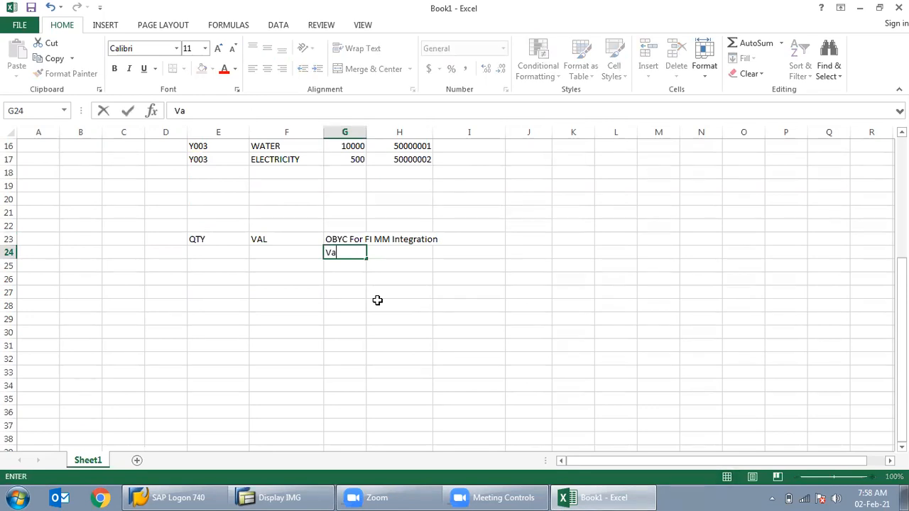
pyautogui.write('l')
pyautogui.press('Tab')
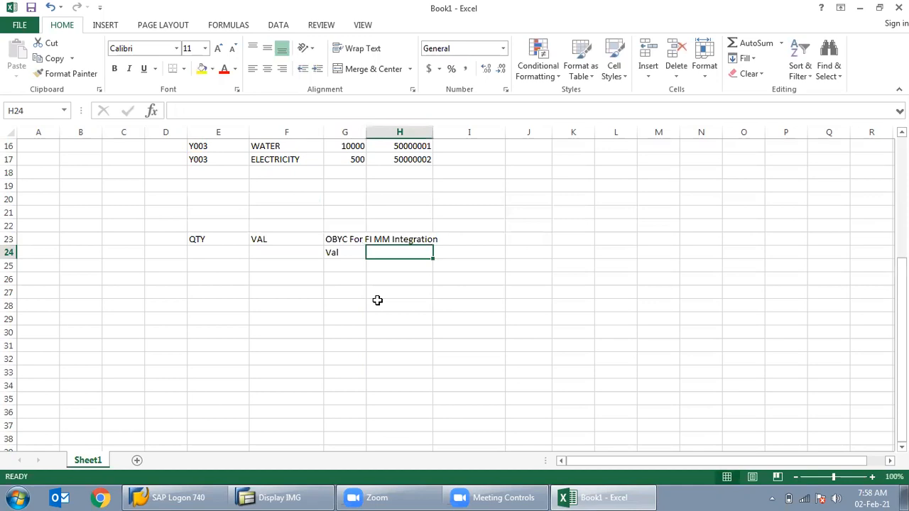
pyautogui.write('G/L')
pyautogui.press('Return')
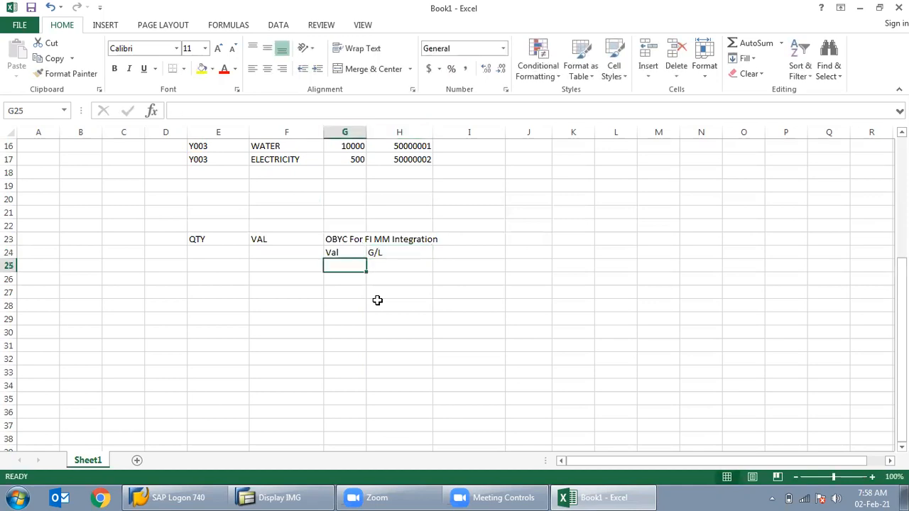
# Enter the sample values 3040 under Val in G25 and 100001 under G/L in H25.
pyautogui.write('3040')
pyautogui.press('Tab')
pyautogui.write('100001')
pyautogui.press('Return')
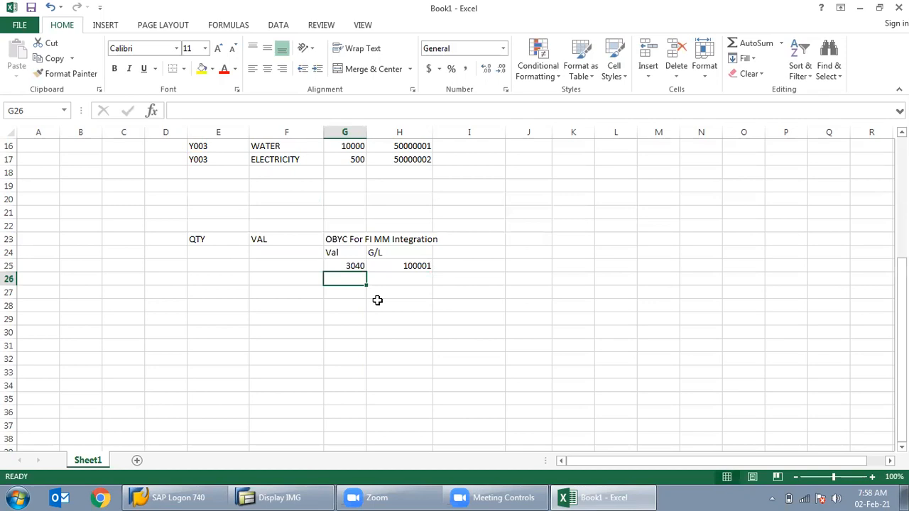
# Enter "PO,Good Recepit, Goods Issue" in cell I24 beside the G/L heading.
pyautogui.click(485, 253)
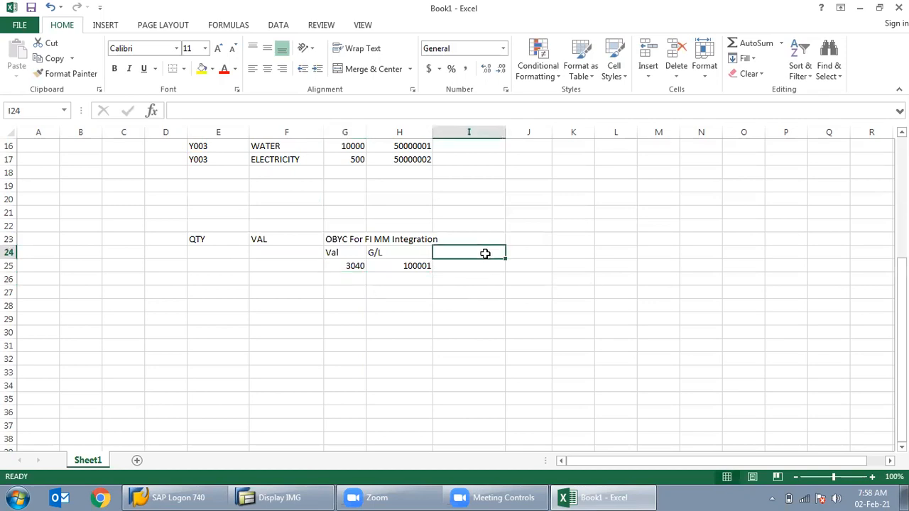
pyautogui.write('PO,Goo')
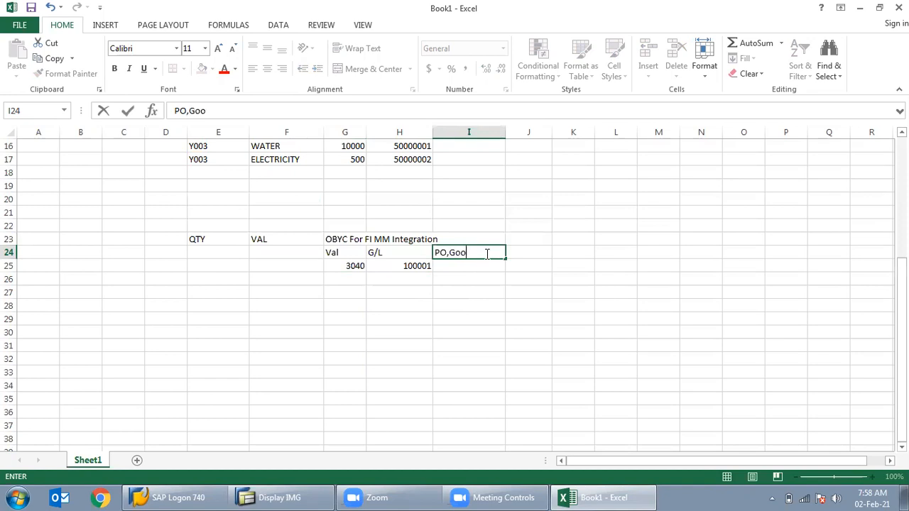
pyautogui.write('d Recepit')
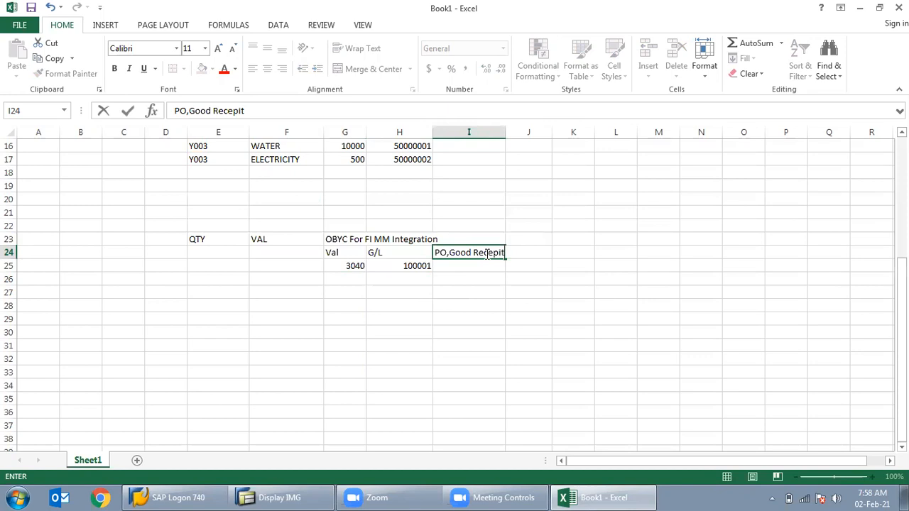
pyautogui.write(', Goods Issue')
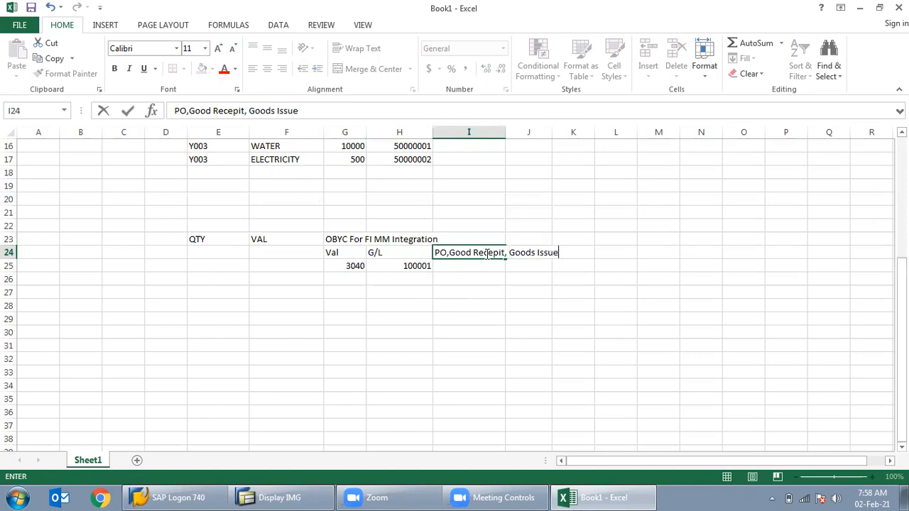
pyautogui.press('Return')
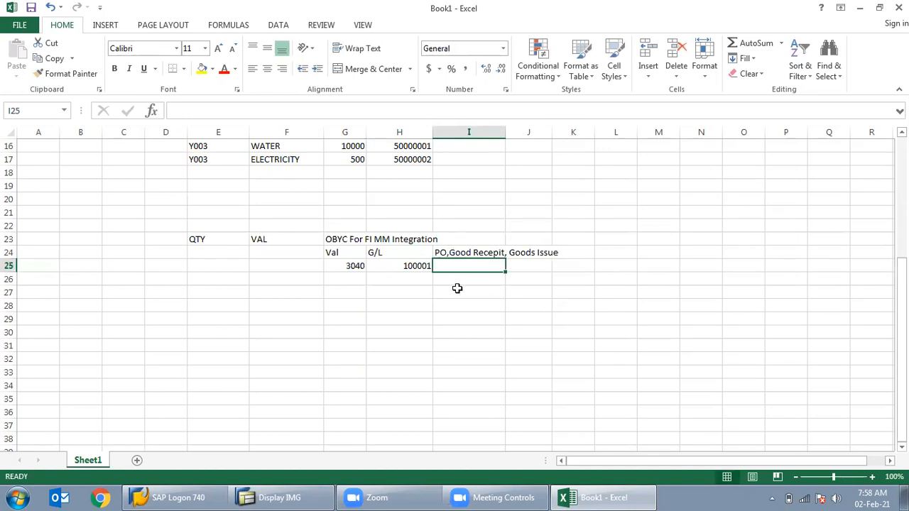
pyautogui.click(416, 264)
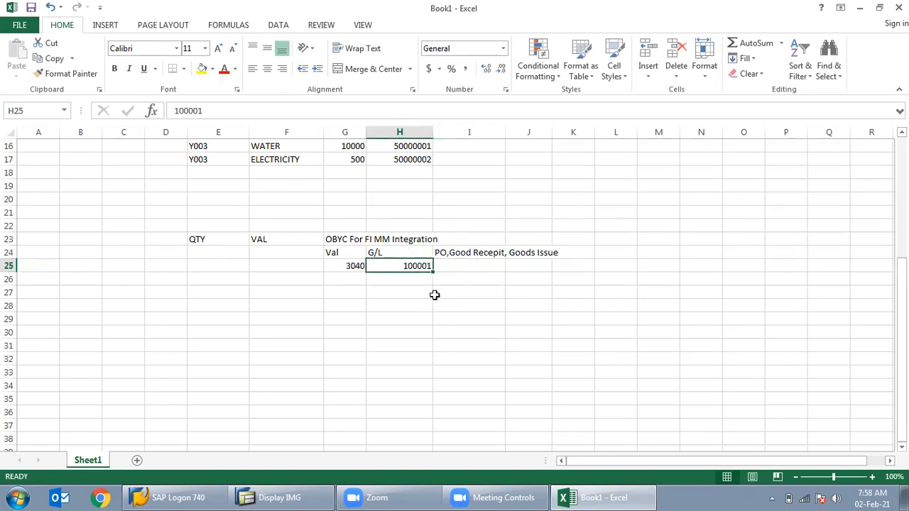
pyautogui.click(457, 279)
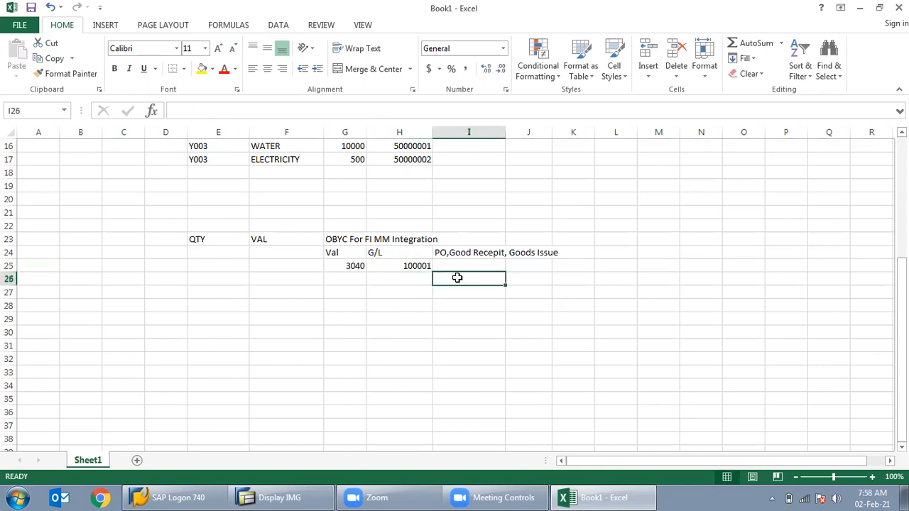
# Enter "100 Qty" in cell H26 and "10Qty" in cell I26 beneath the G/L and PO headings.
pyautogui.click(388, 281)
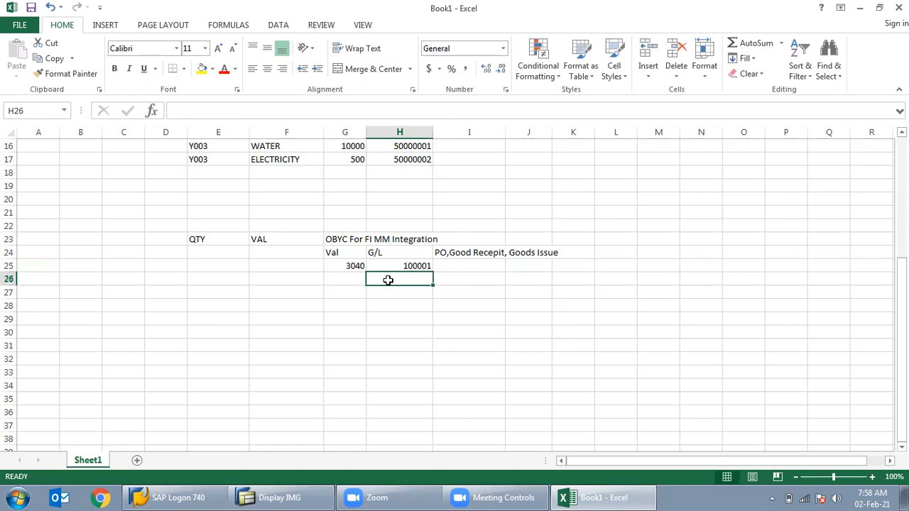
pyautogui.write('1000')
pyautogui.press('BackSpace')
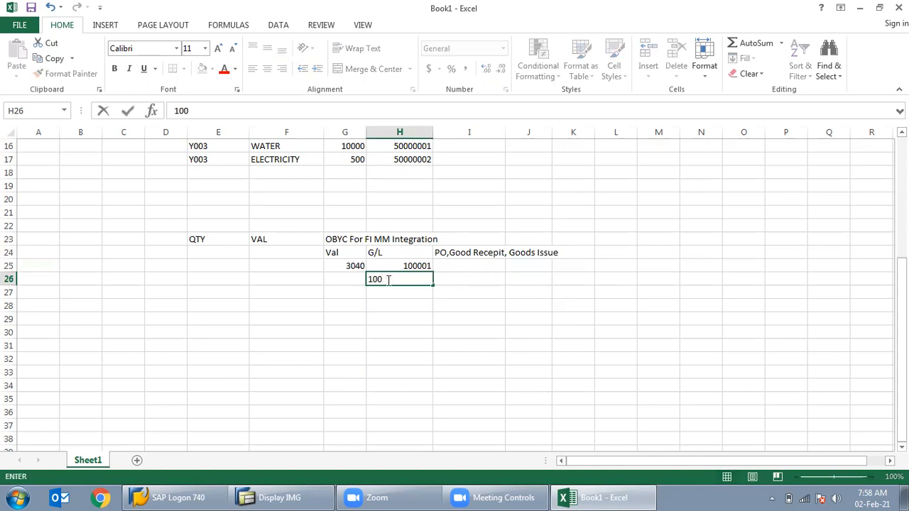
pyautogui.write('Qty')
pyautogui.press('Return')
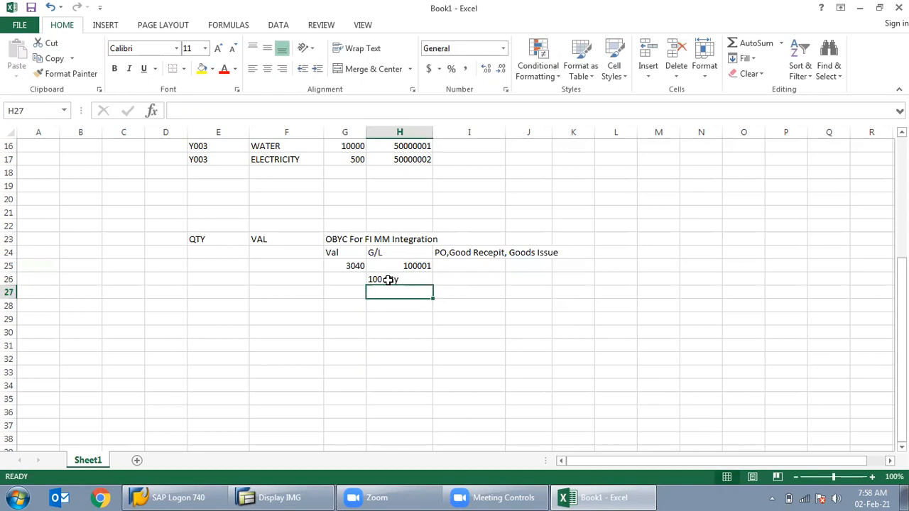
pyautogui.click(444, 283)
pyautogui.write('10')
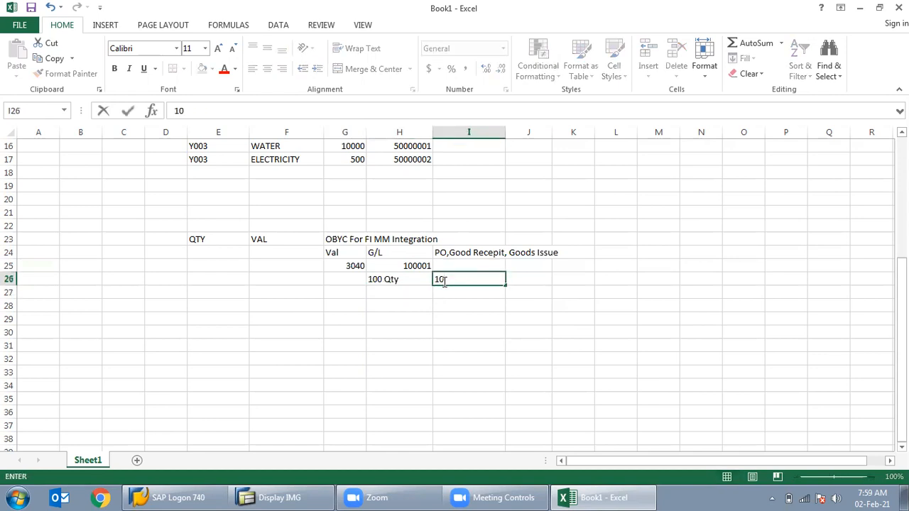
pyautogui.write('Qty')
pyautogui.press('Return')
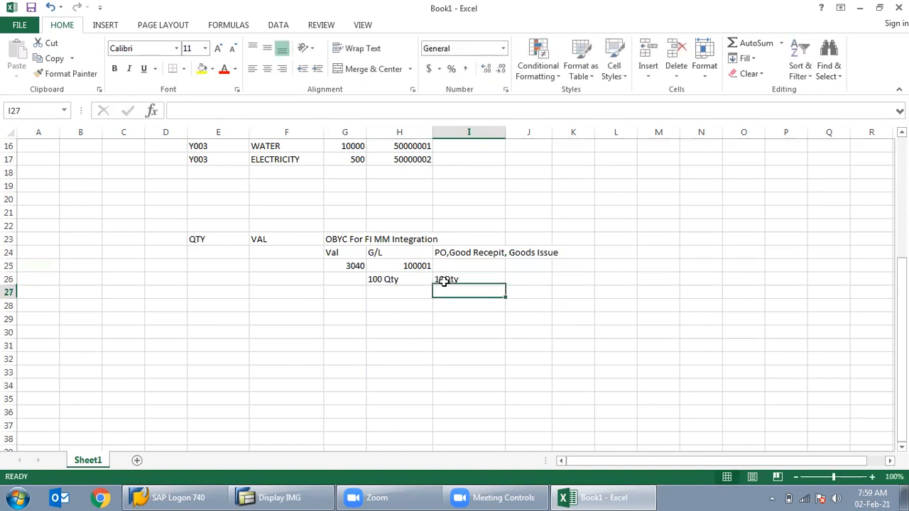
pyautogui.click(407, 289)
pyautogui.press('pageup')
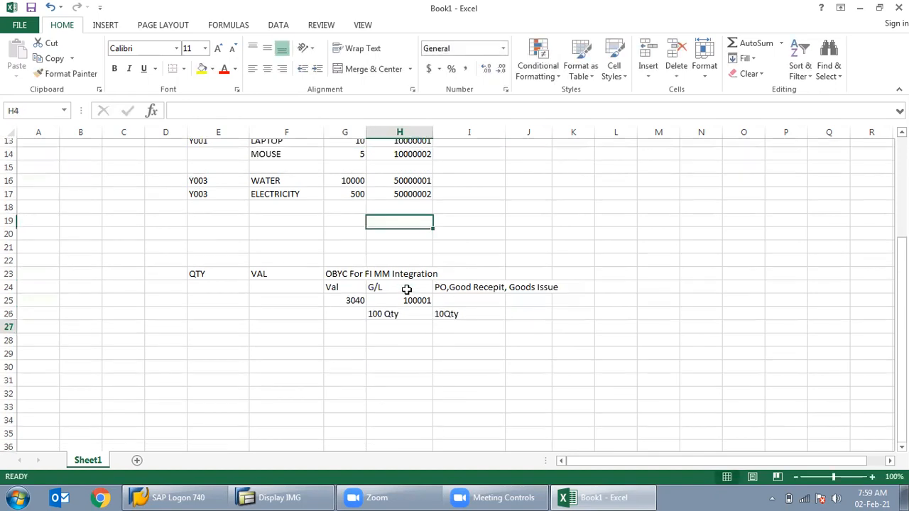
pyautogui.write('0')
pyautogui.moveTo(902, 309); pyautogui.dragTo(849, 418)
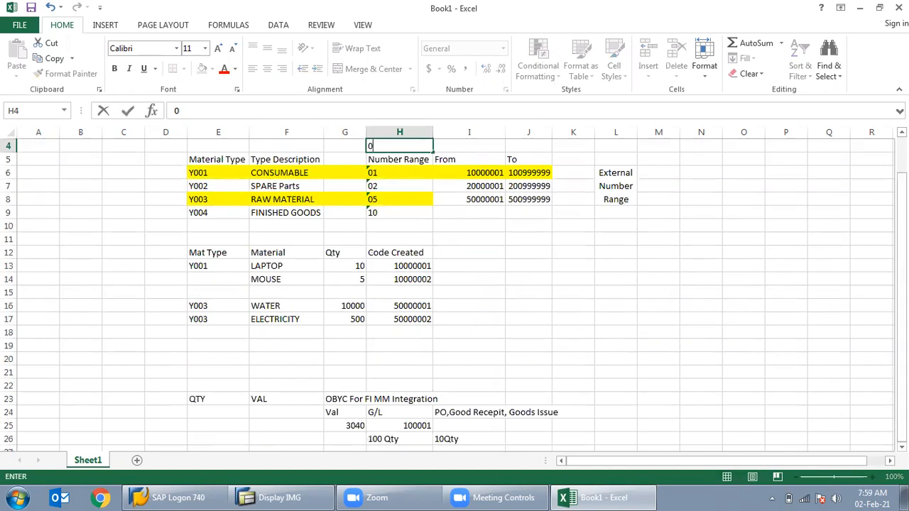
pyautogui.scroll(-4, 454, 291)
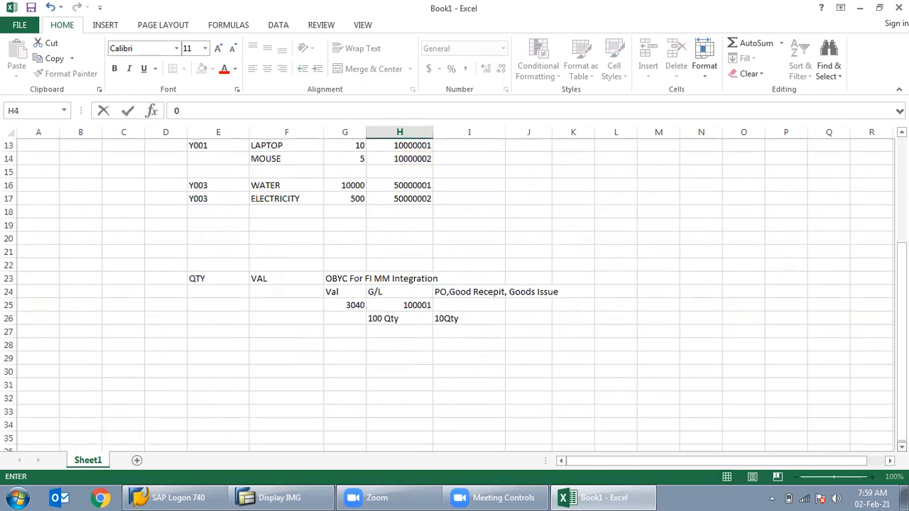
pyautogui.scroll(-1, 402, 381)
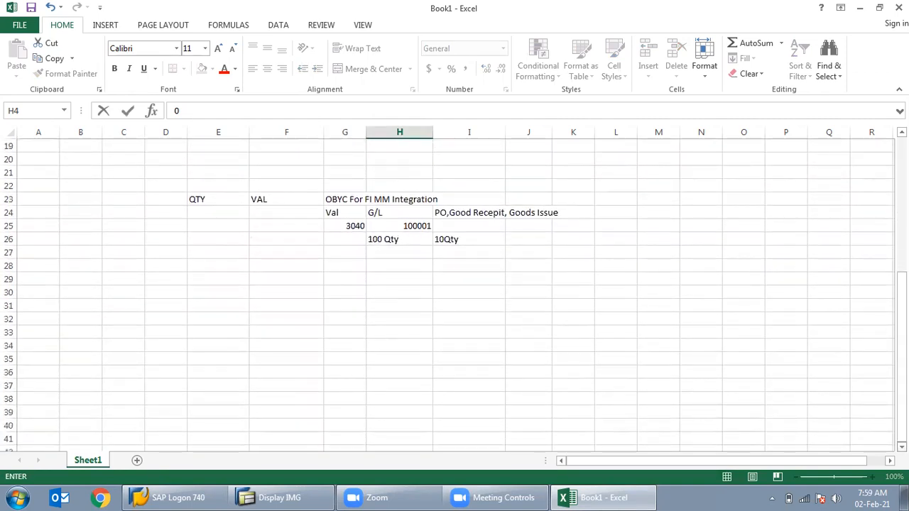
pyautogui.click(396, 252)
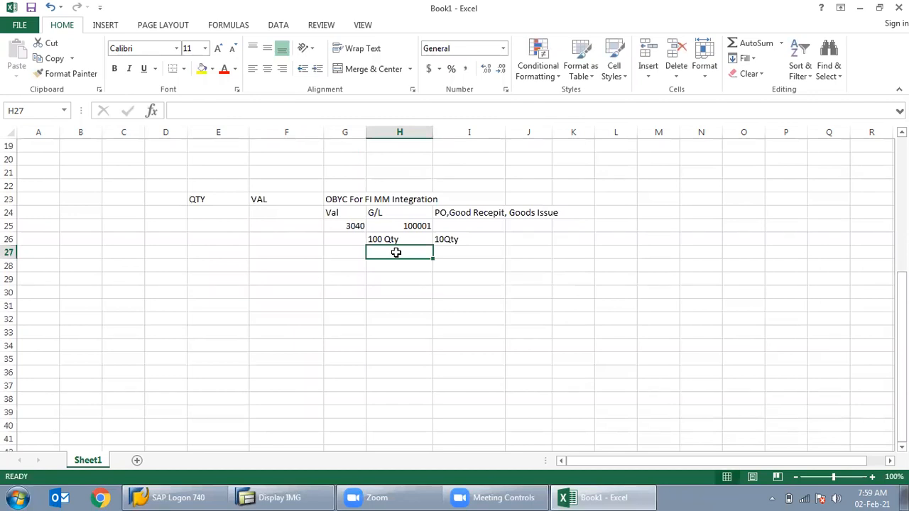
pyautogui.hotkey('ctrl', 'z')
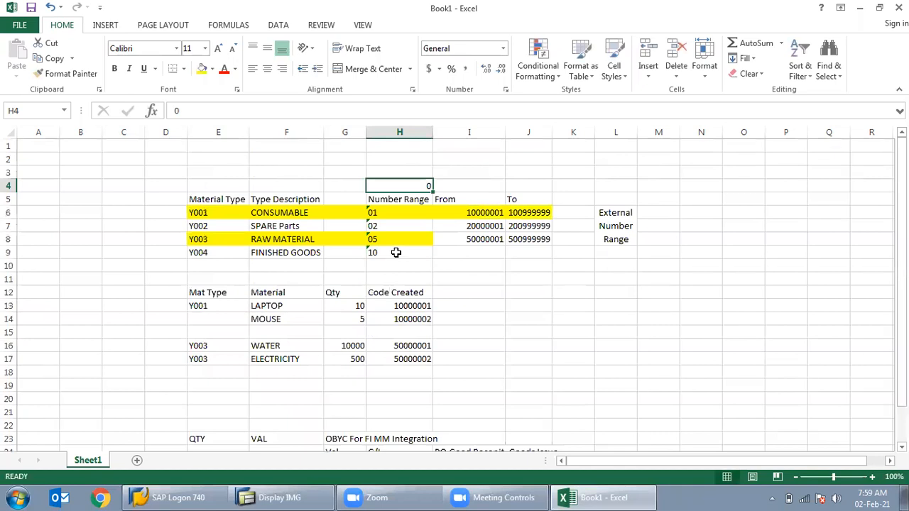
# Enter 9 in cell H4 above the Number Range heading and "90 qty" in cell H27 below 100 Qty.
pyautogui.write('9')
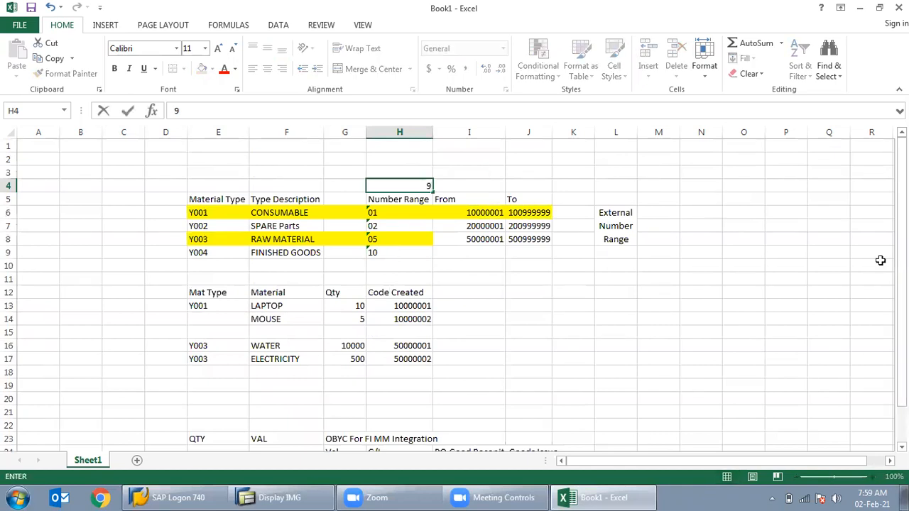
pyautogui.scroll(-8, 691, 216)
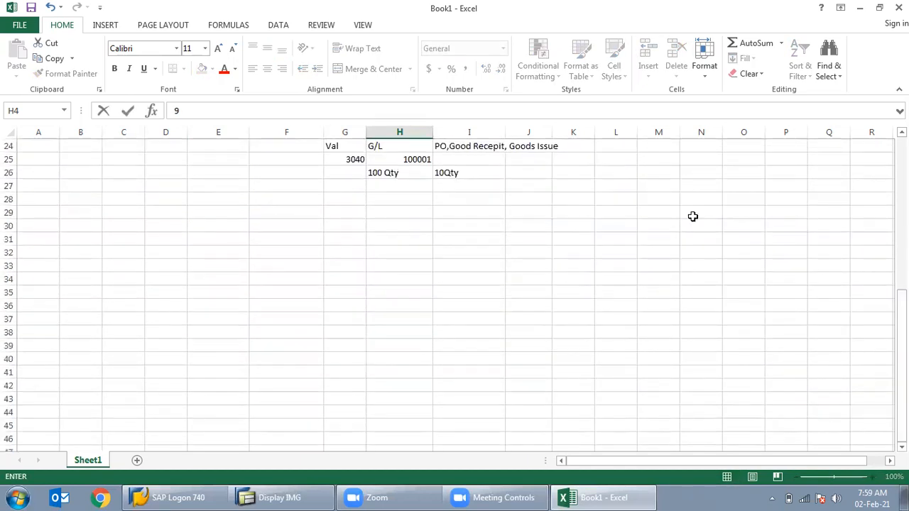
pyautogui.scroll(1, 559, 194)
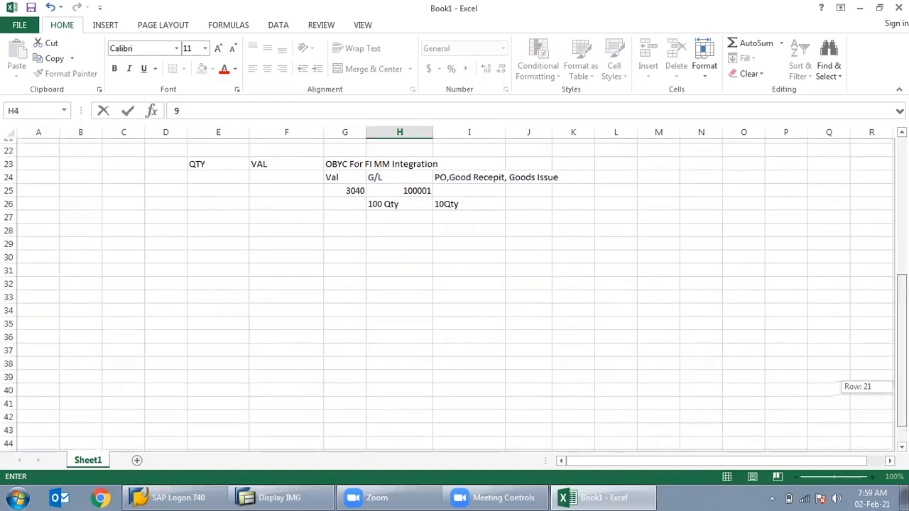
pyautogui.click(390, 224)
pyautogui.write('90 ')
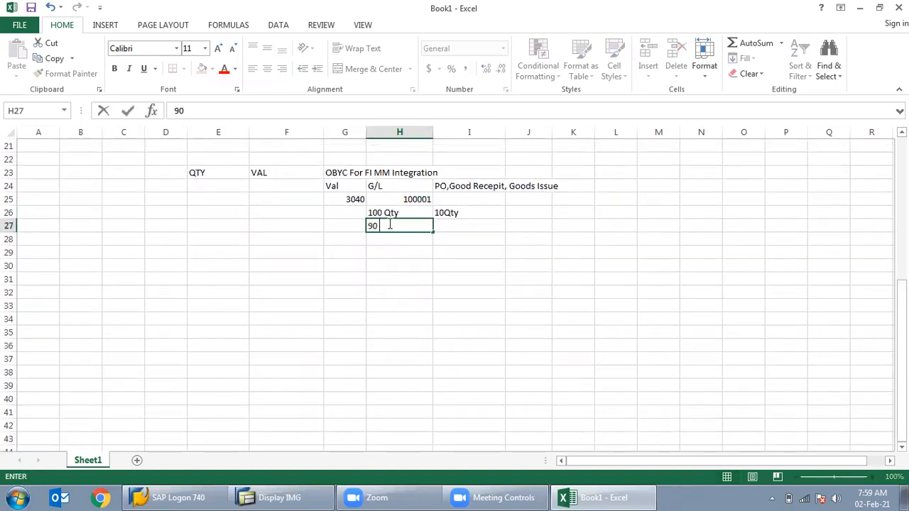
pyautogui.write('qty')
pyautogui.press('Return')
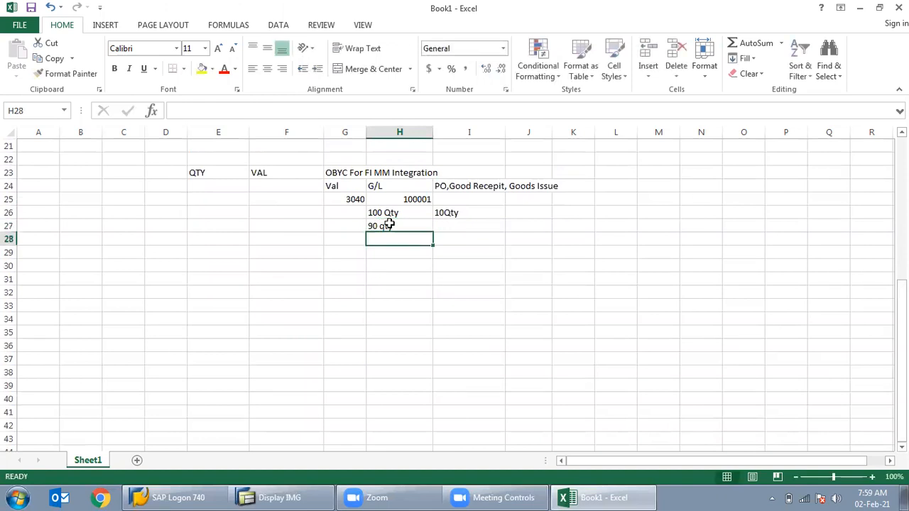
# Fill the PO, goods receipt and goods issue note in I24 with yellow and wrap its text.
pyautogui.click(473, 186)
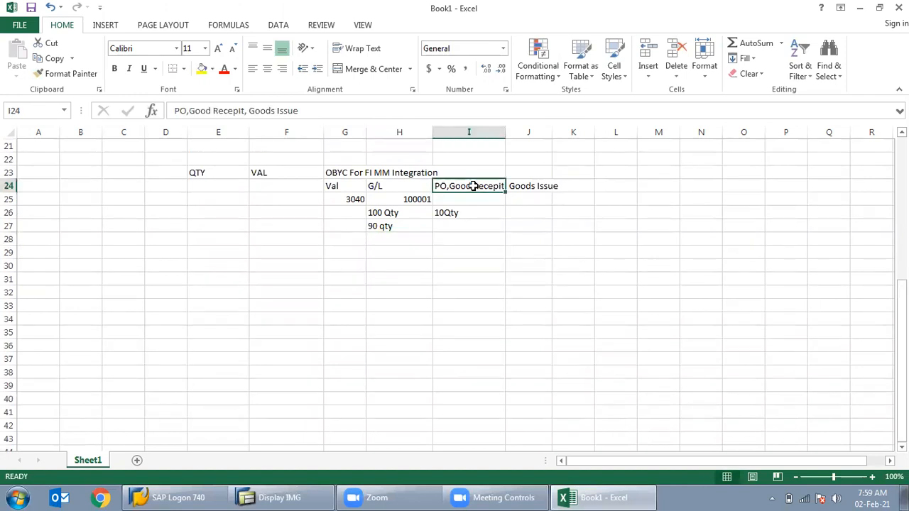
pyautogui.click(202, 70)
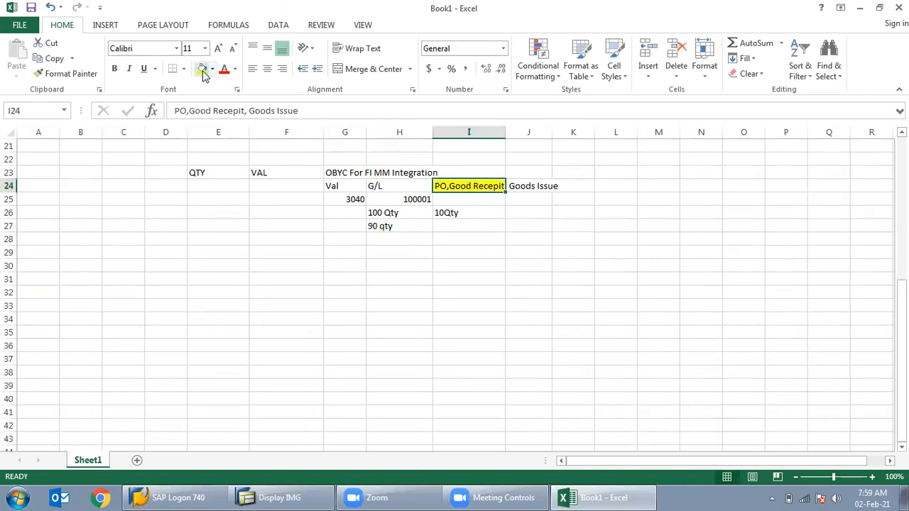
pyautogui.click(351, 50)
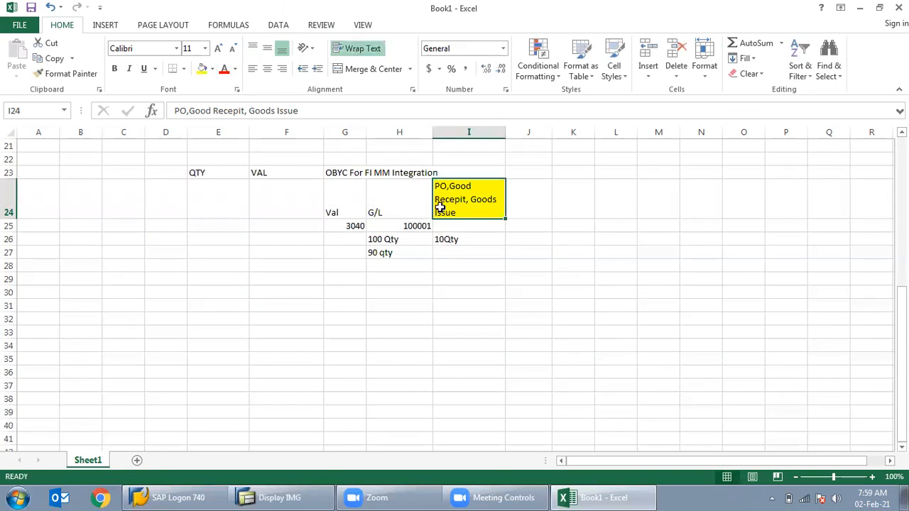
# Fill the sample Val and G/L values in G25:H25 with yellow.
pyautogui.click(418, 228)
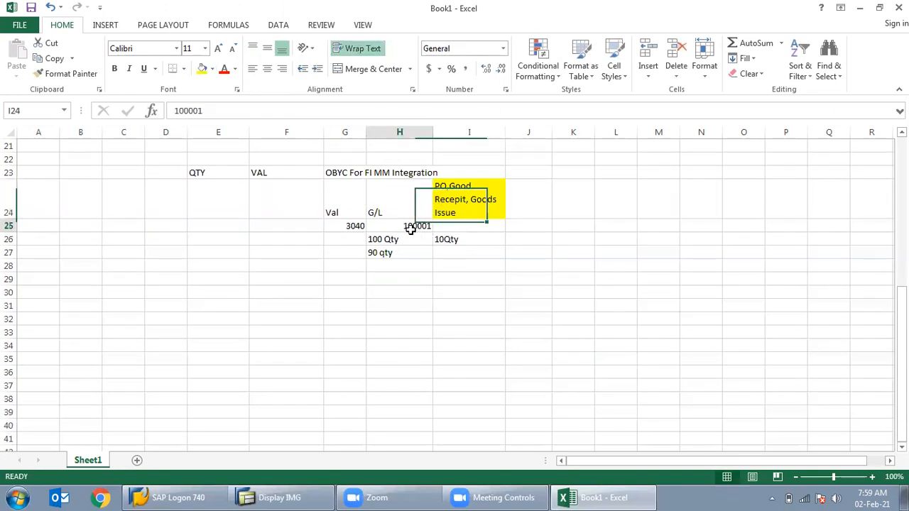
pyautogui.moveTo(348, 226); pyautogui.dragTo(404, 228)
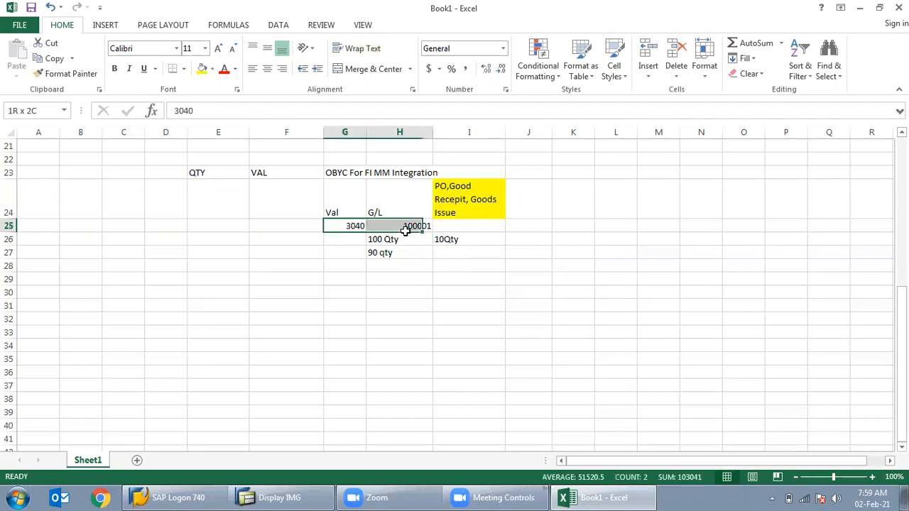
pyautogui.click(203, 69)
pyautogui.click(413, 374)
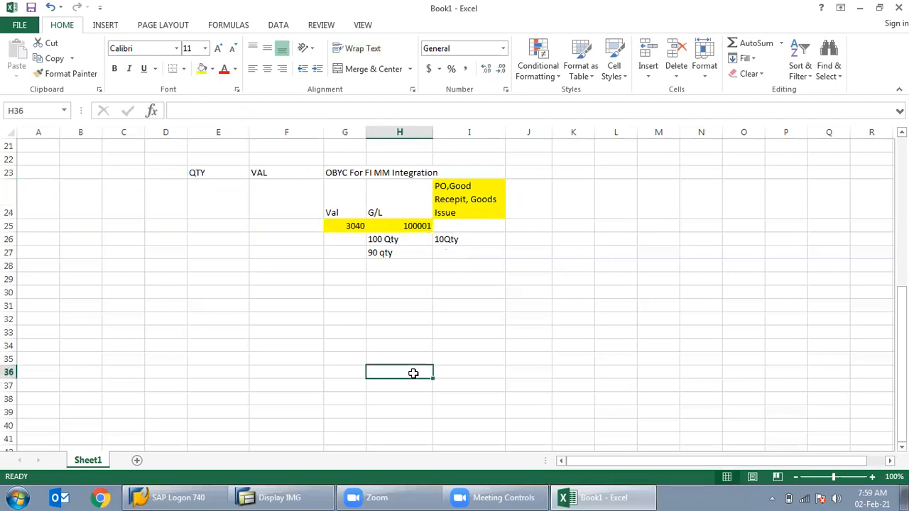
pyautogui.click(398, 243)
pyautogui.moveTo(399, 248); pyautogui.dragTo(398, 251)
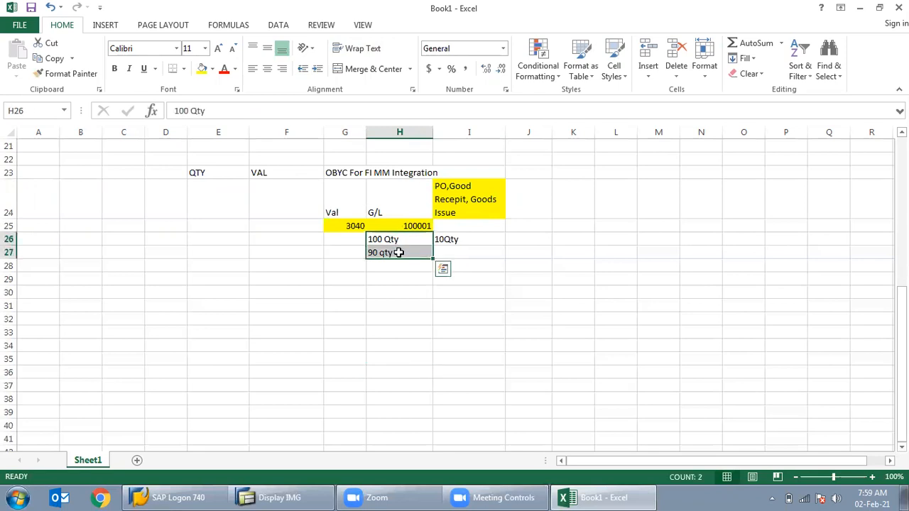
# Enter the G/L value 100001 in cell E24 under the QTY heading.
pyautogui.click(203, 203)
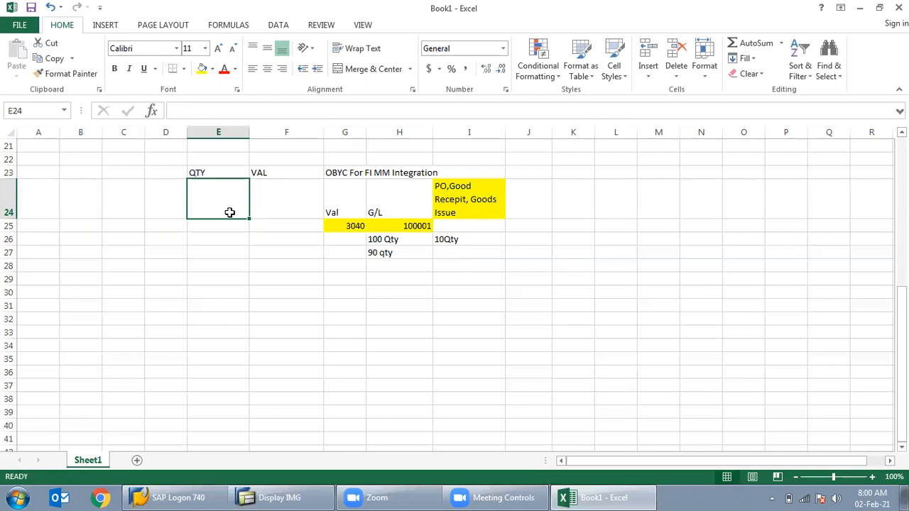
pyautogui.write('100001')
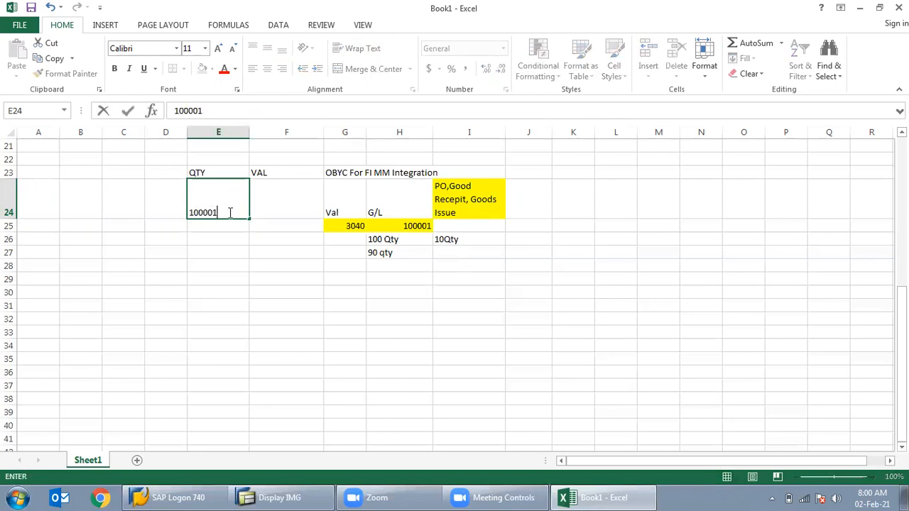
# Enter the note "in Each Transaction" in cell D24 beside the value under QTY.
pyautogui.click(169, 210)
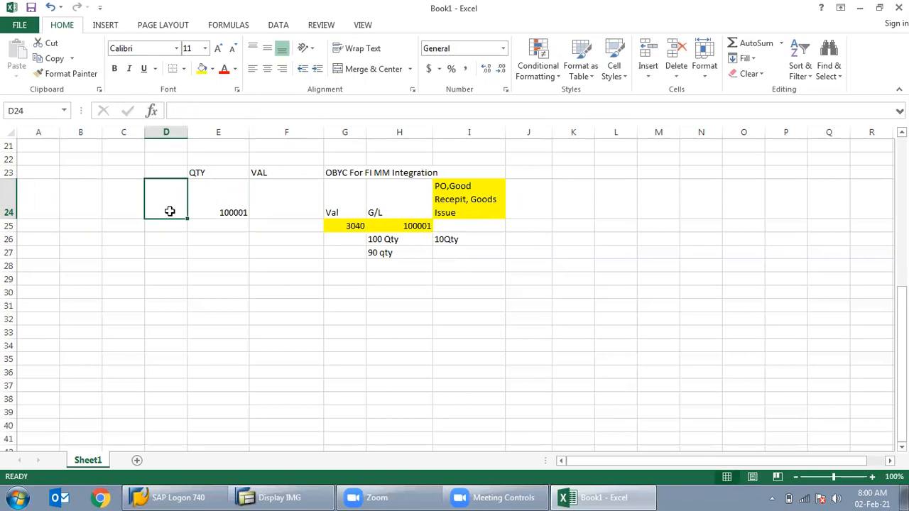
pyautogui.write('in Each Transa')
pyautogui.write('ction')
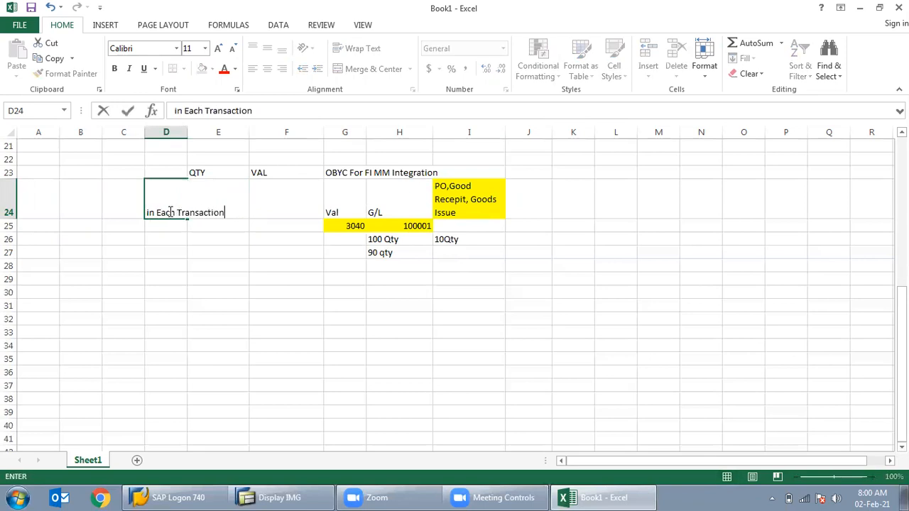
pyautogui.press('Return')
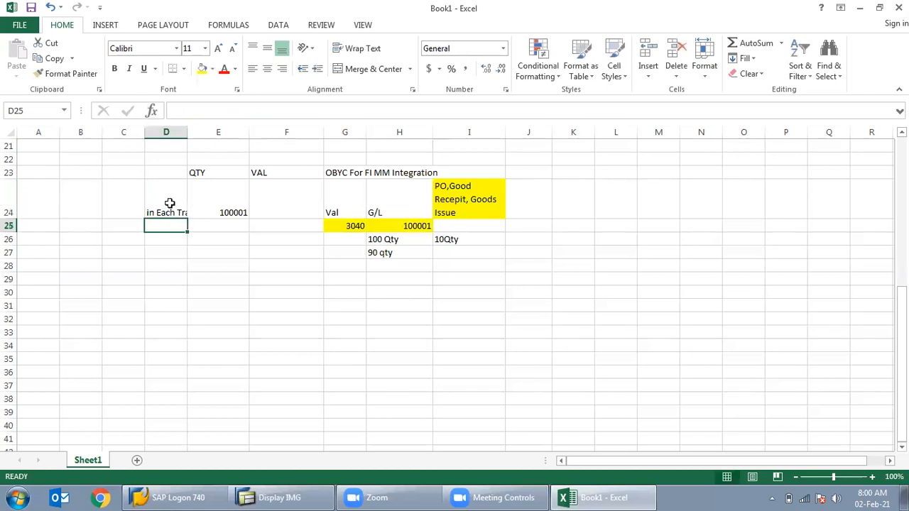
# Wrap the text in cell D24 and widen column D so the word Transaction fits on one line.
pyautogui.click(166, 205)
pyautogui.click(365, 48)
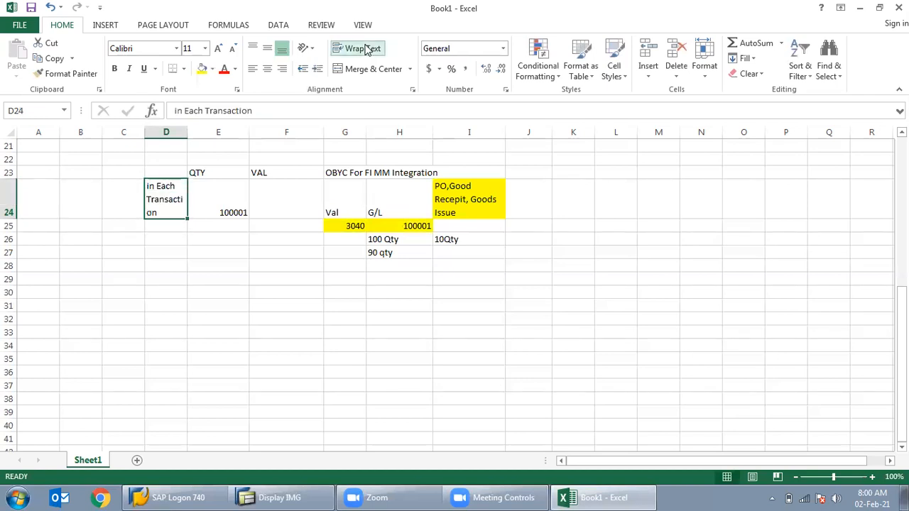
pyautogui.moveTo(186, 133); pyautogui.dragTo(197, 133)
# Enter the note "Via Account Assignment Categorty in PO" in cell D25 below the transaction note.
pyautogui.click(180, 226)
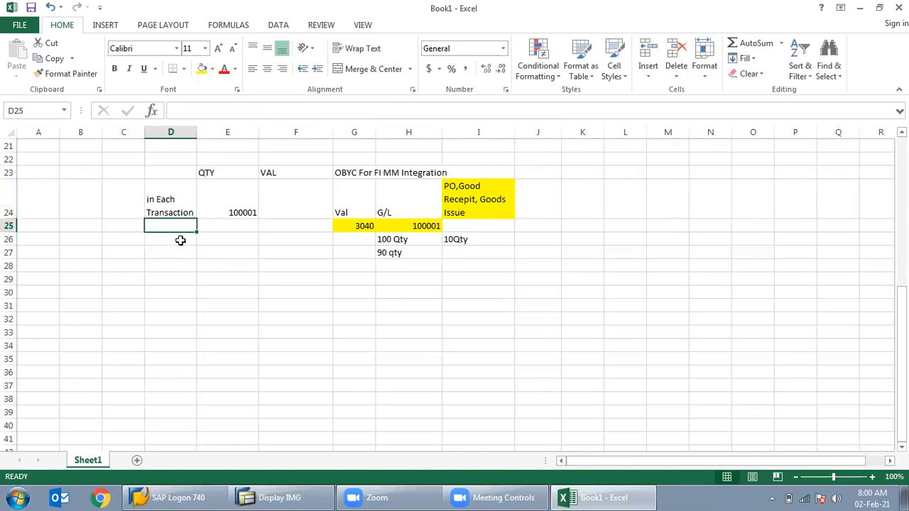
pyautogui.write('Via ')
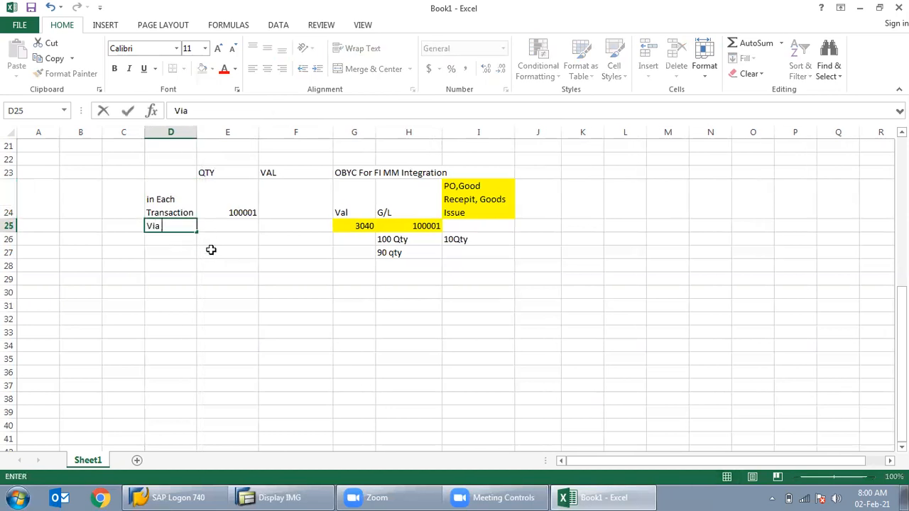
pyautogui.write('Account')
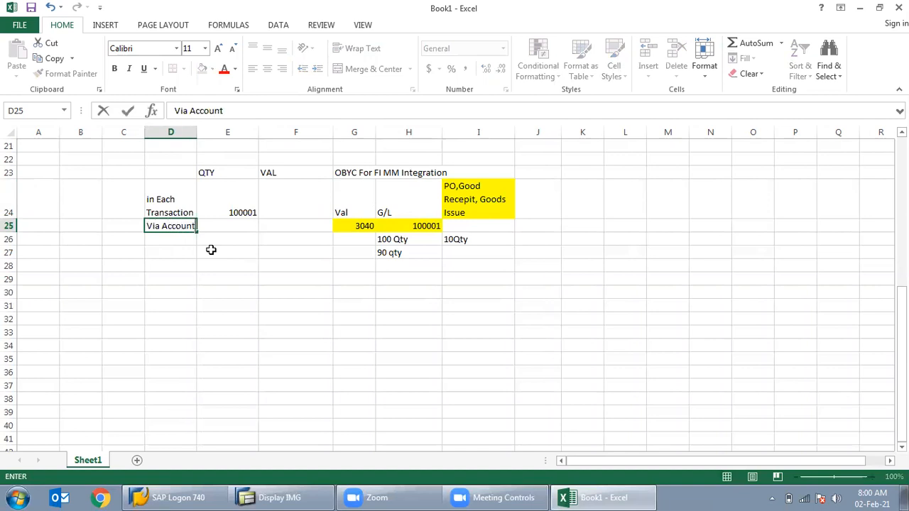
pyautogui.write(' Assignm')
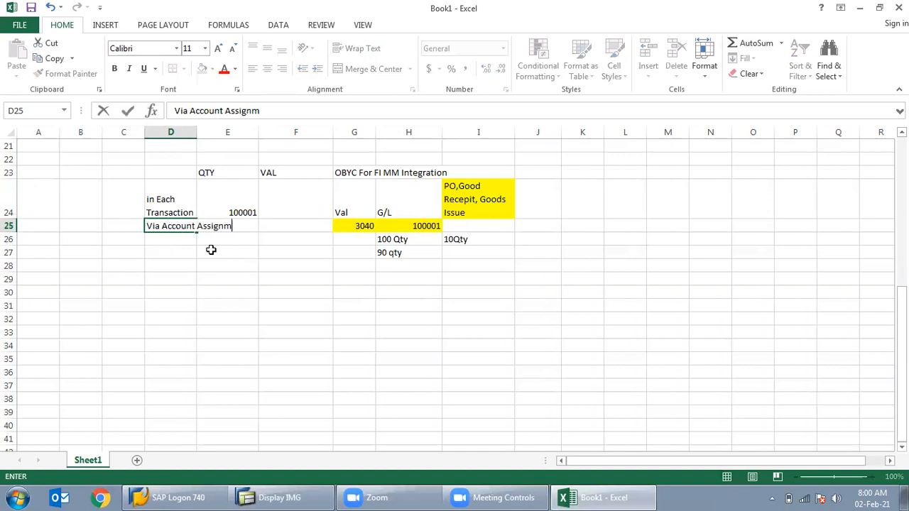
pyautogui.write('ent Categort')
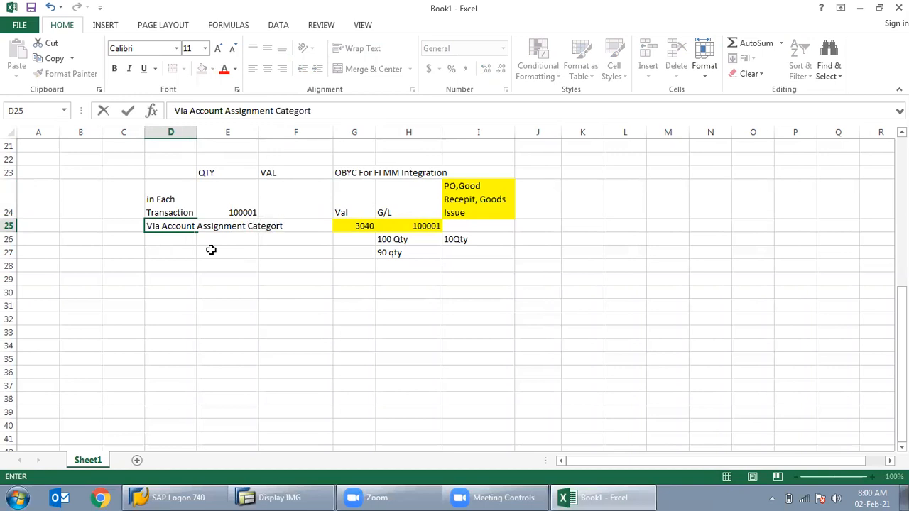
pyautogui.write('y in PO')
pyautogui.press('Return')
pyautogui.click(318, 267)
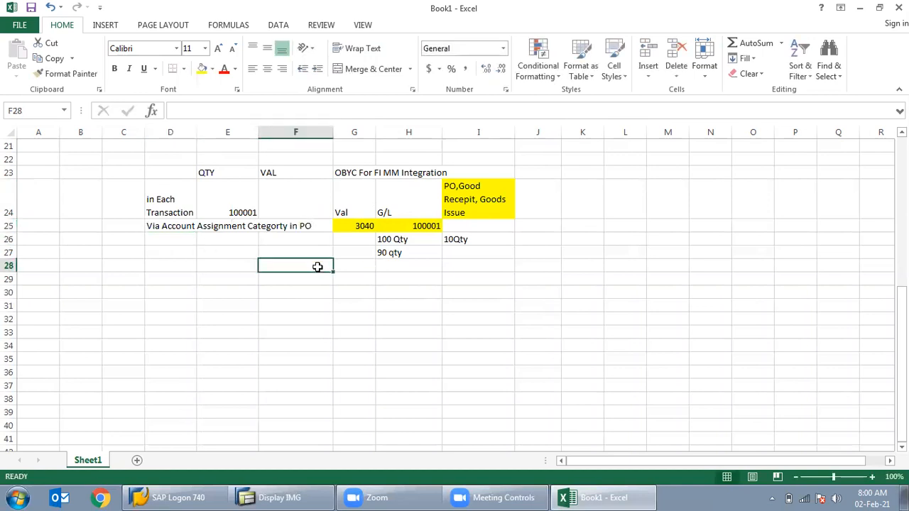
# Fill the QTY/VAL block D23:F26 with light blue.
pyautogui.moveTo(178, 175); pyautogui.dragTo(282, 234)
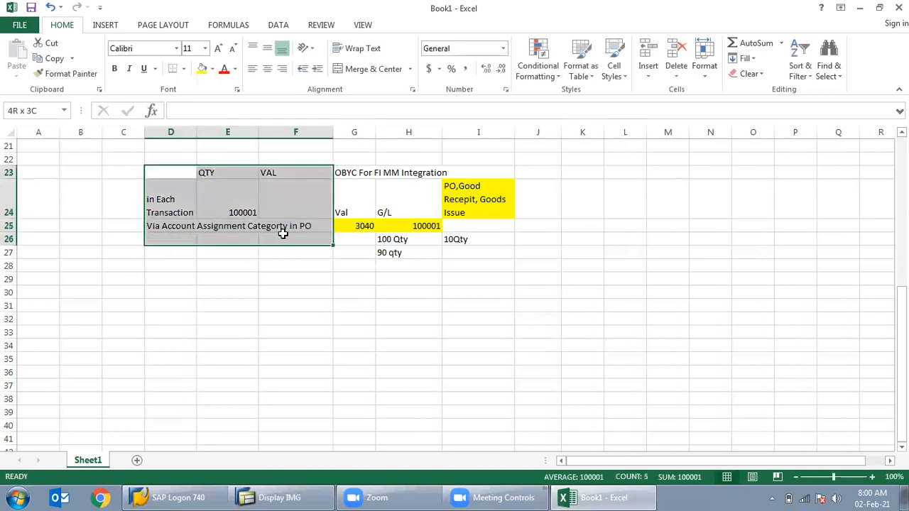
pyautogui.click(213, 69)
pyautogui.click(246, 113)
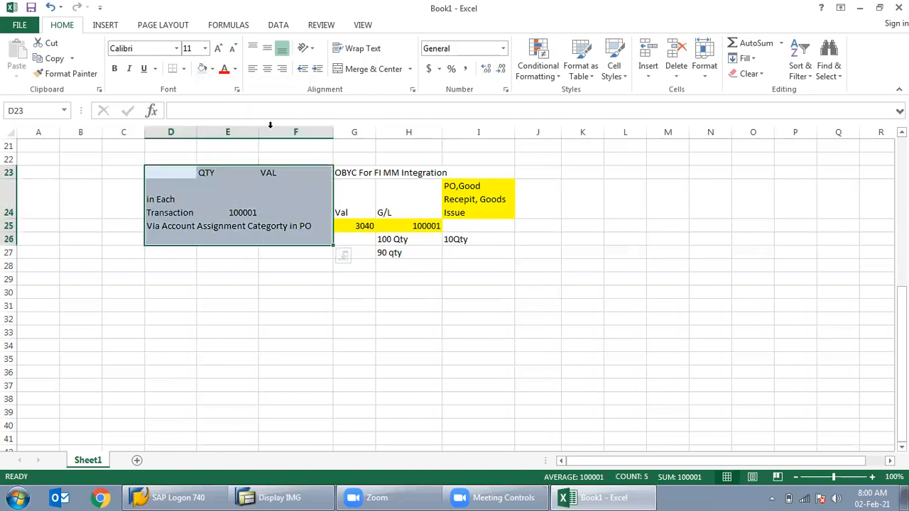
pyautogui.click(256, 292)
# Fill the OBYC For FI MM Integration block G23:I27 with yellow.
pyautogui.moveTo(347, 174); pyautogui.dragTo(472, 256)
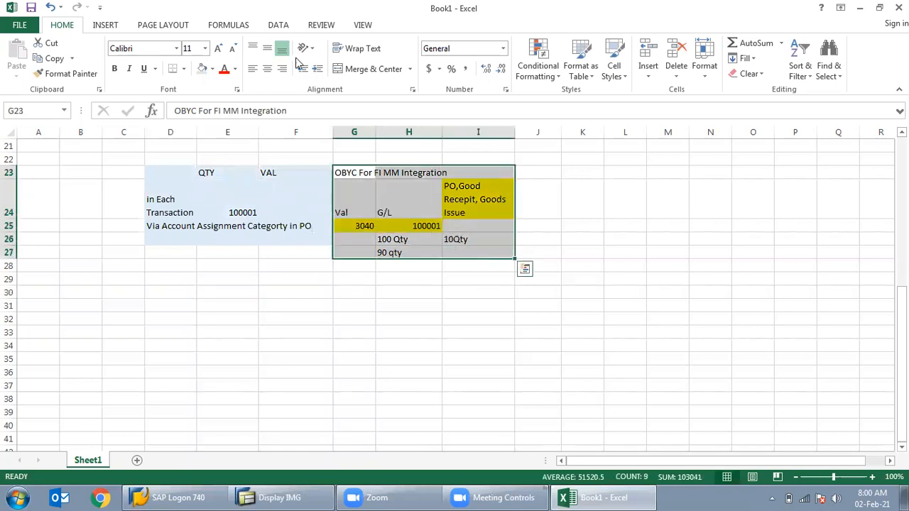
pyautogui.click(212, 69)
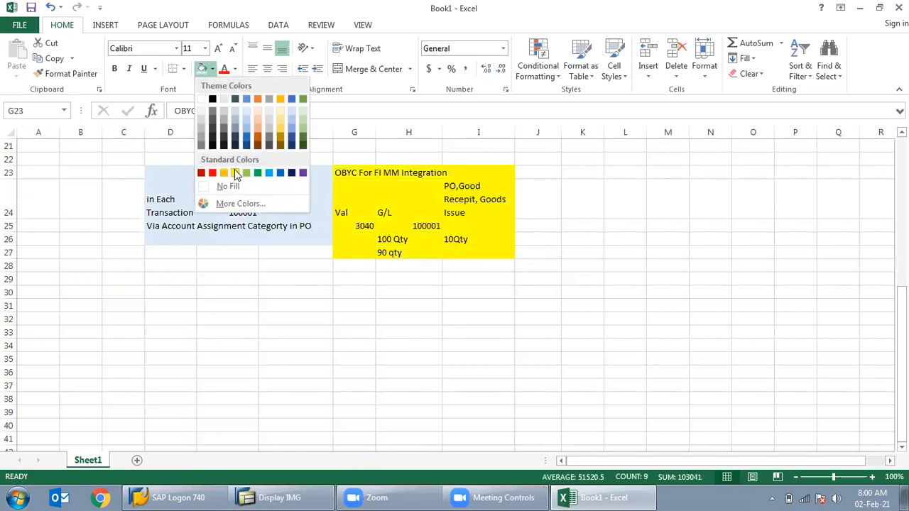
pyautogui.click(235, 171)
pyautogui.click(353, 291)
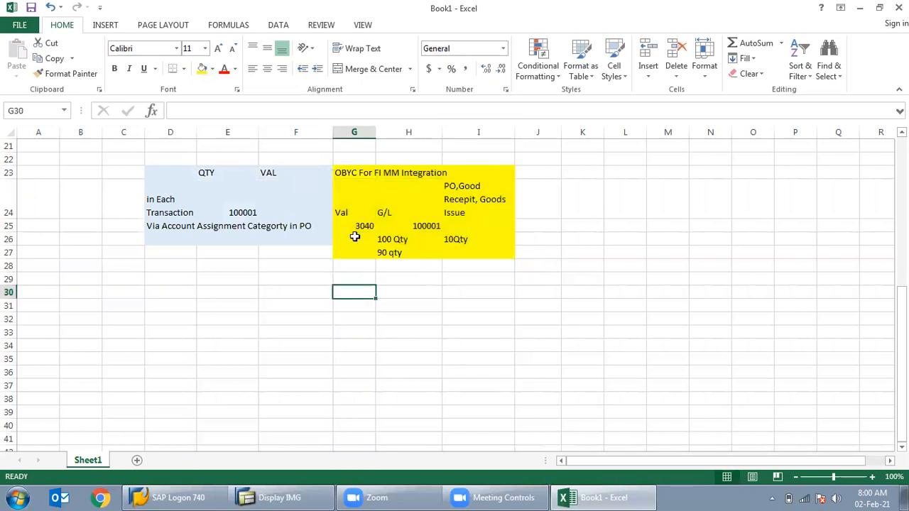
# Label the yellow block "If we check" in G22 and the blue block "If don't Check" in D22.
pyautogui.click(368, 160)
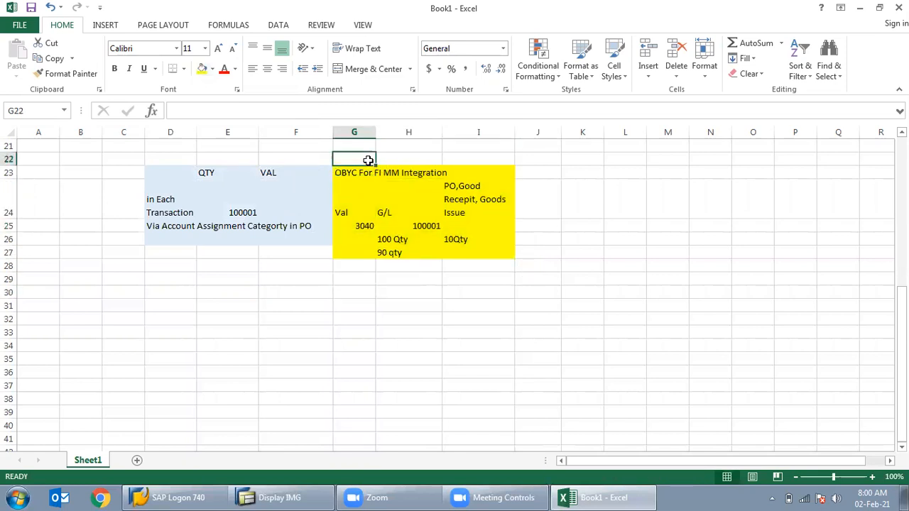
pyautogui.write('If we check')
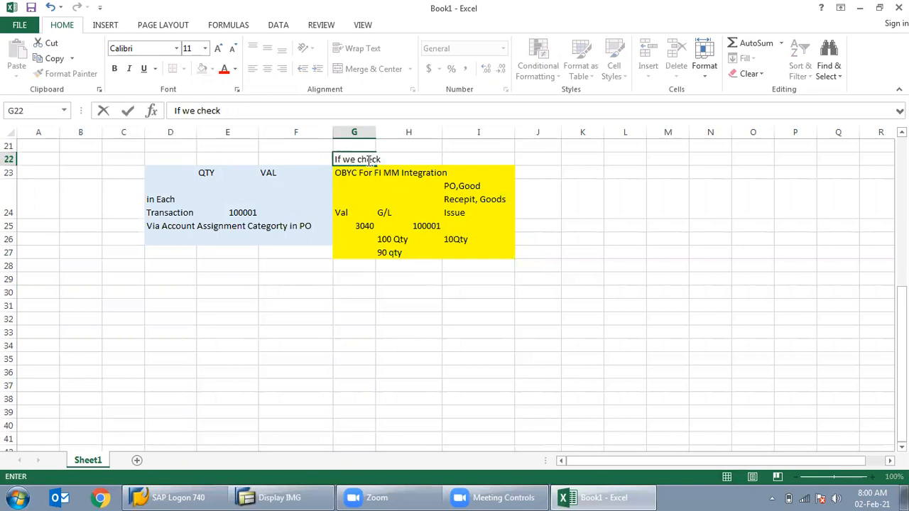
pyautogui.click(190, 158)
pyautogui.write("If don't Check")
pyautogui.press('Return')
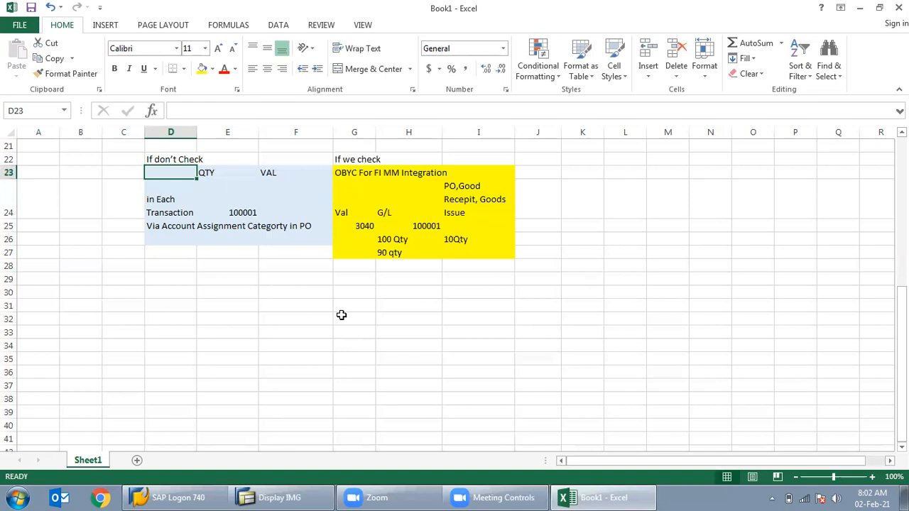
# Compare the "If don't Check" block with the "If we check" OBYC block, including the QTY and VAL entries.
pyautogui.click(279, 497)
pyautogui.click(284, 495)
pyautogui.moveTo(181, 171); pyautogui.dragTo(300, 232)
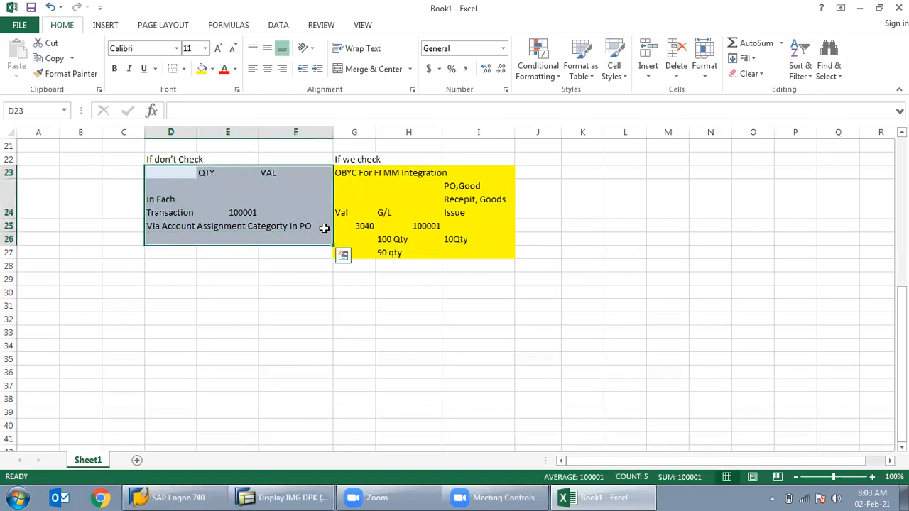
pyautogui.moveTo(348, 174); pyautogui.dragTo(464, 239)
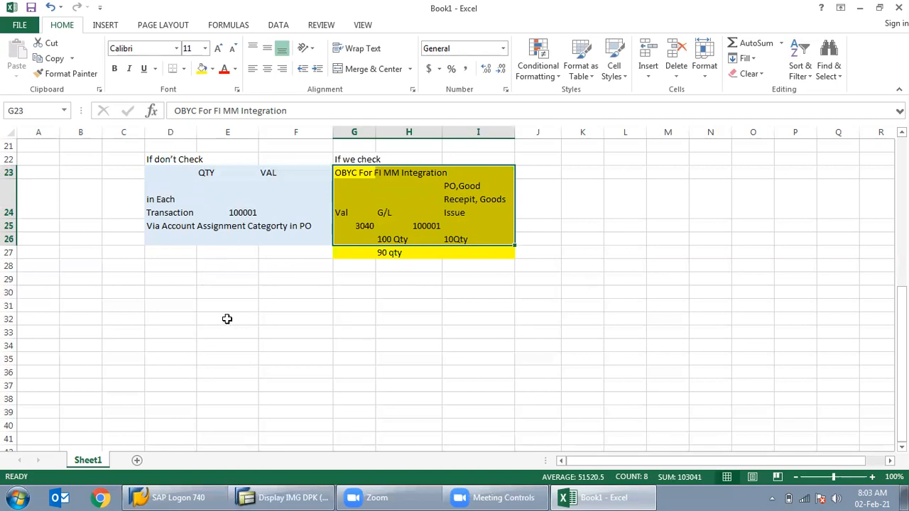
pyautogui.click(236, 214)
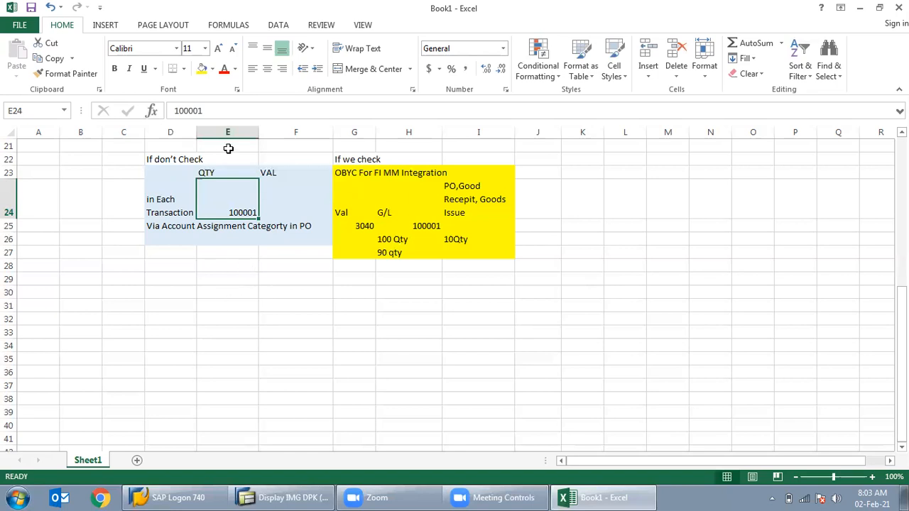
pyautogui.click(270, 201)
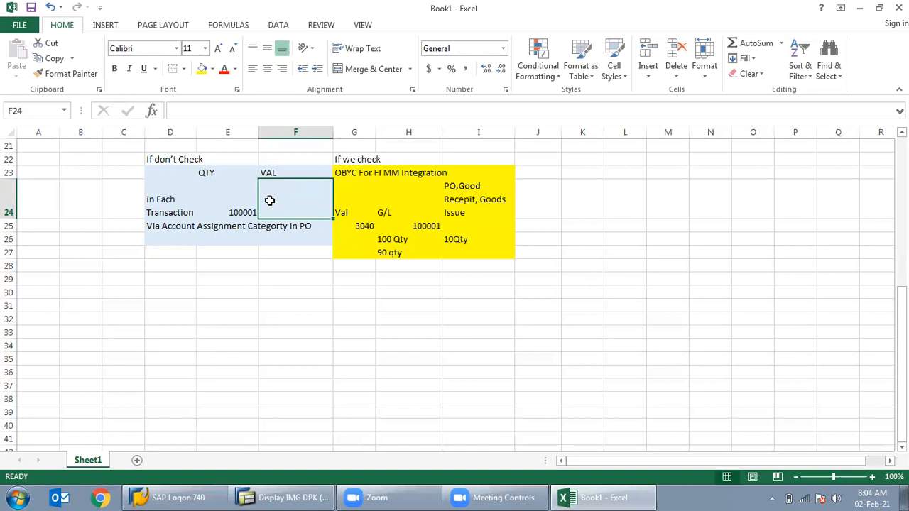
pyautogui.click(217, 303)
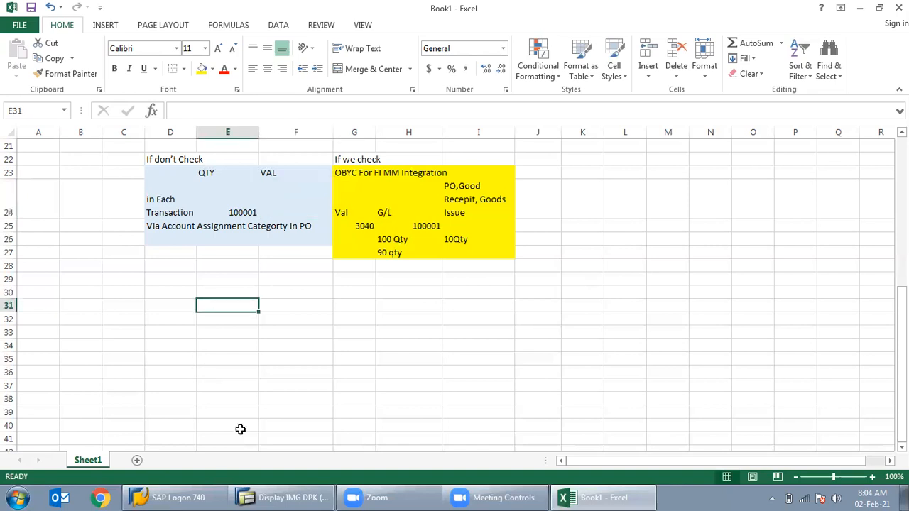
# Switch to SAP, run Define Number Ranges for Each Material Type and open the number range groups for changing.
pyautogui.click(314, 495)
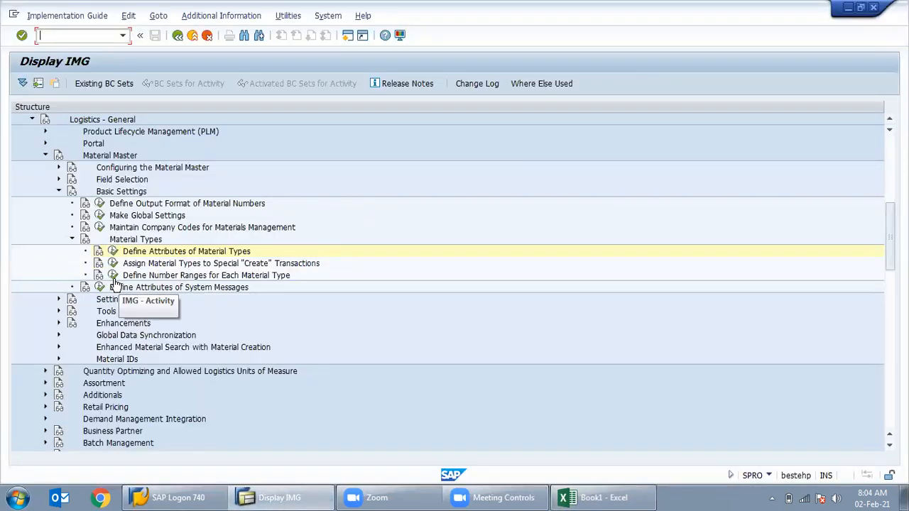
pyautogui.click(113, 276)
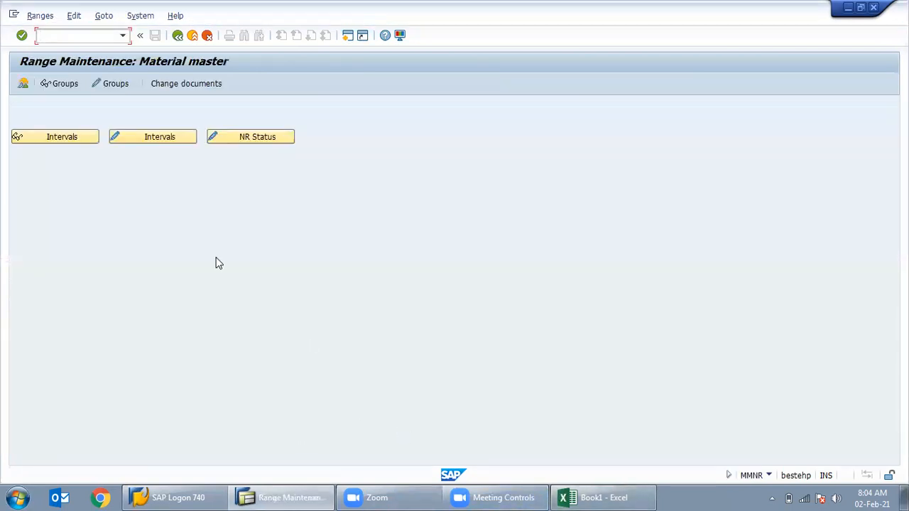
pyautogui.click(177, 35)
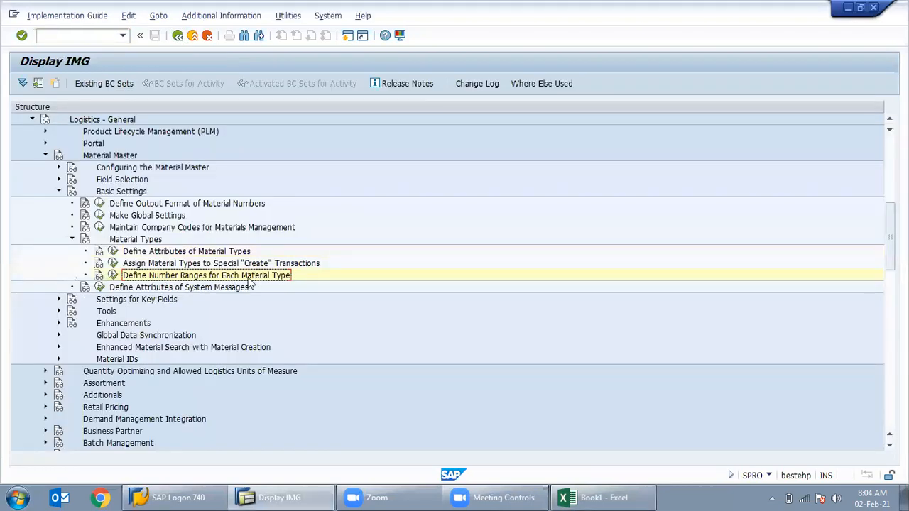
pyautogui.click(113, 277)
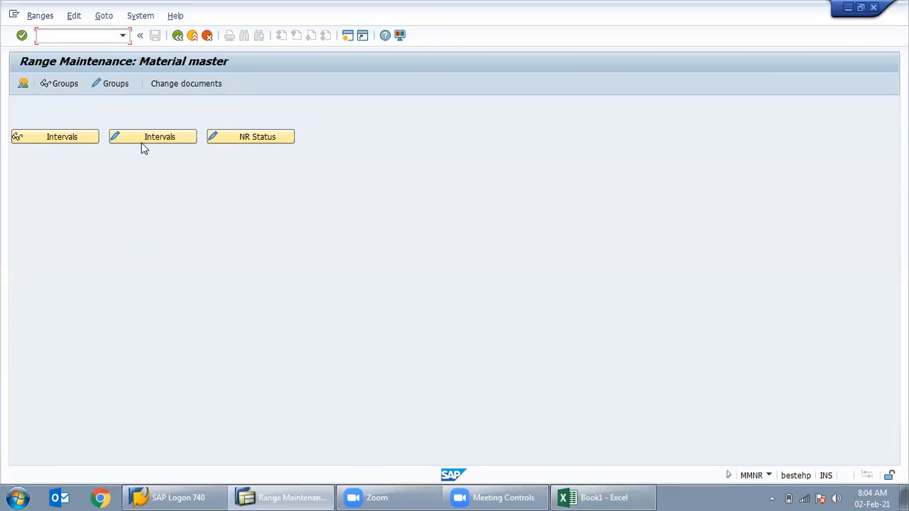
pyautogui.click(116, 87)
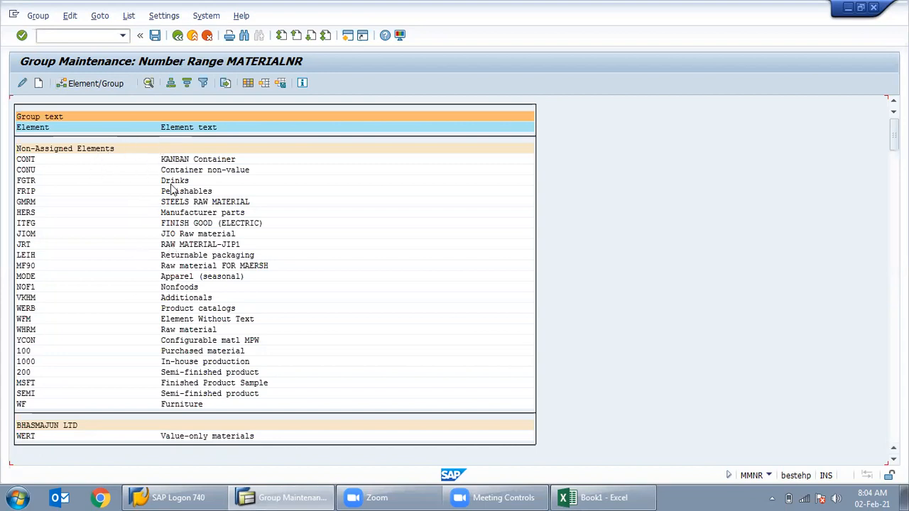
# Create a new material number range group named "Material Group for IN47".
pyautogui.click(101, 150)
pyautogui.click(73, 244)
pyautogui.click(38, 83)
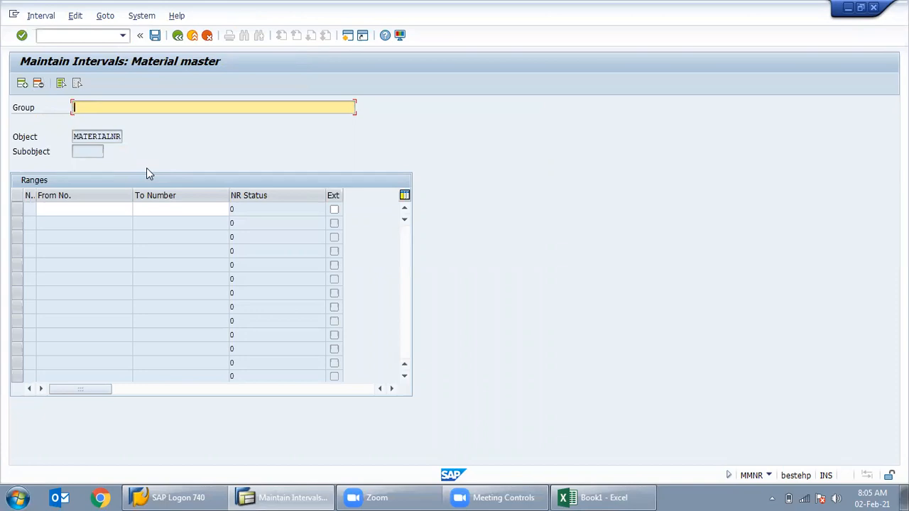
pyautogui.write('Material Group for IN47')
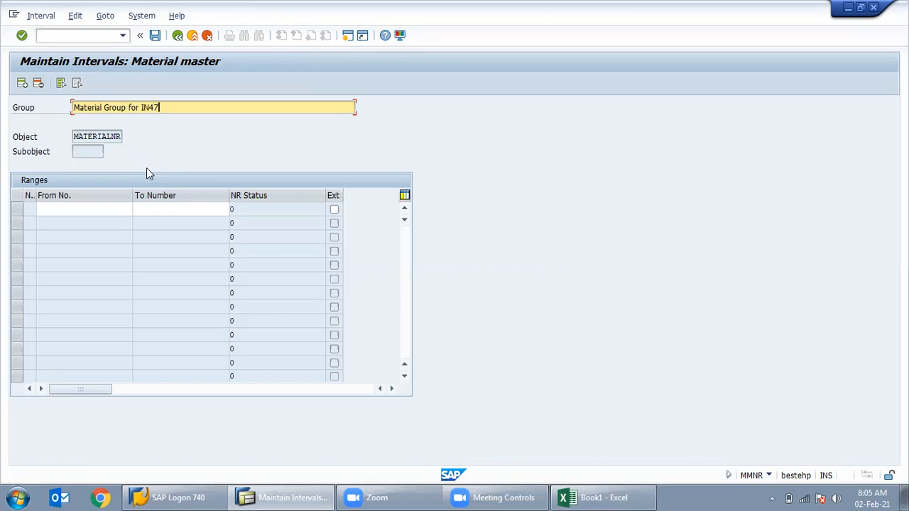
pyautogui.press('Return')
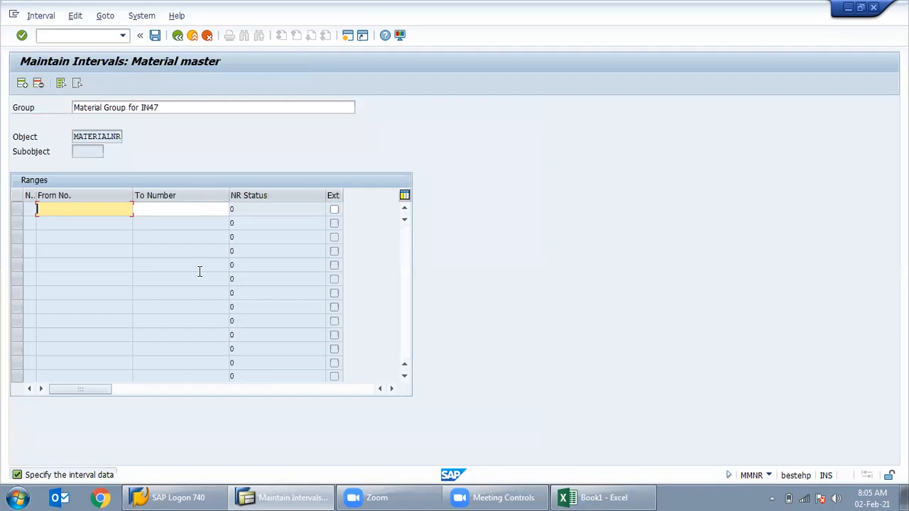
# Copy the Y001 range 10000001 to 100999999 from Excel into the new group's first SAP interval and try to save it.
pyautogui.click(580, 497)
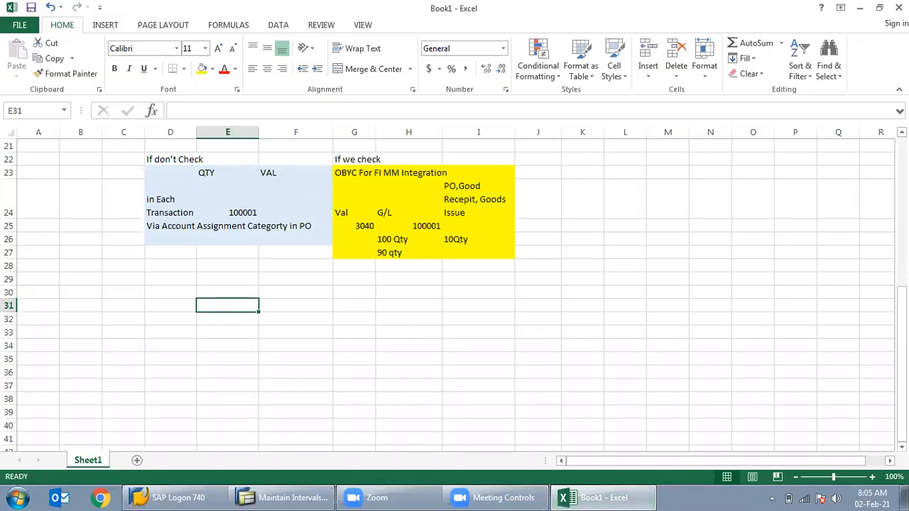
pyautogui.scroll(7, 517, 213)
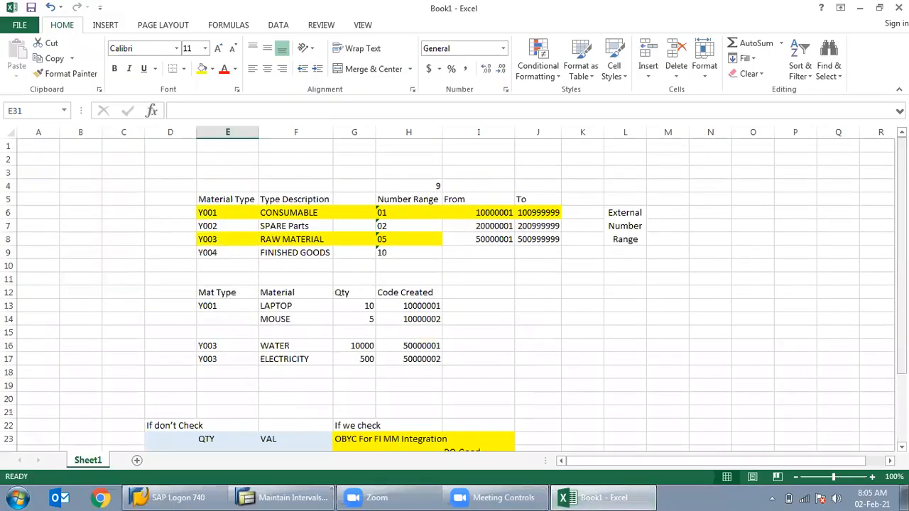
pyautogui.click(499, 212)
pyautogui.moveTo(499, 212); pyautogui.dragTo(521, 212)
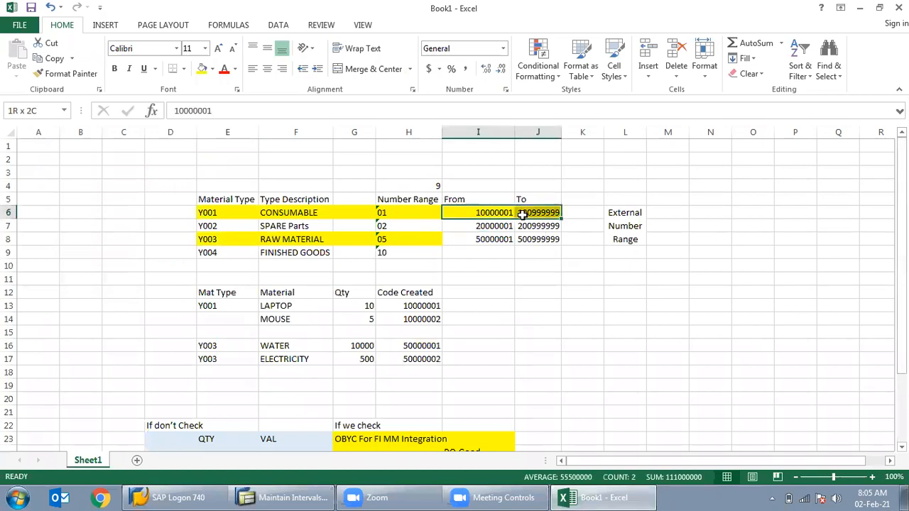
pyautogui.hotkey('ctrl', 'c')
pyautogui.click(288, 497)
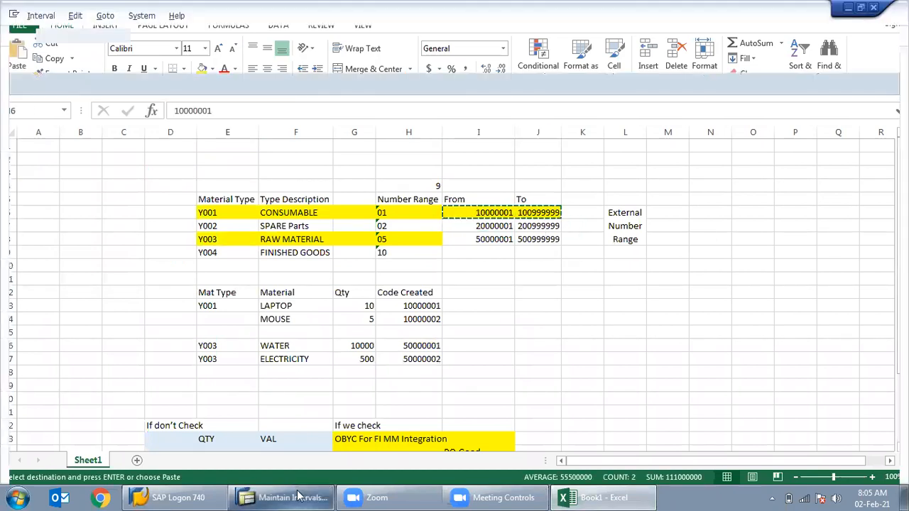
pyautogui.hotkey('ctrl', 'v')
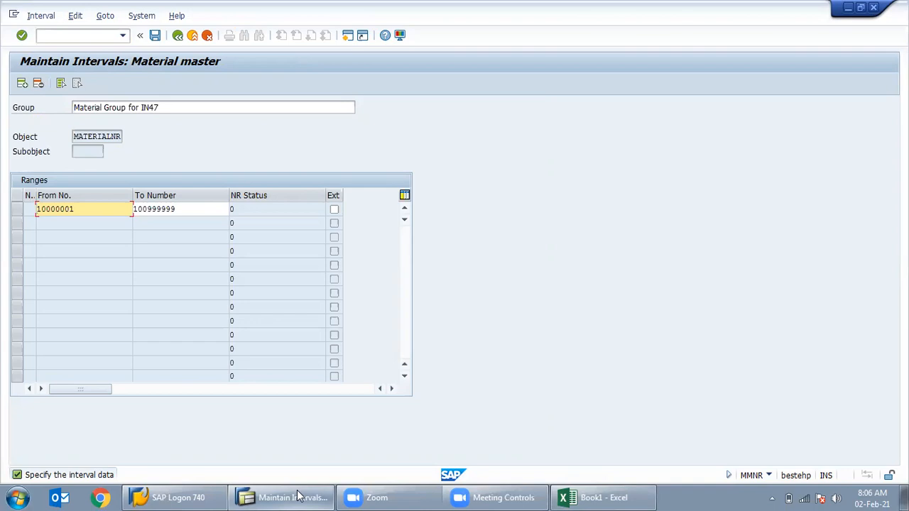
pyautogui.press('Return')
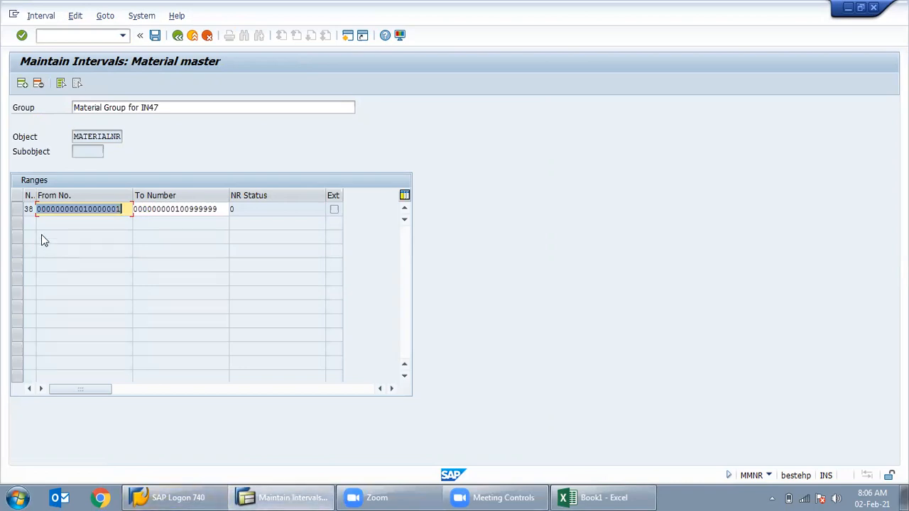
pyautogui.click(27, 208)
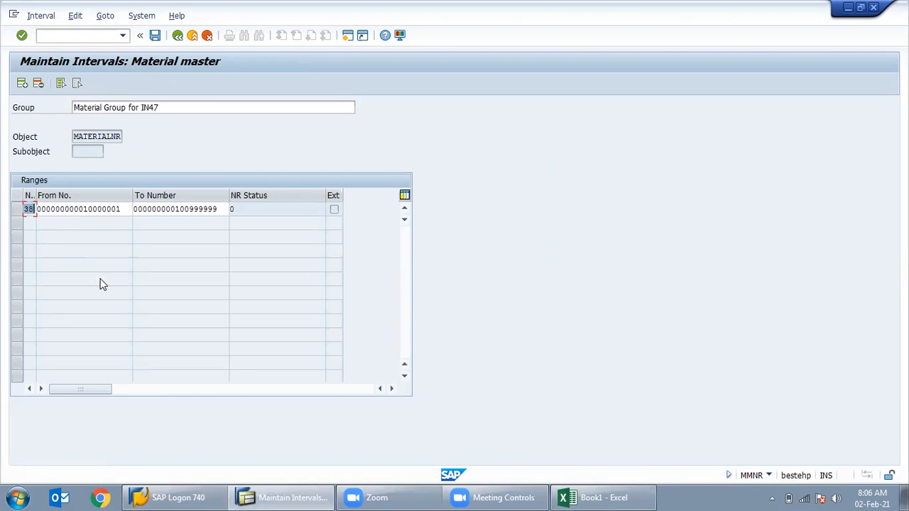
pyautogui.click(153, 40)
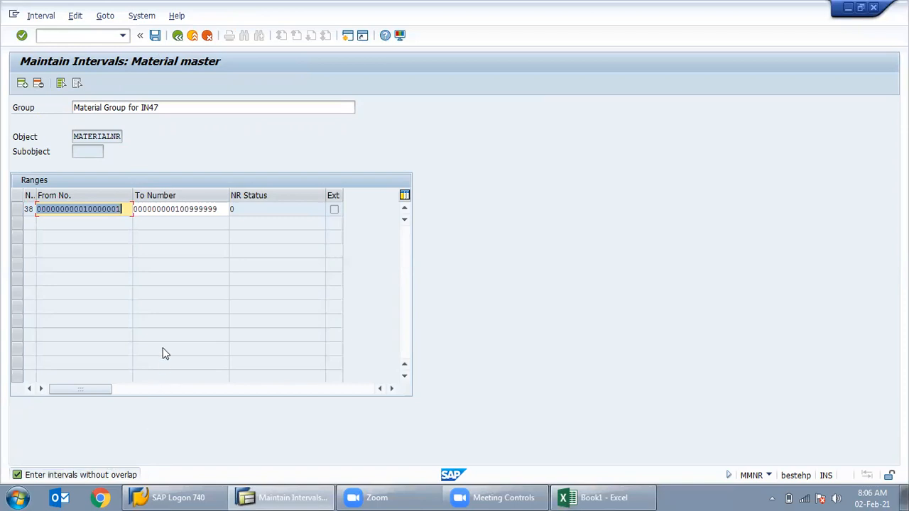
pyautogui.click(125, 212)
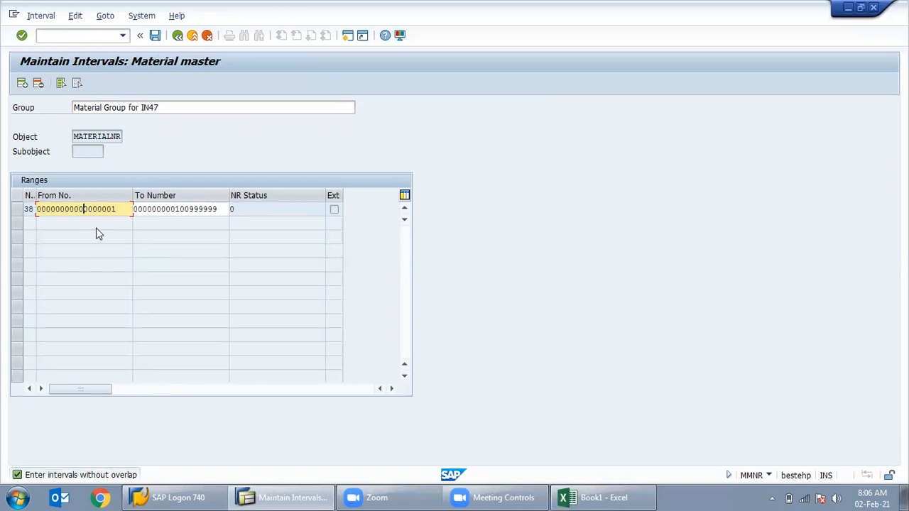
pyautogui.click(52, 210)
pyautogui.press('Delete')
pyautogui.write('1')
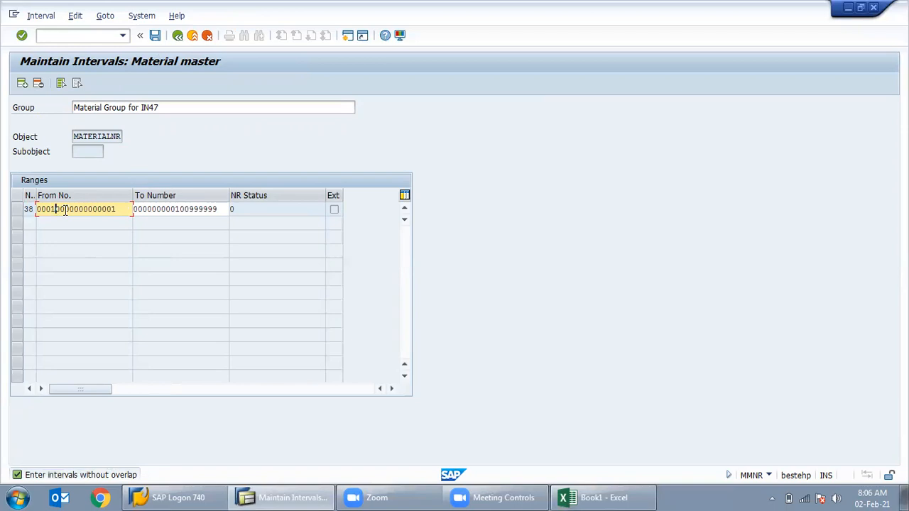
pyautogui.click(148, 209)
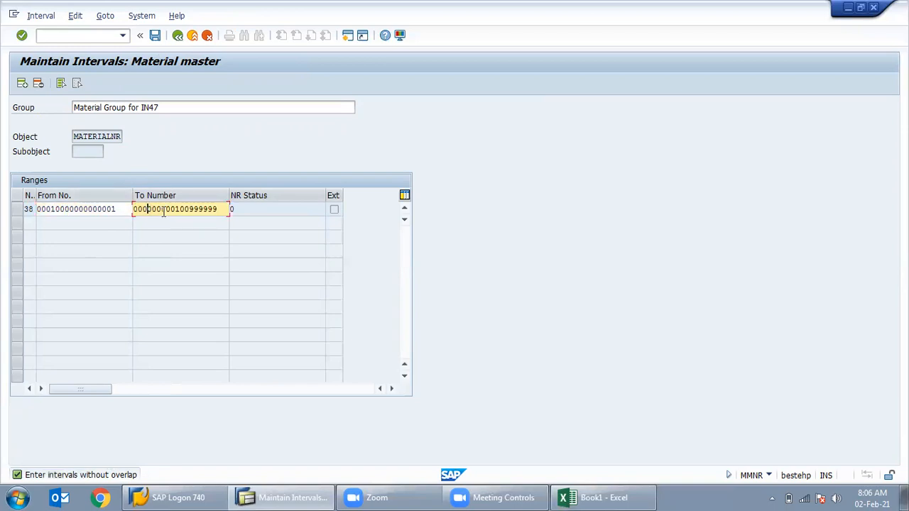
pyautogui.press('Delete')
pyautogui.write('1')
pyautogui.press('Return')
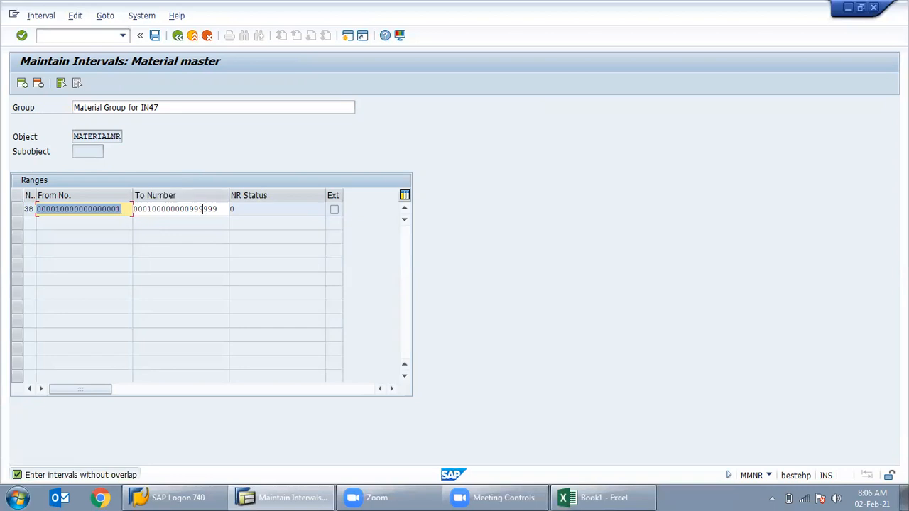
# Remove the 1 near the start of the interval's From No., request cancelling interval editing and decline to exit.
pyautogui.click(107, 209)
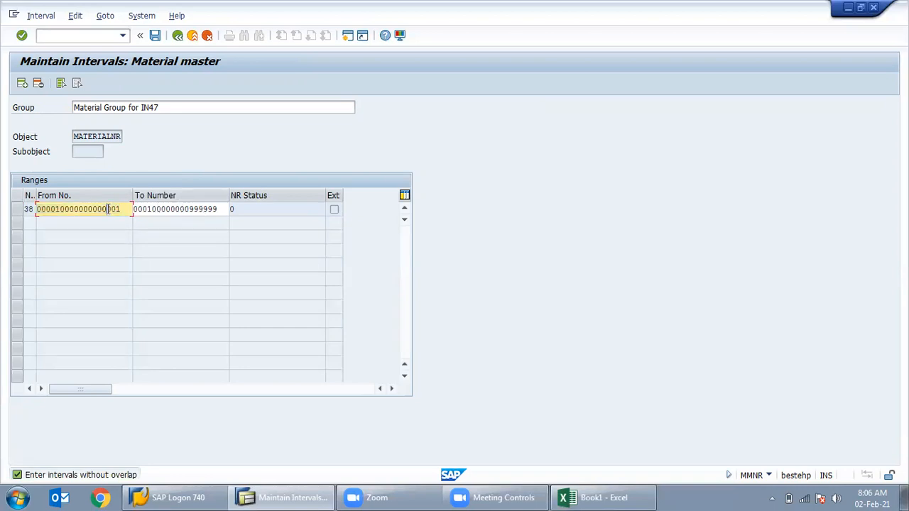
pyautogui.click(62, 209)
pyautogui.press('BackSpace')
pyautogui.click(207, 35)
pyautogui.click(269, 288)
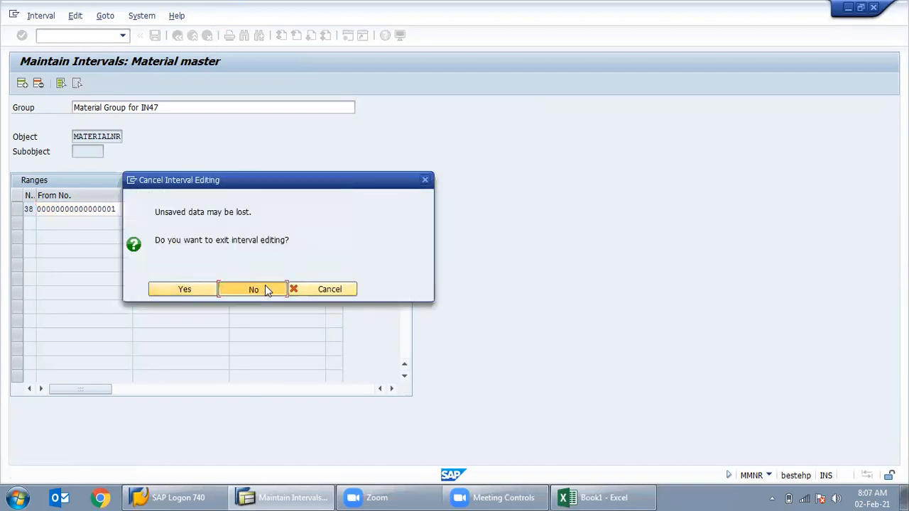
# Exit the new group's interval editing without saving the changes and return to the material master Range Maintenance screen.
pyautogui.click(177, 36)
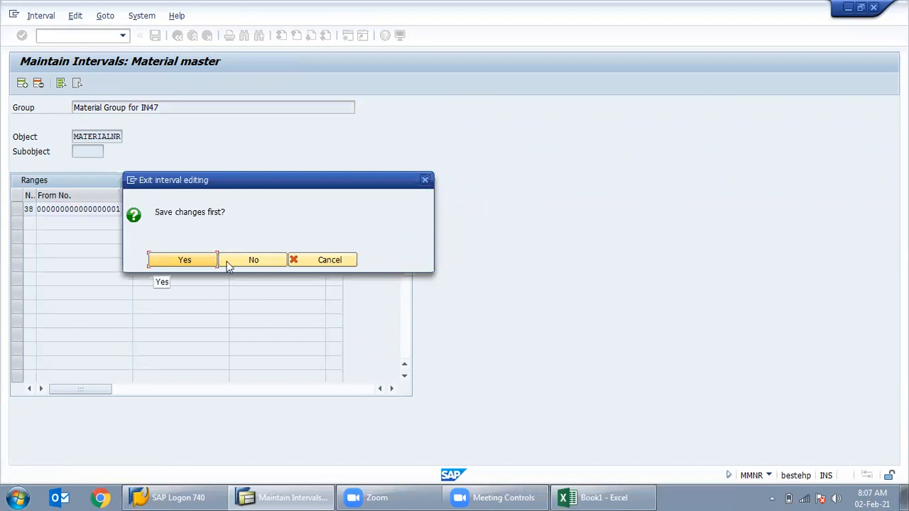
pyautogui.click(245, 261)
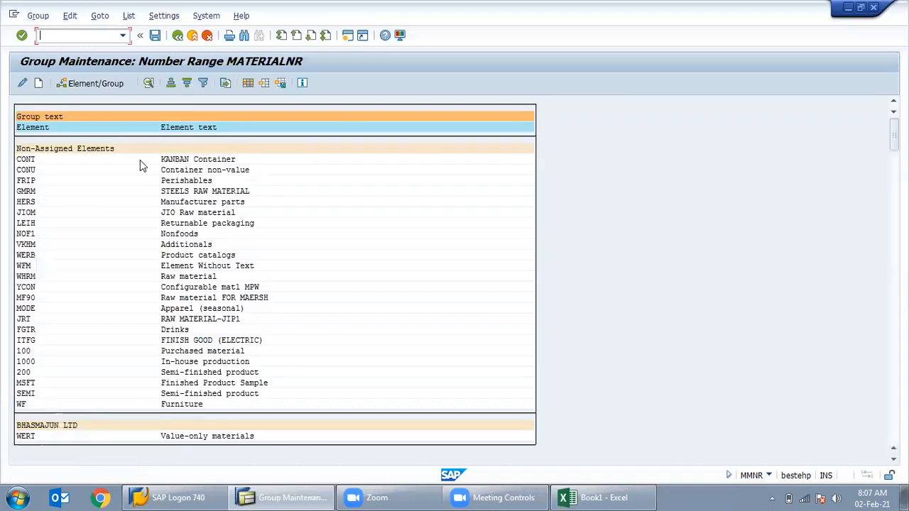
pyautogui.click(177, 35)
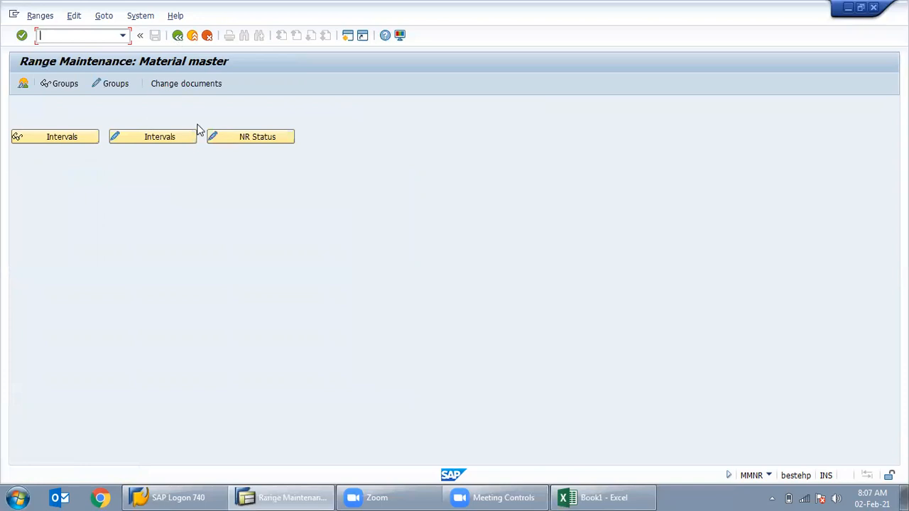
# Examine the existing material master number intervals in change mode, and return to SAP Easy Access with the /n command.
pyautogui.click(182, 137)
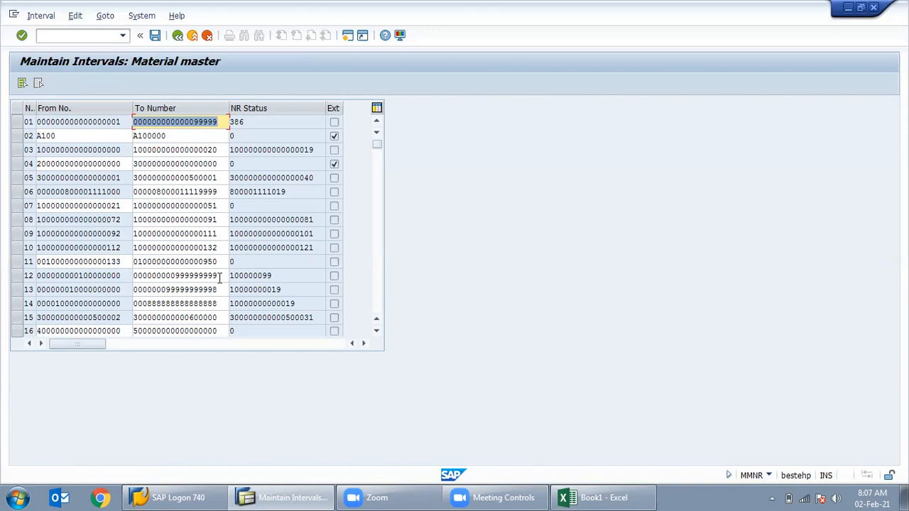
pyautogui.click(191, 136)
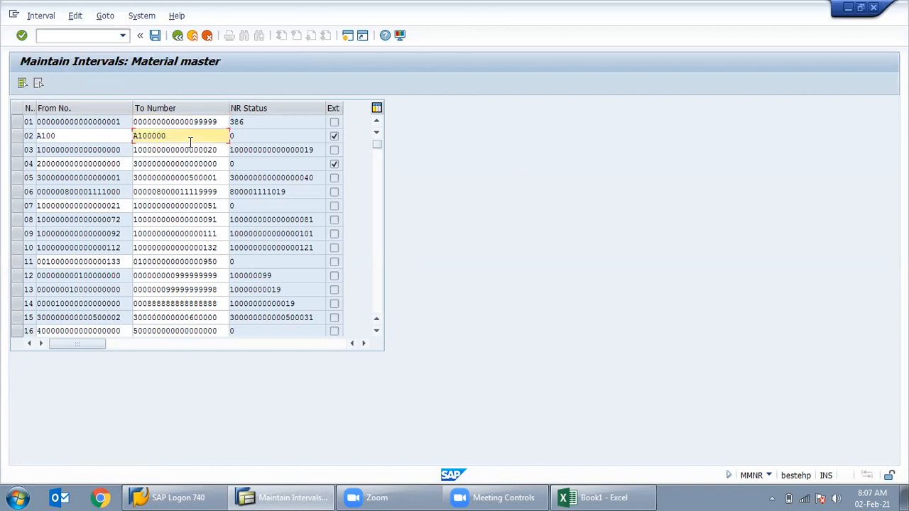
pyautogui.click(111, 35)
pyautogui.write('/n')
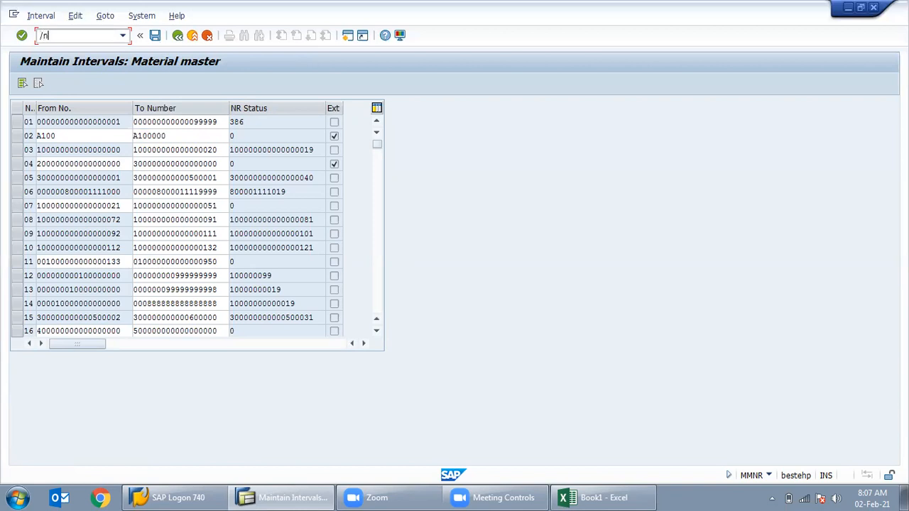
pyautogui.press('Return')
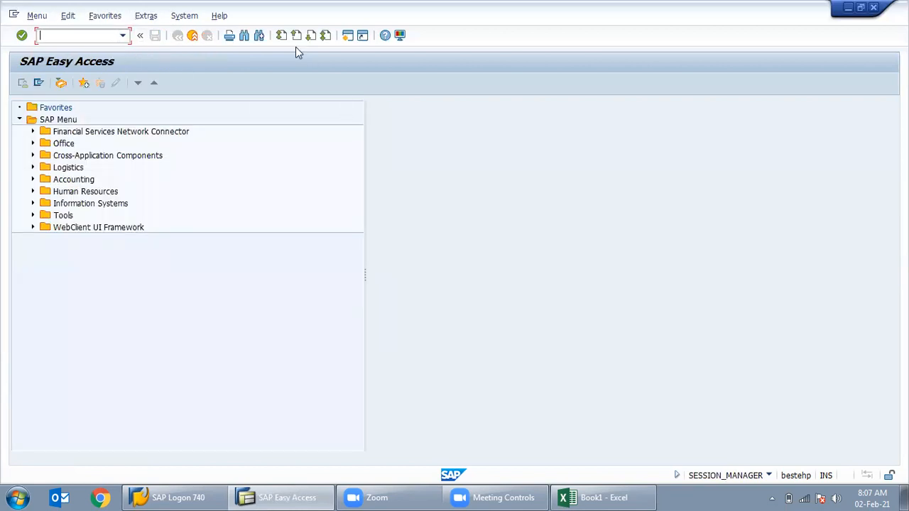